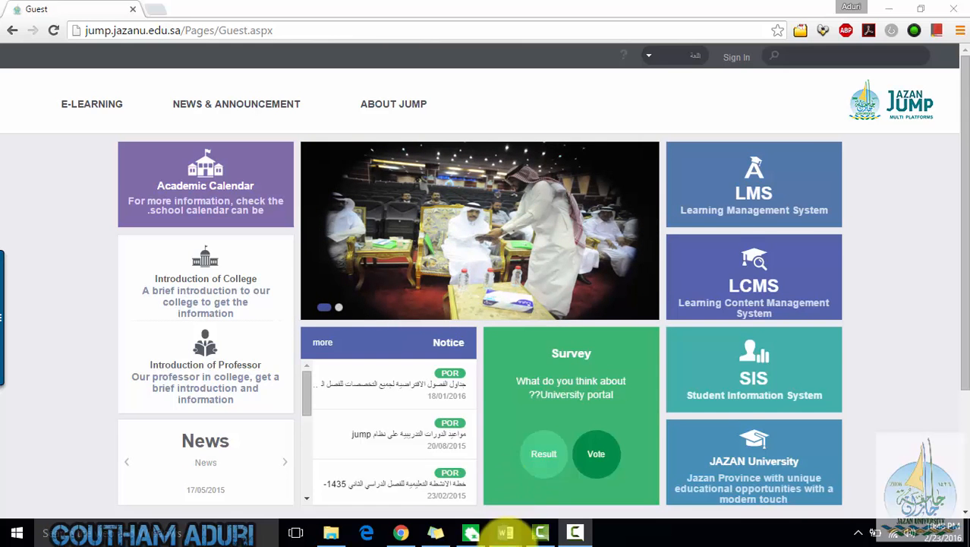
- Switch to Word and scroll through the Course Road Map COMP 252 schedule and assessment tables
mouse_move(505, 539)
left_click(499, 461)
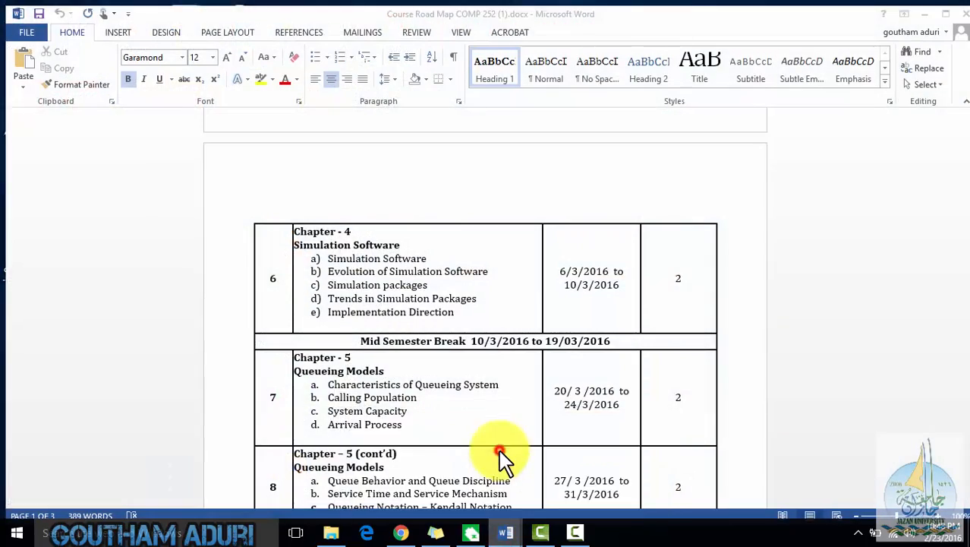
scroll(518, 295, "up", 15)
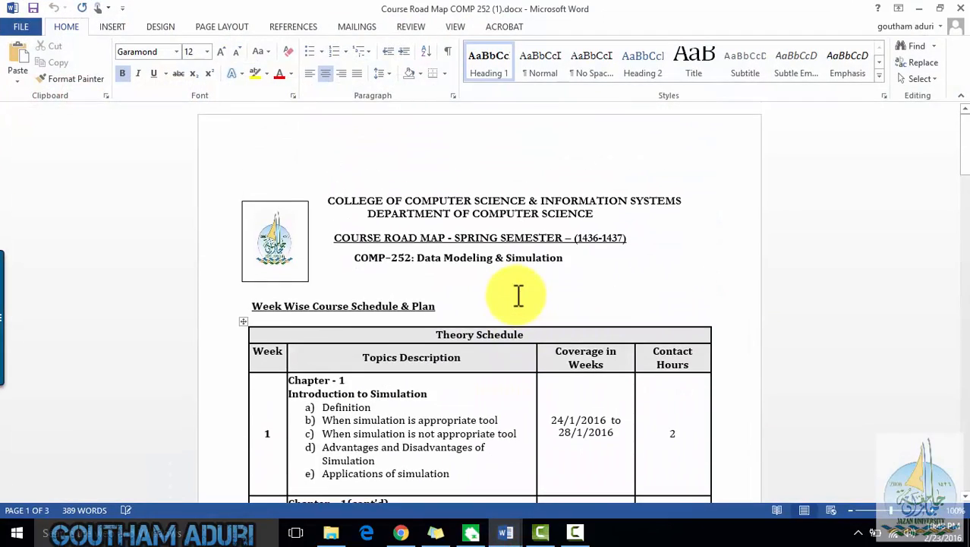
scroll(543, 287, "down", 3)
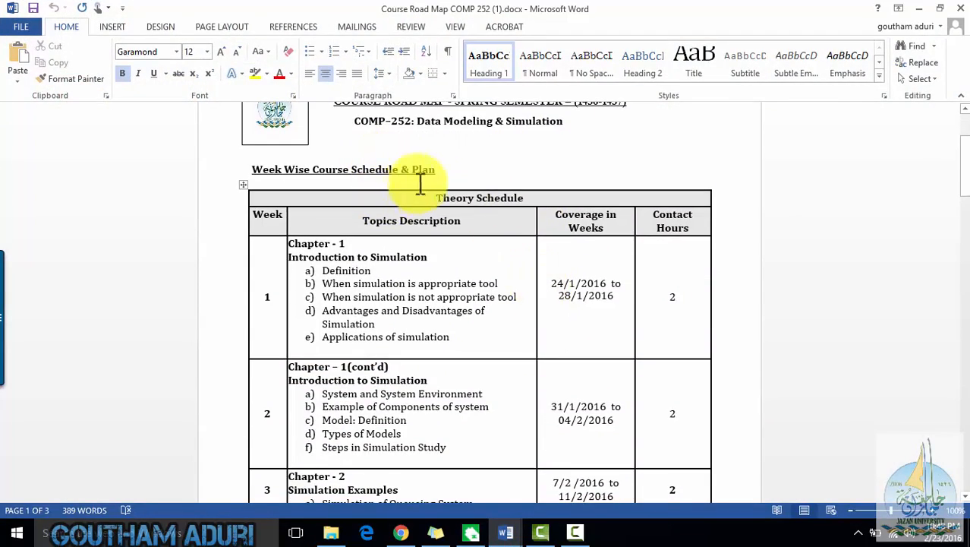
scroll(596, 271, "down", 10)
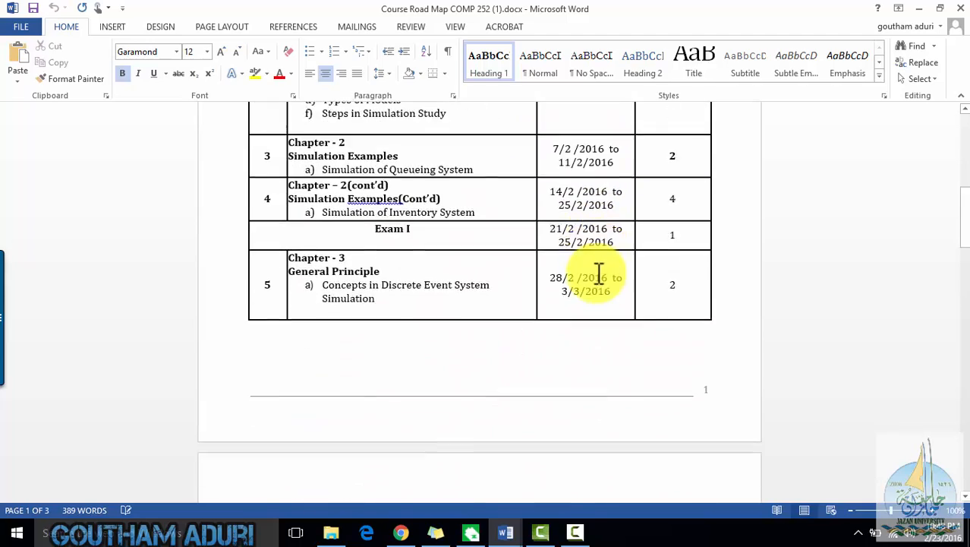
scroll(596, 273, "down", 10)
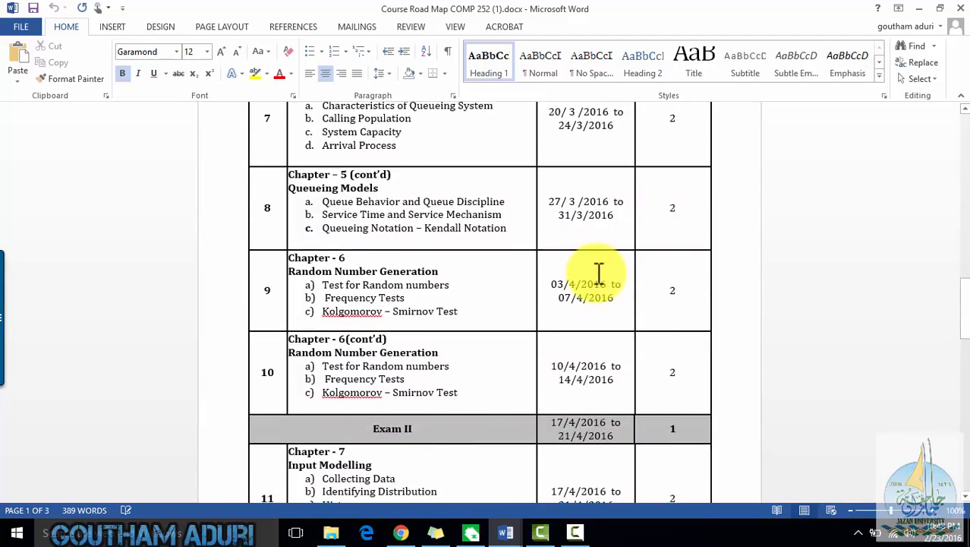
scroll(598, 273, "down", 10)
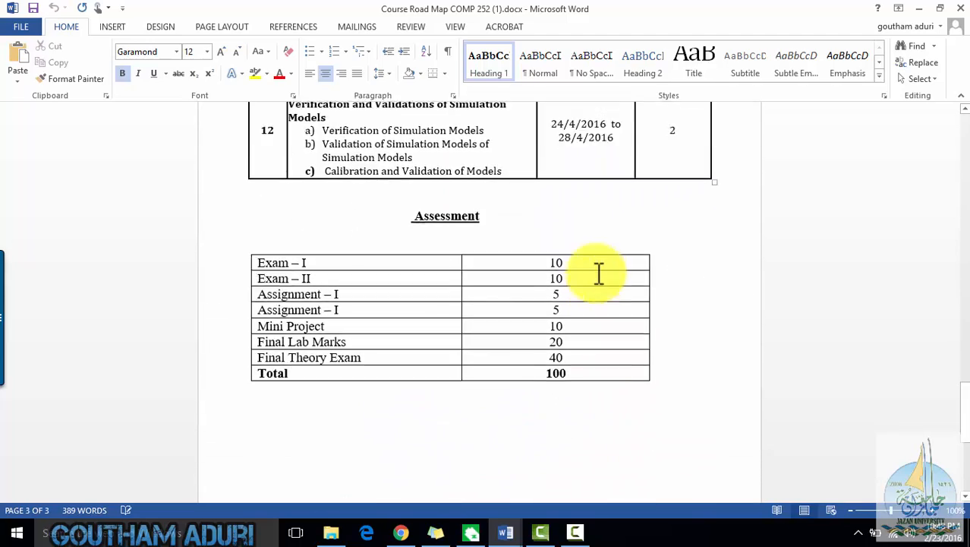
scroll(545, 229, "up", 3)
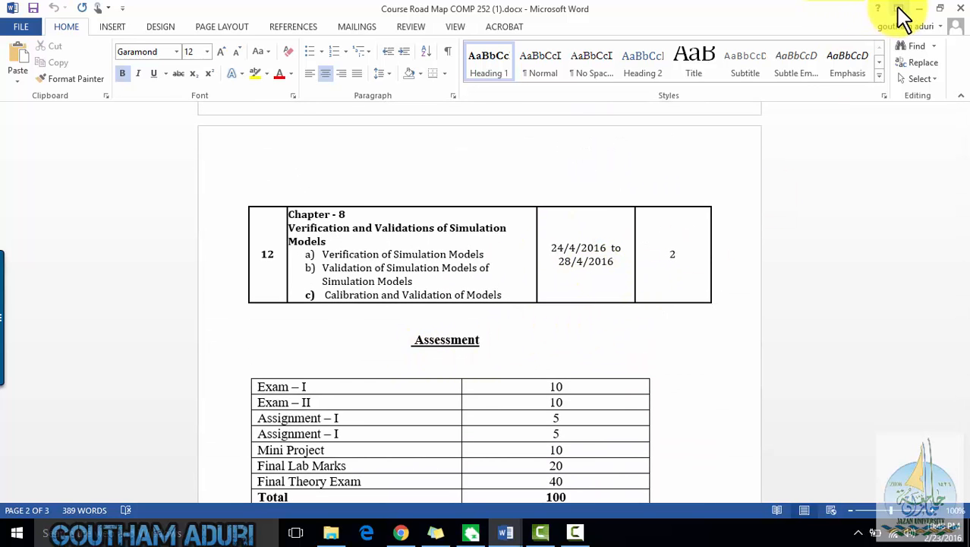
scroll(698, 314, "up", 5)
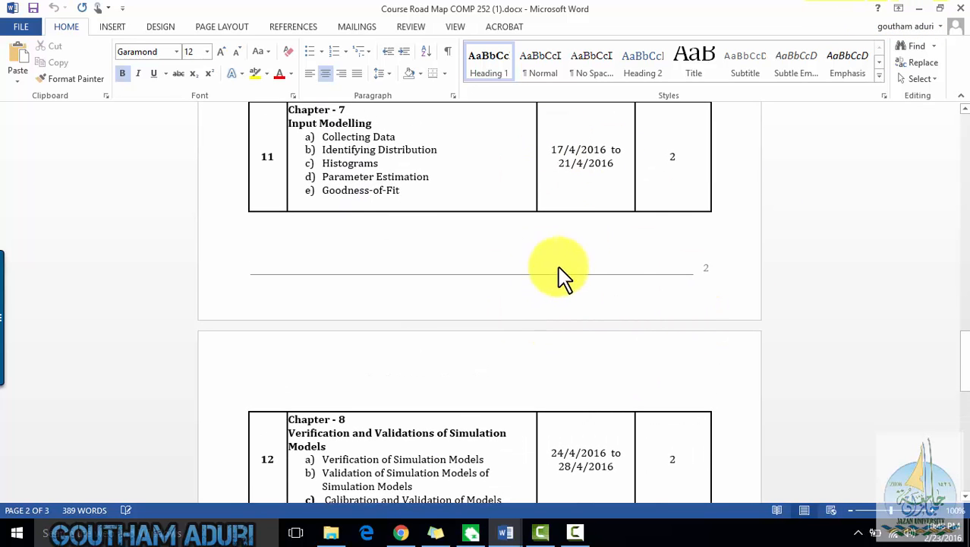
scroll(622, 314, "up", 4)
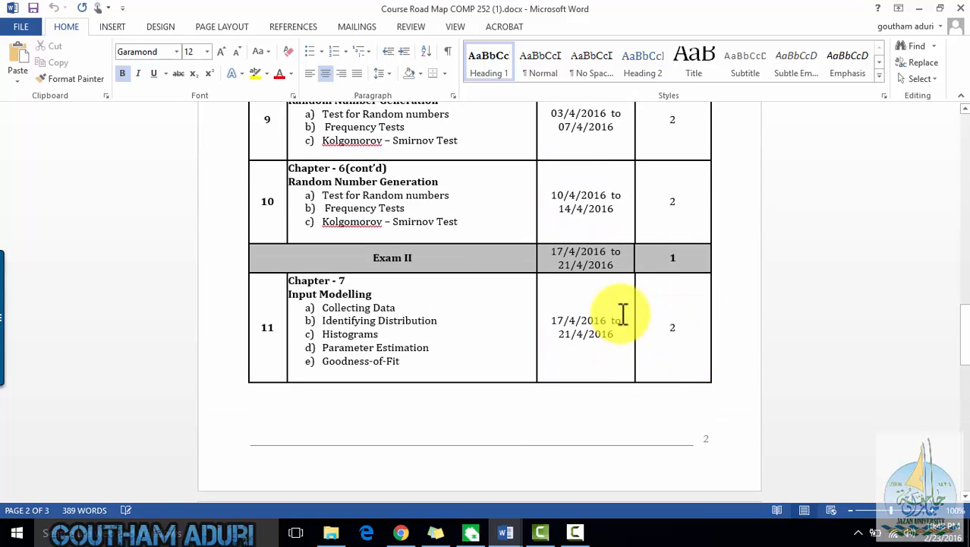
scroll(622, 313, "down", 6)
scroll(622, 314, "up", 11)
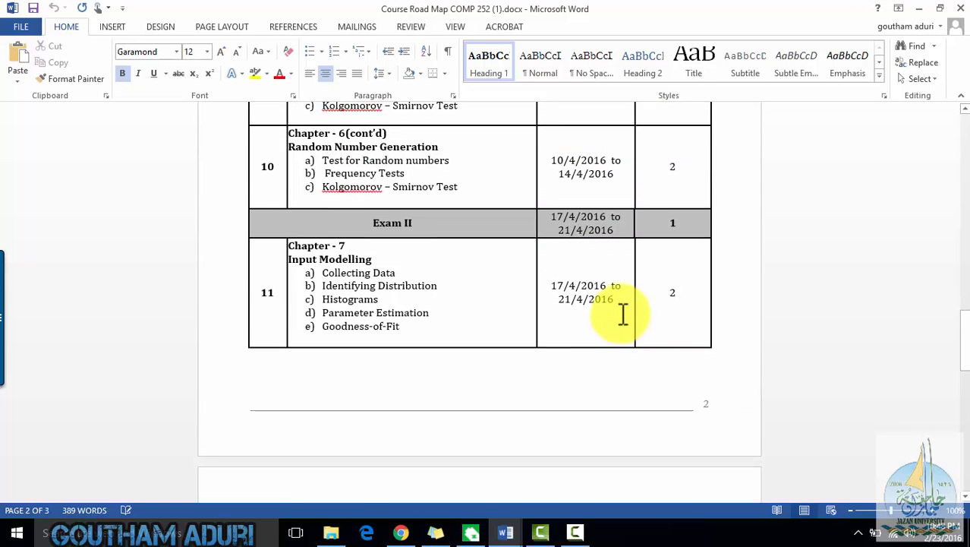
scroll(622, 313, "up", 6)
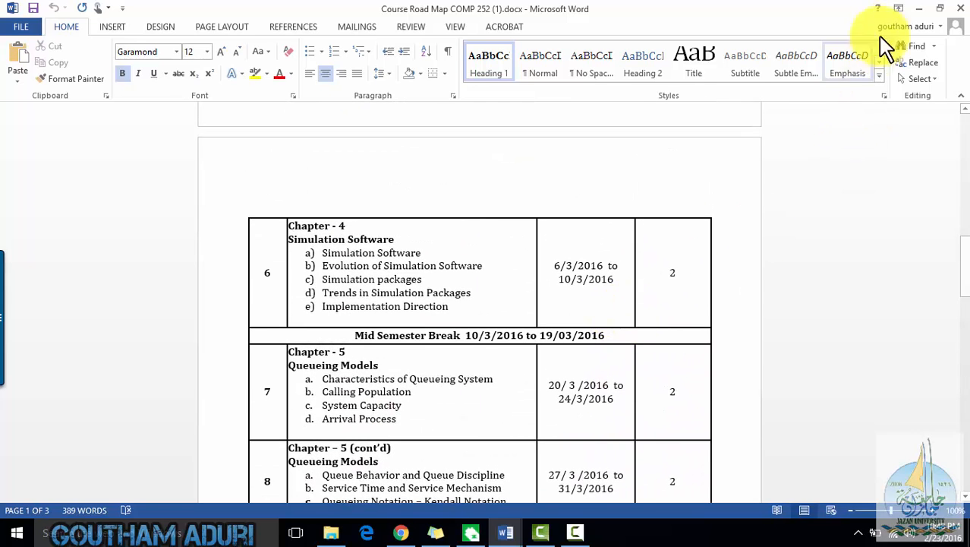
scroll(743, 269, "up", 12)
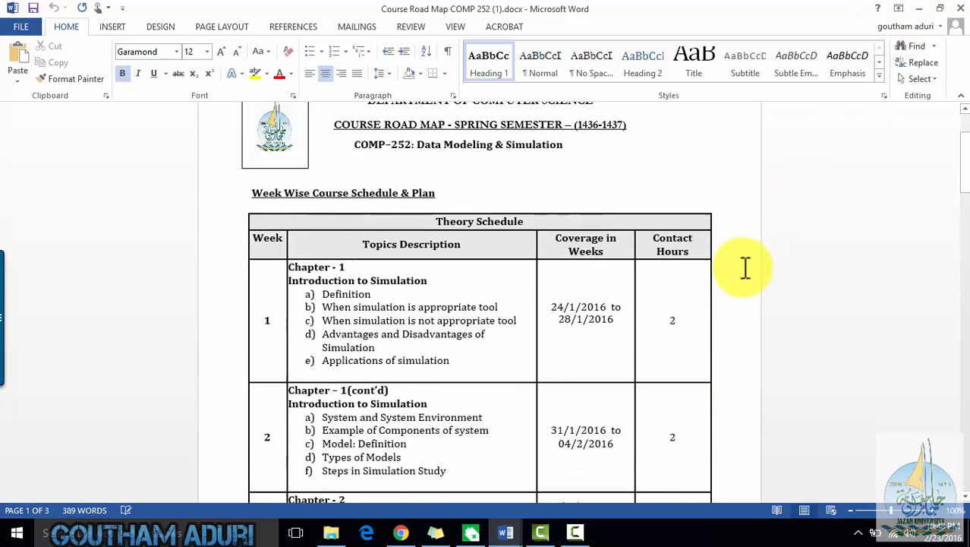
scroll(746, 268, "up", 1)
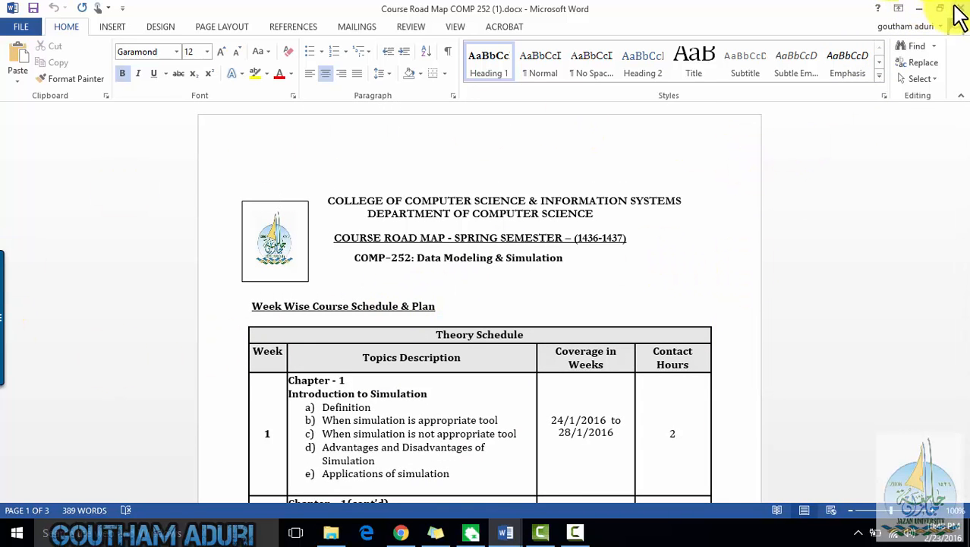
- Minimize Word, open the LMS from the JUMP portal, and sign in with the account username
left_click(915, 9)
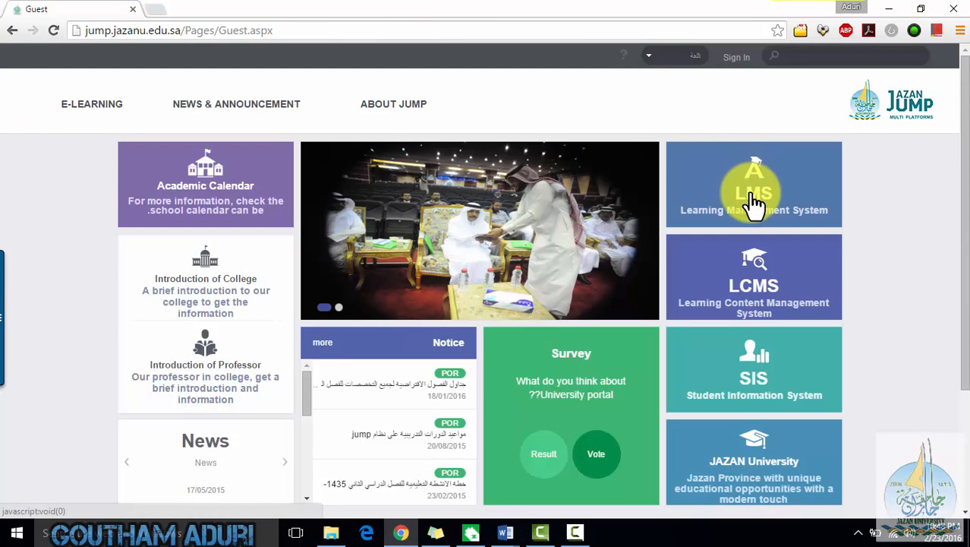
left_click(756, 202)
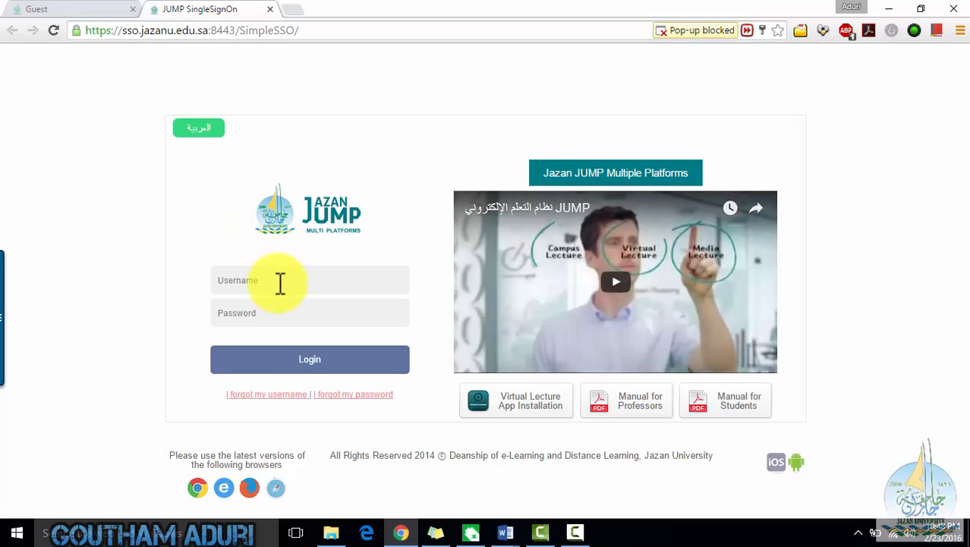
left_click(278, 282)
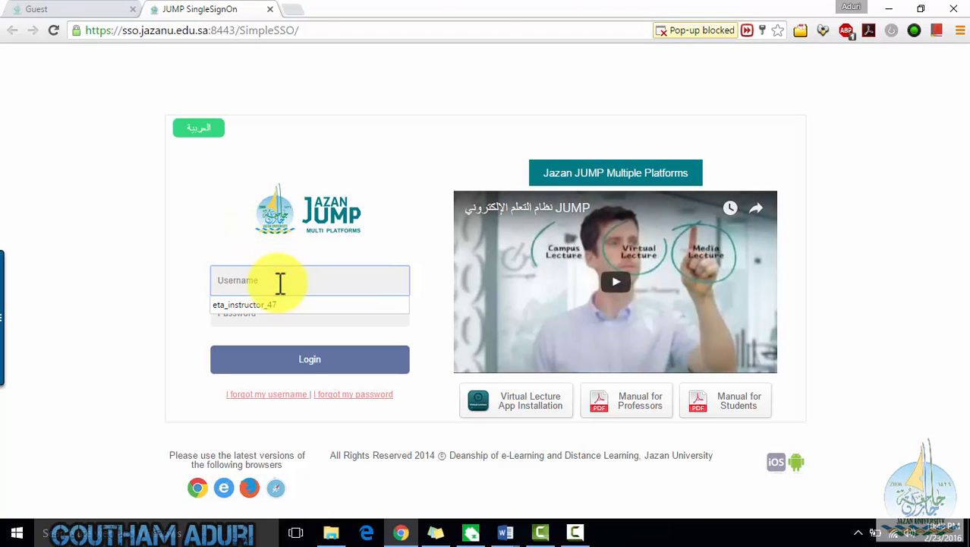
type("gaduri")
key("Tab")
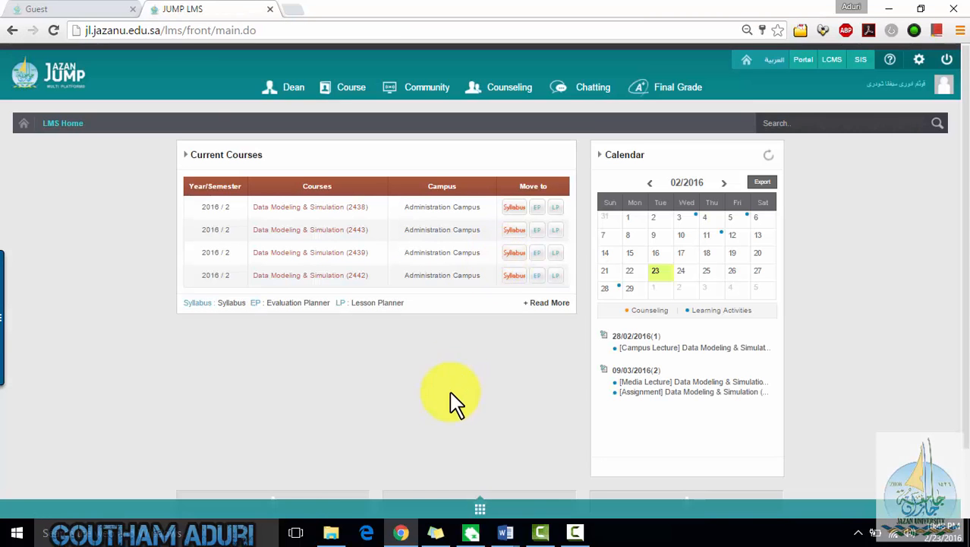
- Examine the LMS home page, toggling the portlet menu bar open and closed
scroll(450, 393, "down", 1)
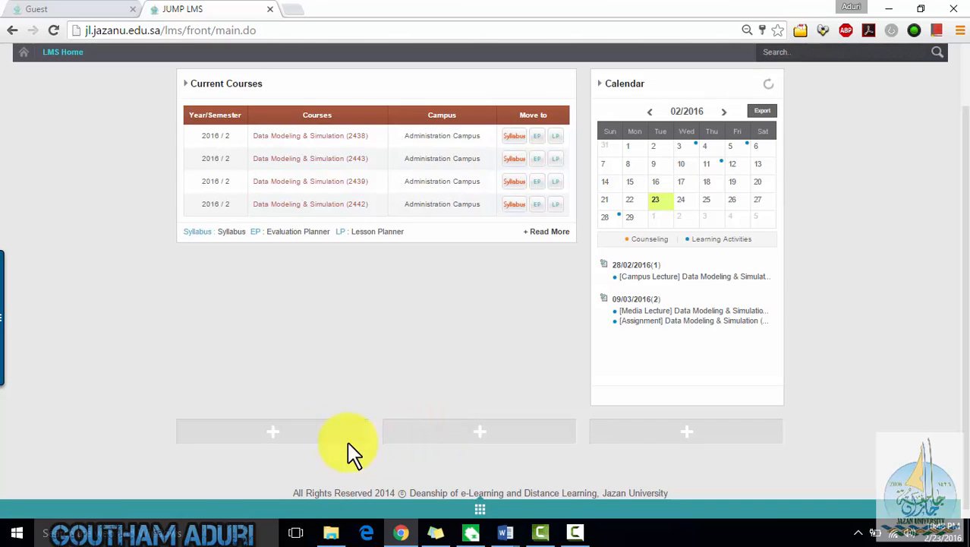
scroll(281, 246, "up", 1)
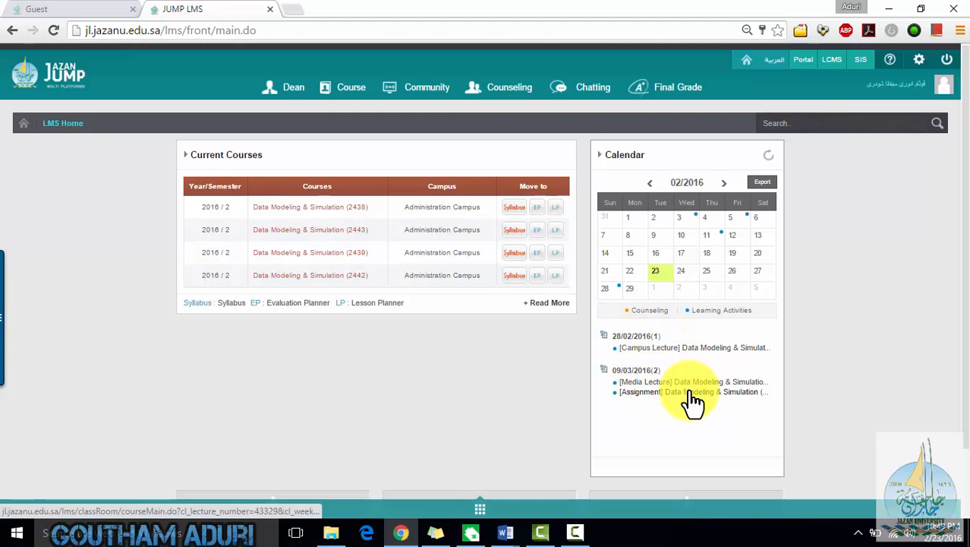
scroll(687, 302, "down", 1)
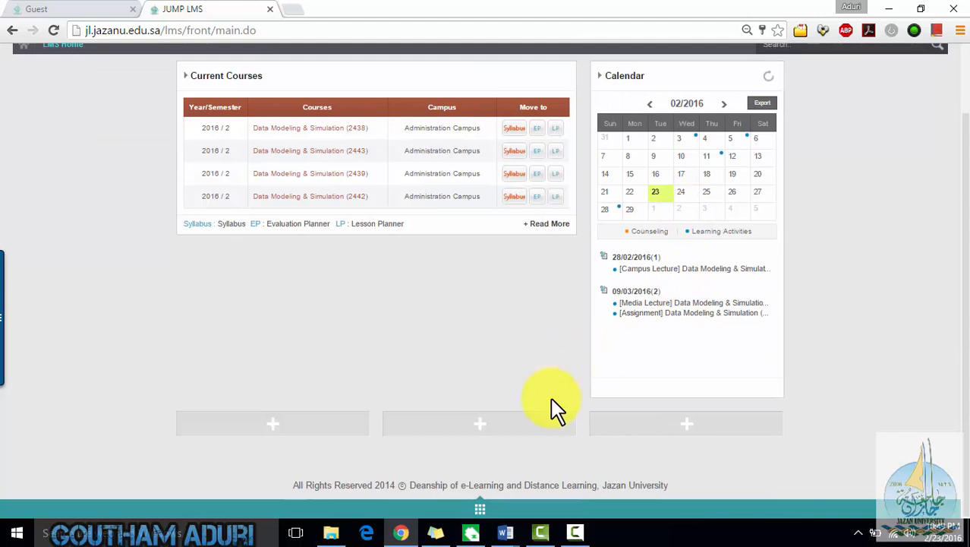
left_click(481, 508)
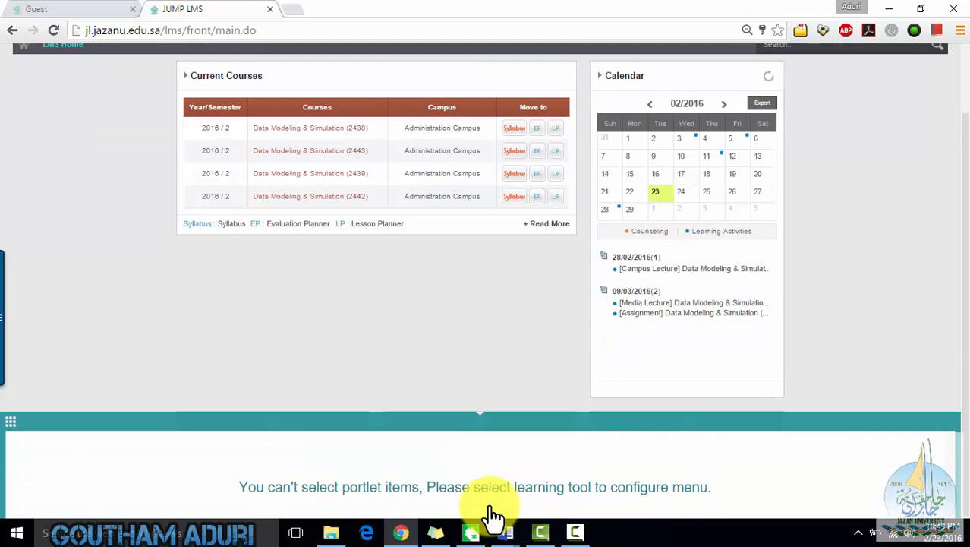
left_click(488, 414)
scroll(334, 338, "up", 2)
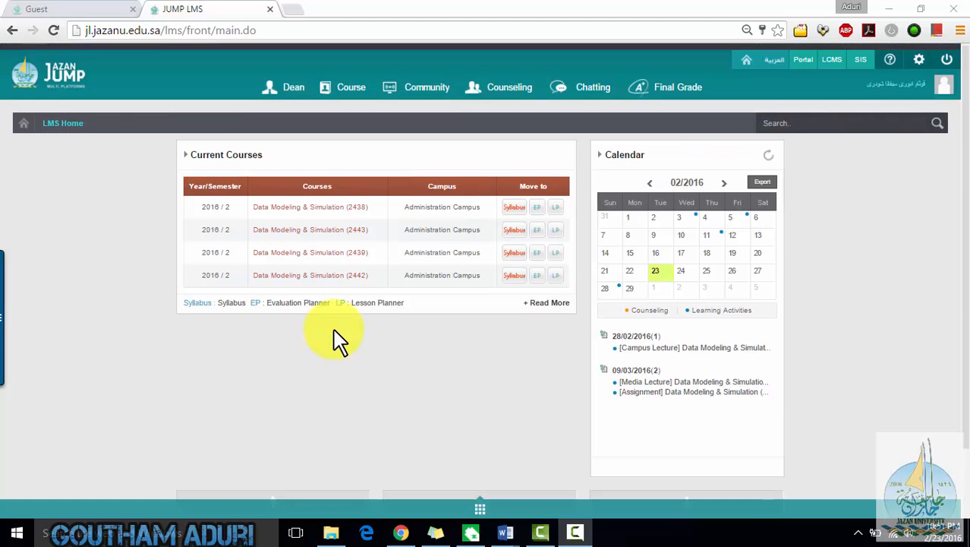
scroll(779, 342, "down", 2)
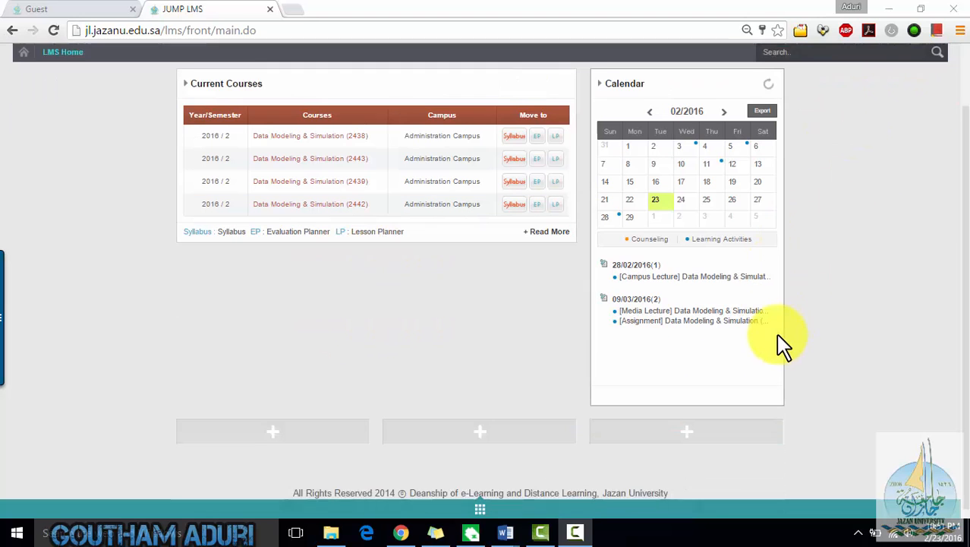
left_click(469, 511)
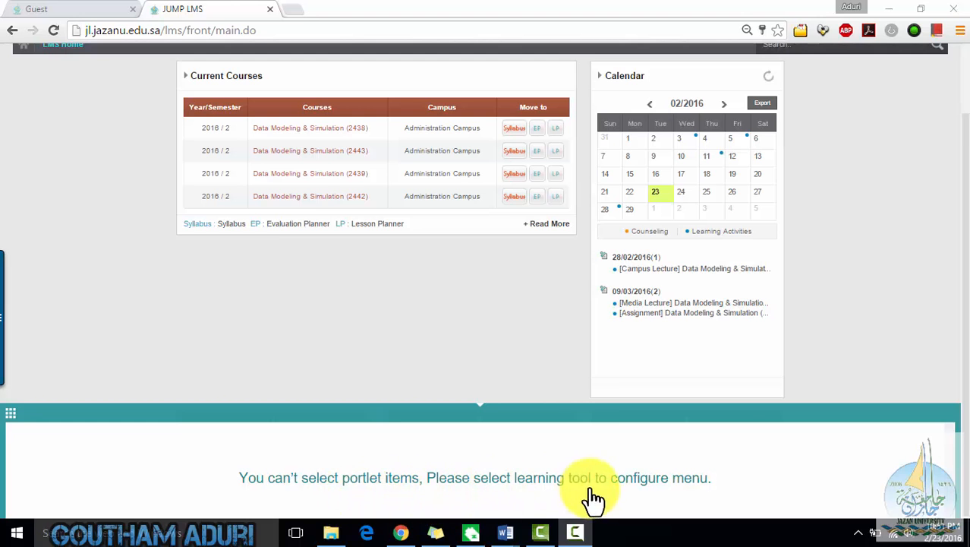
left_click(486, 412)
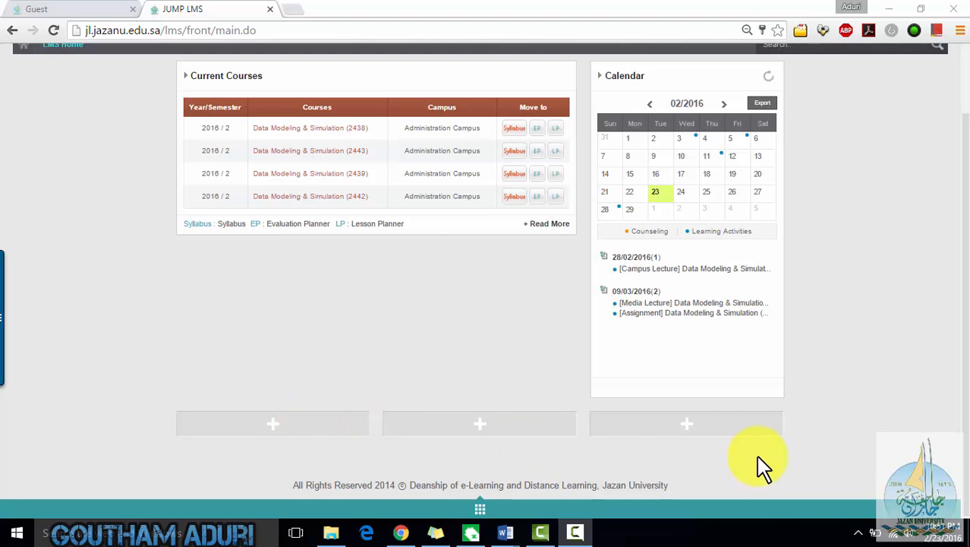
scroll(763, 465, "up", 1)
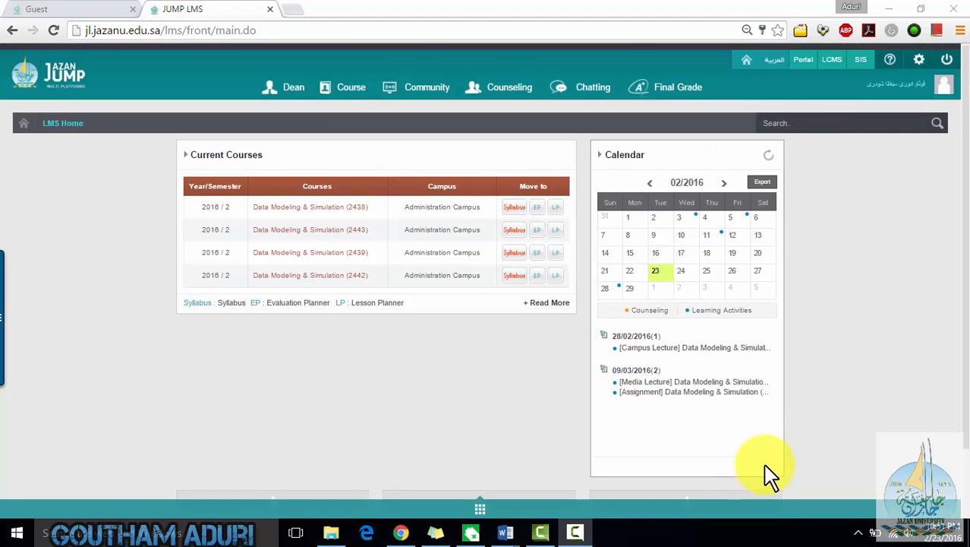
- Open LMS Settings and preview the White and Blue colour themes, returning to Darkcyan
left_click(918, 65)
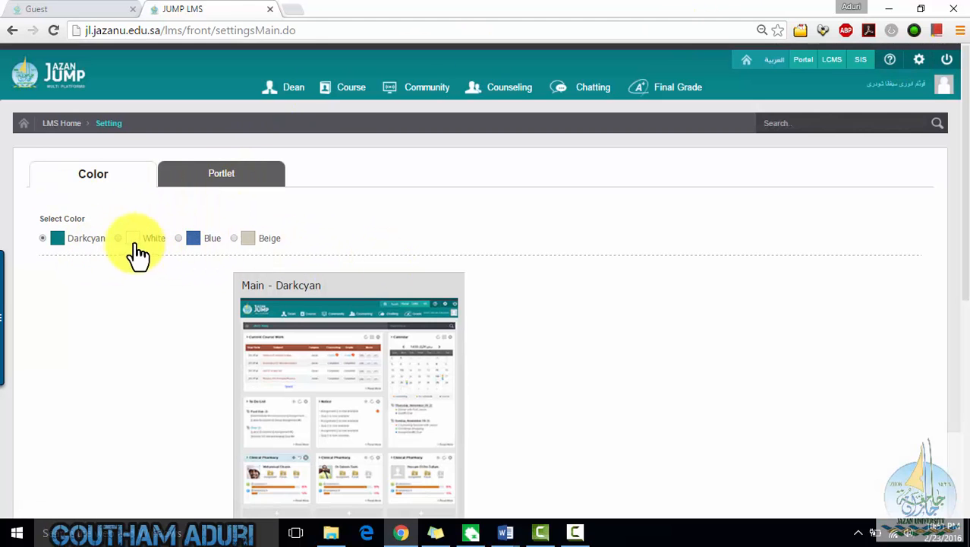
scroll(340, 325, "down", 3)
scroll(336, 314, "down", 3)
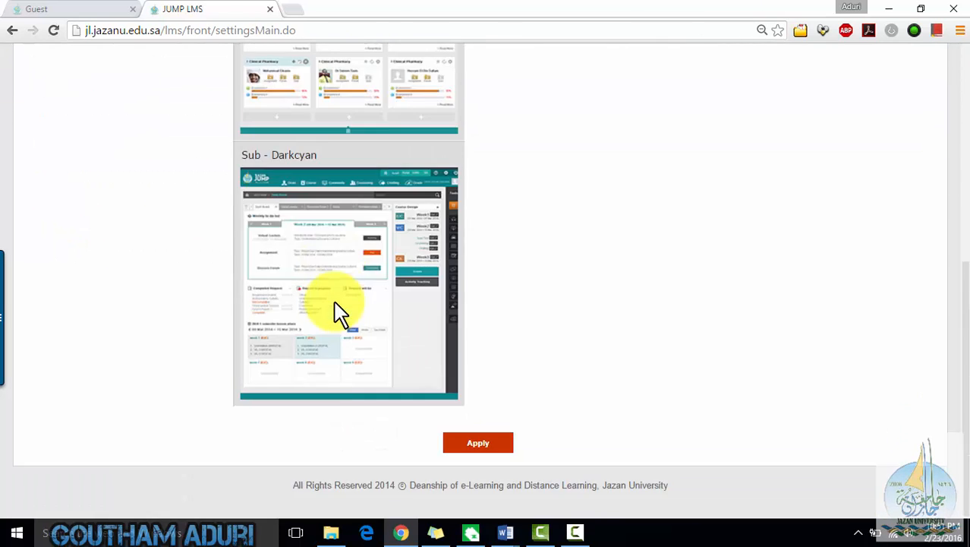
scroll(336, 314, "up", 5)
left_click(118, 199)
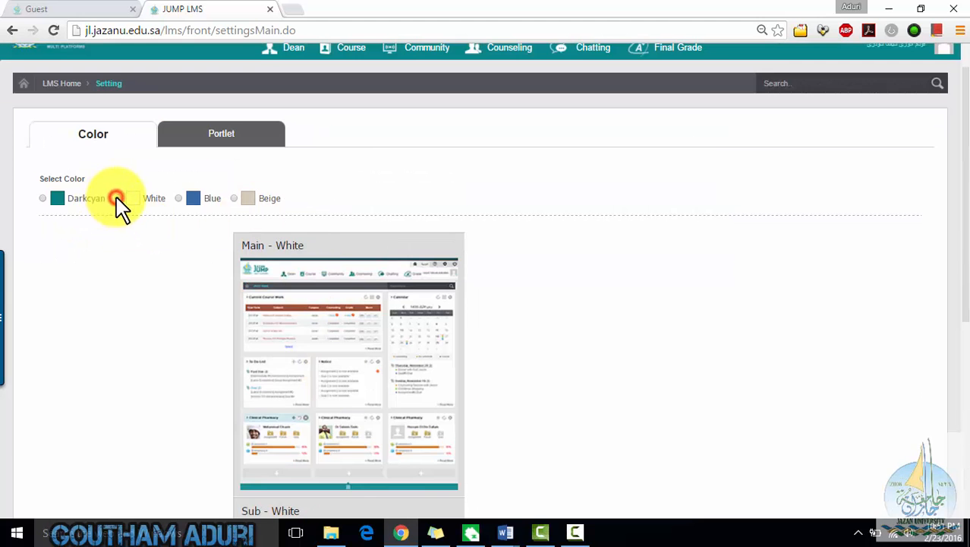
left_click(179, 198)
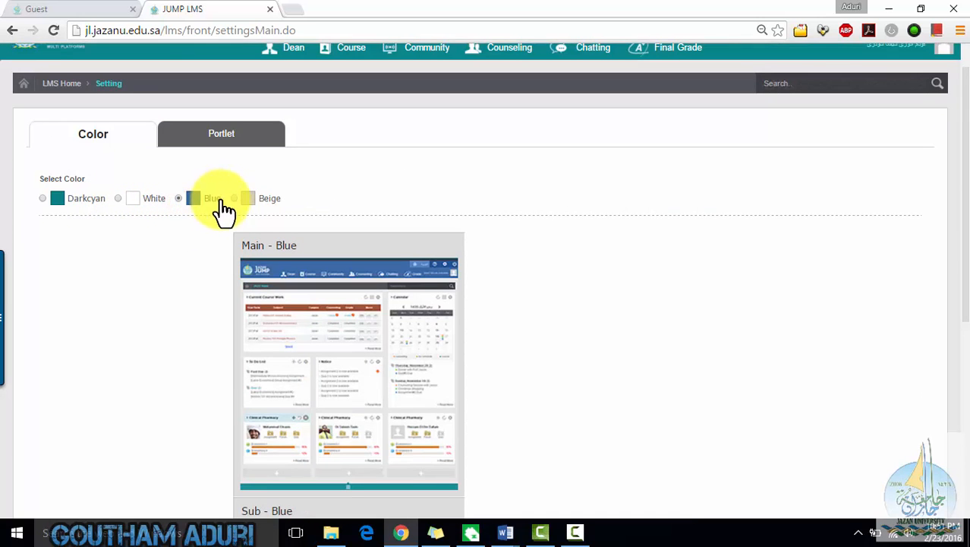
left_click(43, 199)
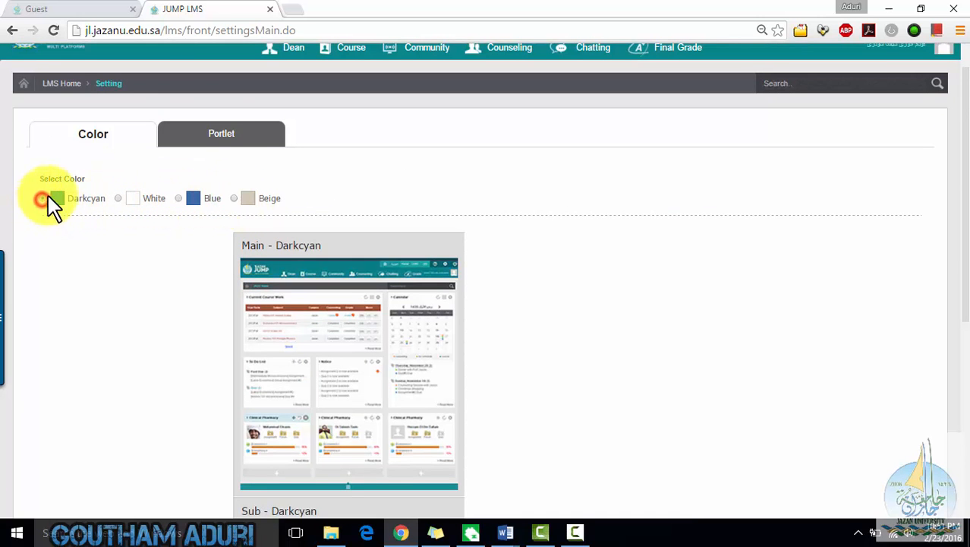
- Add the Announcement and Learning Status portlets to the home page layout
left_click(228, 135)
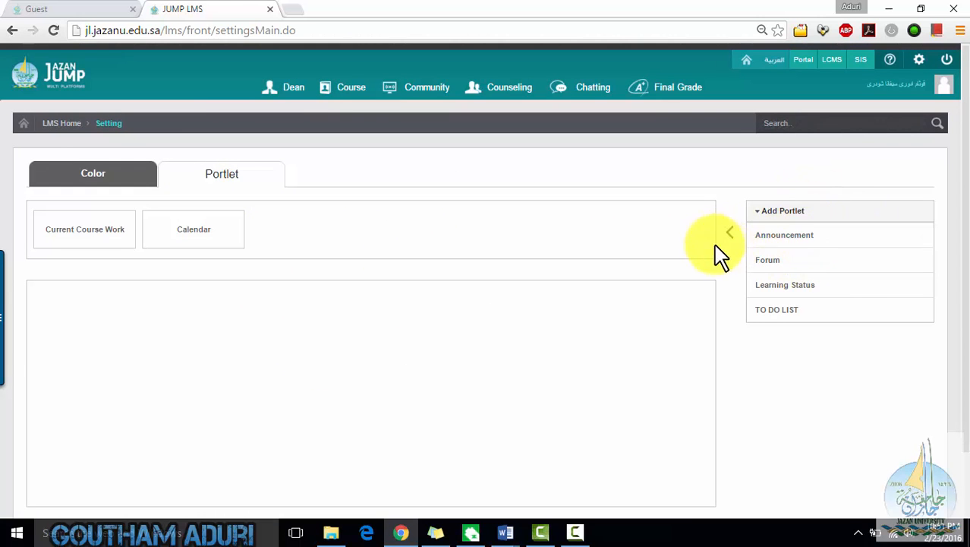
left_click(805, 241)
scroll(532, 296, "down", 1)
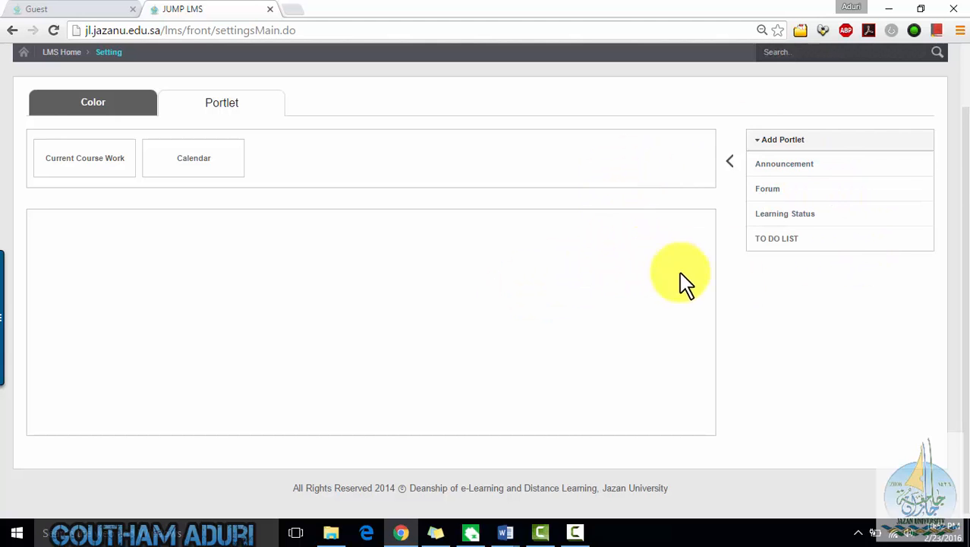
scroll(826, 358, "up", 1)
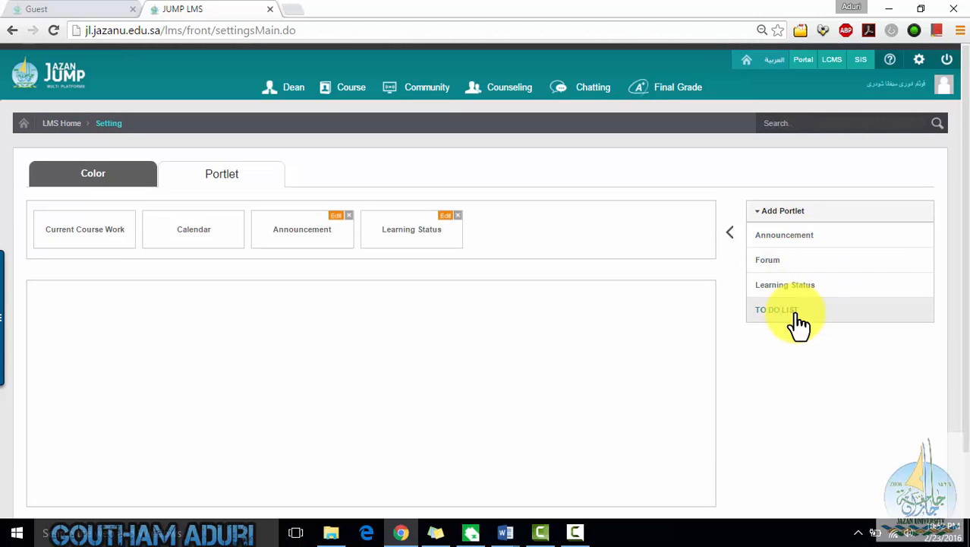
- Assign course 43329 to the Announcement portlet and save the setting
left_click(337, 215)
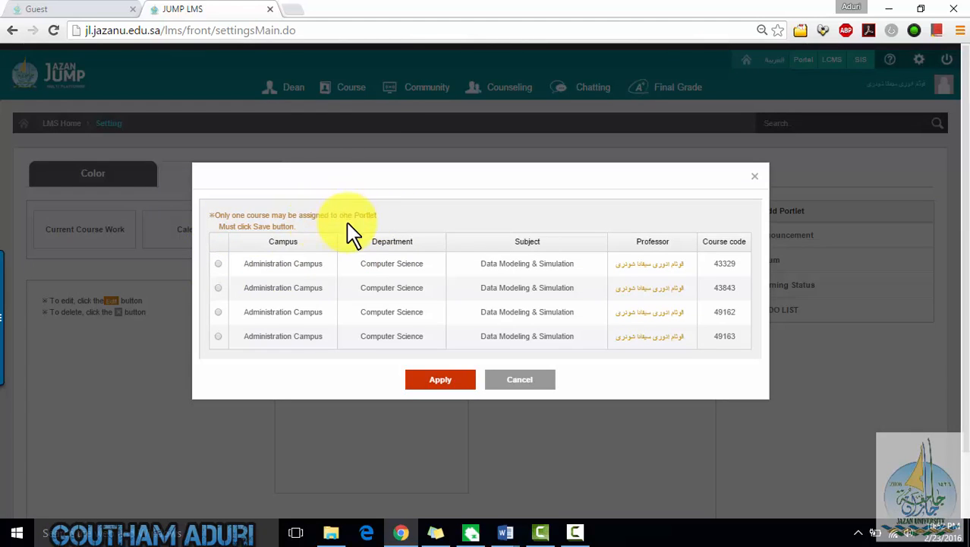
left_click(218, 263)
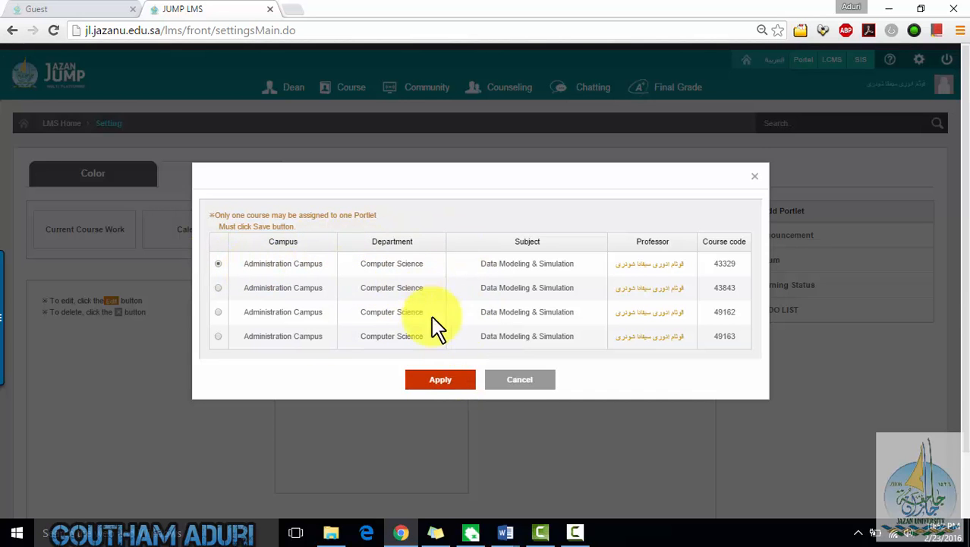
left_click(432, 380)
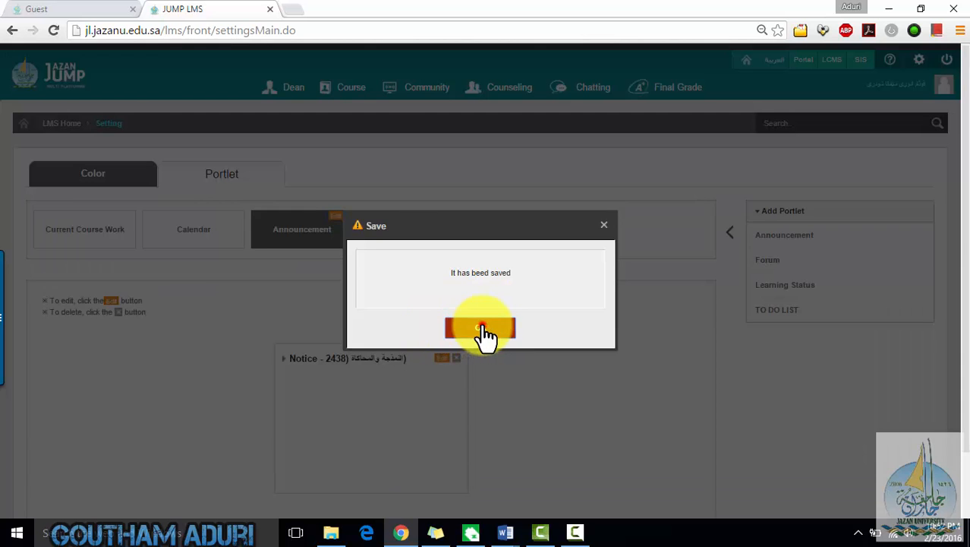
left_click(482, 328)
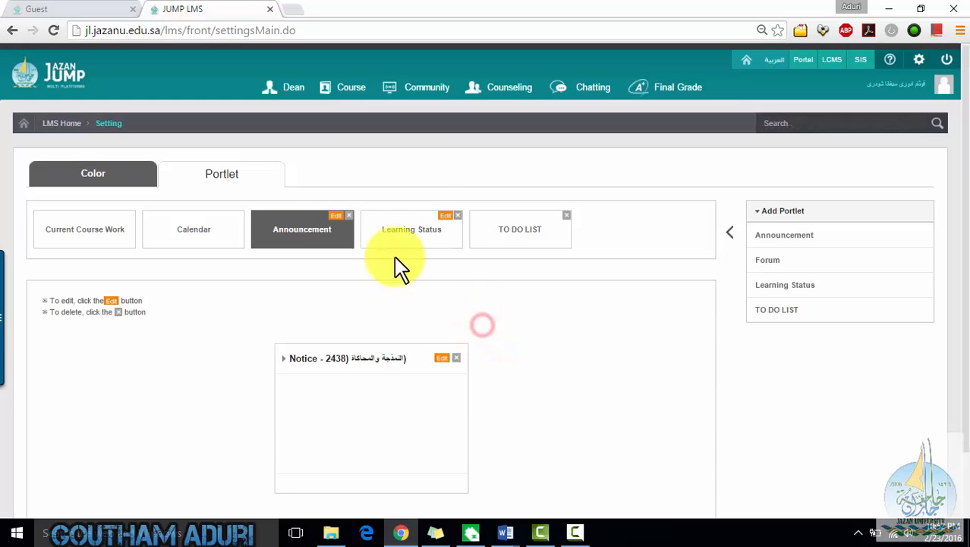
- Assign course 43329 to the Learning Status portlet and save the setting
left_click(443, 222)
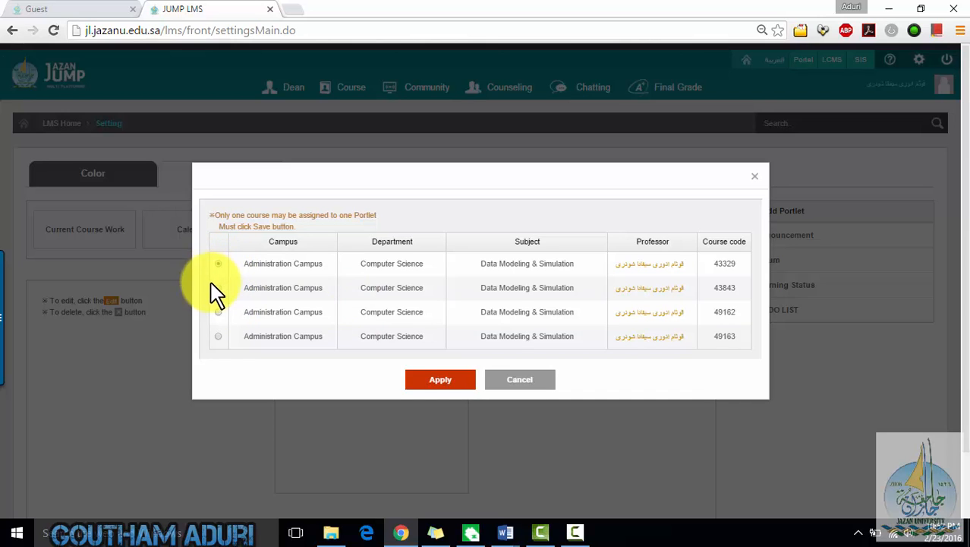
left_click(420, 384)
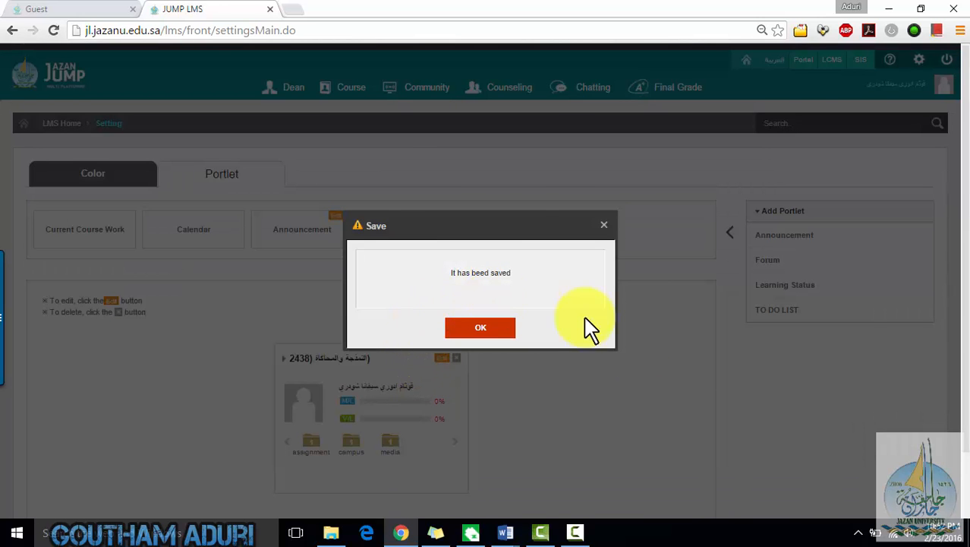
left_click(482, 334)
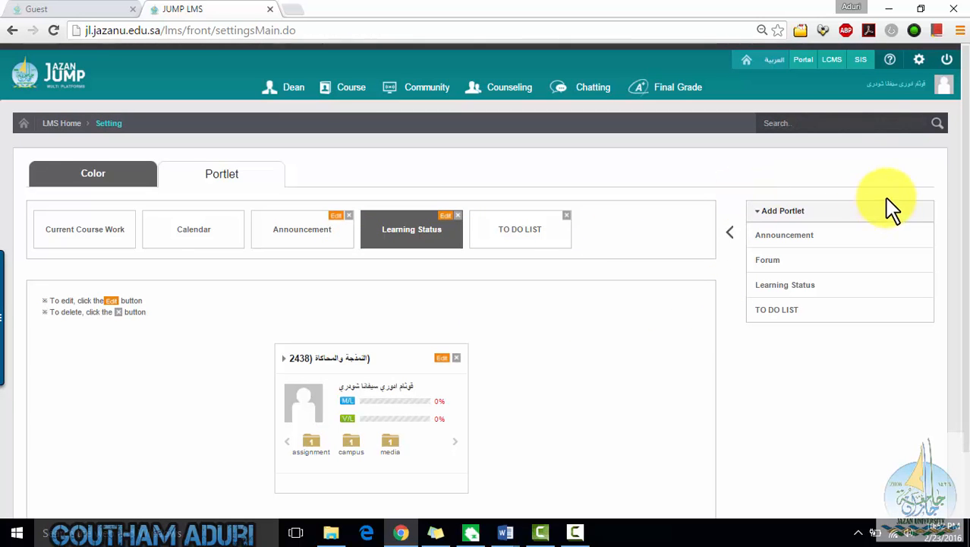
- Return to the LMS home page and add the Announcement, Learning status and TO DO LIST portlets from the portlet bar
left_click(58, 123)
scroll(416, 346, "down", 2)
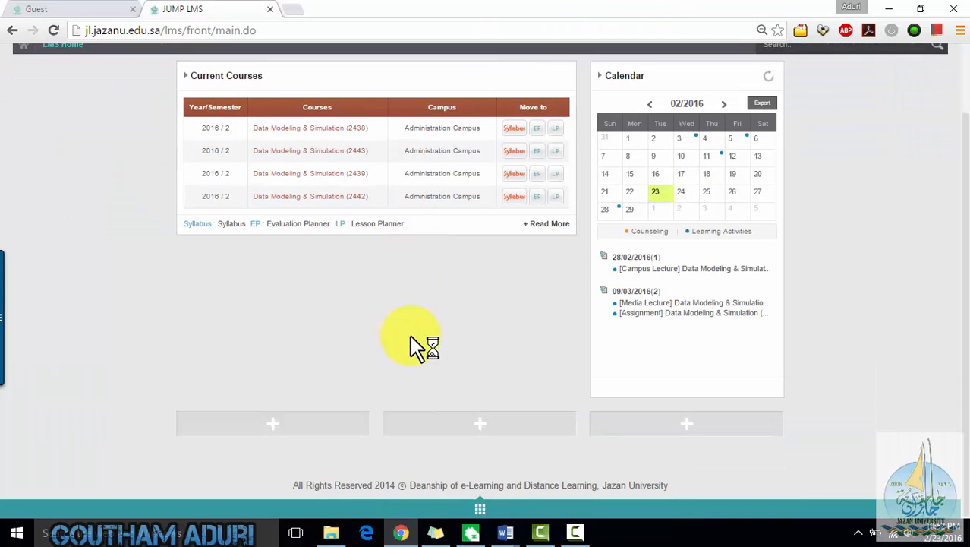
left_click(284, 425)
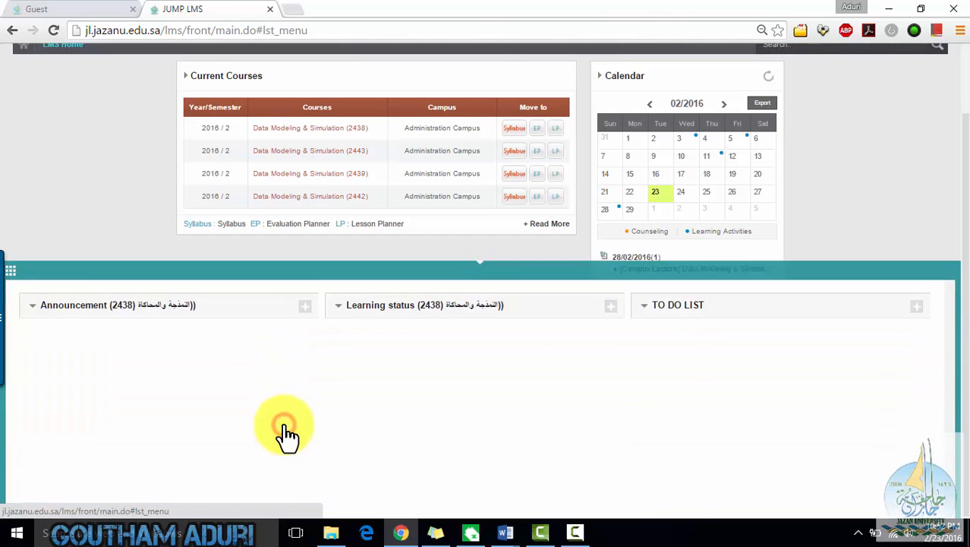
left_click(304, 306)
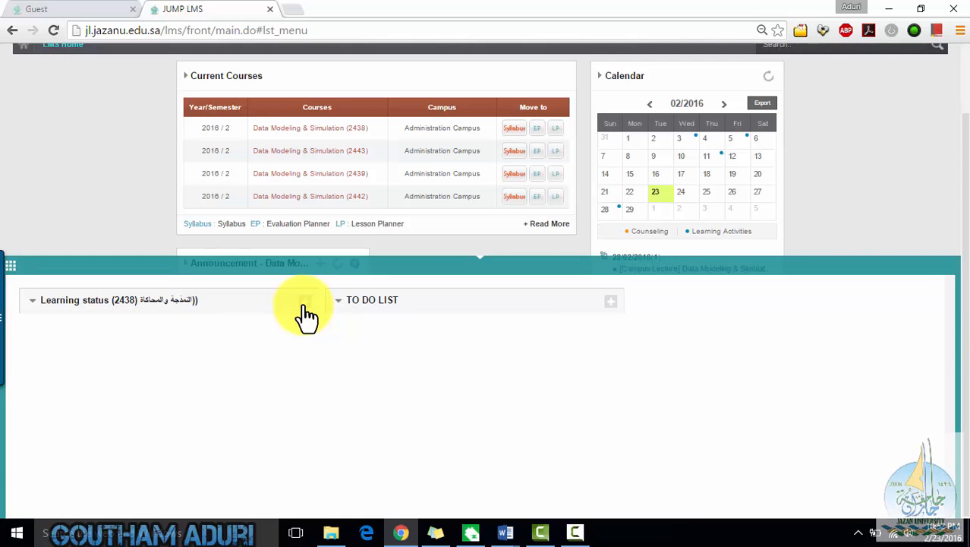
left_click(303, 307)
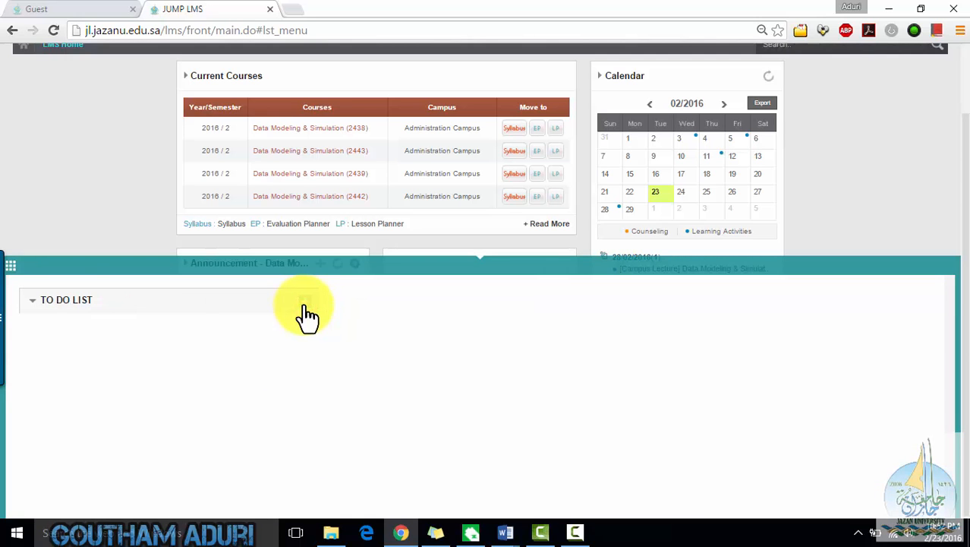
left_click(304, 307)
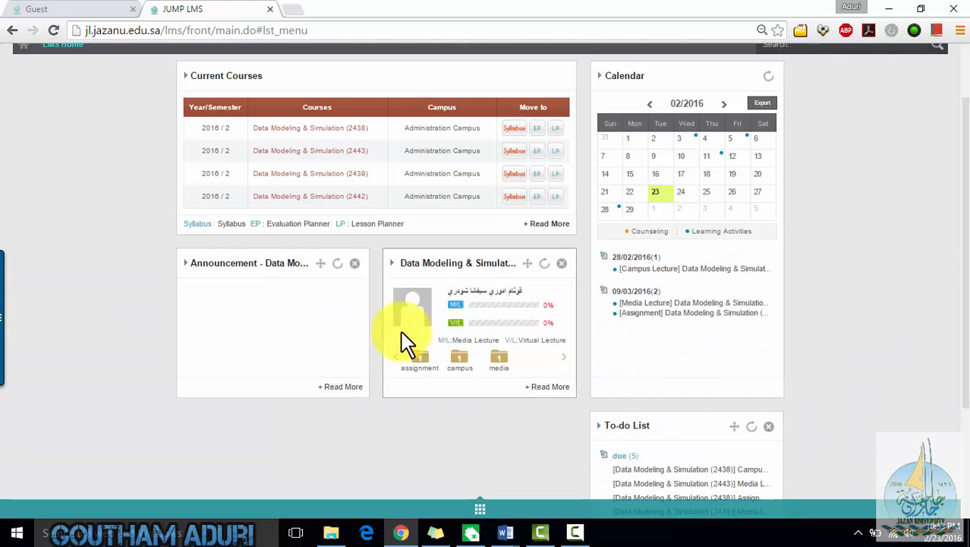
- Move the To-do List portlet into the first slot and try moving the learning status portlet to the left column
scroll(408, 343, "down", 2)
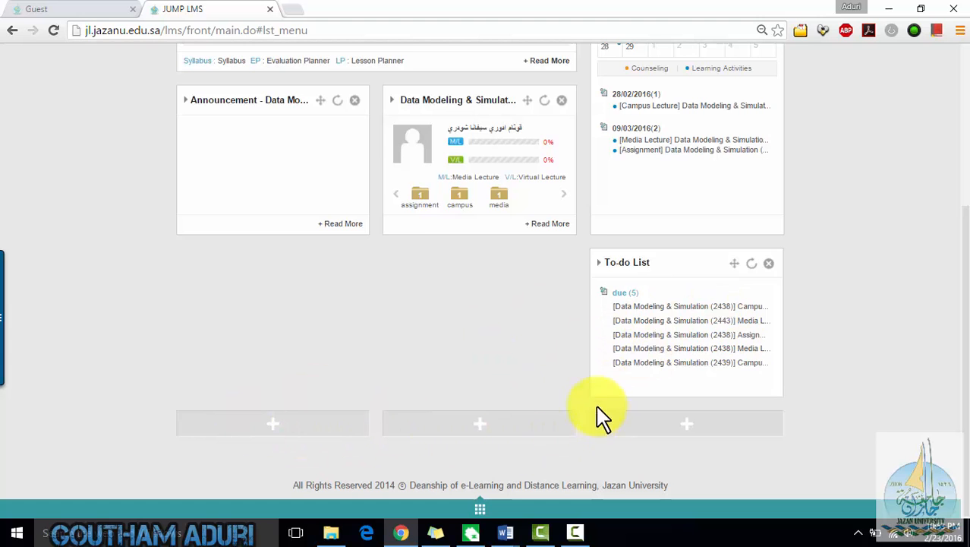
left_click_drag(674, 266, 256, 104)
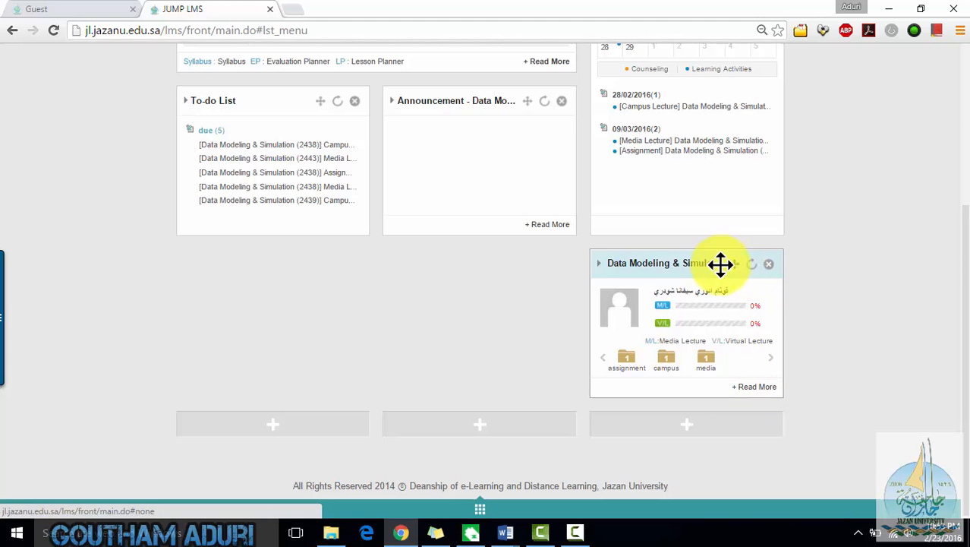
left_click_drag(720, 263, 274, 267)
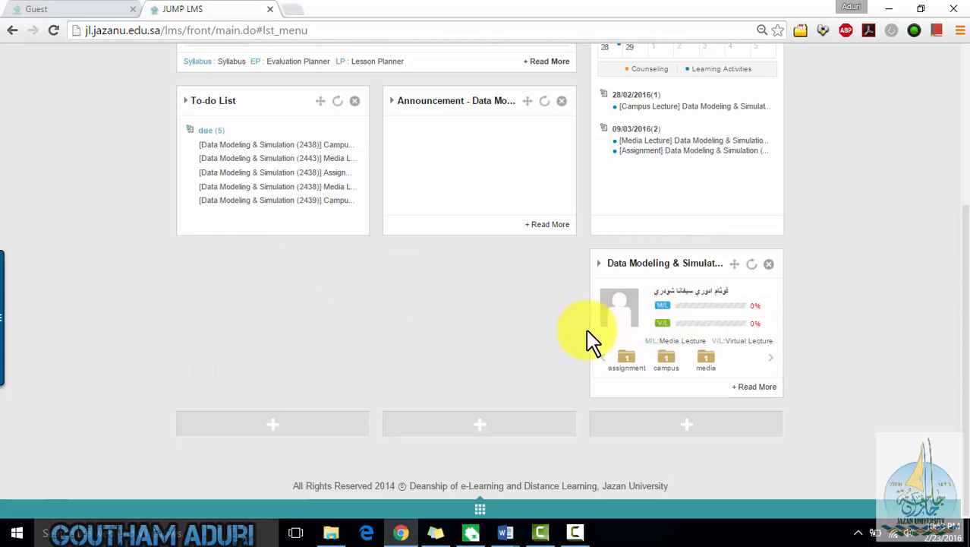
- Scroll the home page and open the Data Modeling & Simulation (2438) course dashboard
scroll(849, 384, "up", 1)
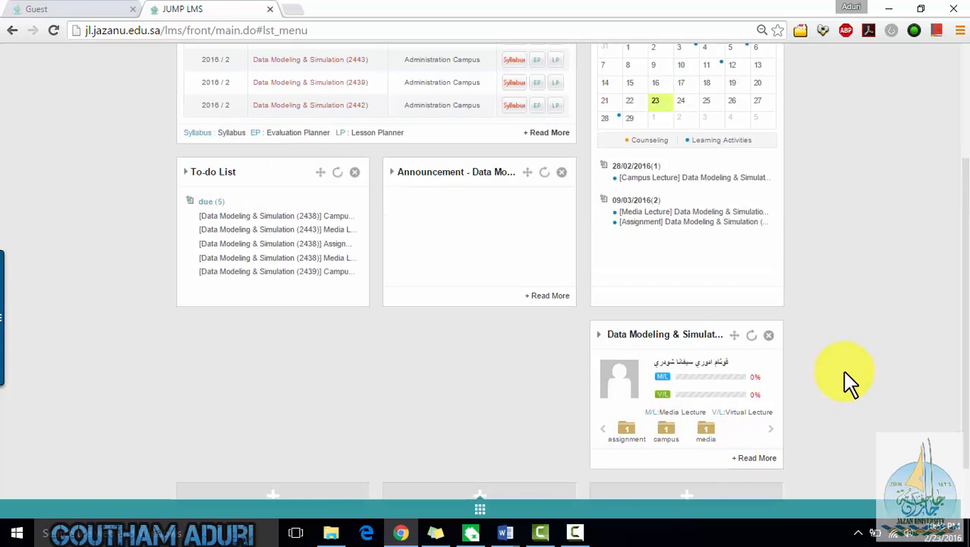
scroll(849, 384, "up", 3)
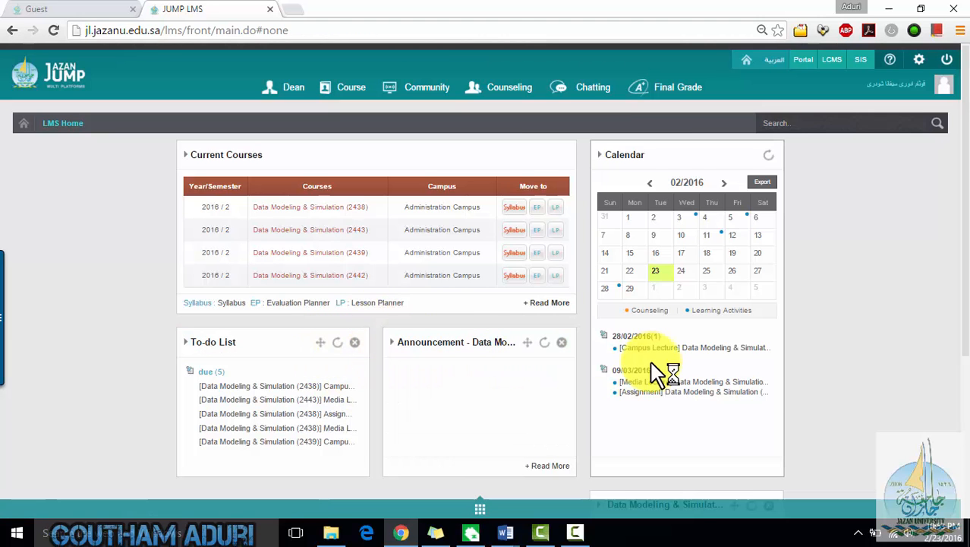
scroll(661, 372, "down", 3)
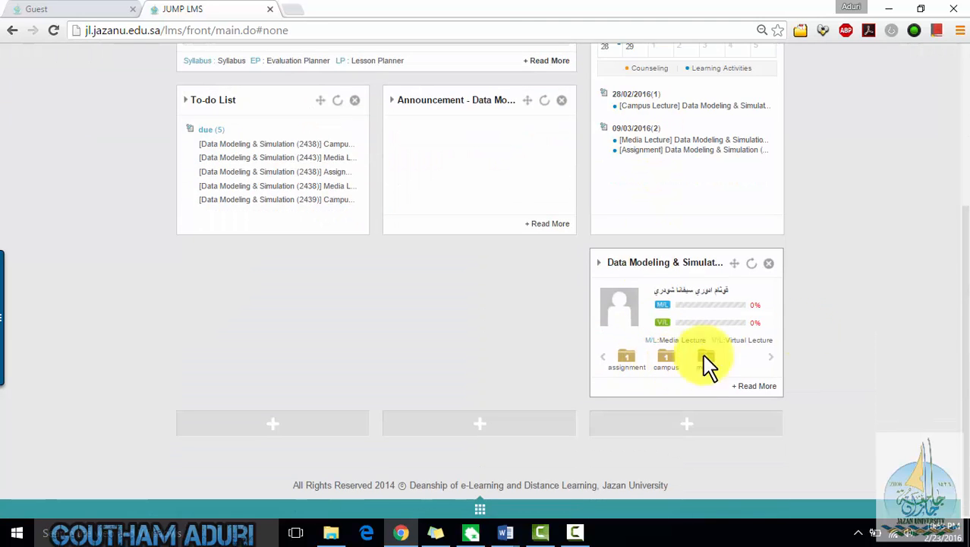
scroll(717, 342, "up", 3)
scroll(715, 372, "down", 2)
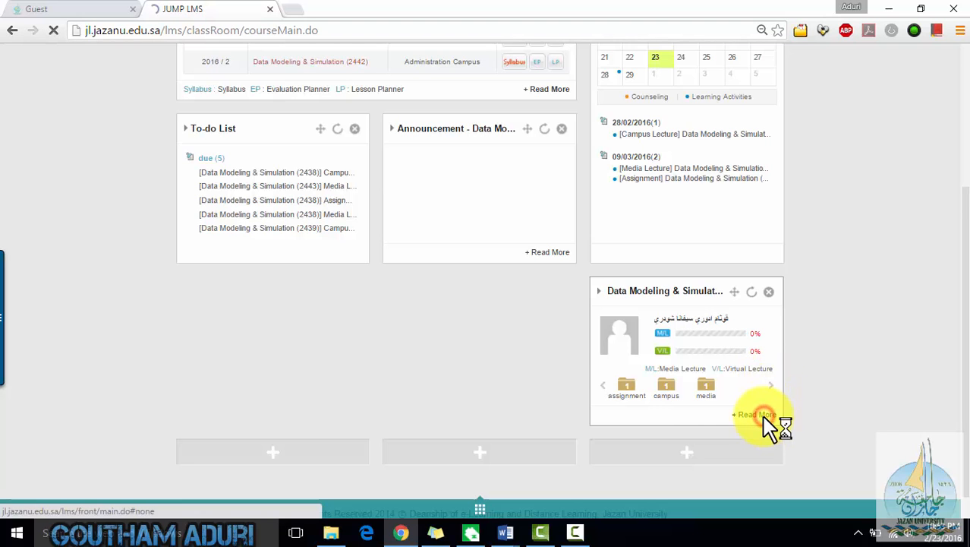
scroll(606, 313, "down", 2)
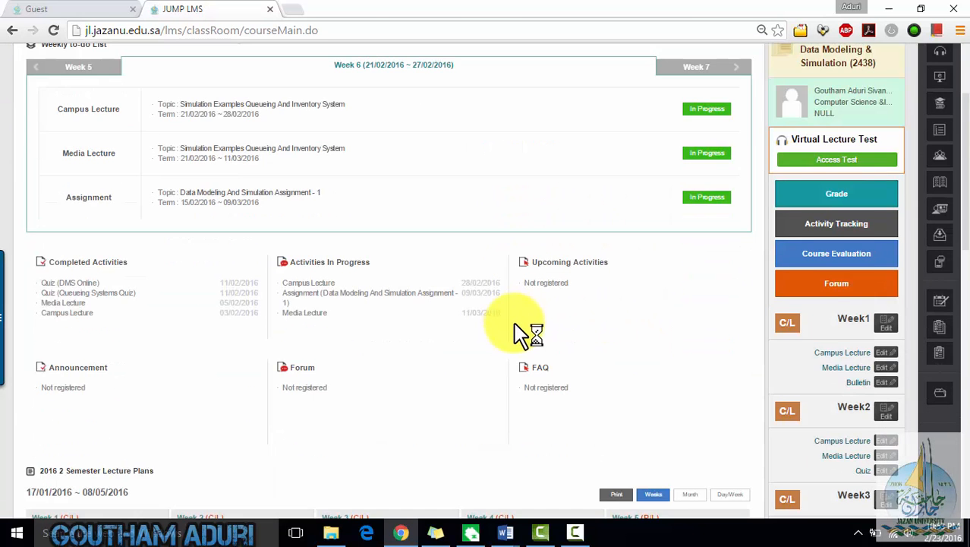
scroll(526, 334, "down", 1)
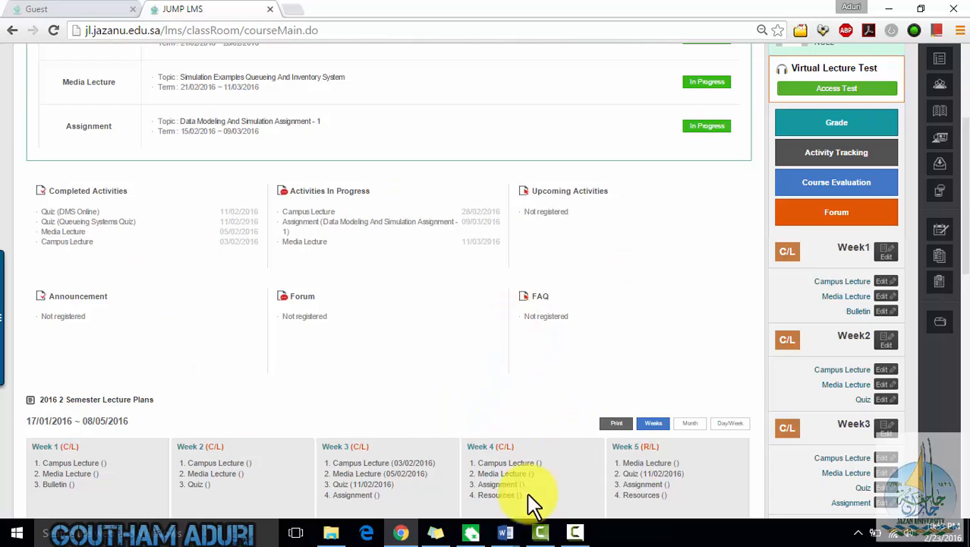
- Switch to the Word course road map, scroll through the weekly schedule, and return to the browser
mouse_move(516, 541)
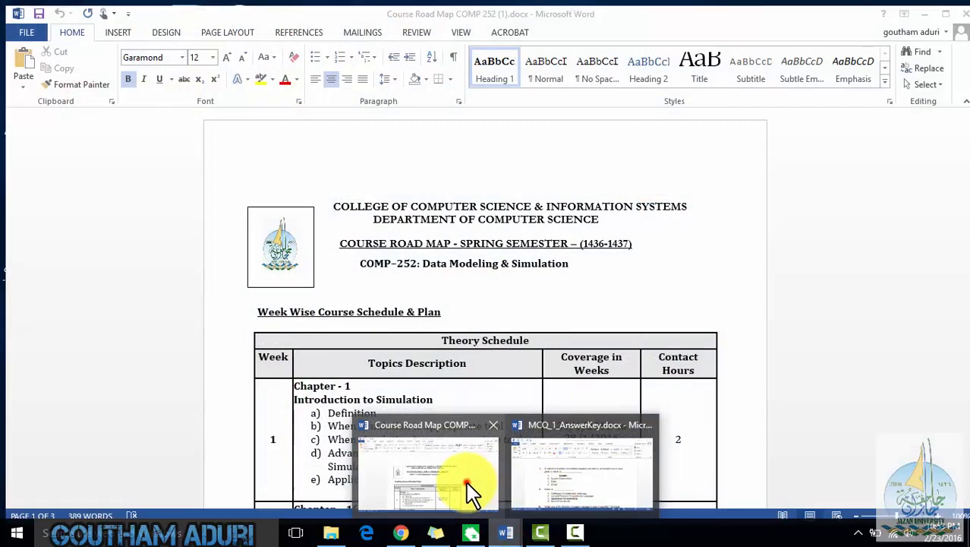
left_click(465, 481)
scroll(523, 340, "down", 3)
scroll(523, 339, "down", 6)
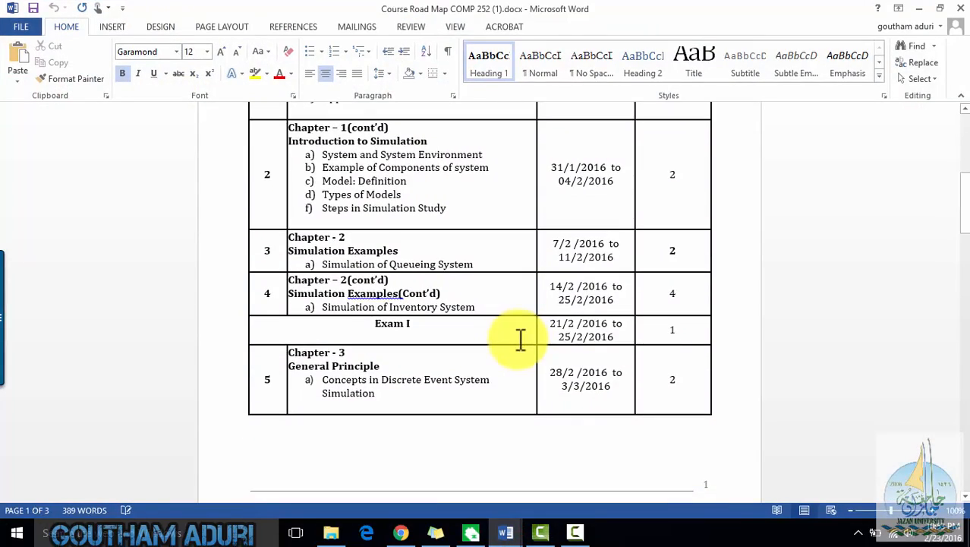
scroll(506, 400, "down", 3)
scroll(506, 400, "down", 6)
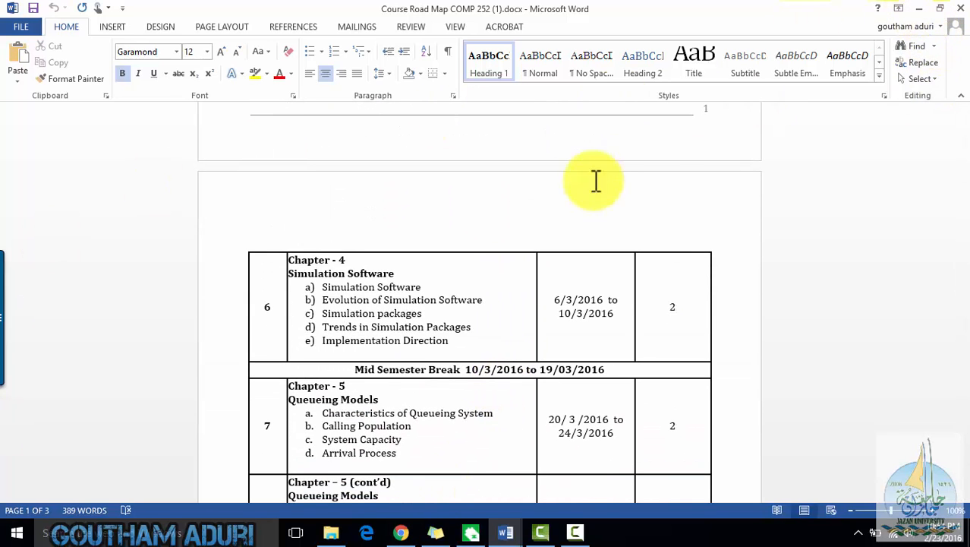
left_click(917, 9)
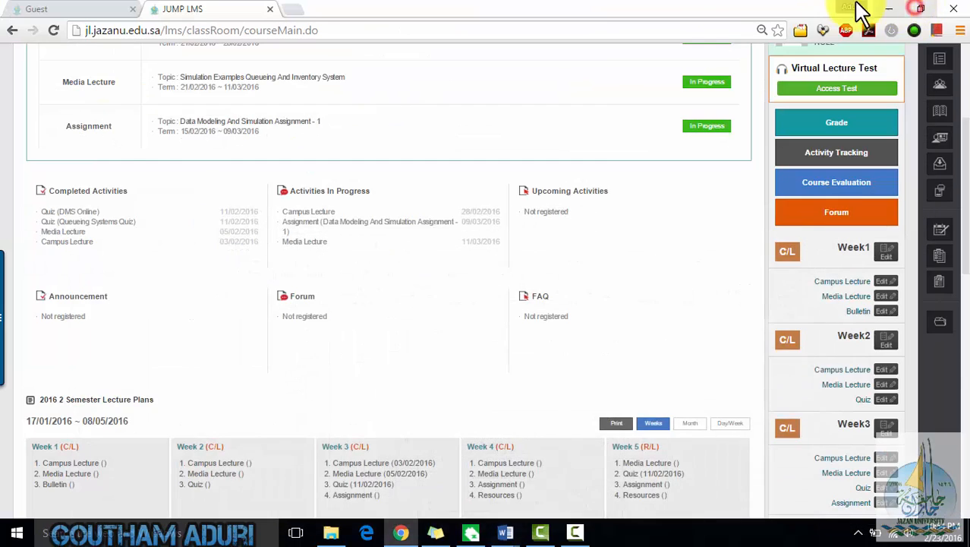
- Scroll through the course dashboard's activities, weekly to-do list and semester lecture plans
scroll(444, 282, "up", 3)
scroll(740, 357, "down", 2)
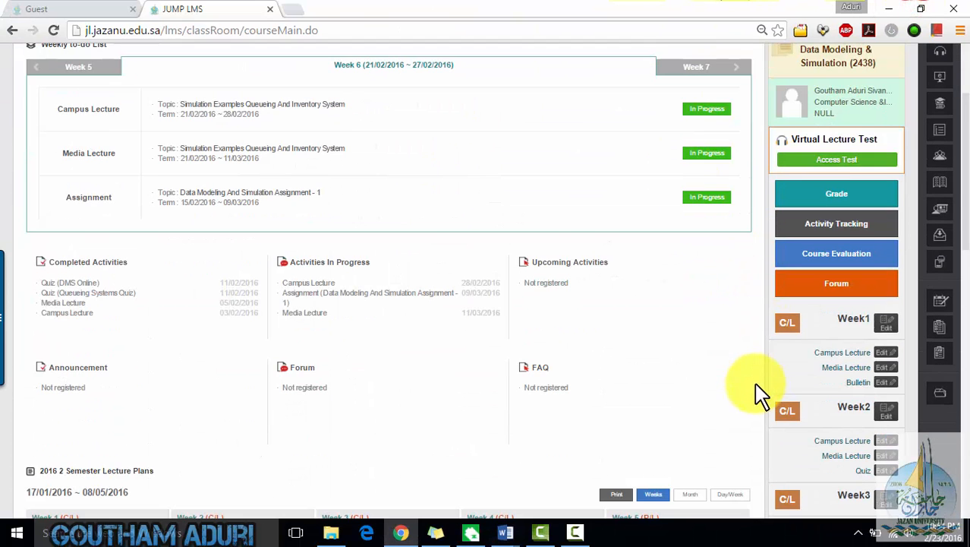
scroll(874, 425, "down", 5)
scroll(858, 444, "down", 2)
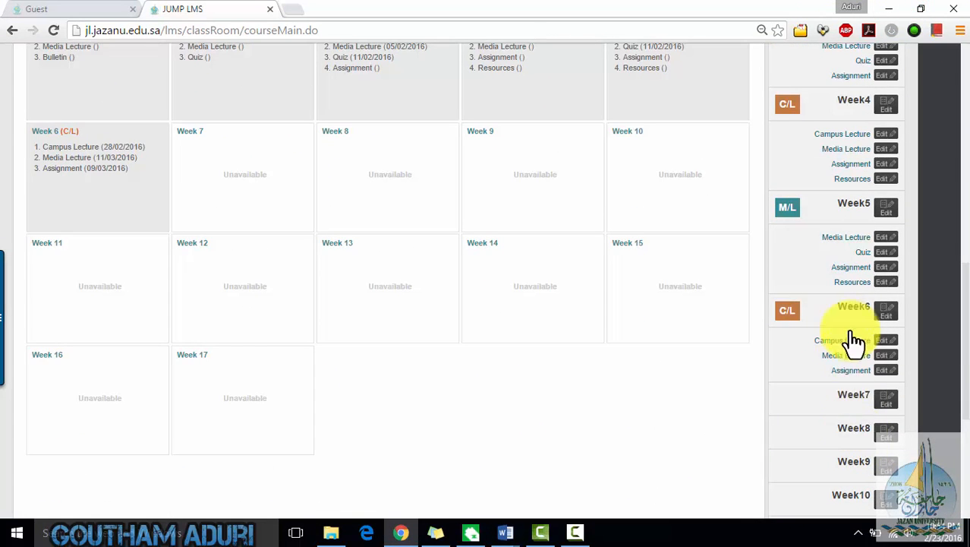
scroll(622, 331, "up", 4)
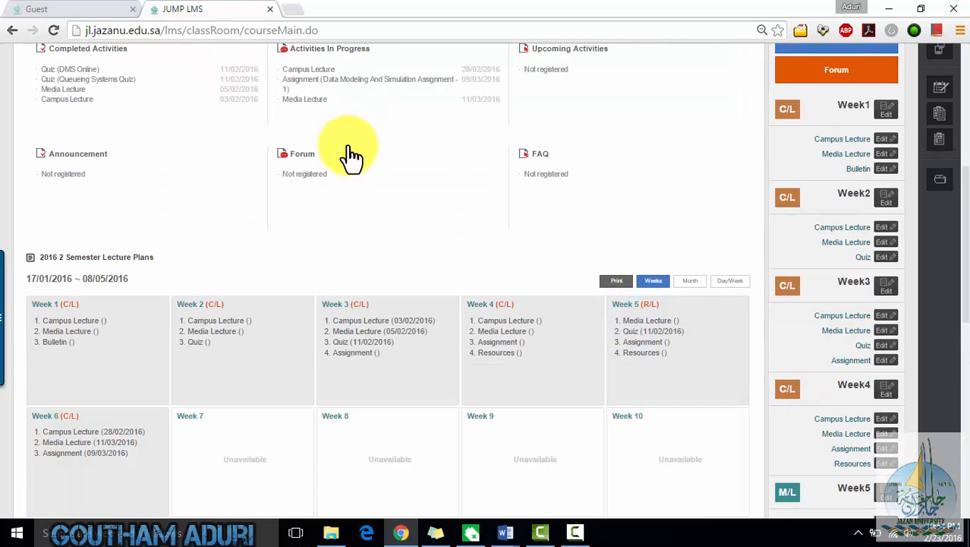
scroll(297, 169, "up", 5)
scroll(227, 212, "down", 1)
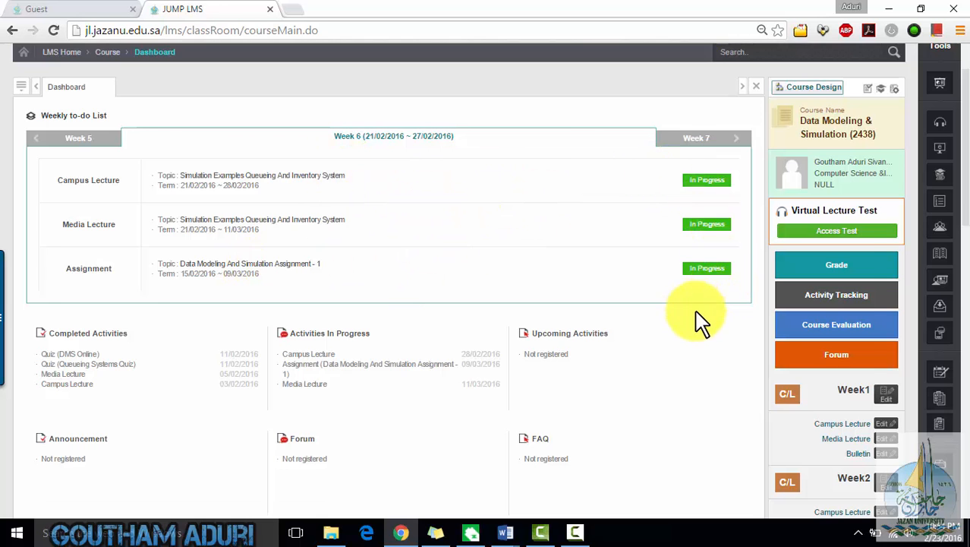
scroll(729, 320, "down", 3)
scroll(729, 321, "up", 4)
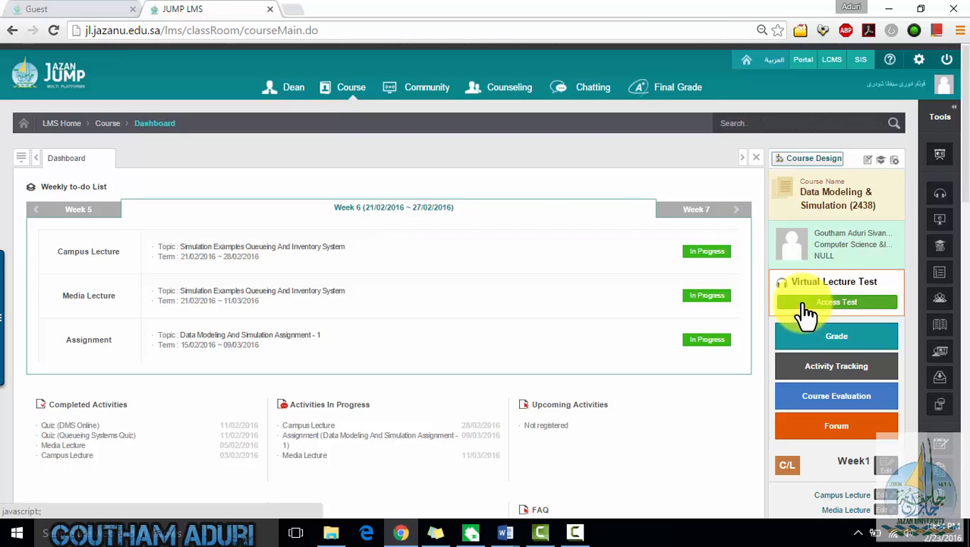
- Open Activity Tracking for the course and scroll through the student progress list
left_click(848, 373)
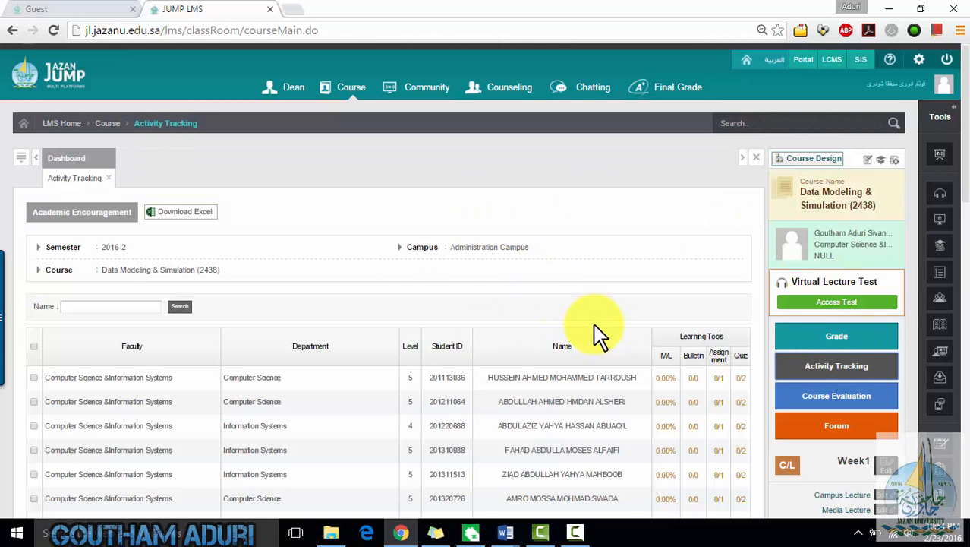
scroll(596, 334, "down", 2)
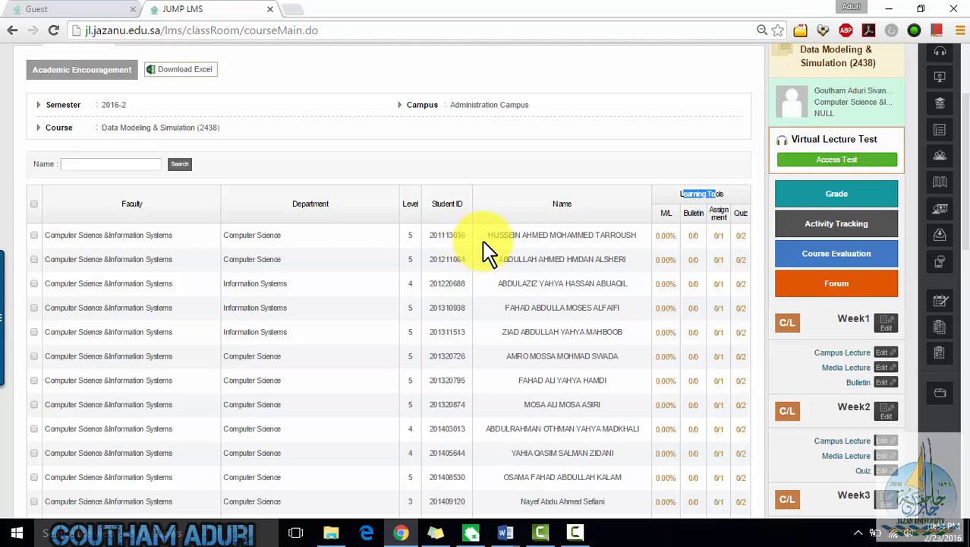
scroll(546, 275, "up", 1)
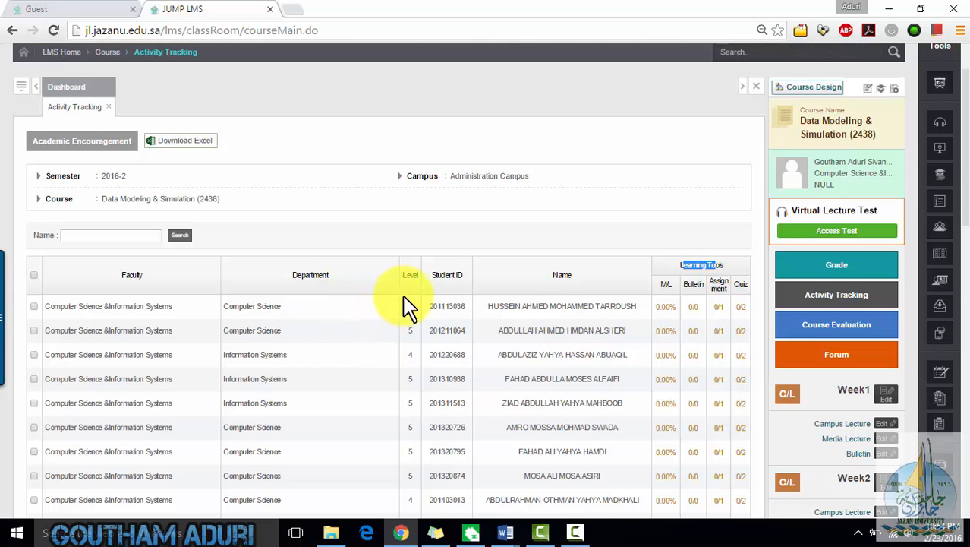
scroll(140, 367, "down", 2)
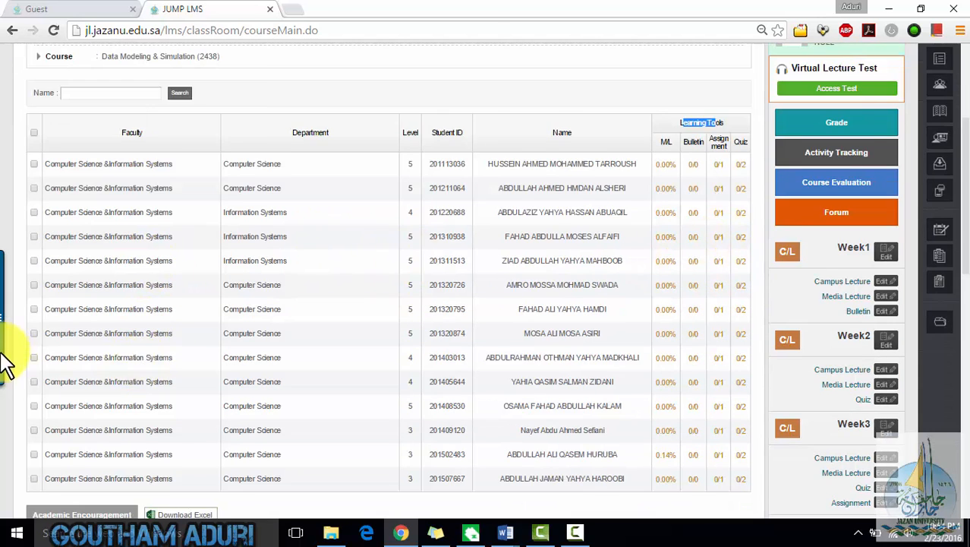
scroll(6, 364, "down", 2)
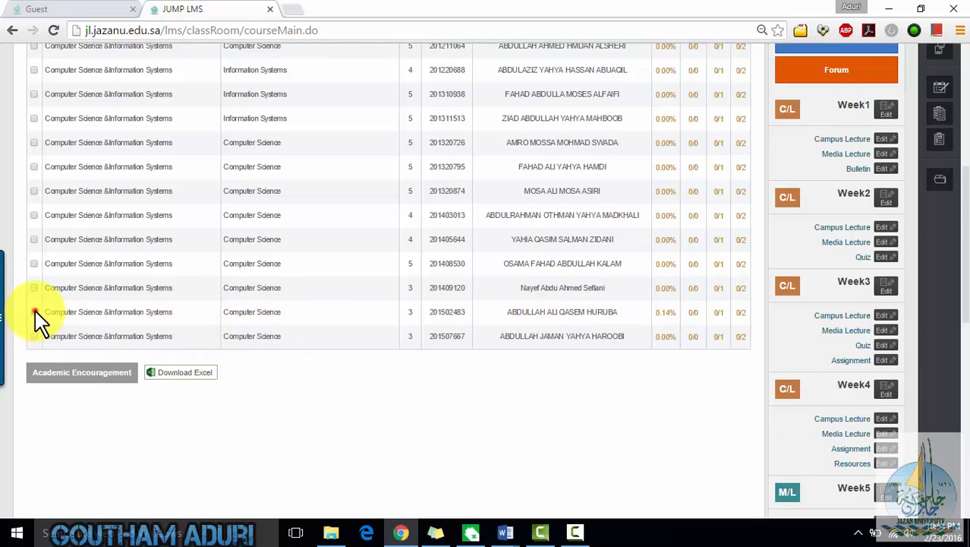
- Start an academic encouragement message to one selected student, then close the dialog and confirm cancelling
left_click(109, 376)
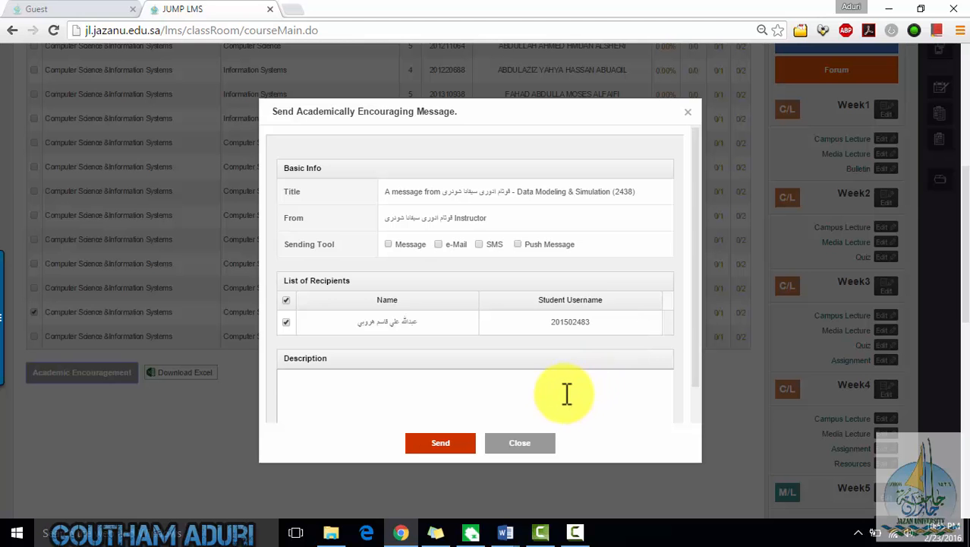
scroll(577, 319, "down", 3)
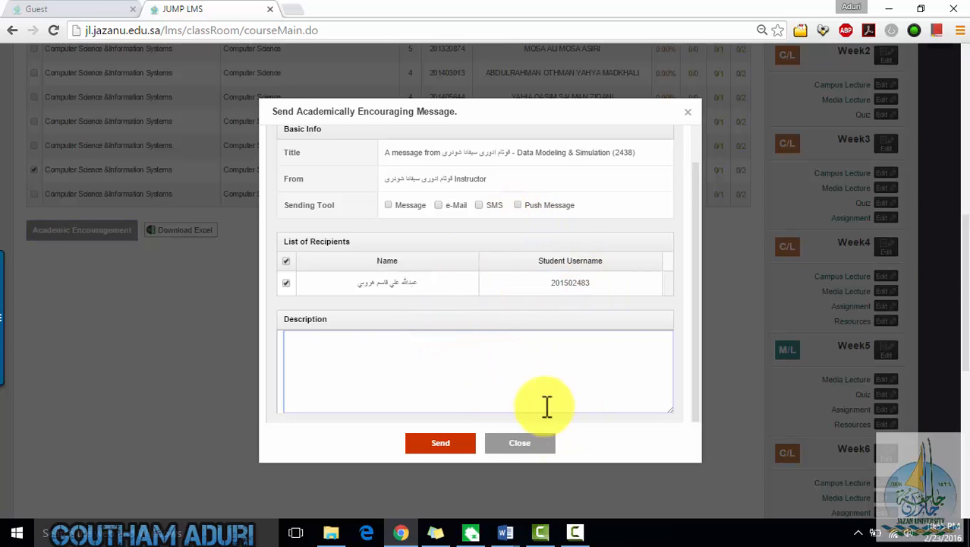
left_click(505, 440)
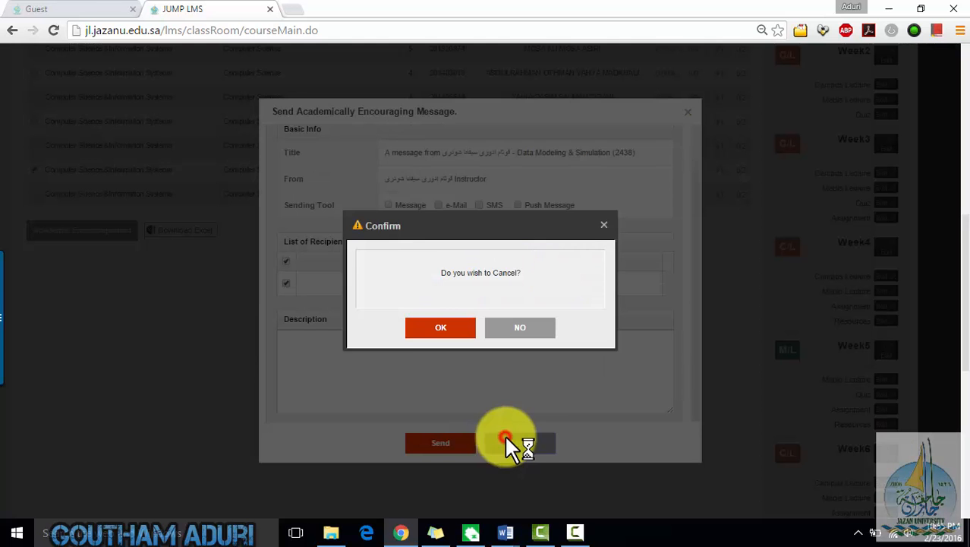
left_click(441, 331)
- Return to the Data Modeling & Simulation (2438) course dashboard from the Course menu
scroll(684, 391, "up", 5)
scroll(860, 334, "down", 5)
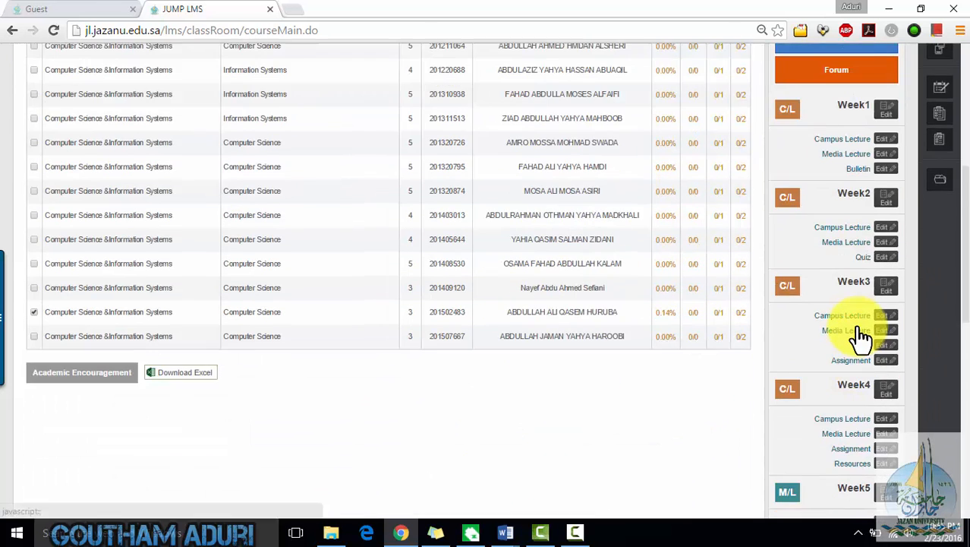
scroll(860, 334, "down", 6)
scroll(865, 342, "up", 4)
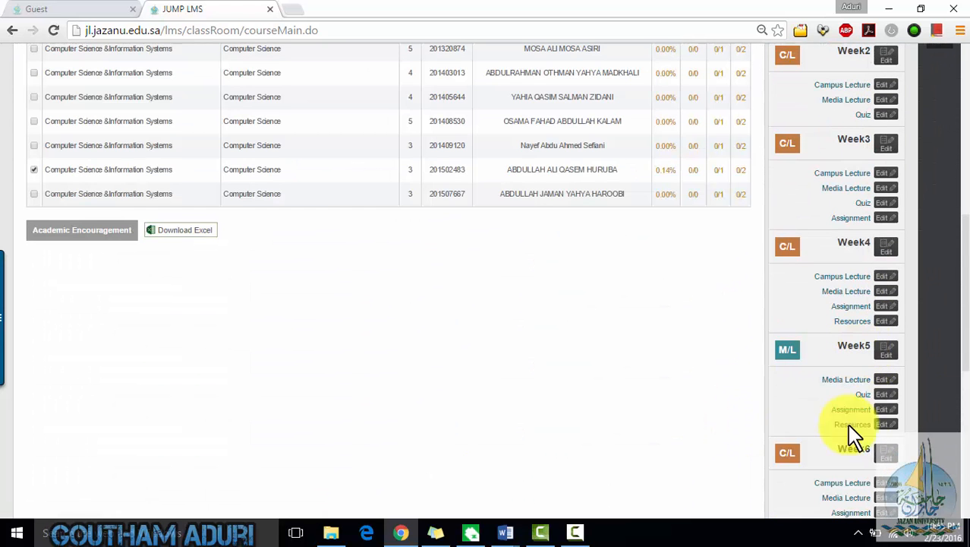
scroll(708, 397, "up", 4)
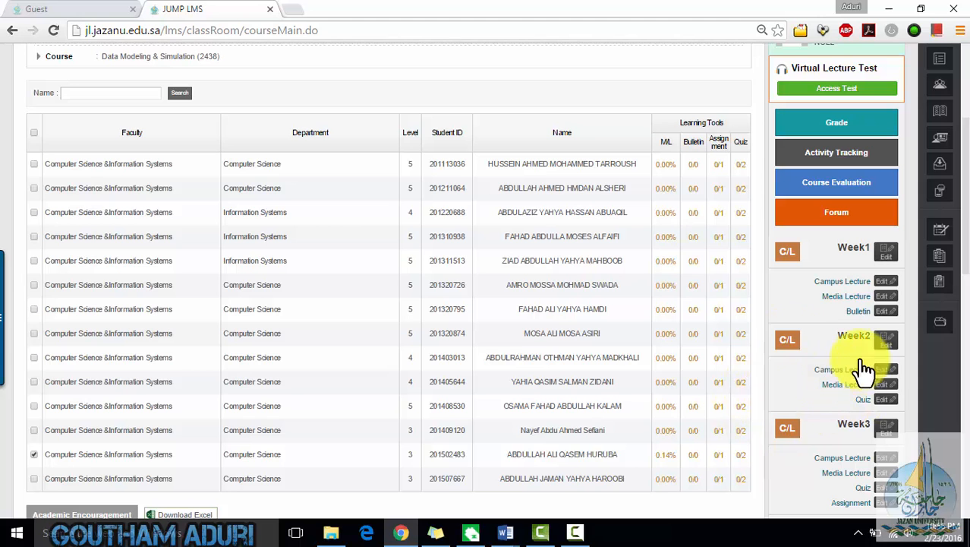
scroll(547, 327, "up", 3)
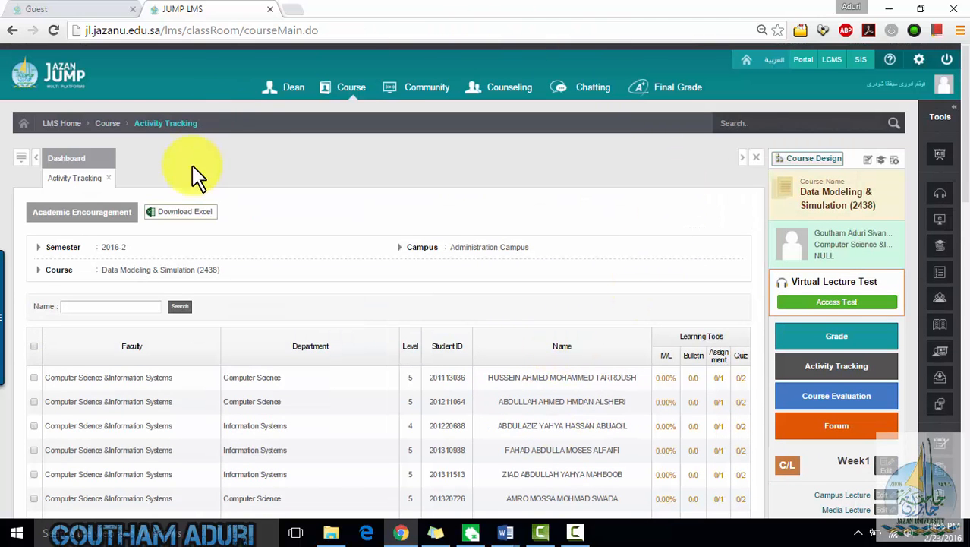
mouse_move(343, 89)
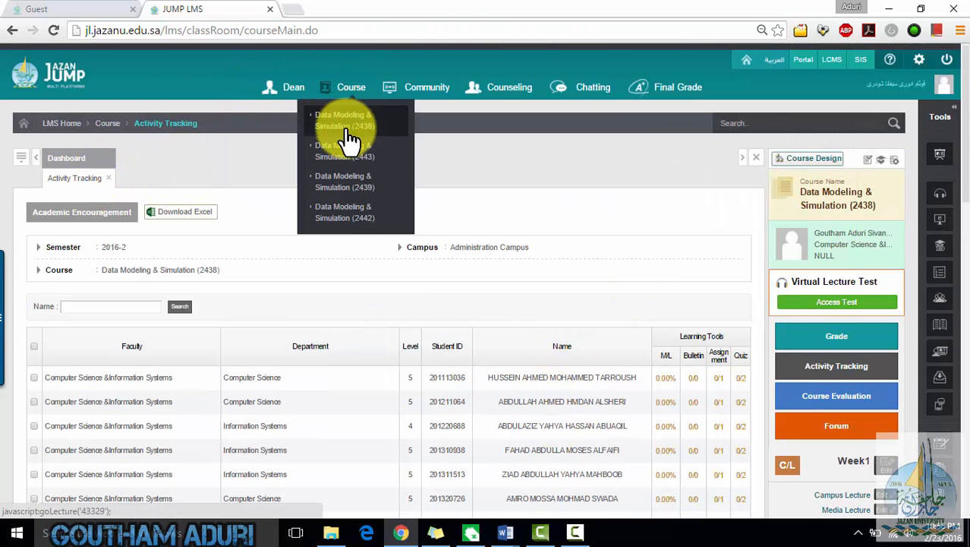
left_click(346, 137)
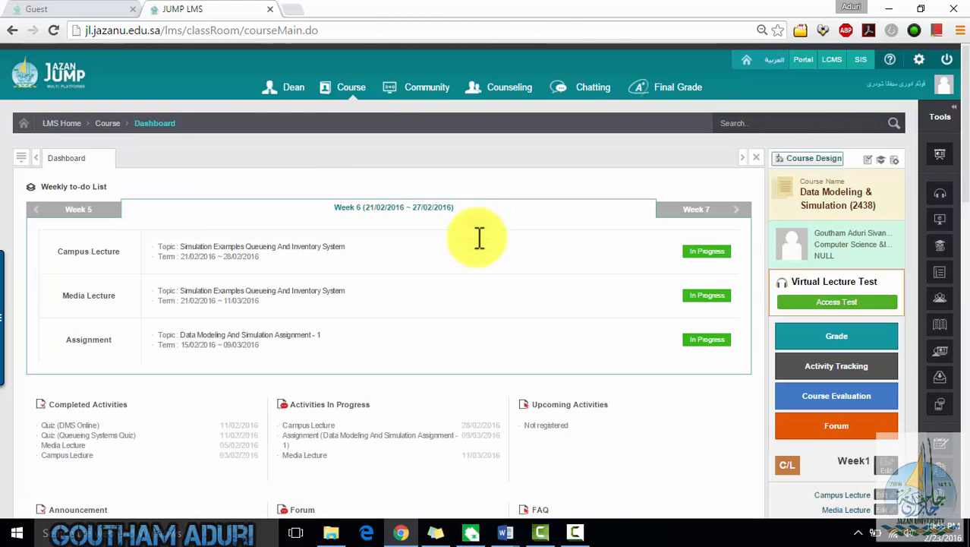
- Open the Week 6 Campus Lecture and scroll through its details and attendance list
scroll(480, 258, "down", 1)
scroll(812, 325, "down", 10)
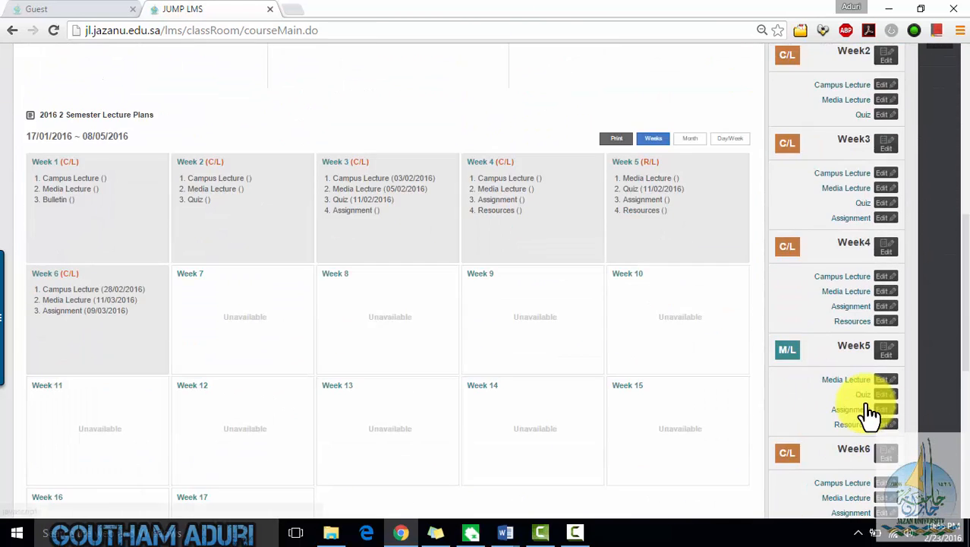
left_click(853, 202)
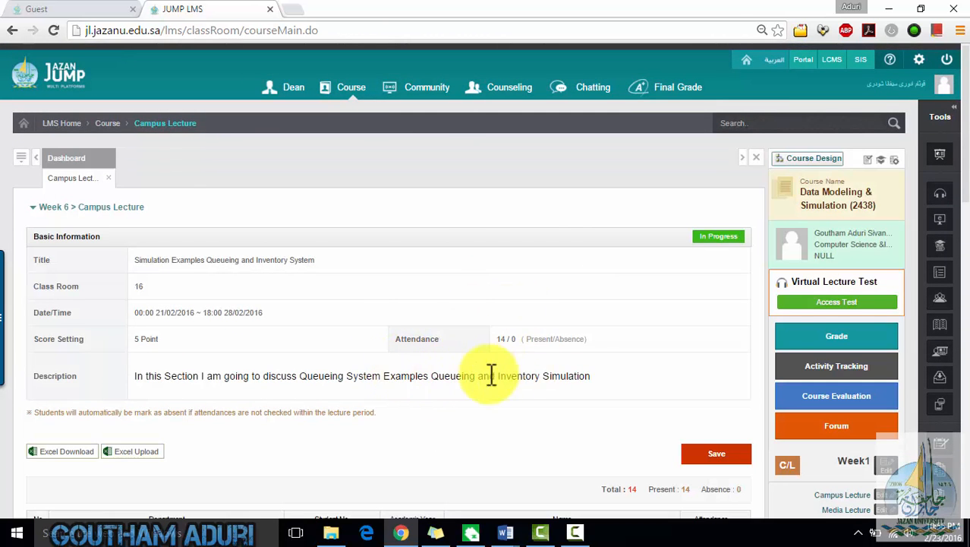
scroll(823, 336, "down", 4)
scroll(253, 189, "up", 3)
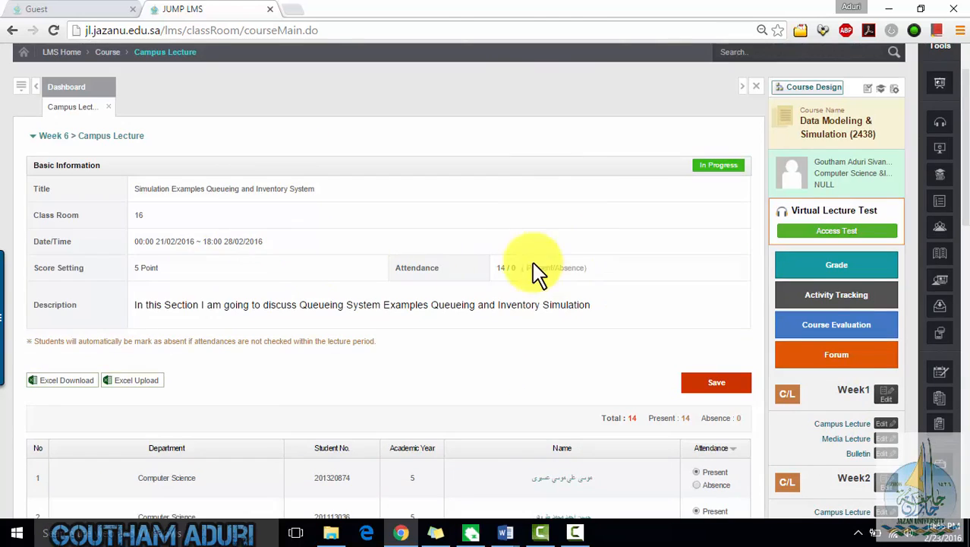
scroll(533, 275, "down", 4)
scroll(531, 277, "down", 6)
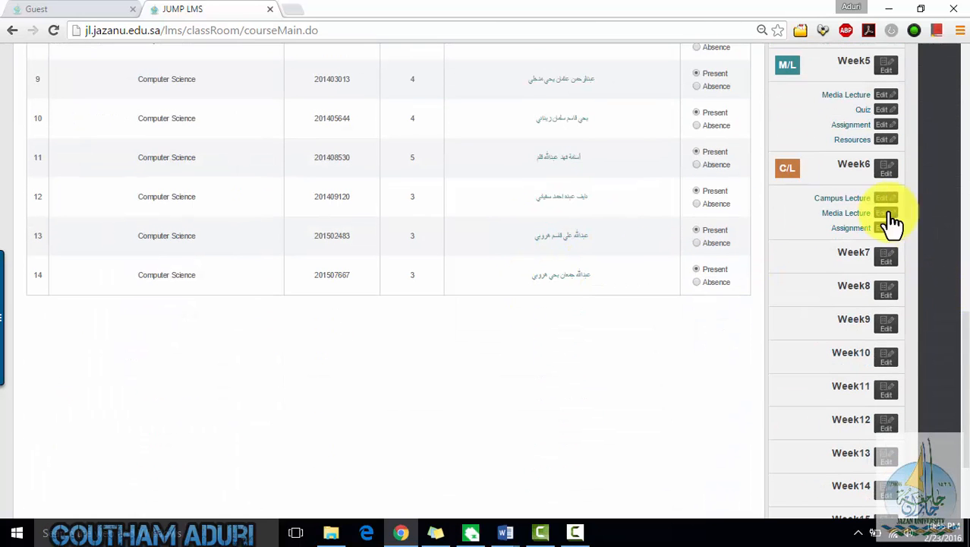
- Open the Week 6 Media Lecture and review its basic information and attachment
left_click(858, 217)
scroll(412, 195, "up", 5)
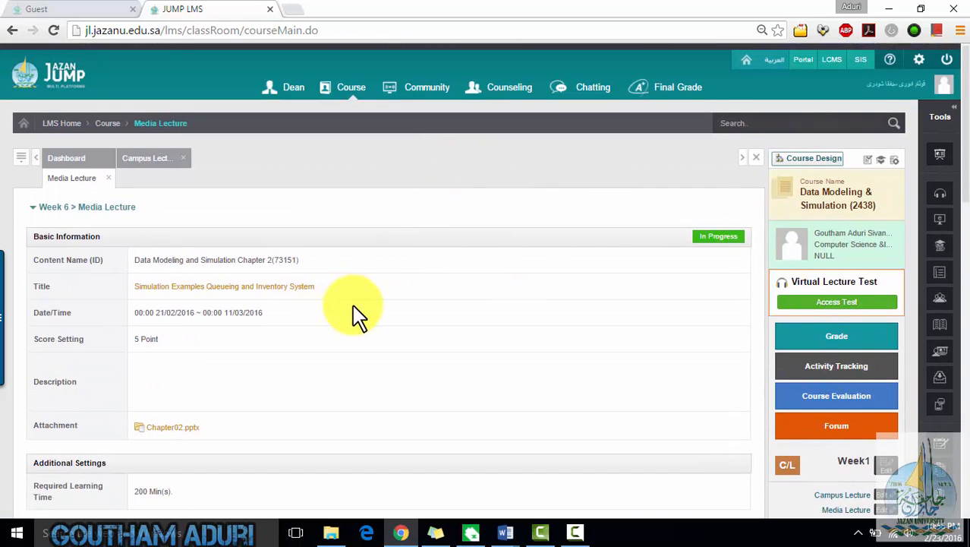
scroll(356, 314, "down", 2)
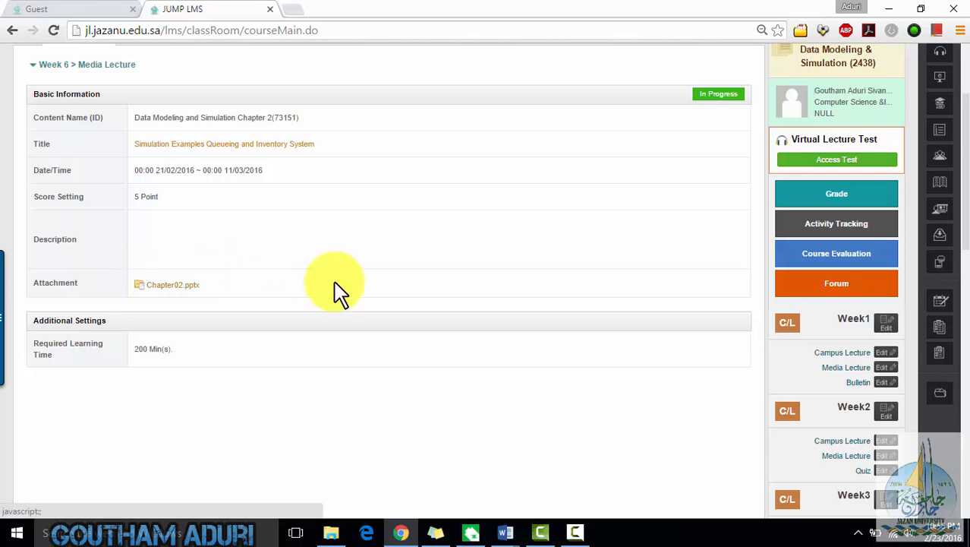
scroll(949, 285, "down", 2)
scroll(538, 261, "up", 3)
scroll(592, 284, "down", 6)
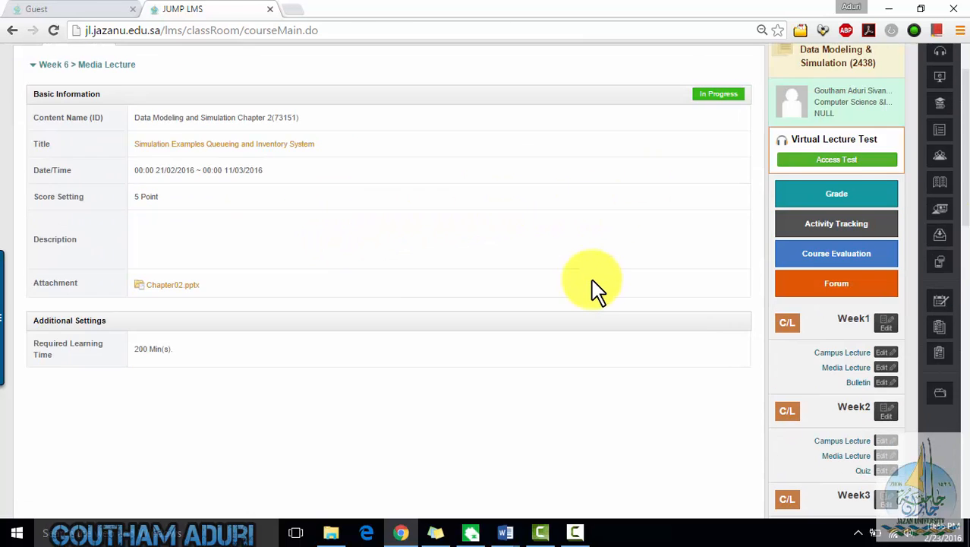
- Open the Week 6 Assignment and review its details and submission list
left_click(850, 445)
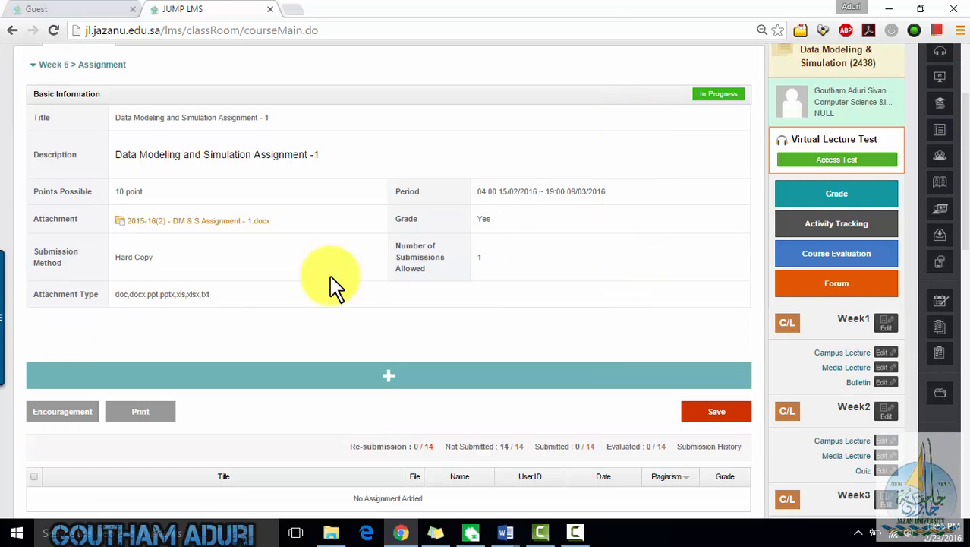
scroll(471, 292, "down", 3)
scroll(470, 292, "up", 1)
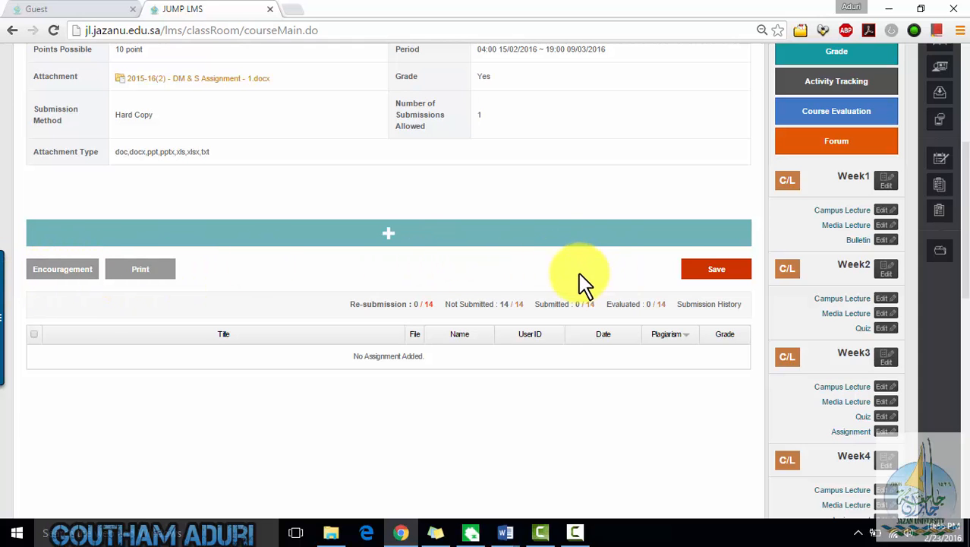
scroll(686, 254, "up", 2)
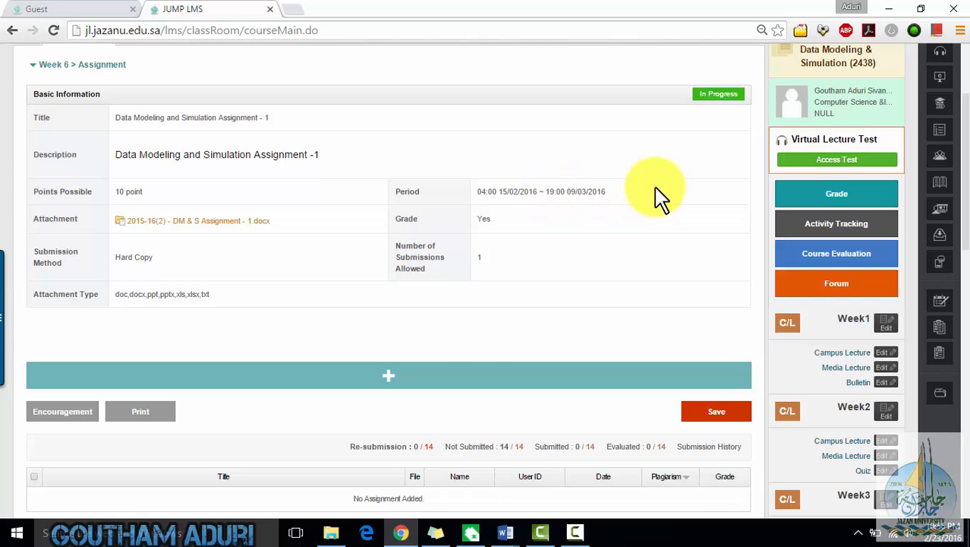
scroll(493, 319, "up", 3)
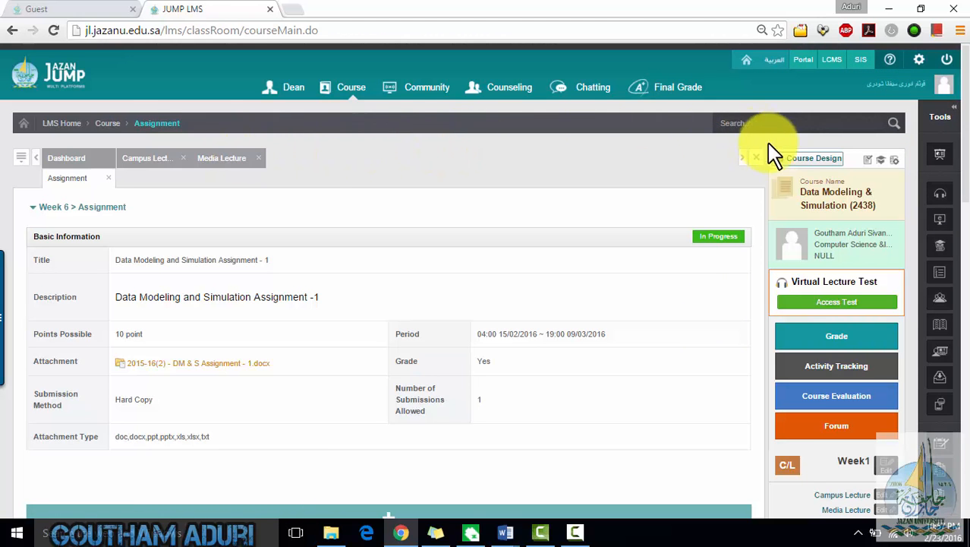
- Open Course Design's syllabus, then compare it against the Word course road map's weekly schedule and return to the browser
left_click(790, 158)
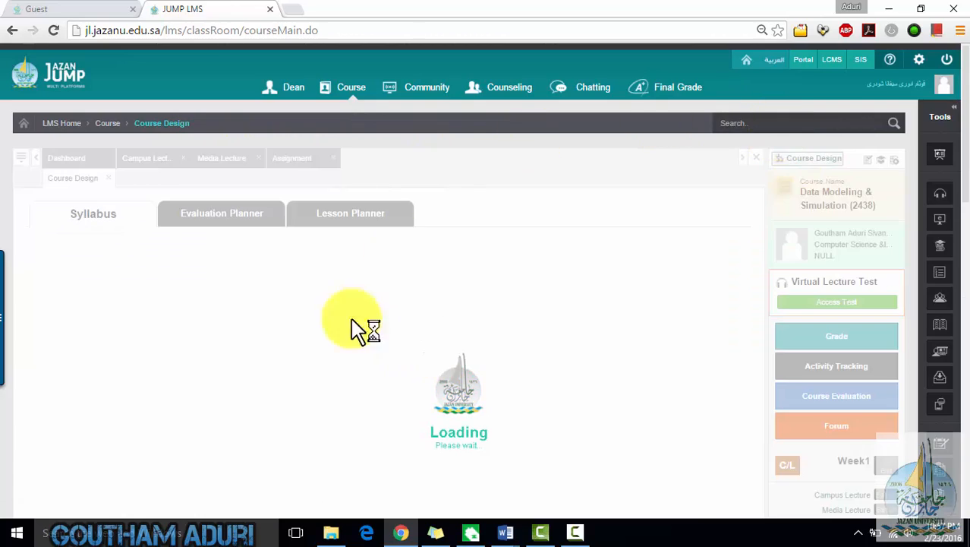
mouse_move(509, 533)
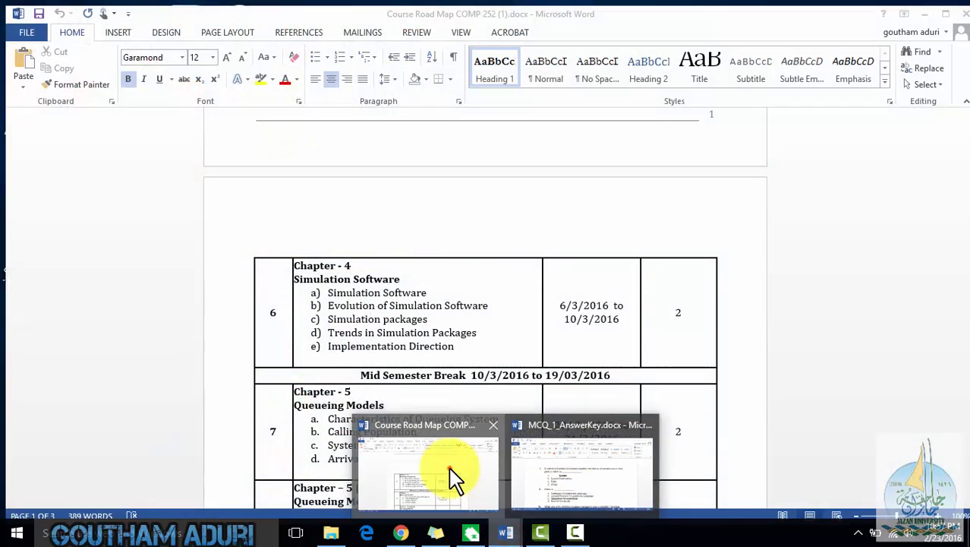
left_click(451, 469)
scroll(499, 357, "up", 12)
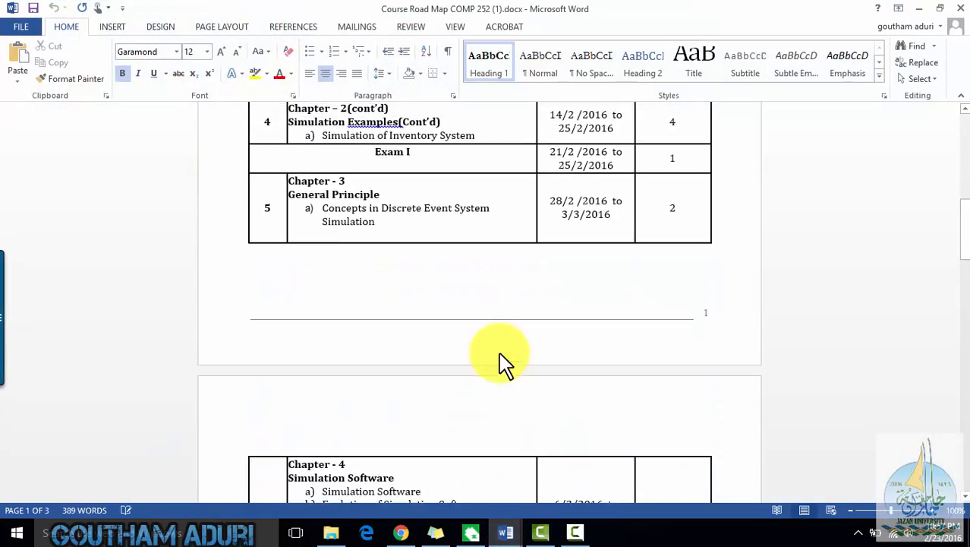
scroll(499, 354, "down", 5)
scroll(500, 352, "down", 8)
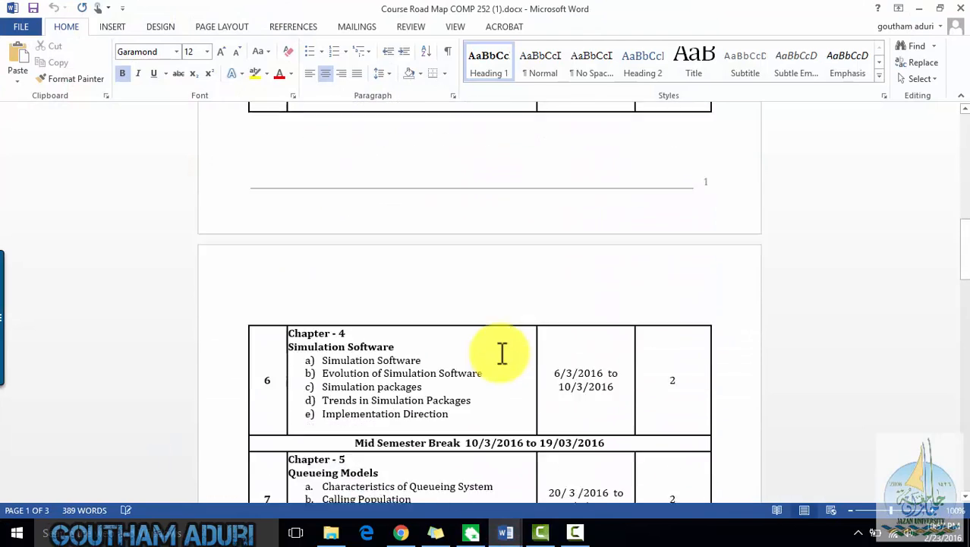
left_click(919, 9)
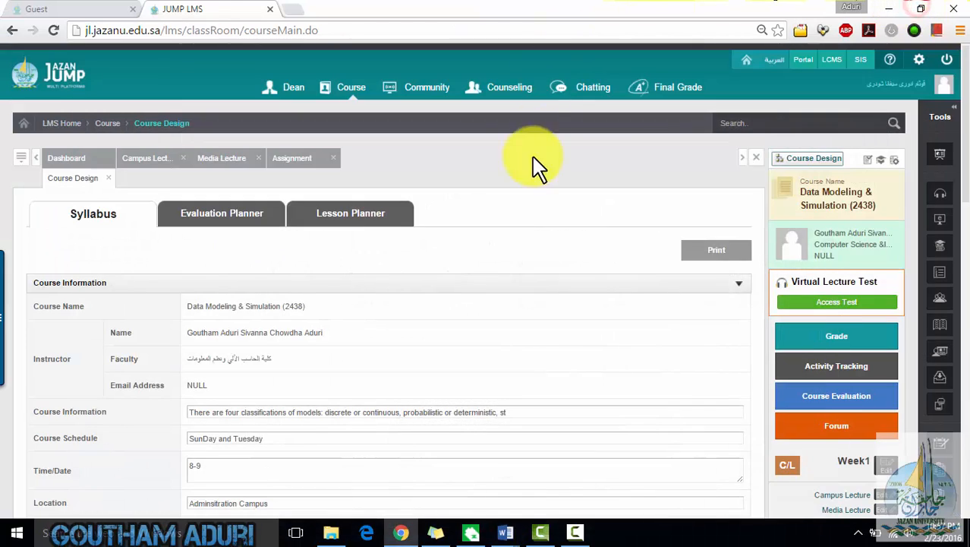
- Open the Evaluation Planner and review the evaluation weights and grading scale
left_click(225, 216)
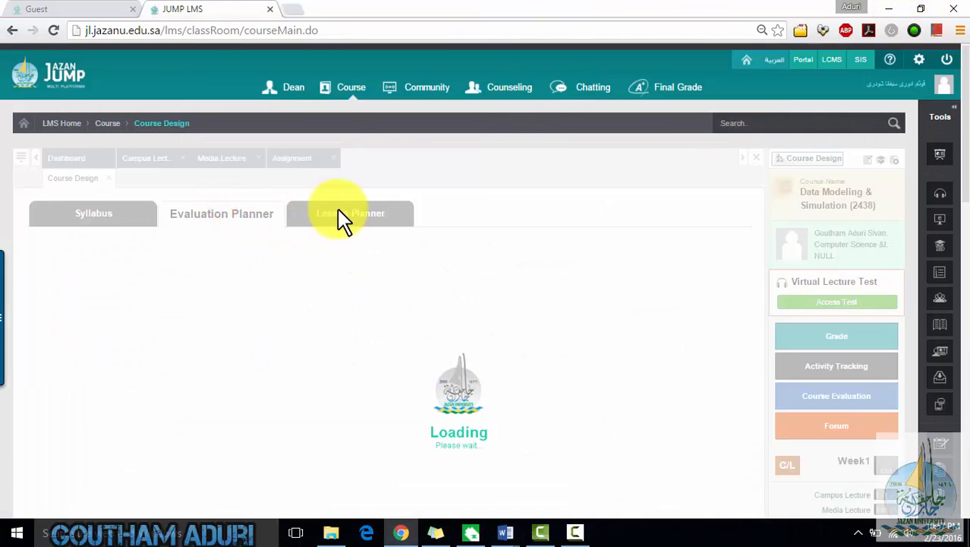
scroll(353, 271, "down", 4)
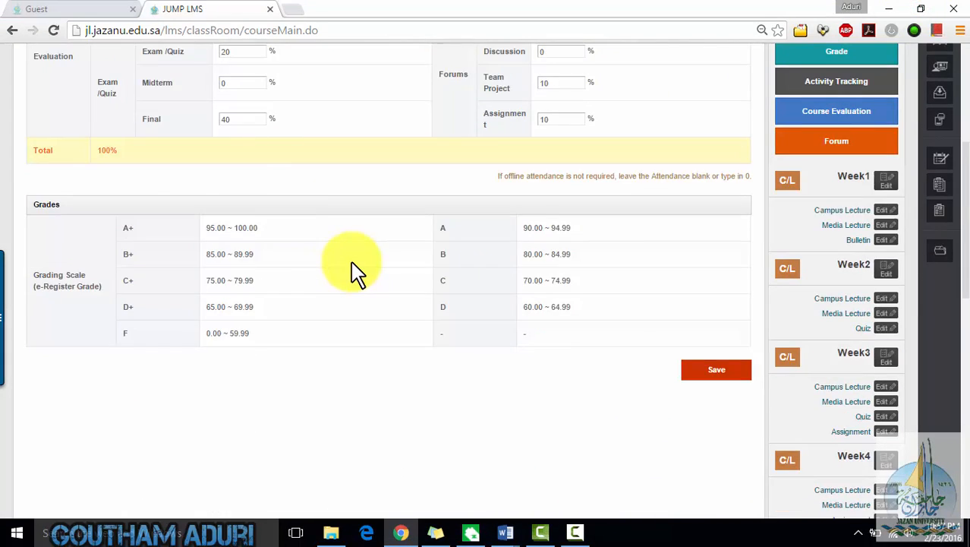
scroll(355, 272, "up", 4)
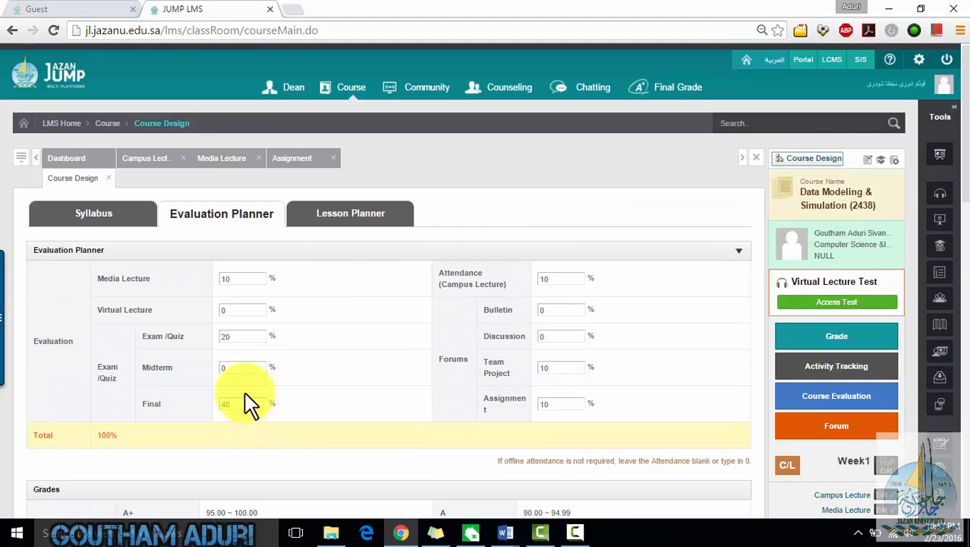
- Open the Lesson Planner and select Week 6 to view its lesson type and learning tools
left_click(372, 214)
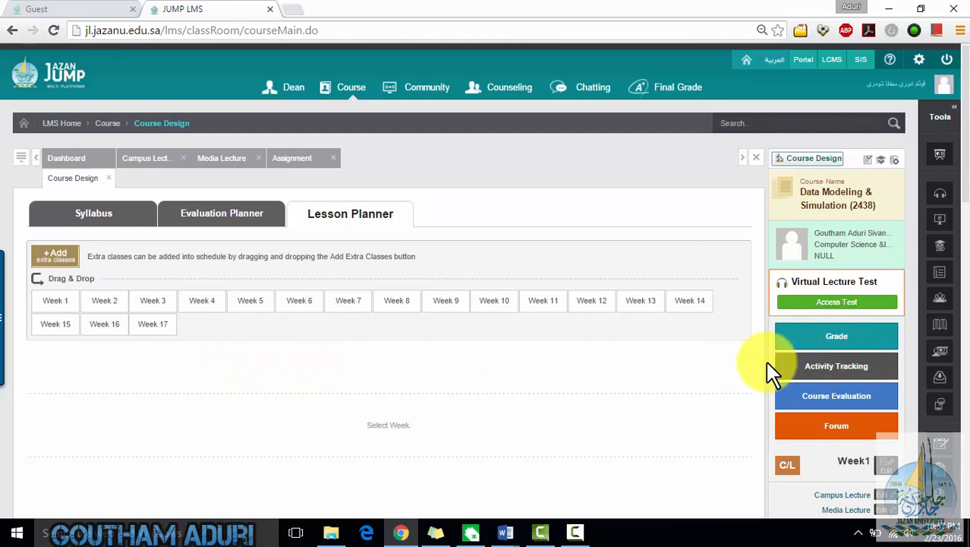
scroll(768, 370, "down", 4)
scroll(768, 370, "up", 4)
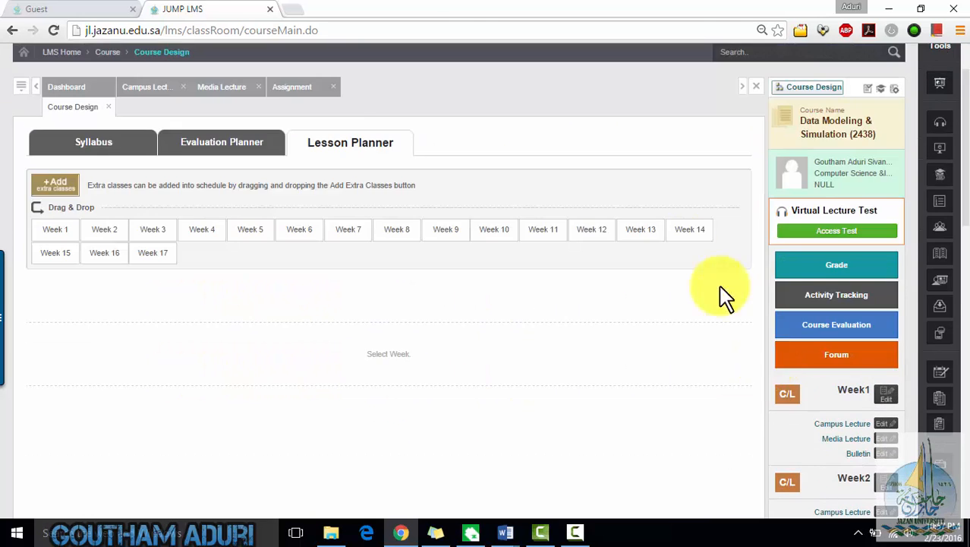
left_click(303, 232)
scroll(195, 336, "down", 3)
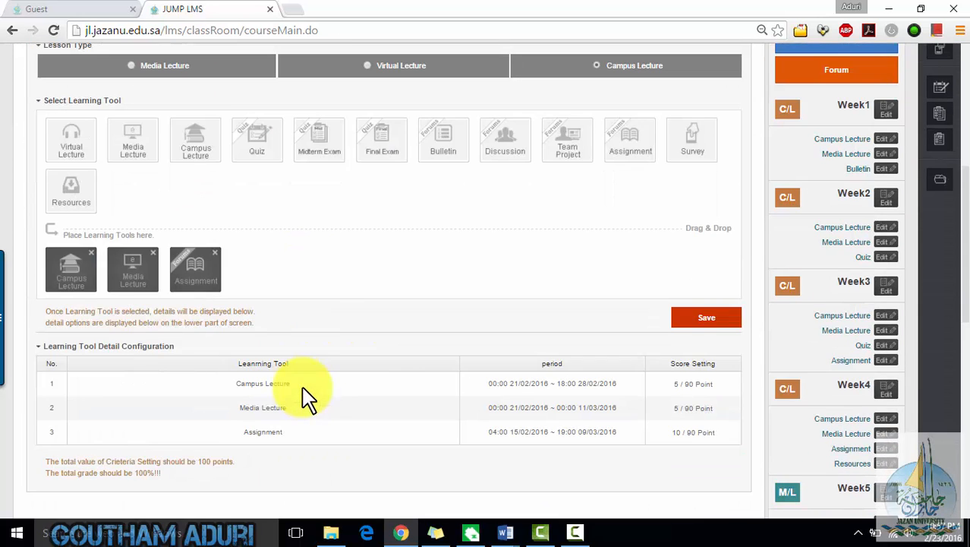
scroll(470, 308, "up", 1)
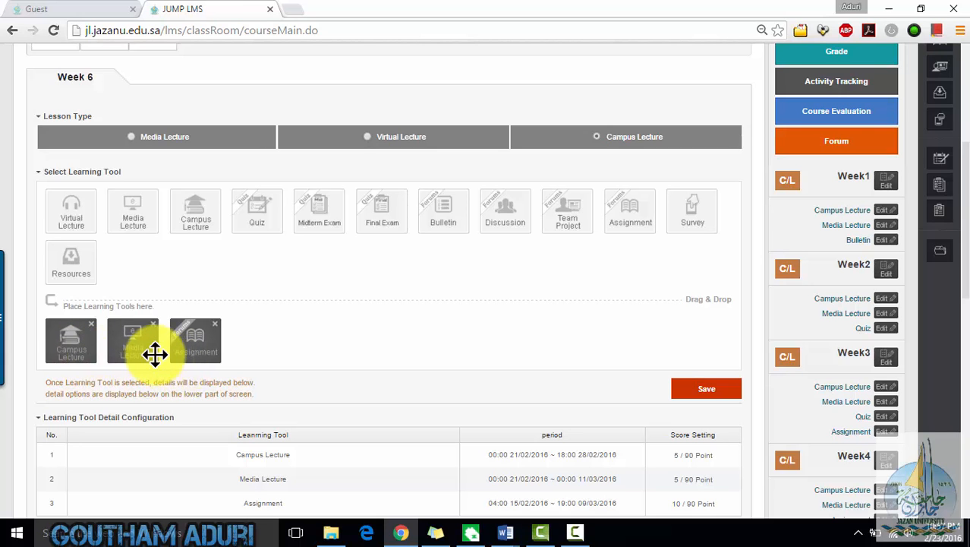
- Add a Quiz learning tool to Week 6's placed tools and save the lesson plan
left_click_drag(254, 218, 275, 334)
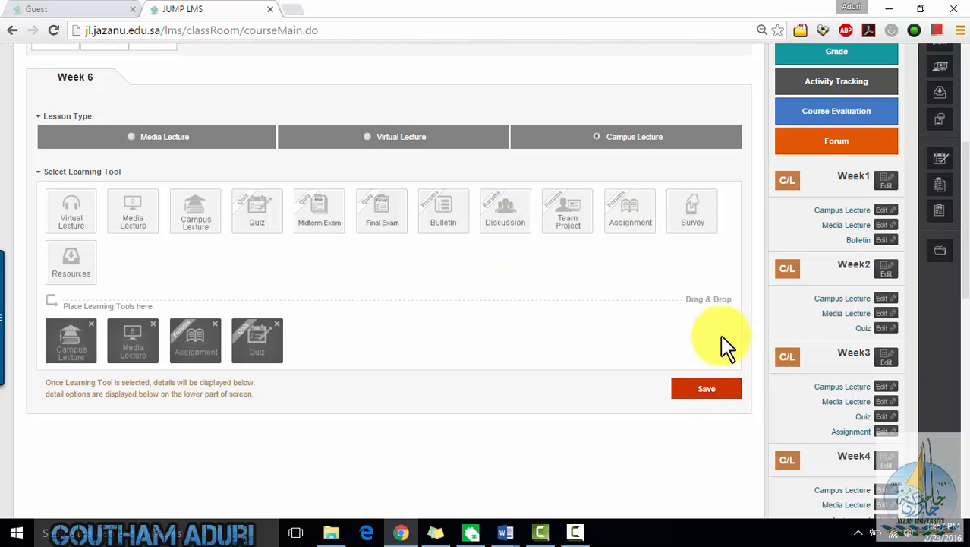
left_click(718, 390)
left_click(442, 329)
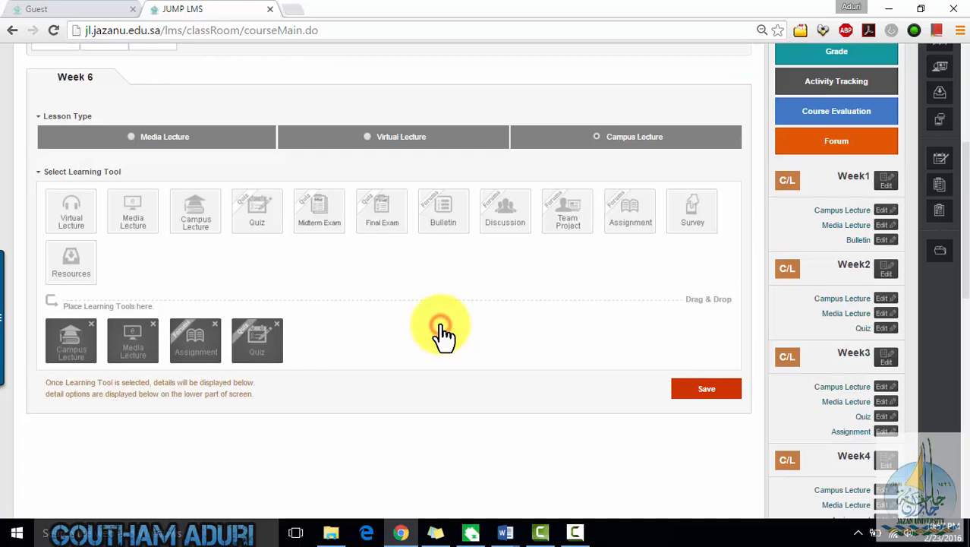
left_click(460, 330)
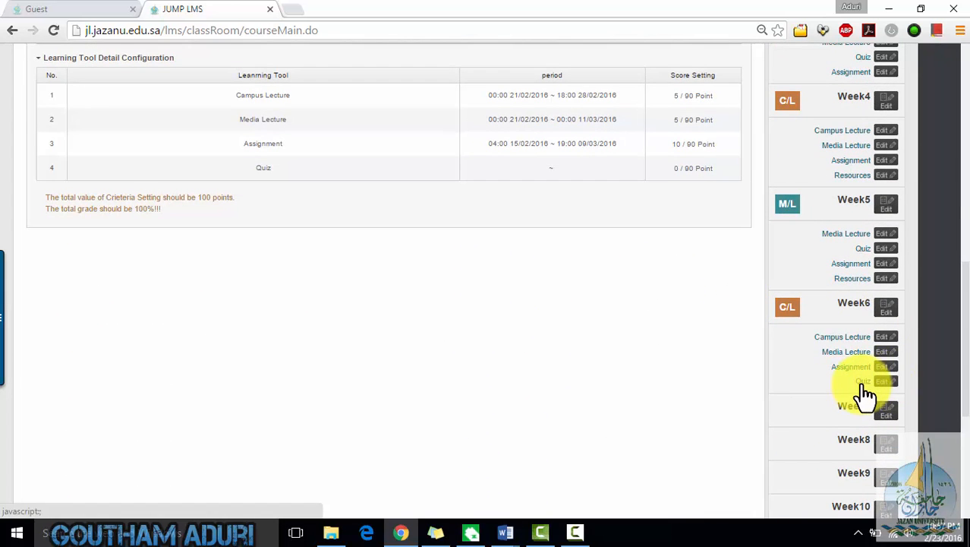
- Start a new Week 6 online quiz titled Data Modeling and Simulation Quiz with a period from 23/02/2016 to 28/02/2016
left_click(864, 384)
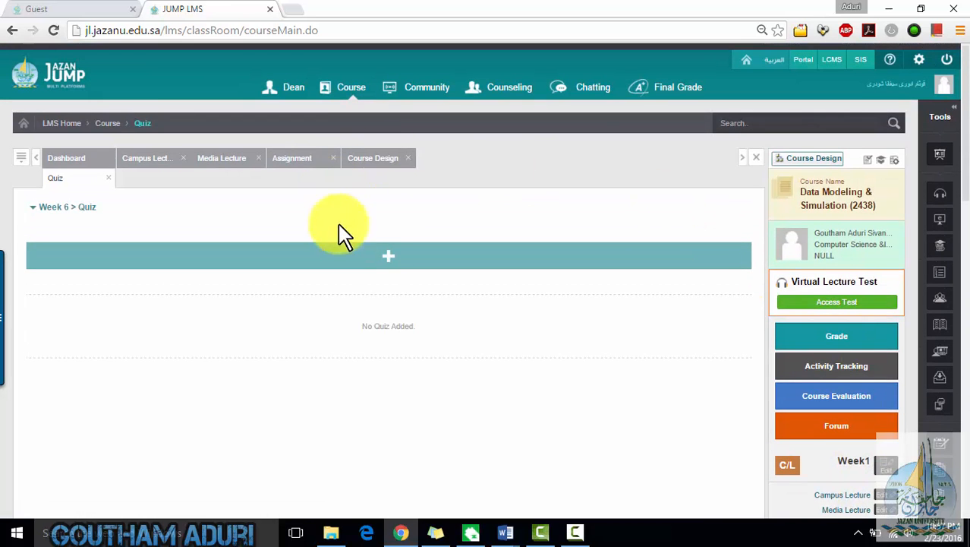
left_click(381, 262)
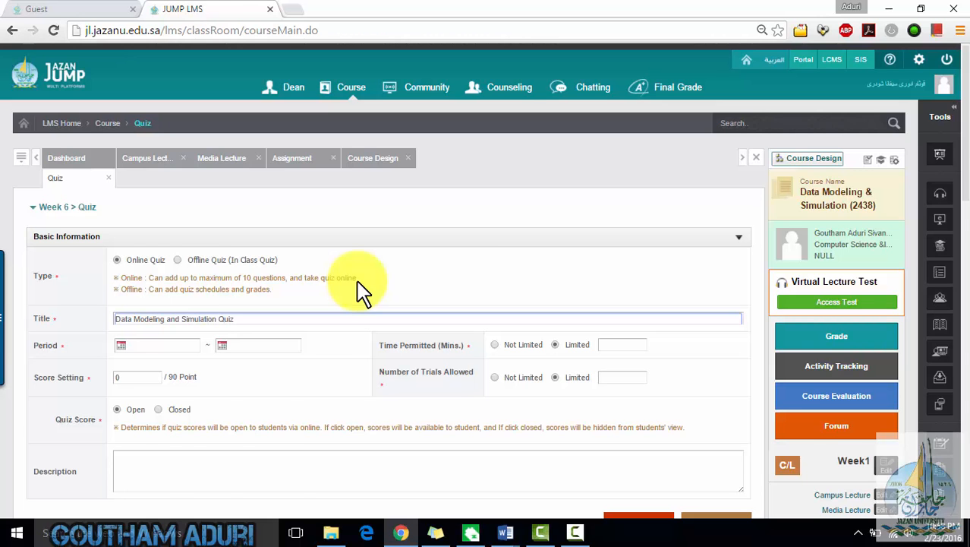
scroll(622, 254, "down", 2)
scroll(622, 254, "up", 2)
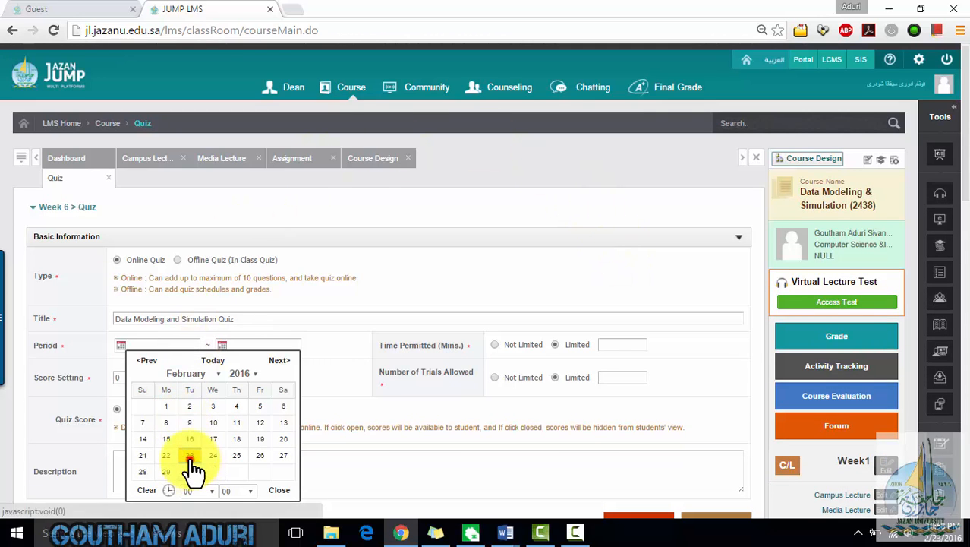
left_click(228, 346)
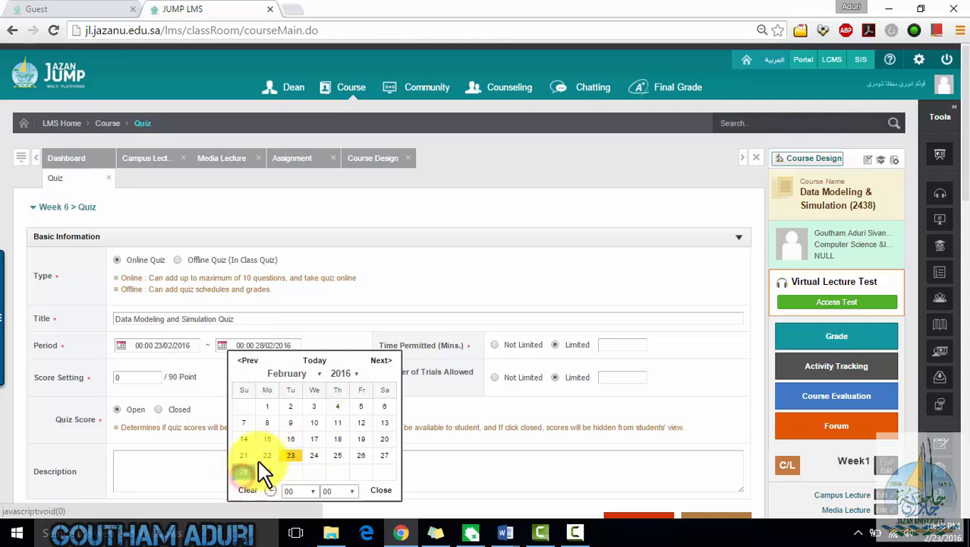
left_click(472, 320)
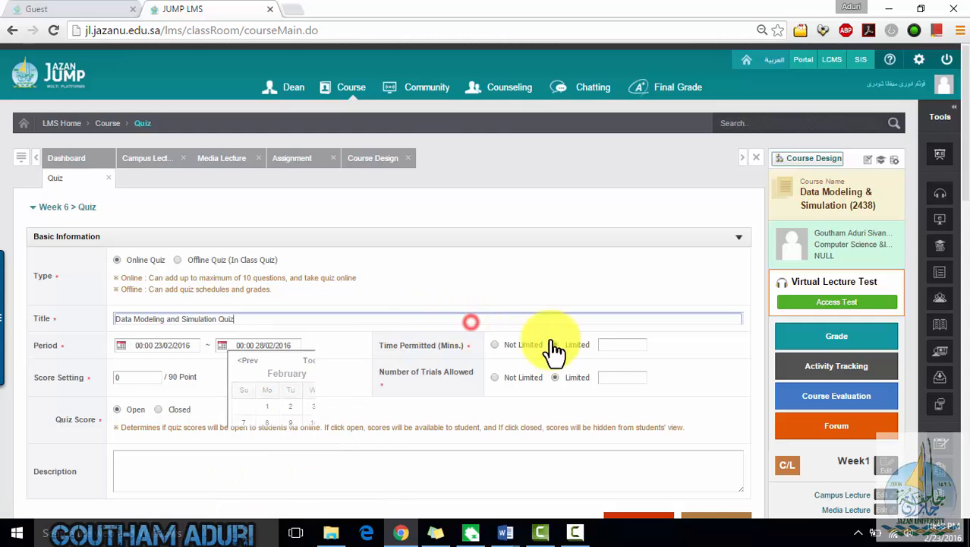
- Set unlimited time, a 5-point score, 2 allowed trials and closed quiz scores, then save the quiz
left_click(495, 346)
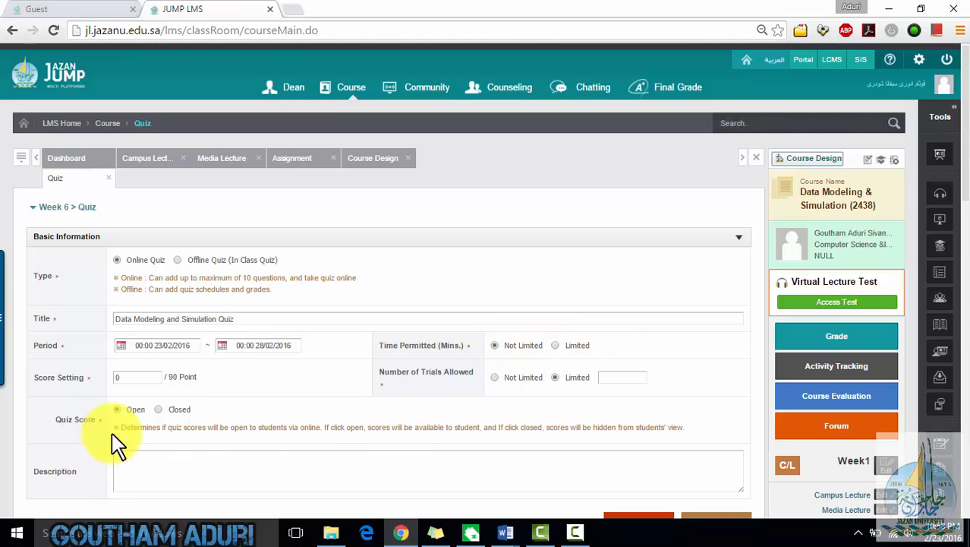
left_click(138, 378)
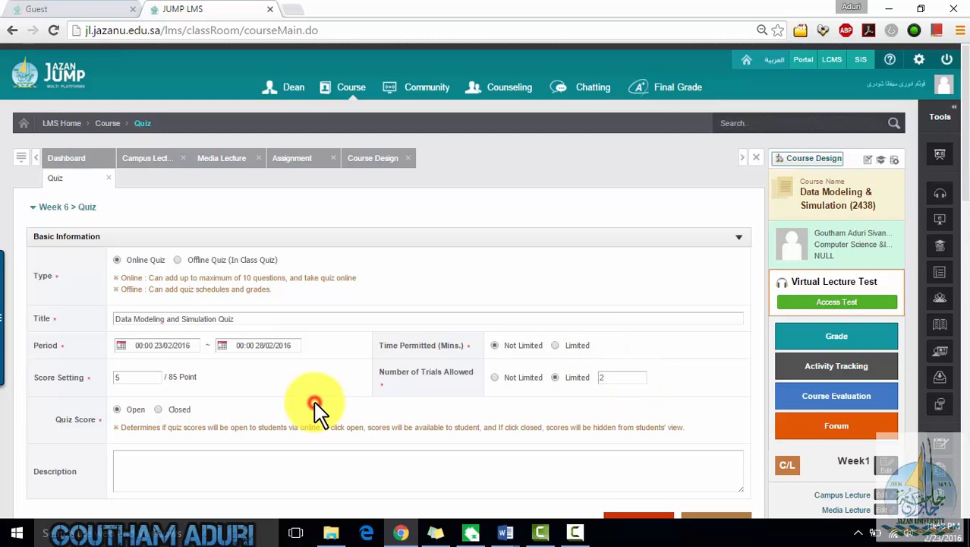
scroll(315, 406, "down", 3)
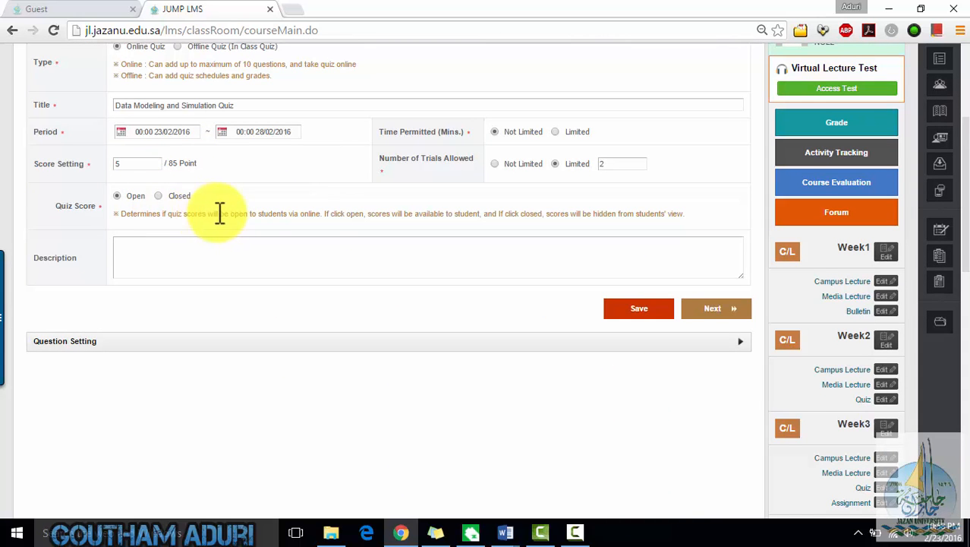
left_click(158, 196)
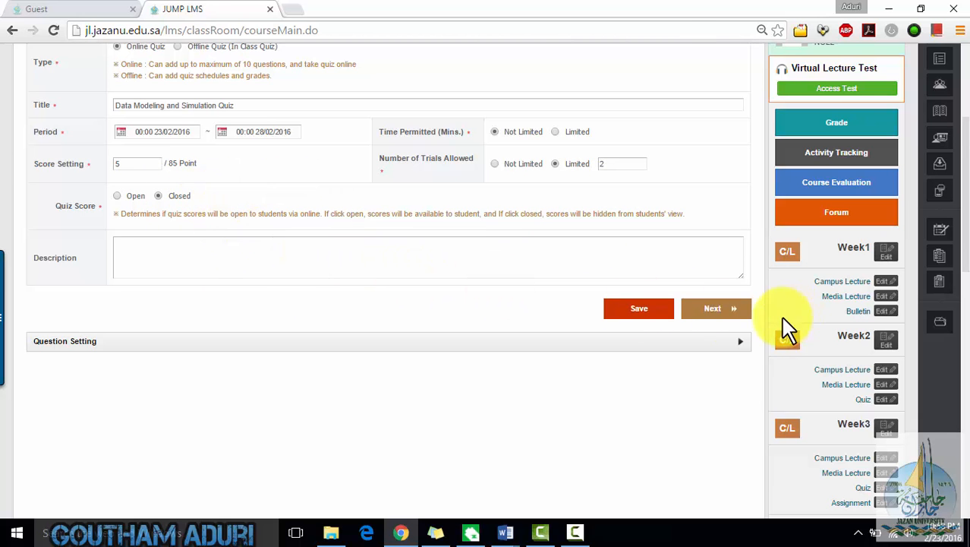
left_click(694, 311)
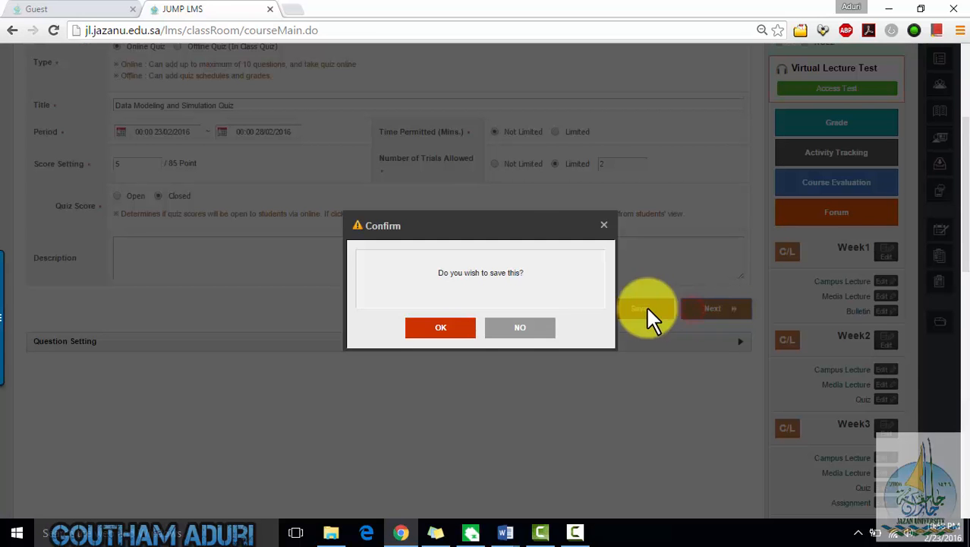
left_click(453, 327)
left_click(472, 331)
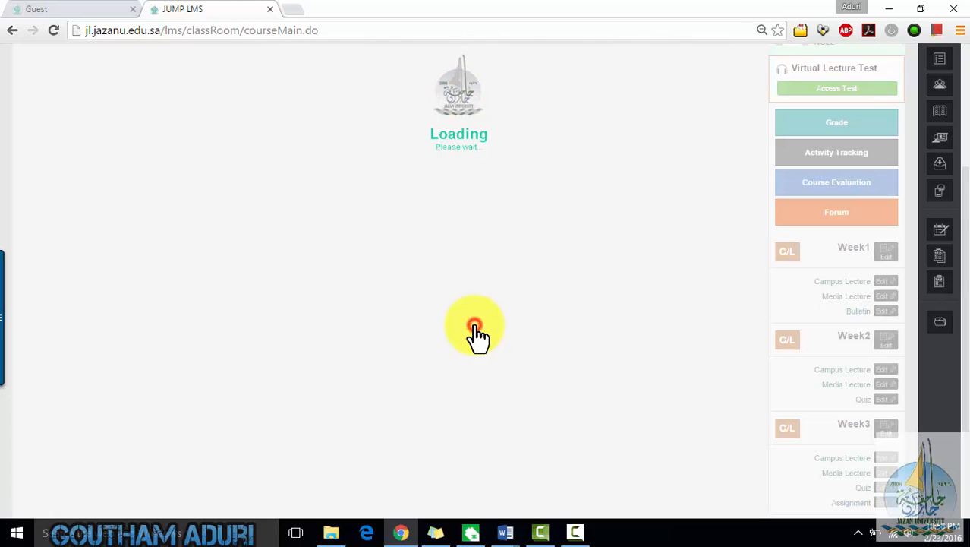
- Open the Week 6 quiz and review its basic information and the student grade list
scroll(485, 414, "up", 2)
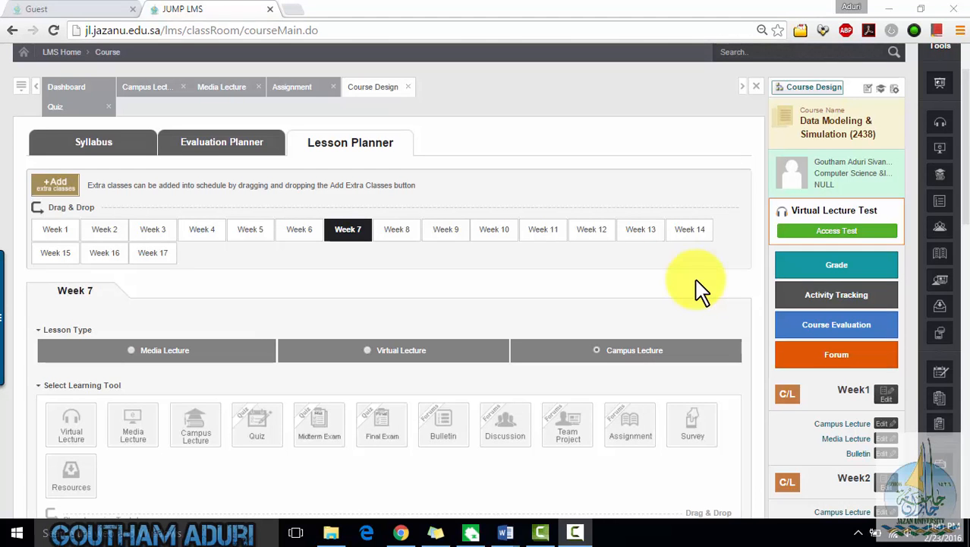
scroll(698, 288, "down", 3)
scroll(698, 293, "up", 1)
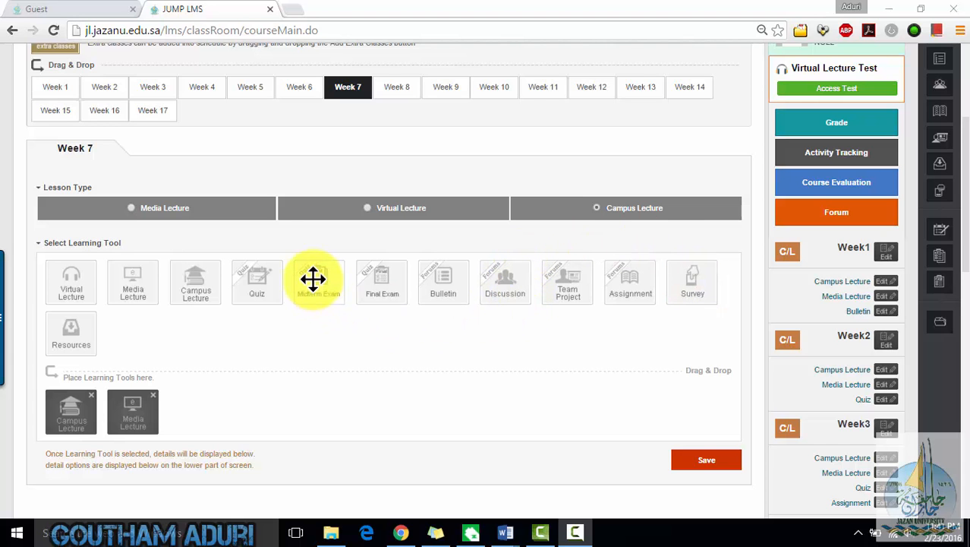
scroll(759, 300, "down", 3)
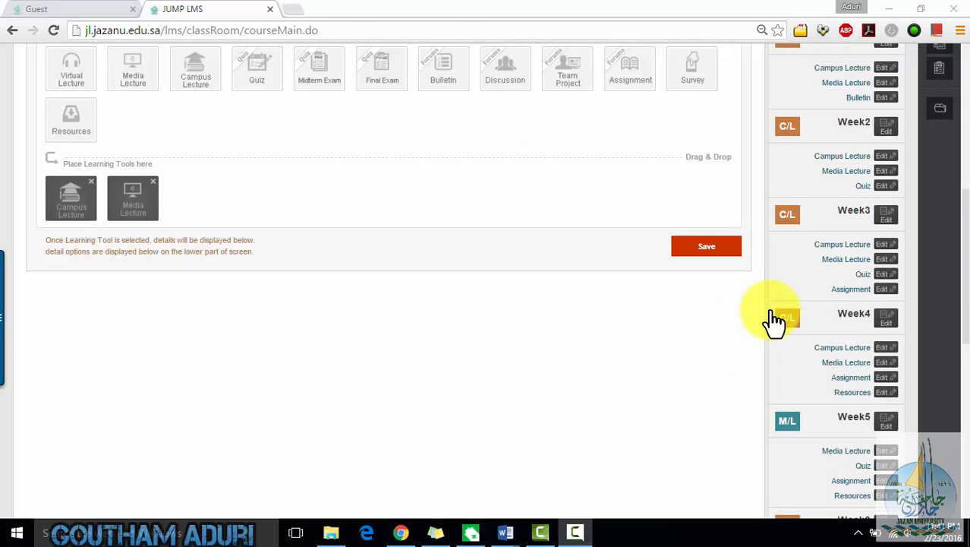
scroll(892, 444, "down", 2)
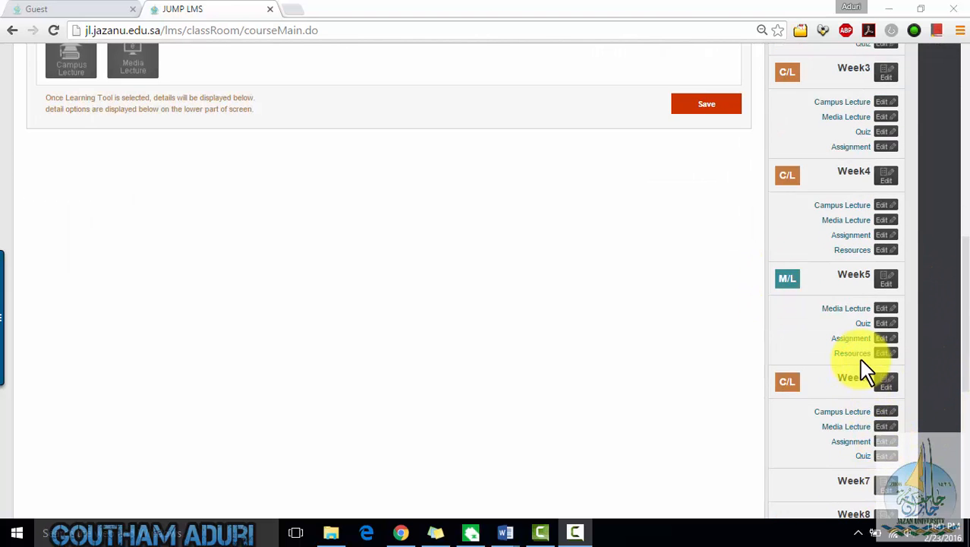
left_click(863, 458)
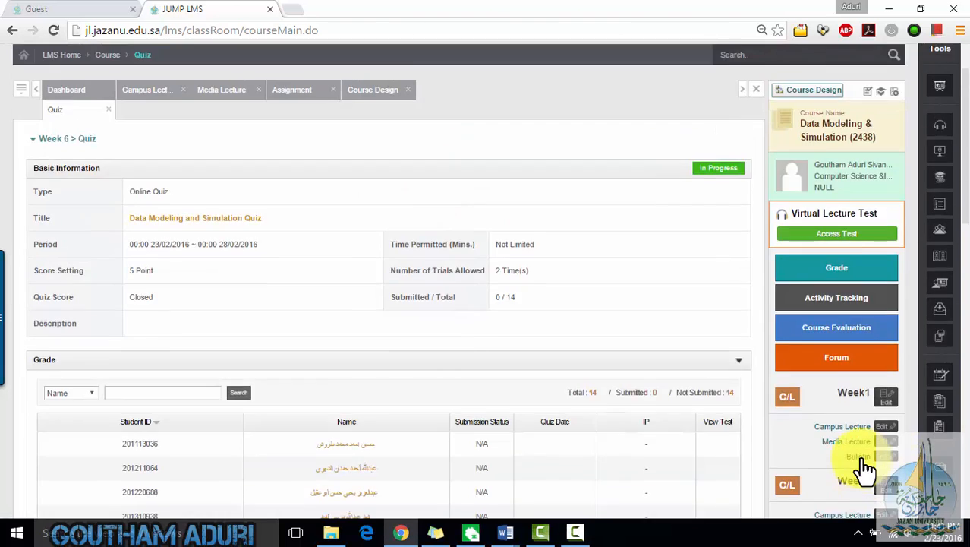
scroll(505, 369, "down", 3)
scroll(505, 368, "up", 3)
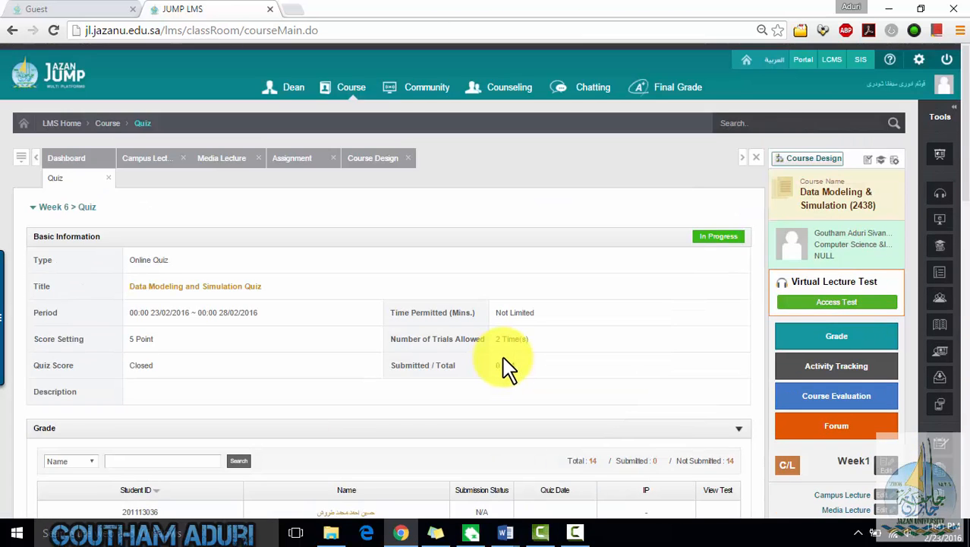
scroll(570, 273, "down", 2)
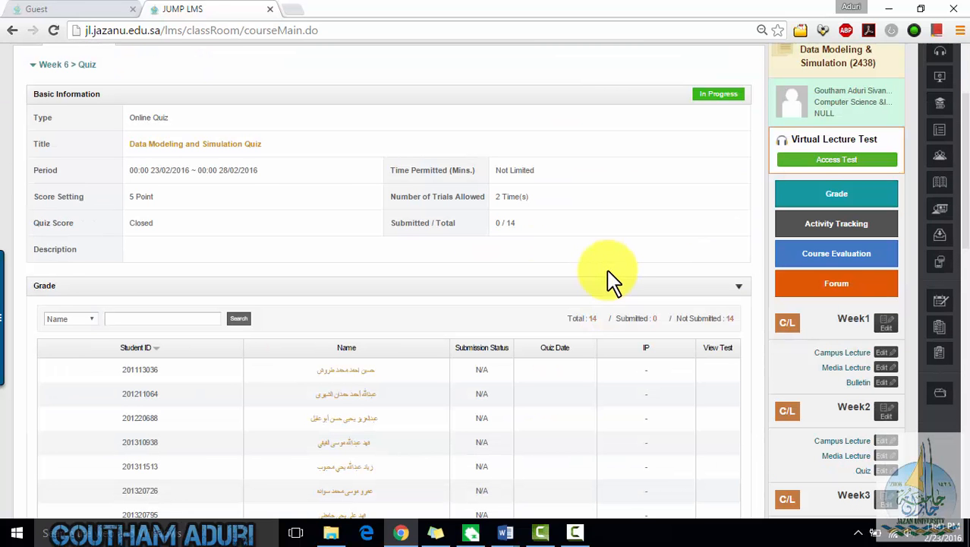
scroll(557, 356, "down", 5)
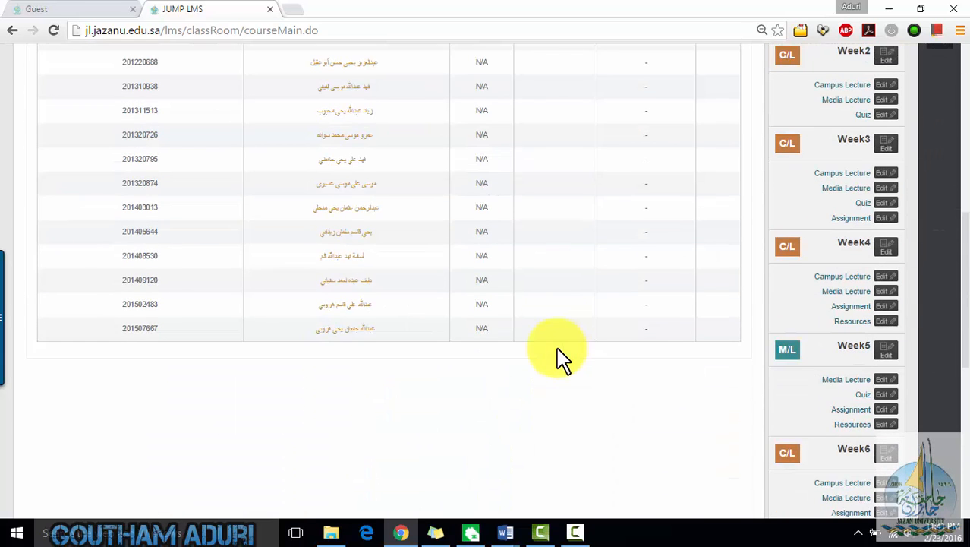
scroll(557, 356, "up", 7)
scroll(587, 300, "down", 1)
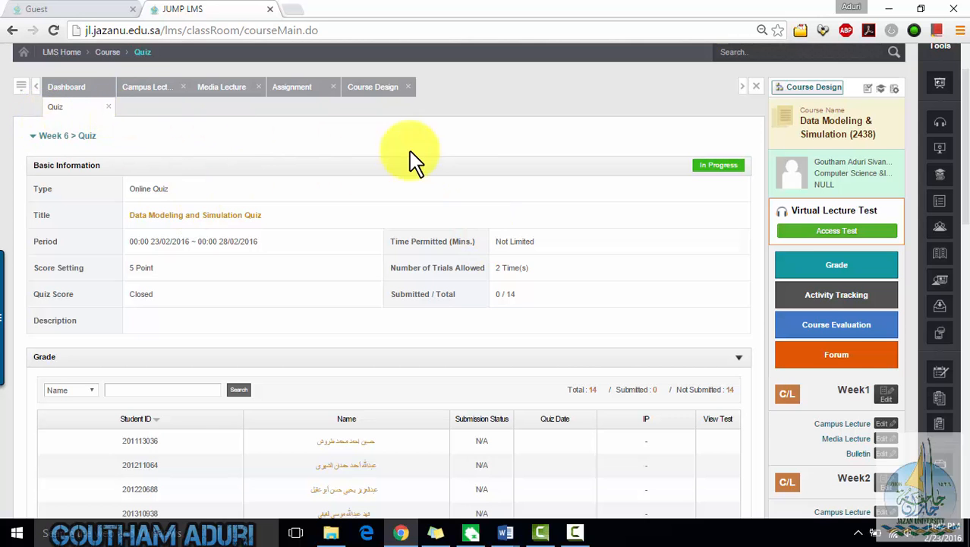
scroll(903, 372, "down", 6)
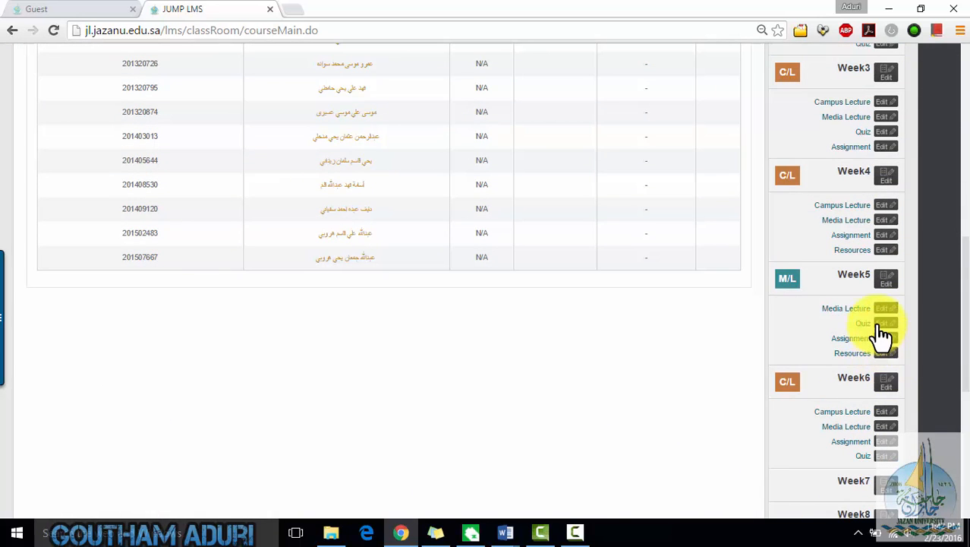
- Reopen the Week 6 quiz, save and advance to its Question Setting section, and read the notes on adding questions
left_click(883, 457)
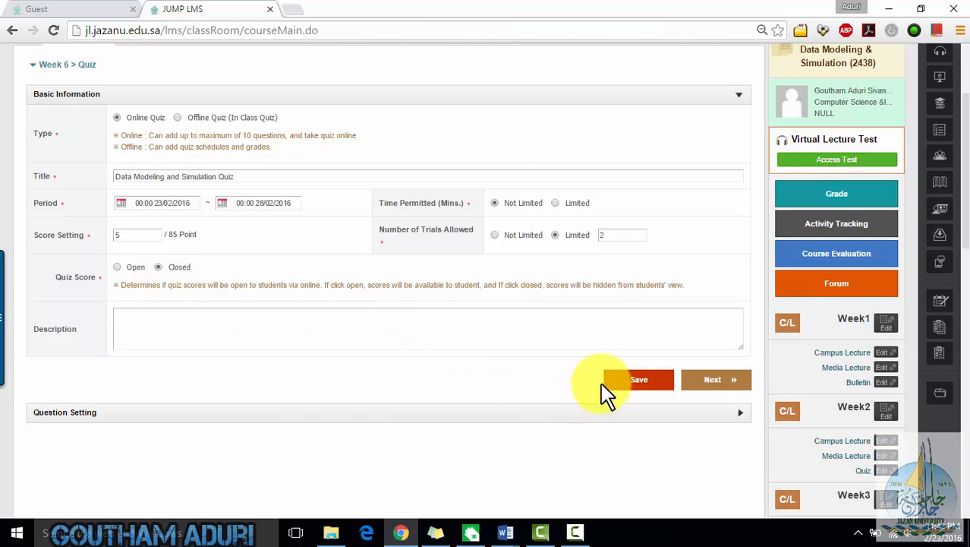
left_click(730, 378)
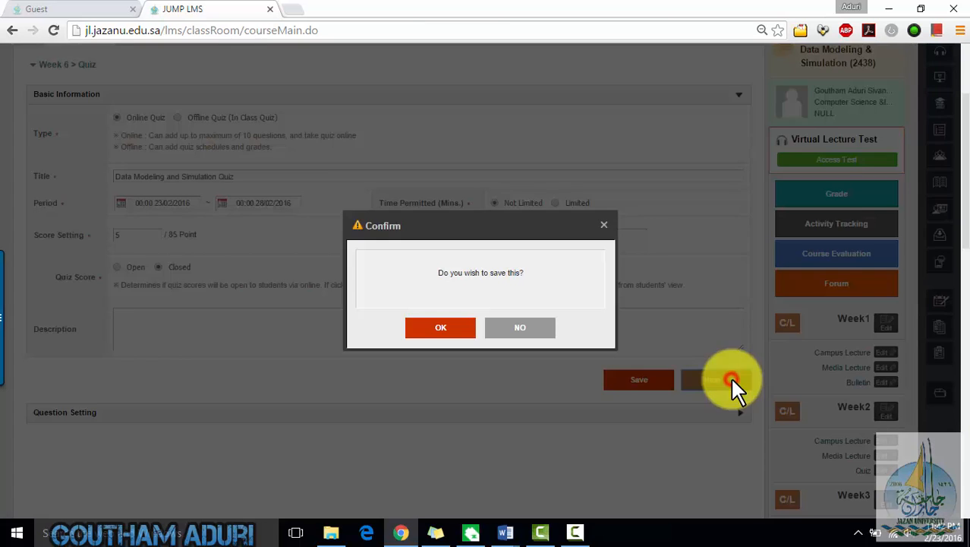
left_click(460, 333)
left_click(466, 332)
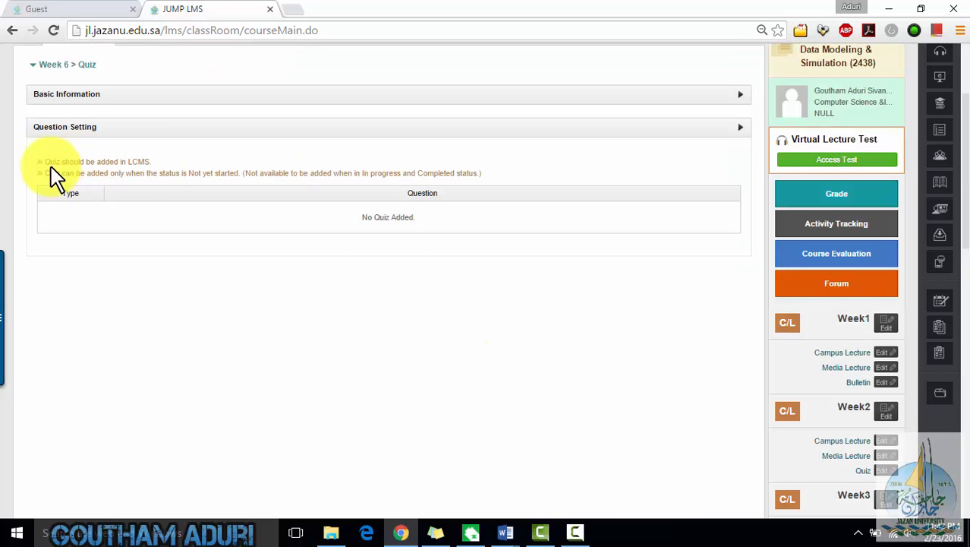
left_click_drag(58, 164, 145, 161)
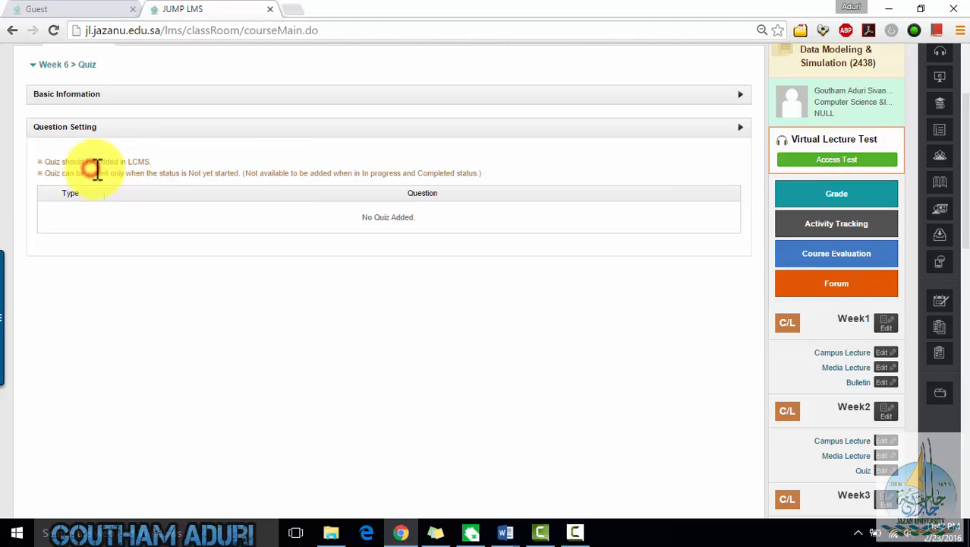
left_click_drag(94, 168, 248, 165)
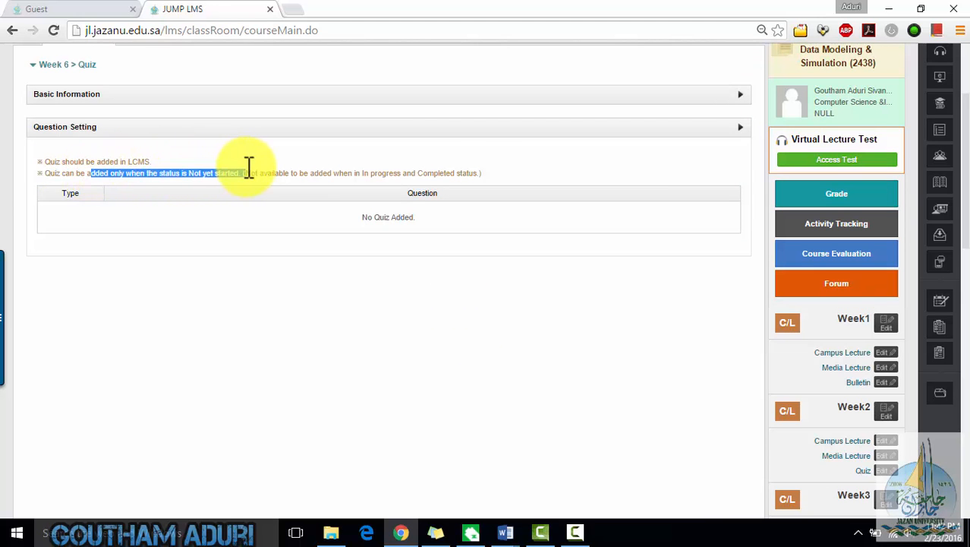
left_click(325, 173)
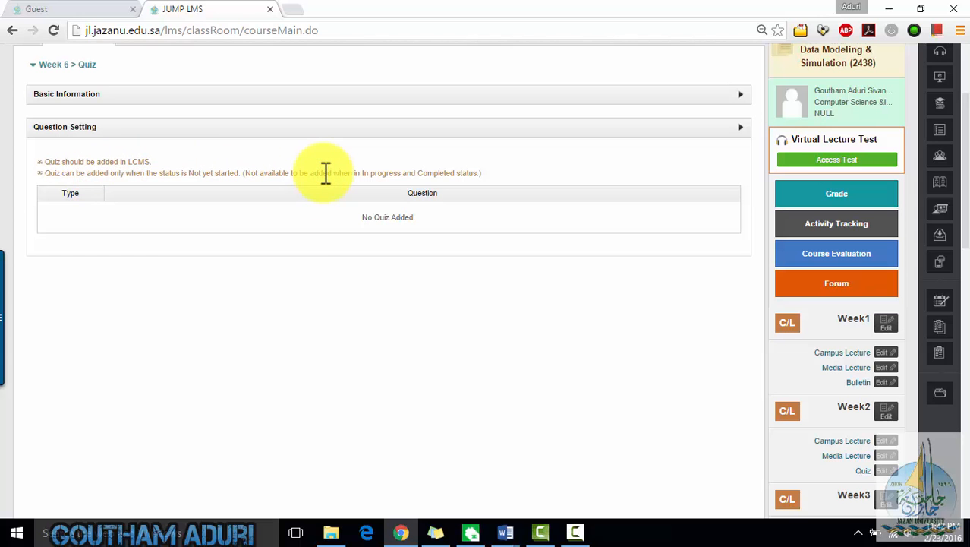
- Open Week 7's lesson plan and set its lesson type to Campus Lecture
scroll(919, 383, "down", 6)
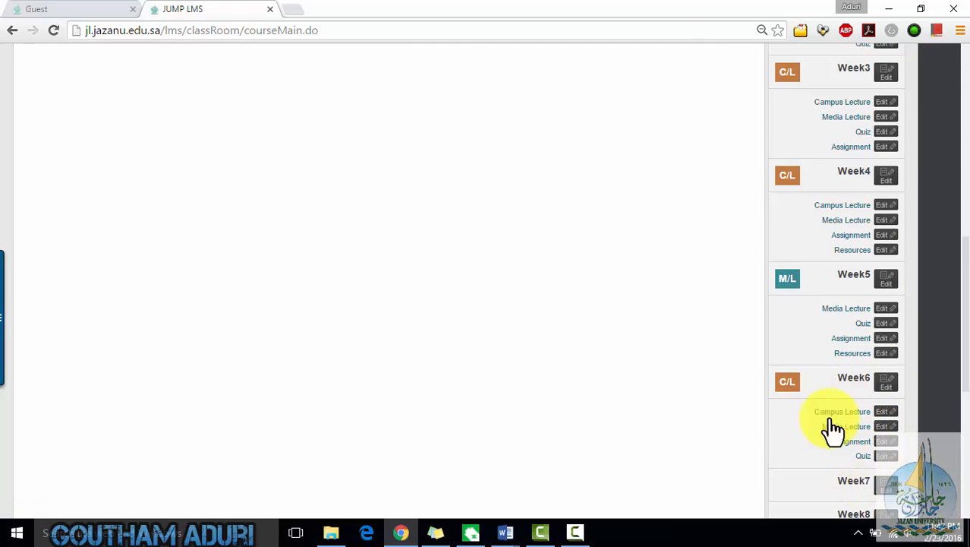
scroll(803, 471, "down", 2)
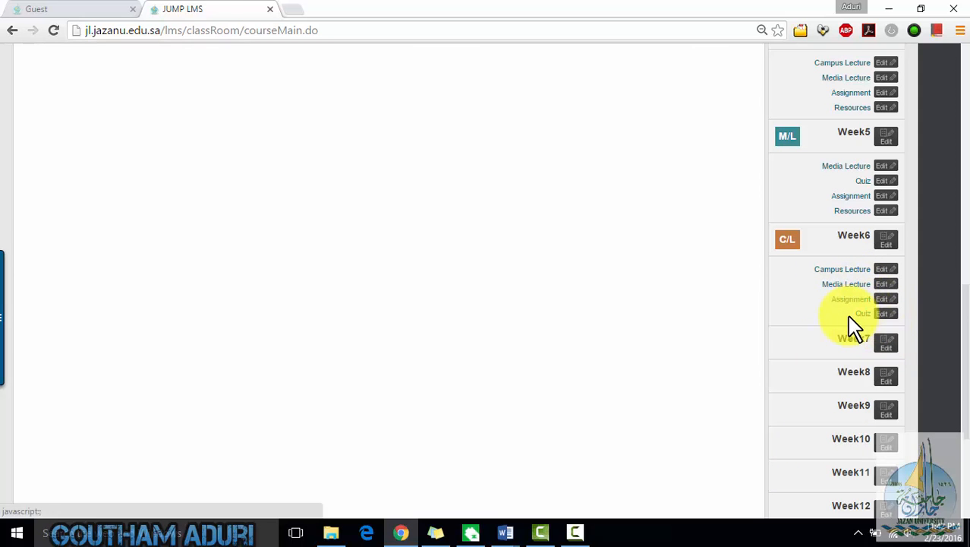
left_click(888, 345)
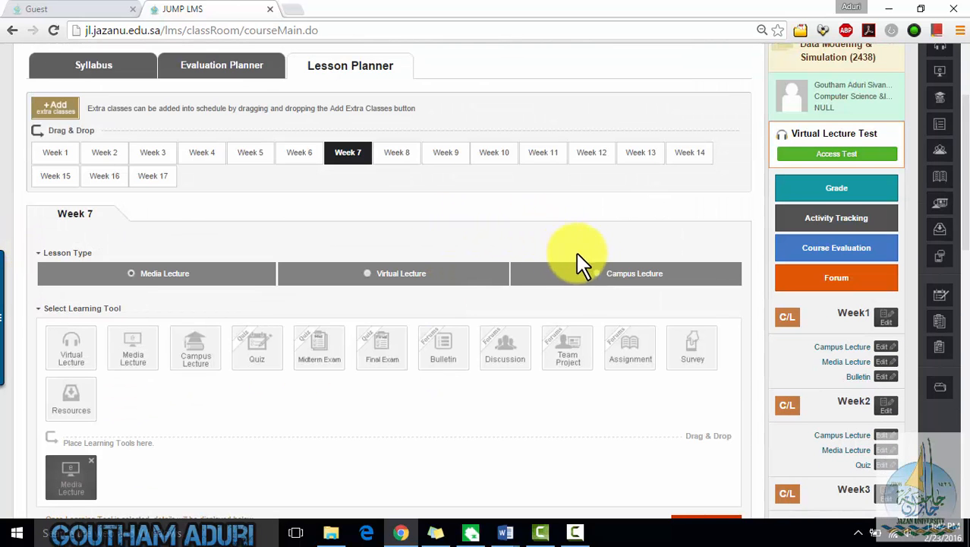
left_click(593, 275)
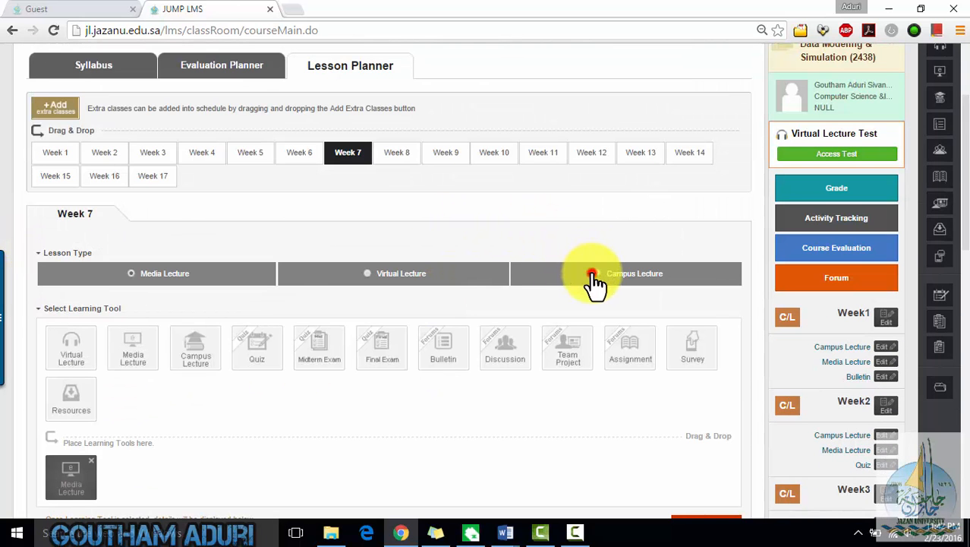
scroll(78, 401, "down", 2)
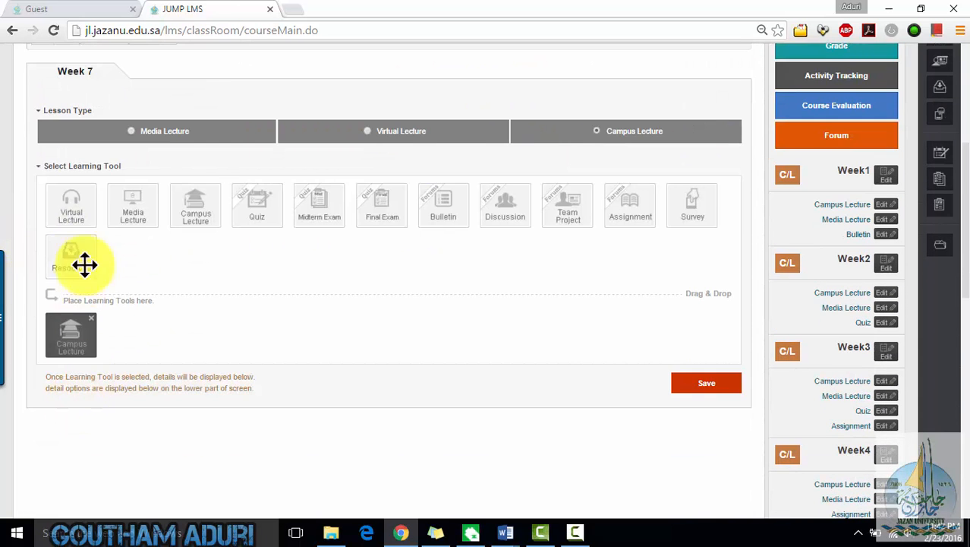
- Add Media Lecture, Quiz and Assignment tools to Week 7's placed learning tools and save the lesson plan
left_click_drag(135, 208, 132, 334)
left_click_drag(258, 203, 244, 345)
left_click_drag(631, 203, 320, 331)
left_click(697, 384)
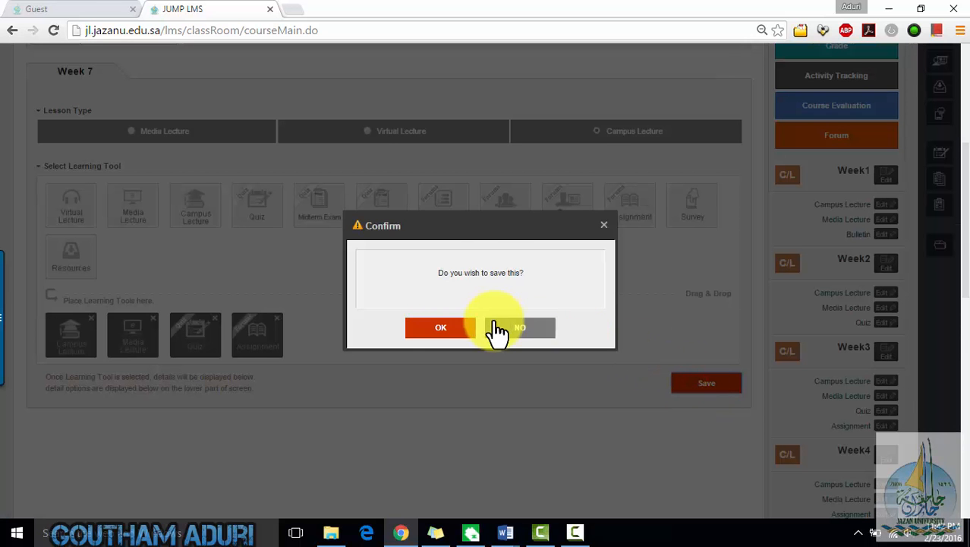
left_click(420, 328)
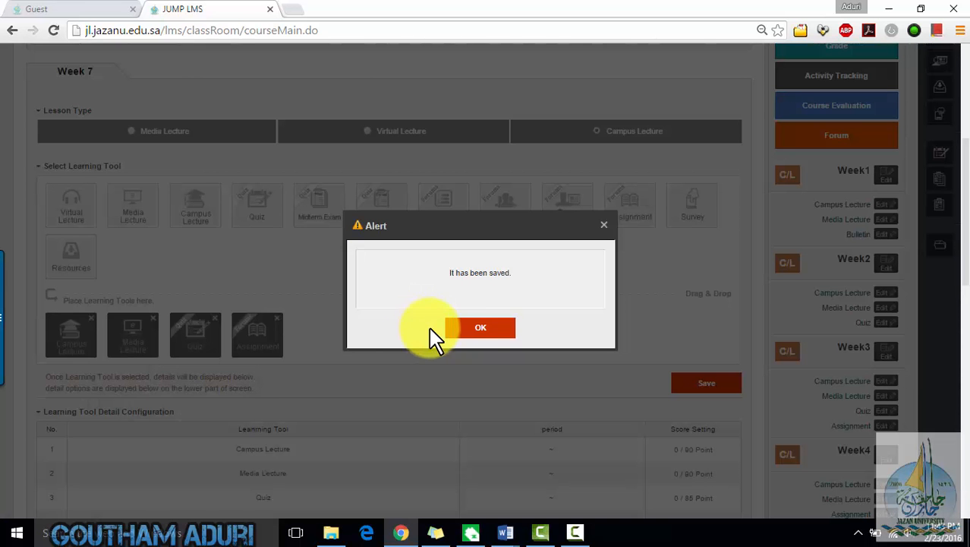
left_click(458, 330)
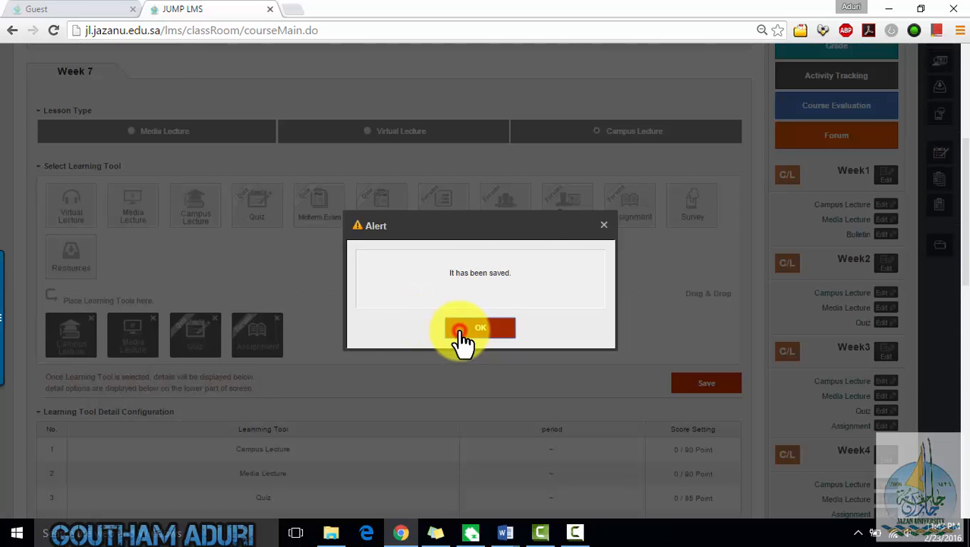
scroll(86, 228, "down", 5)
scroll(80, 182, "up", 2)
scroll(69, 206, "up", 1)
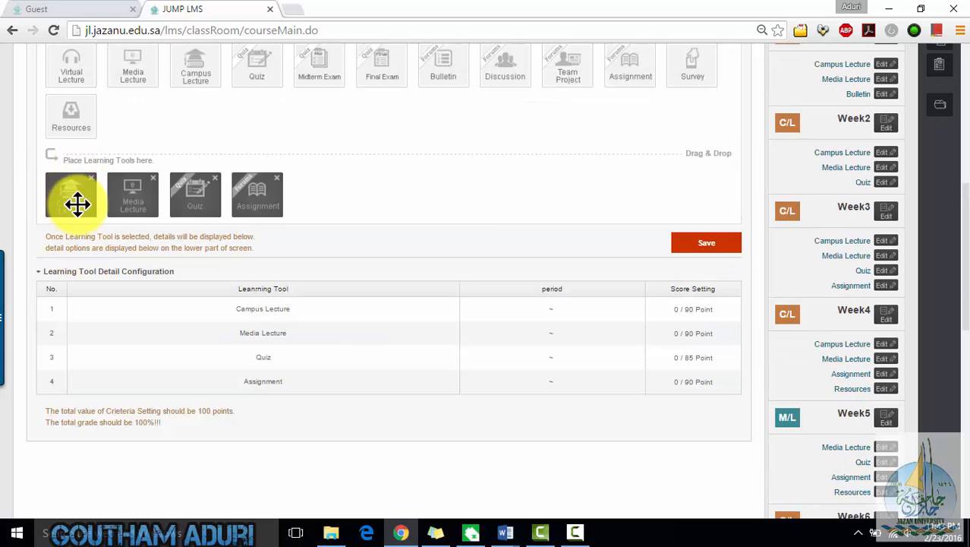
- Open Week 7's Campus Lecture tool and title it General Principle Of Simulation Chapter -3
scroll(812, 384, "down", 4)
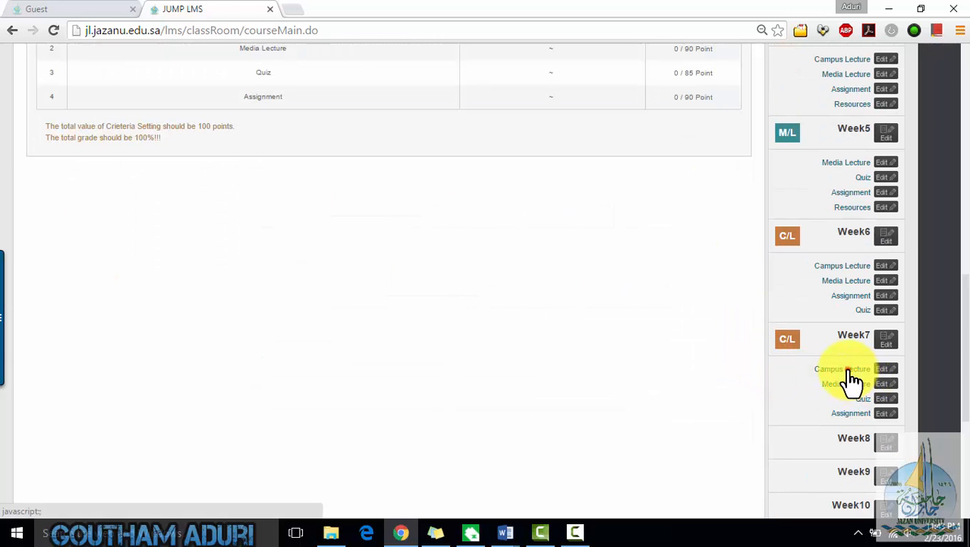
left_click(844, 370)
left_click(355, 252)
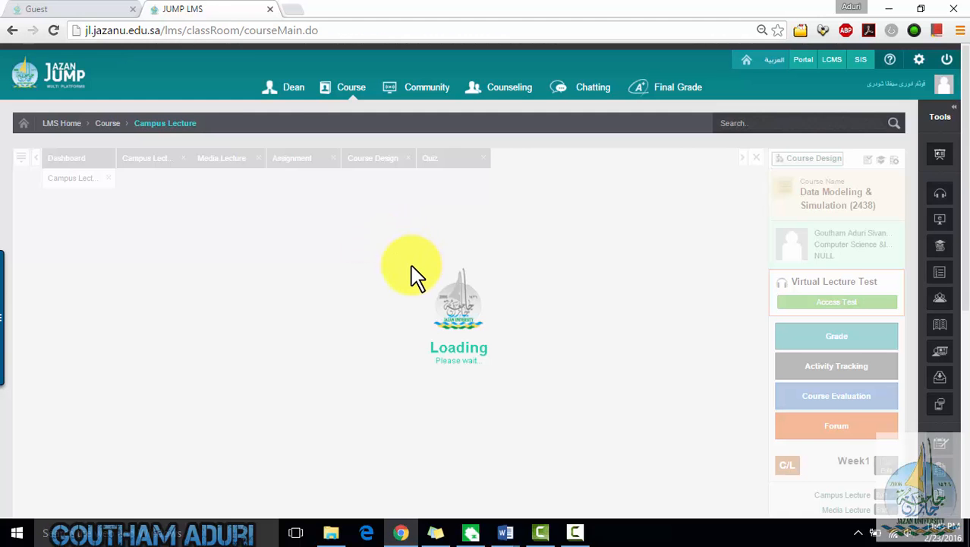
left_click(323, 257)
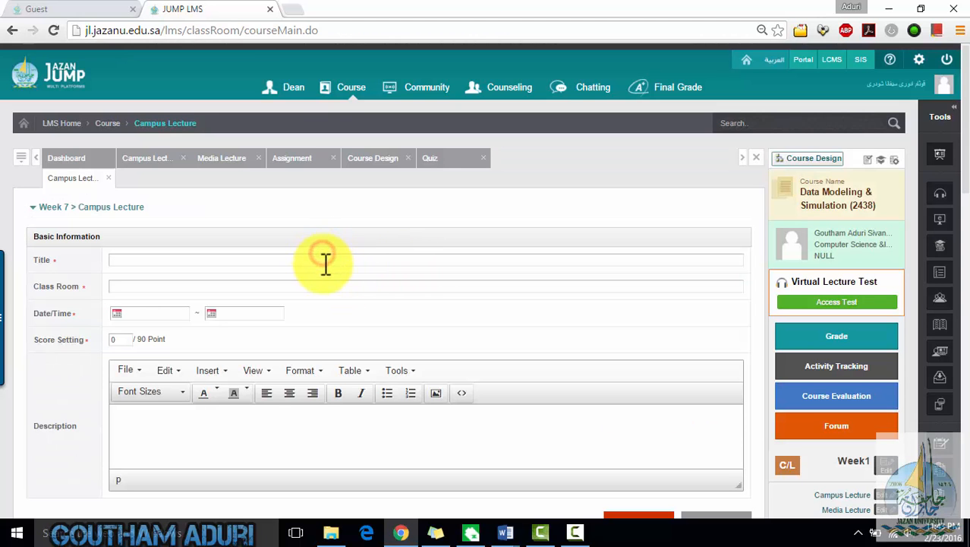
left_click(324, 263)
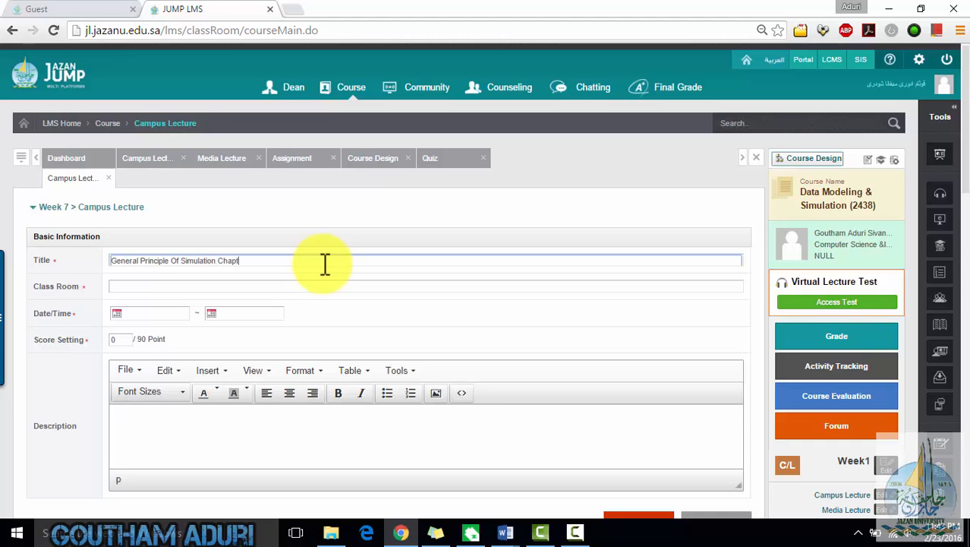
- Enter class room 16 and set the lecture's start date to 28/02/2016
key("Tab")
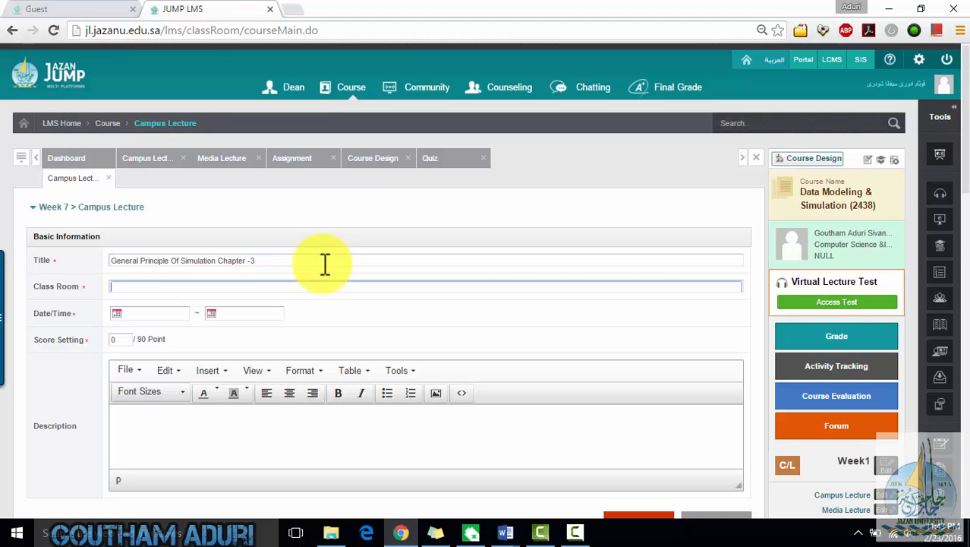
type("16")
key("Tab")
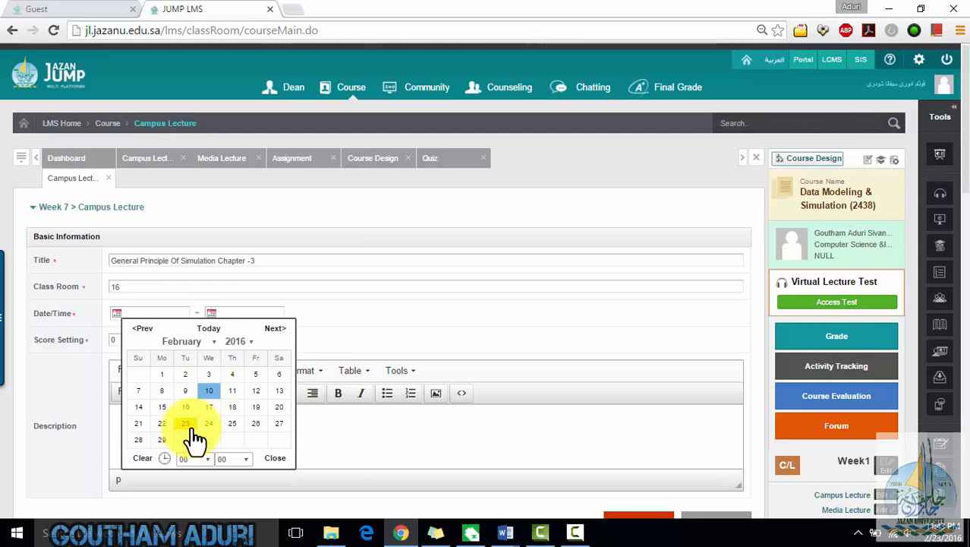
left_click(146, 441)
left_click(213, 341)
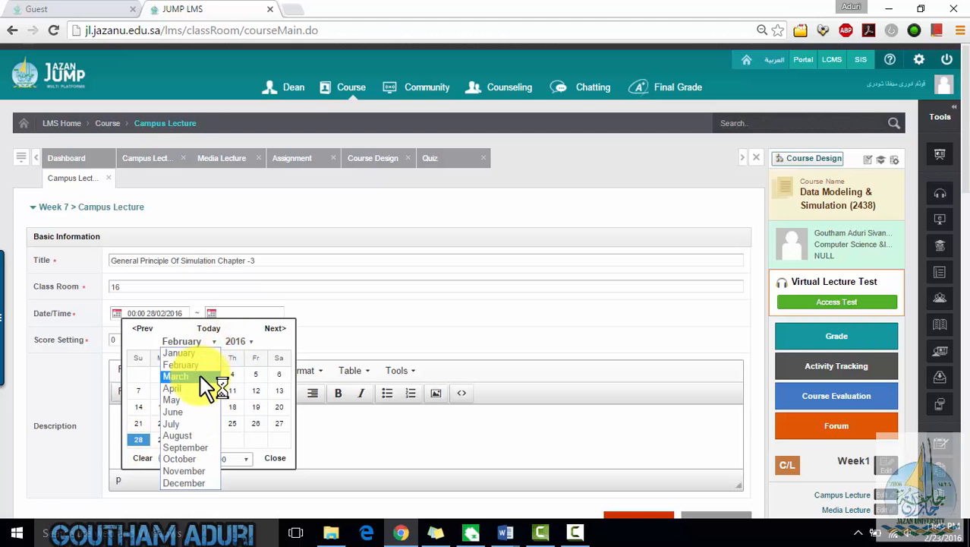
left_click(200, 377)
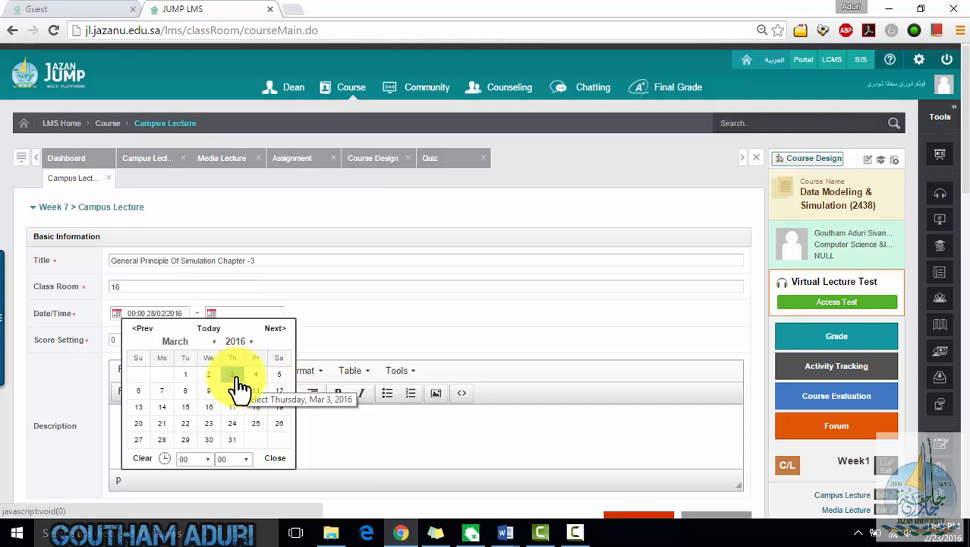
left_click(235, 375)
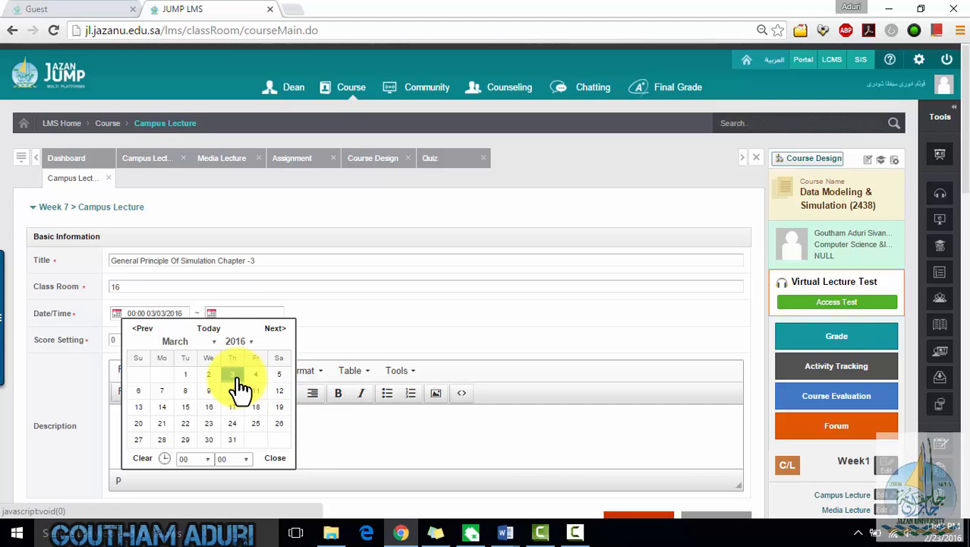
left_click(167, 341)
left_click(175, 361)
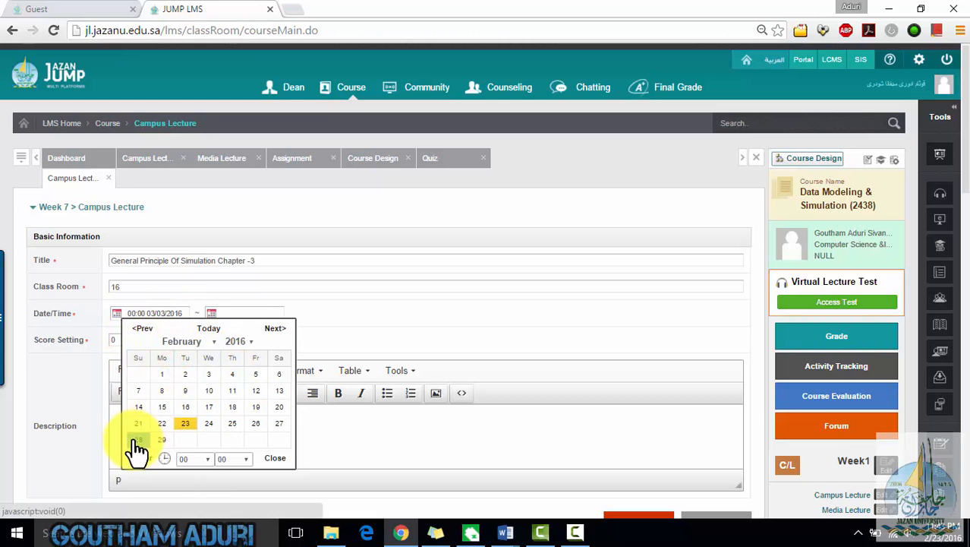
left_click(276, 459)
- Set the Campus Lecture's end date to 03/03/2016
left_click(213, 318)
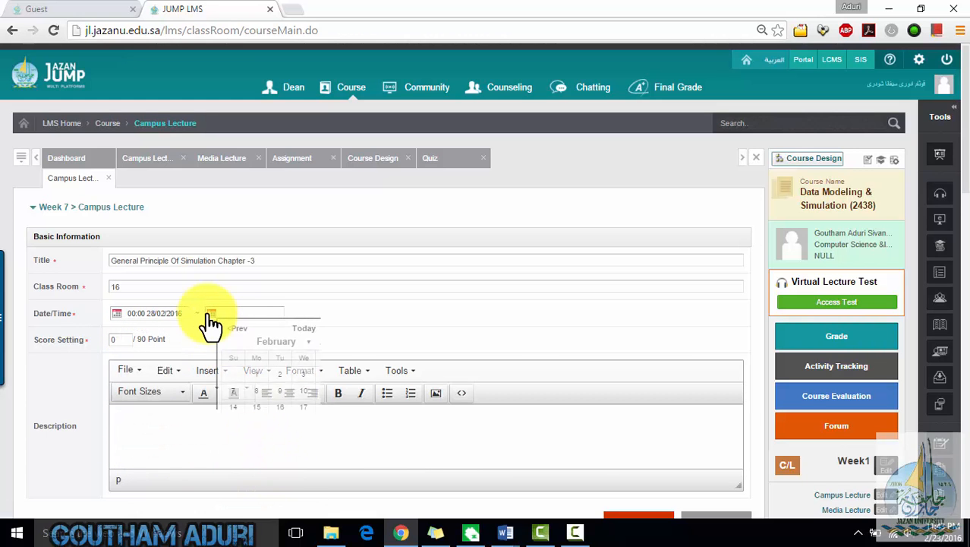
left_click(292, 342)
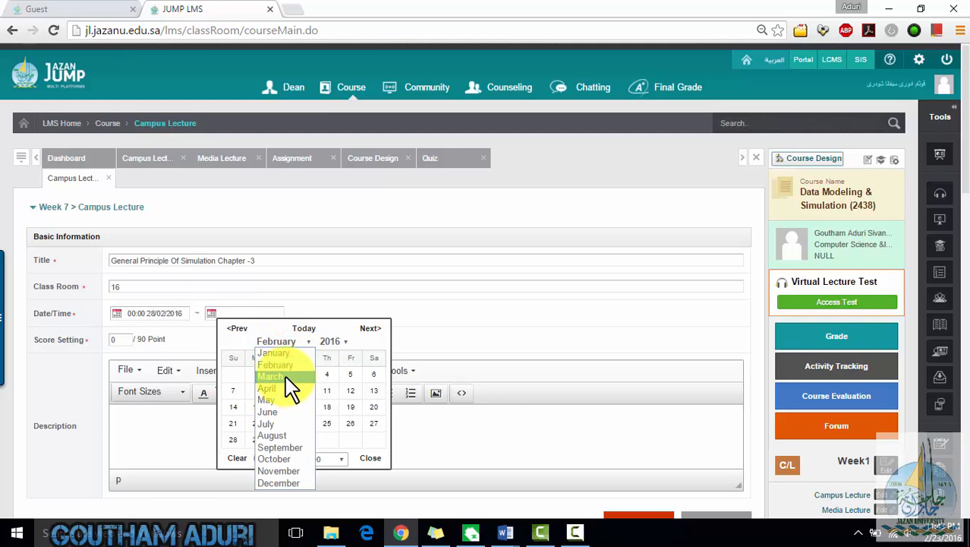
left_click(286, 377)
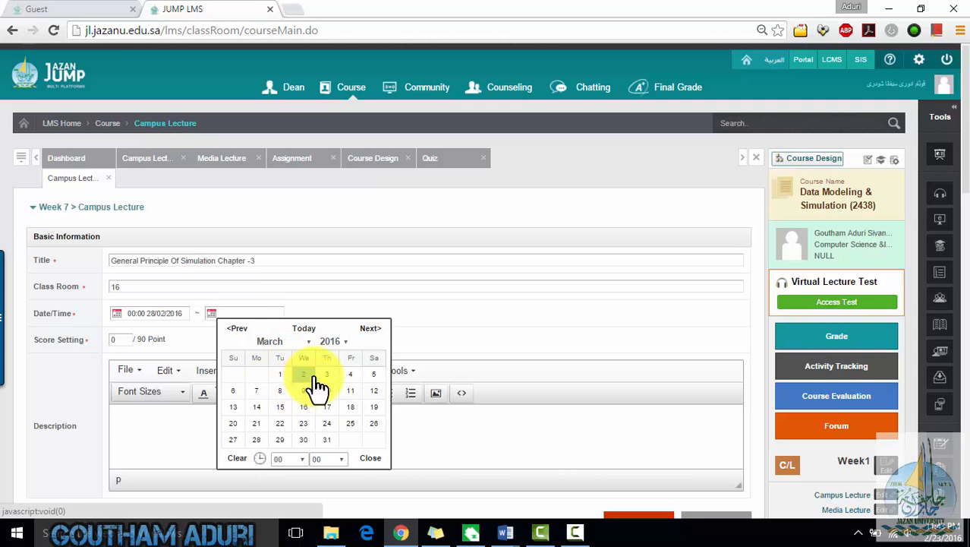
left_click(320, 375)
left_click(360, 462)
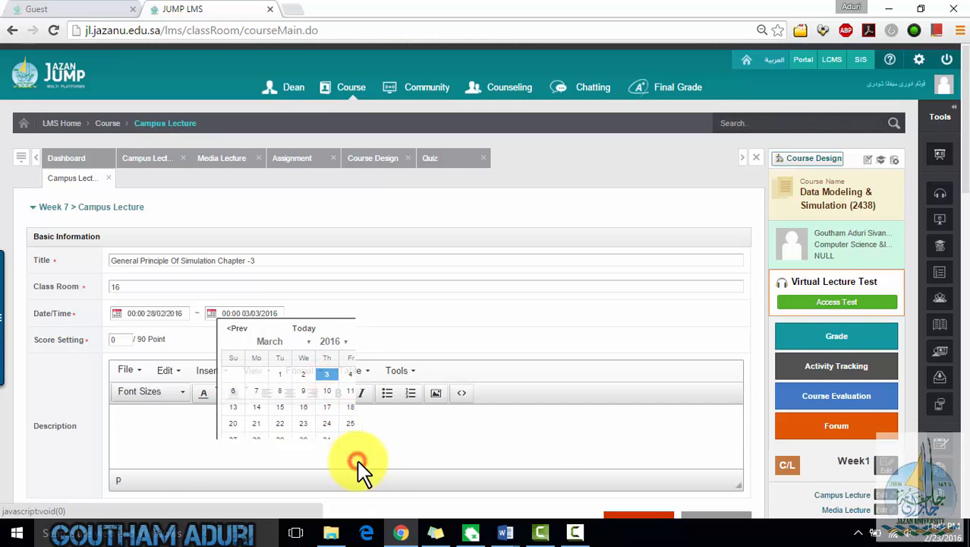
- Set the Campus Lecture's score to 5 points and save it
left_click(117, 339)
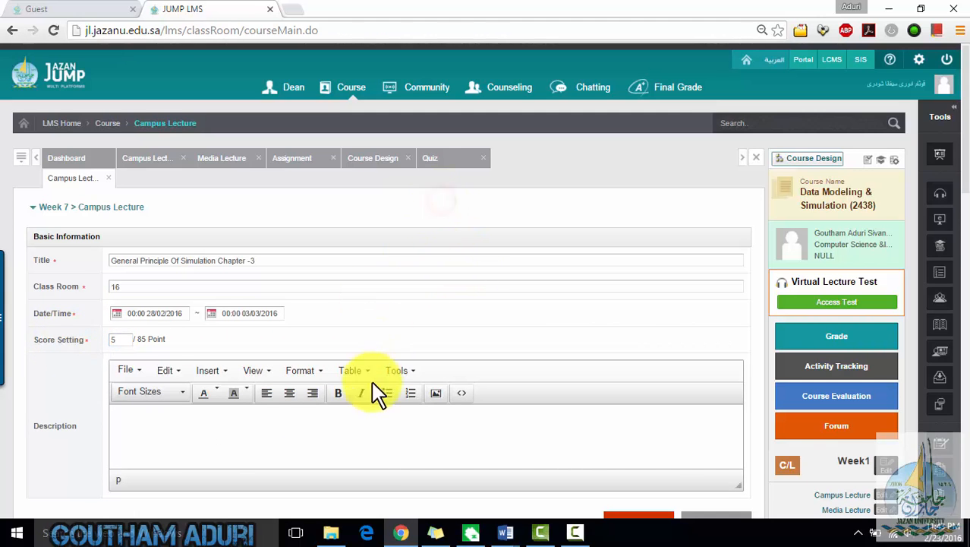
scroll(372, 392, "down", 3)
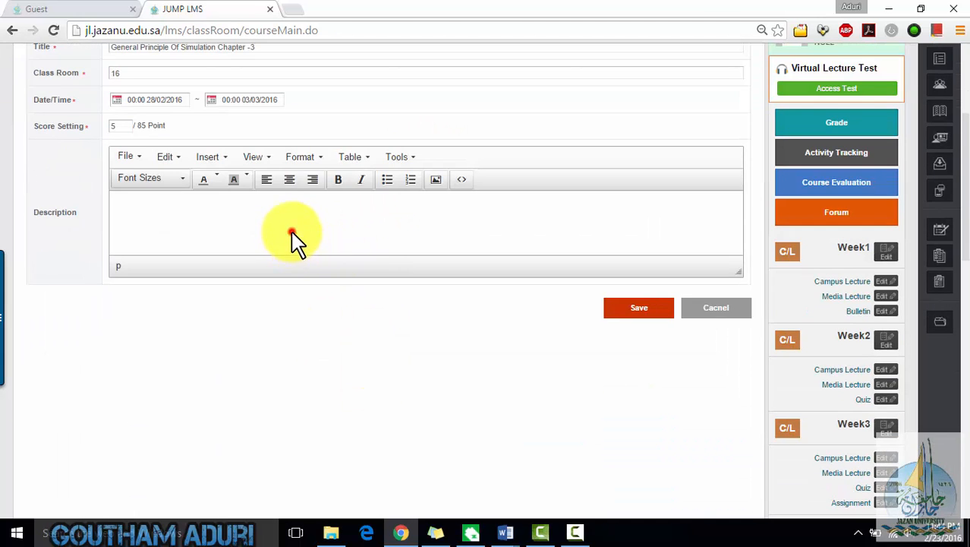
left_click(637, 316)
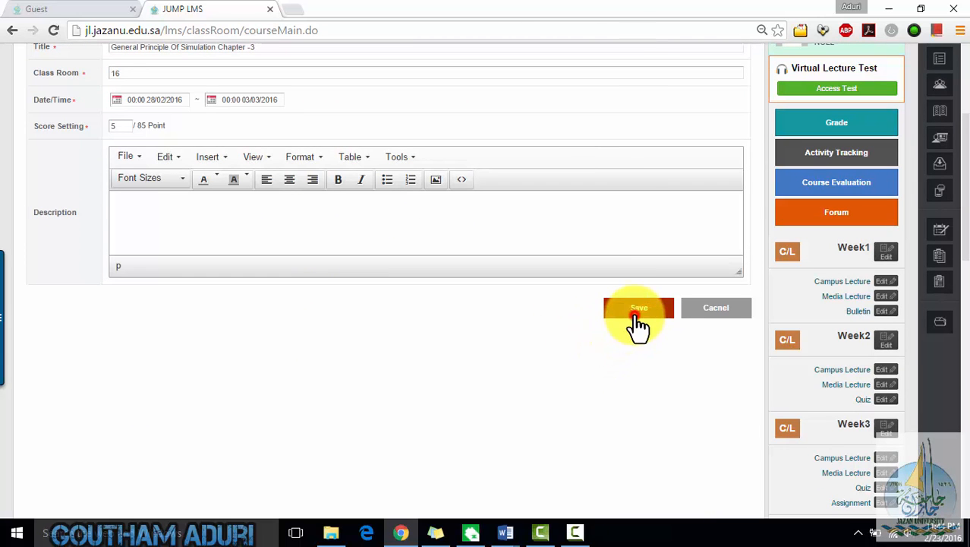
left_click(469, 328)
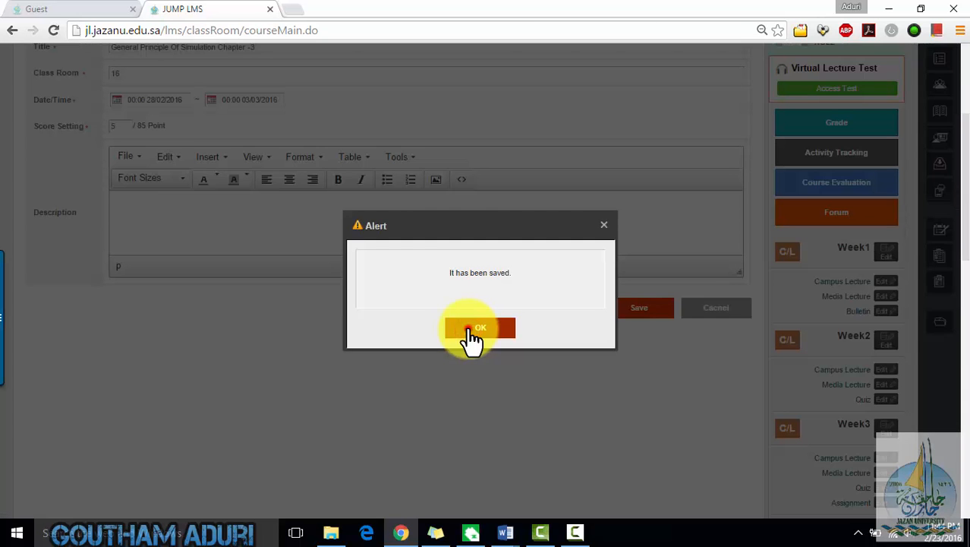
left_click(472, 330)
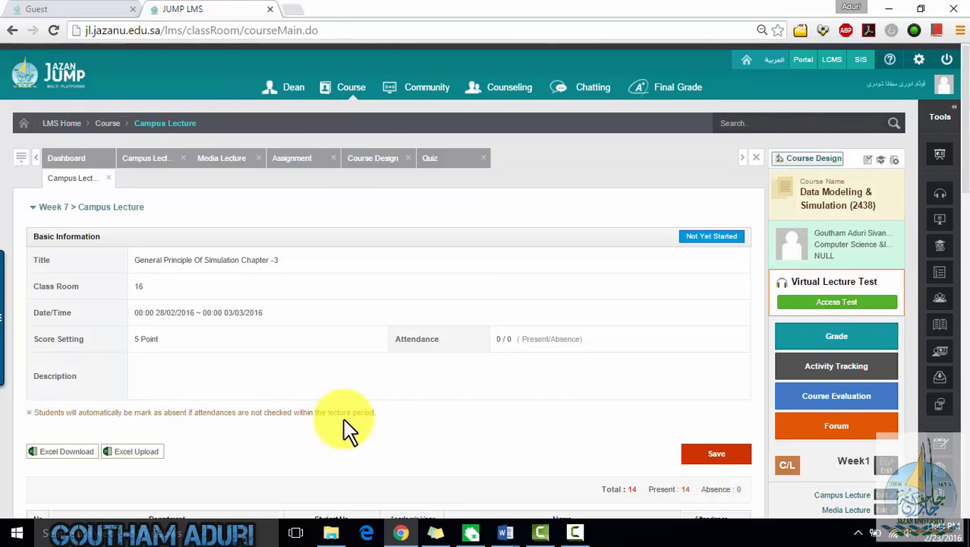
- Scroll through the Week 7 Campus Lecture's student attendance list
scroll(559, 412, "down", 5)
scroll(561, 413, "up", 5)
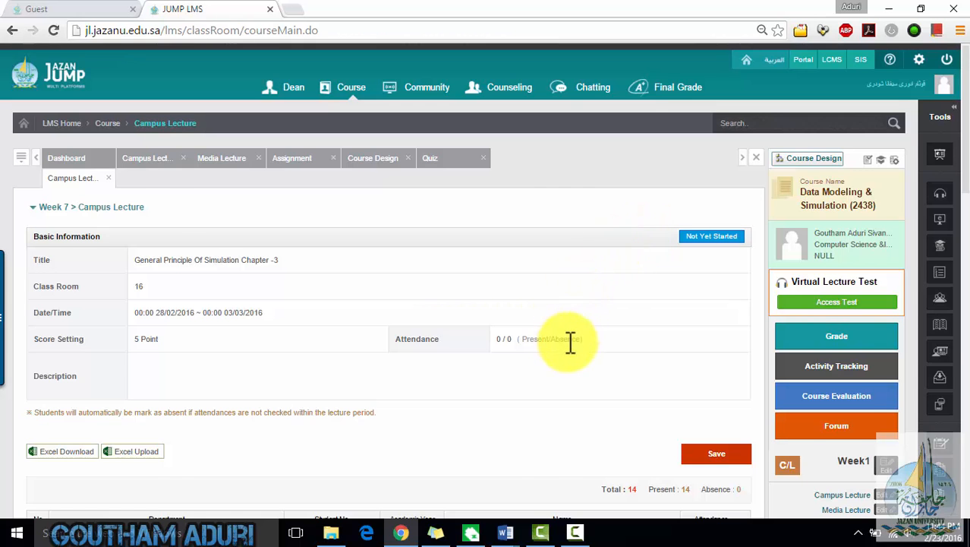
scroll(704, 334, "down", 1)
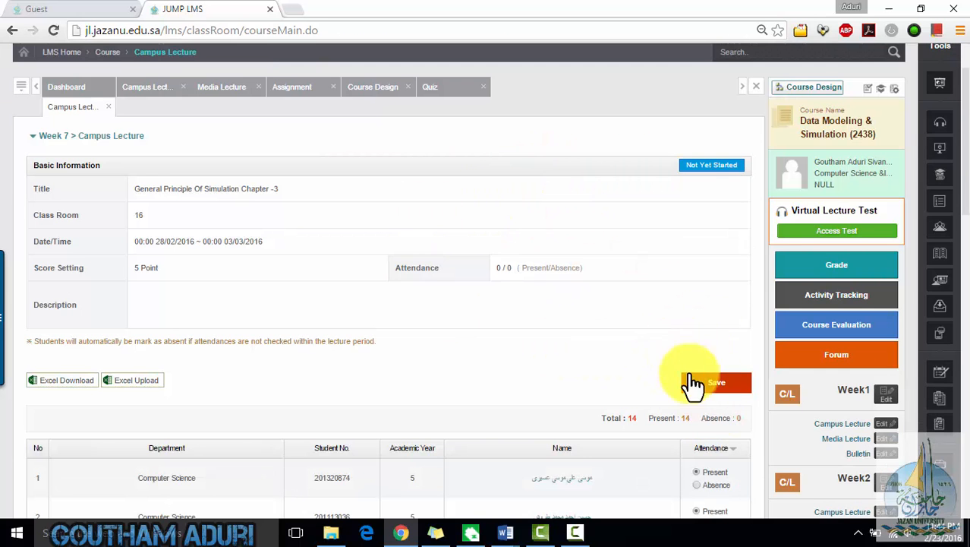
scroll(899, 390, "down", 11)
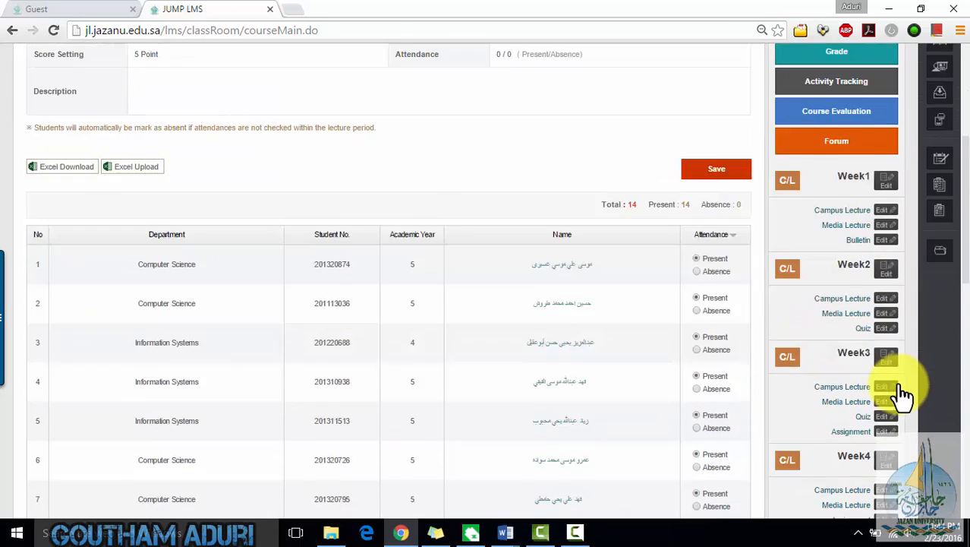
- Open Week 7's Media Lecture and attach the Data Modeling and Simulation Chapter 3 courseware as its content
left_click(860, 246)
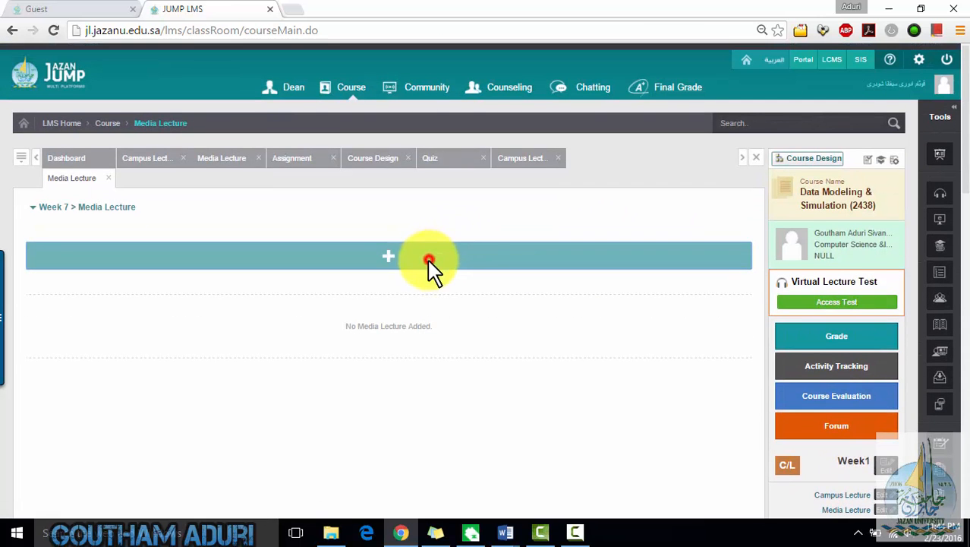
left_click(428, 262)
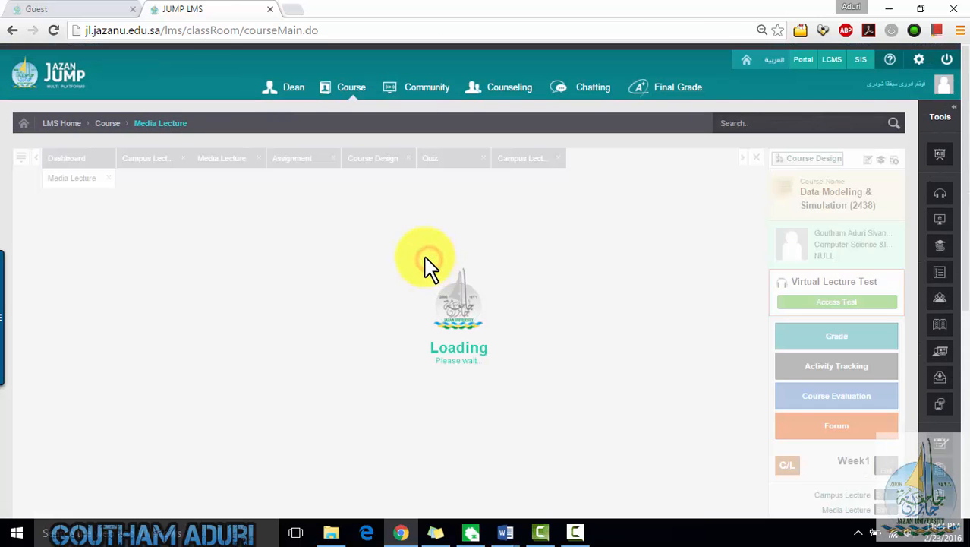
left_click(245, 261)
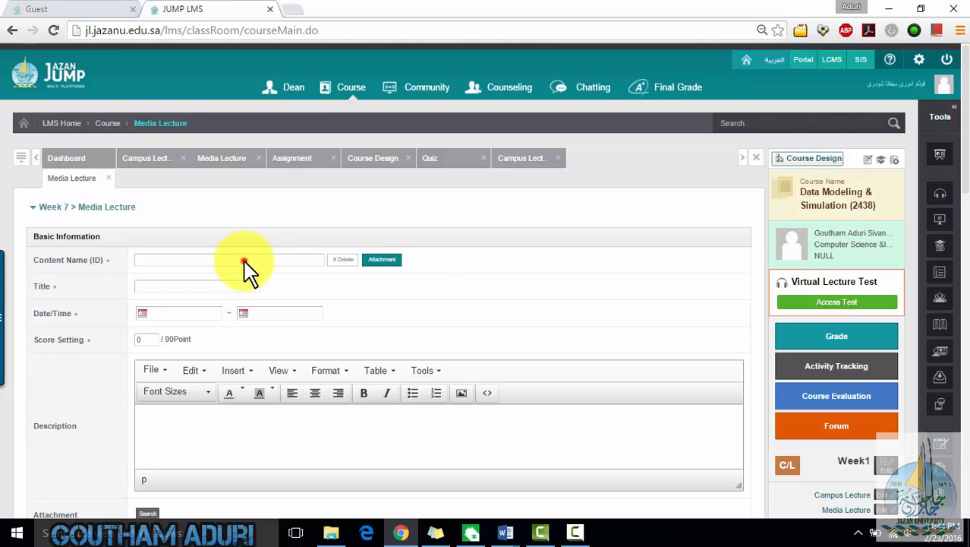
left_click(393, 264)
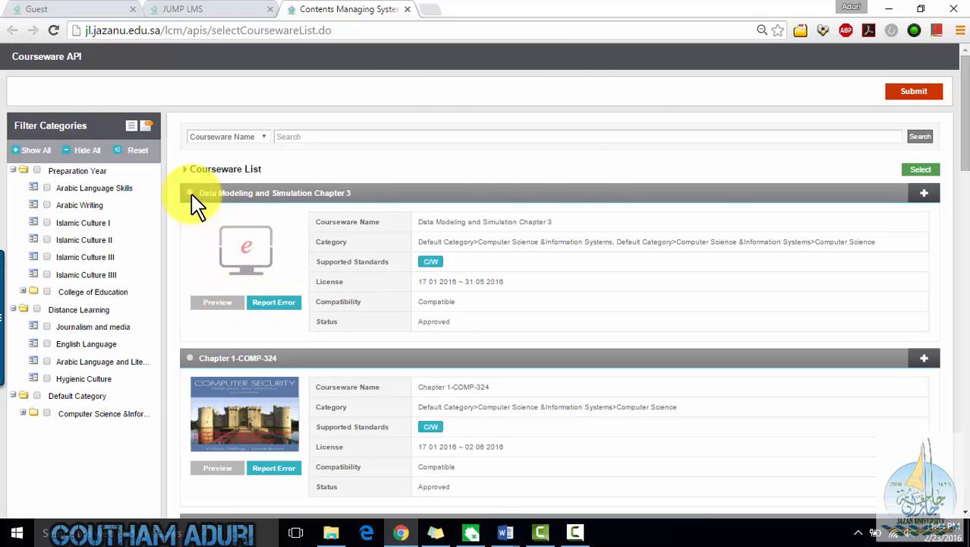
left_click(920, 169)
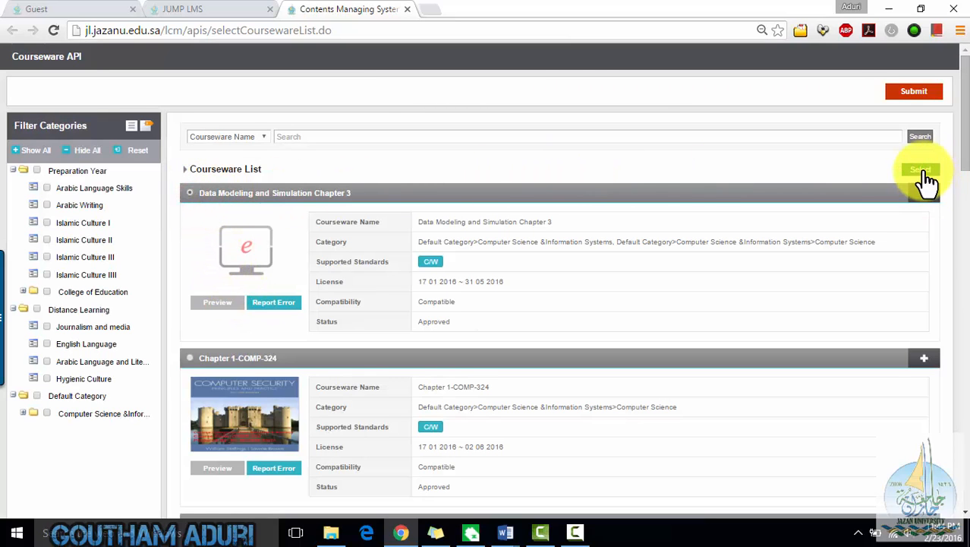
left_click(916, 107)
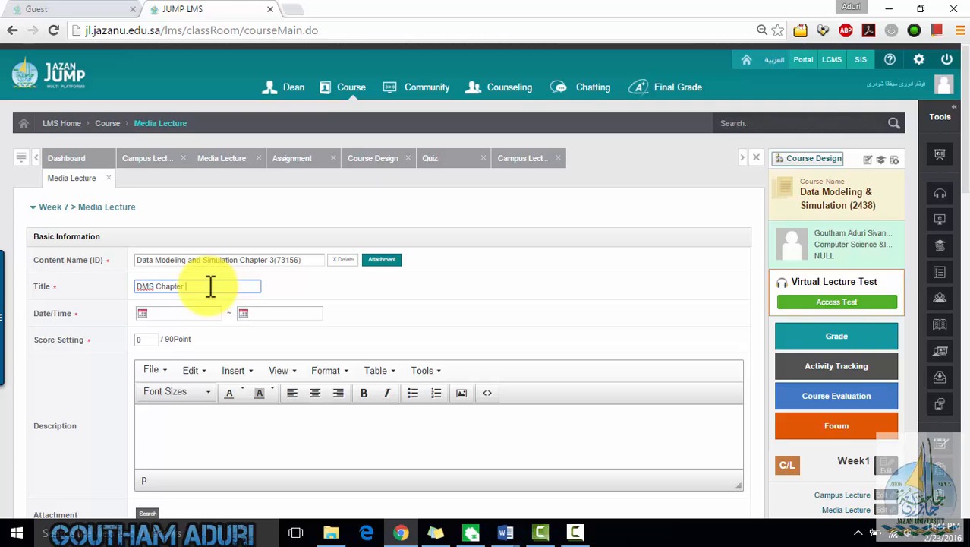
- Title the Media Lecture DMS Chapter -3 and set its period from 28/02/2016 to 17/03/2016
key("Tab")
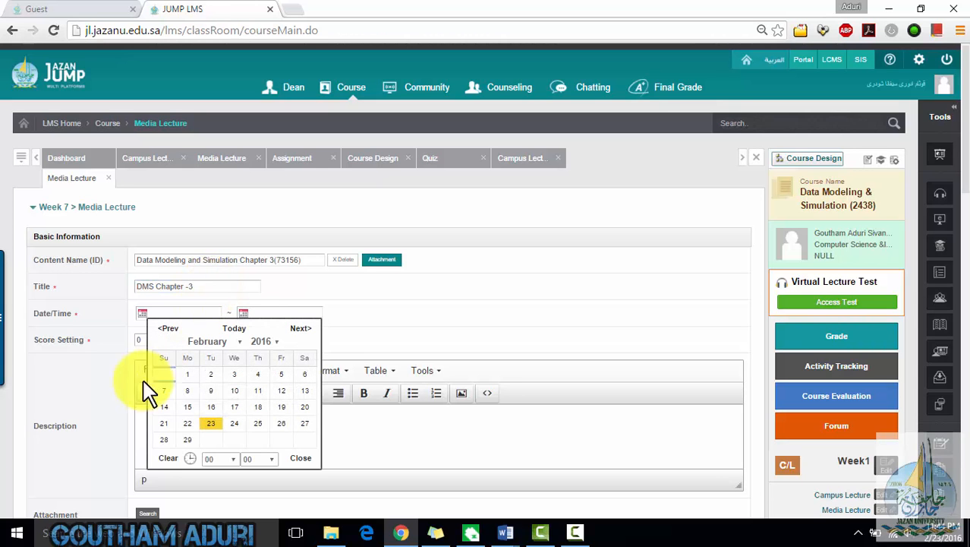
left_click(160, 440)
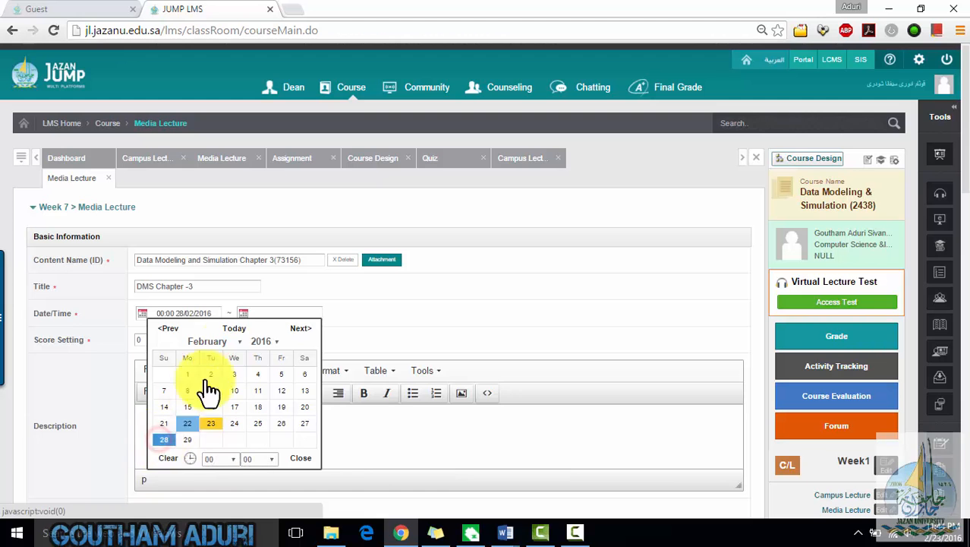
left_click(241, 311)
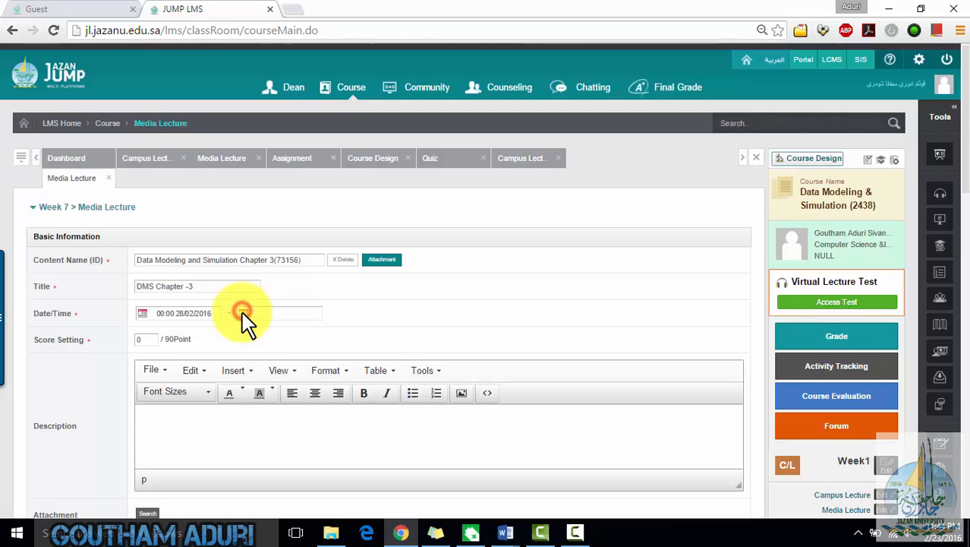
left_click(307, 343)
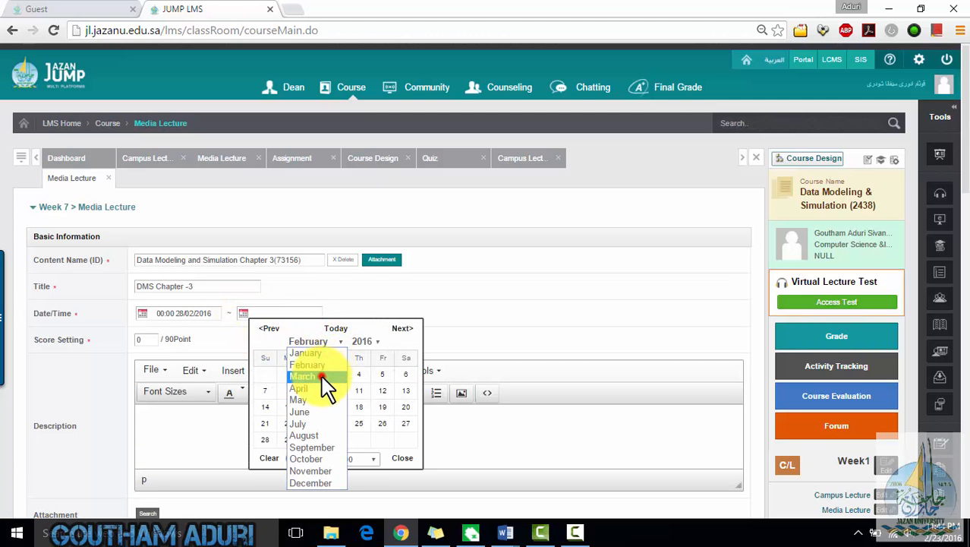
left_click(323, 378)
left_click(370, 414)
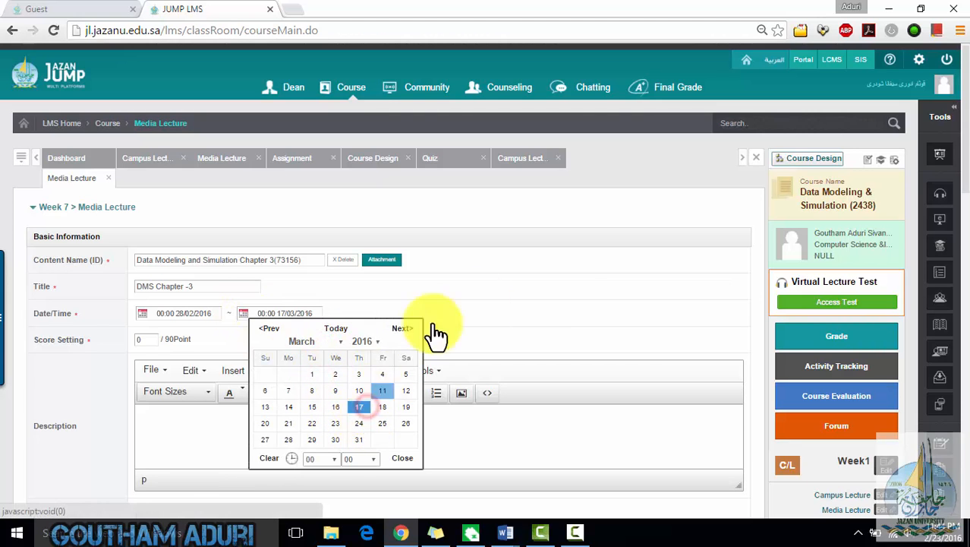
left_click(568, 297)
- Set the Media Lecture's score to 5 points
left_click(138, 339)
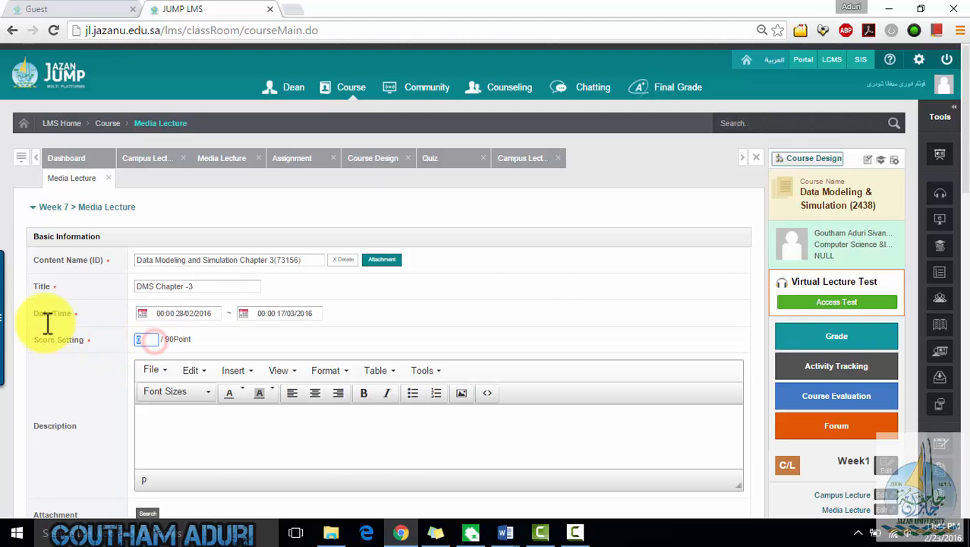
type("5")
left_click(633, 351)
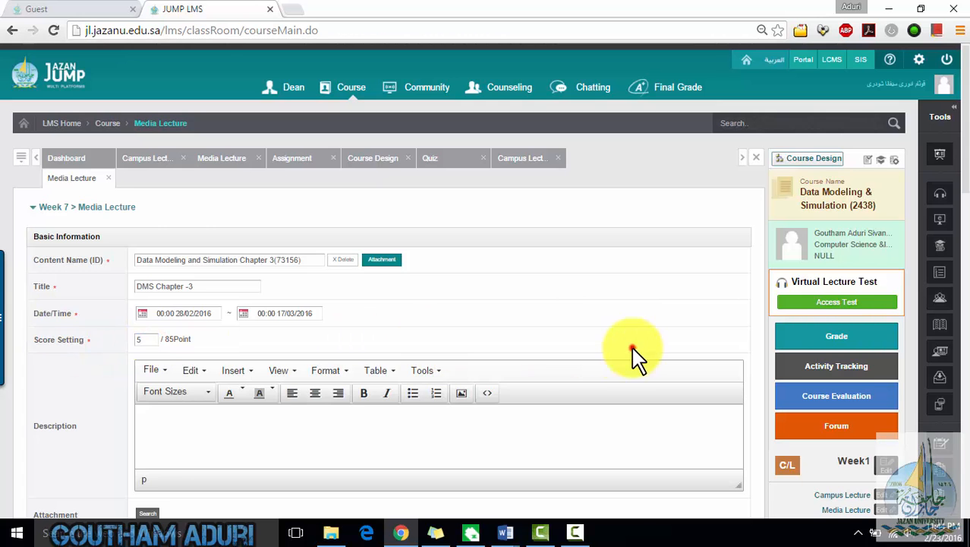
- Attach the Data Modeling and Simulation resource file from the resource library to the Media Lecture
scroll(577, 379, "down", 5)
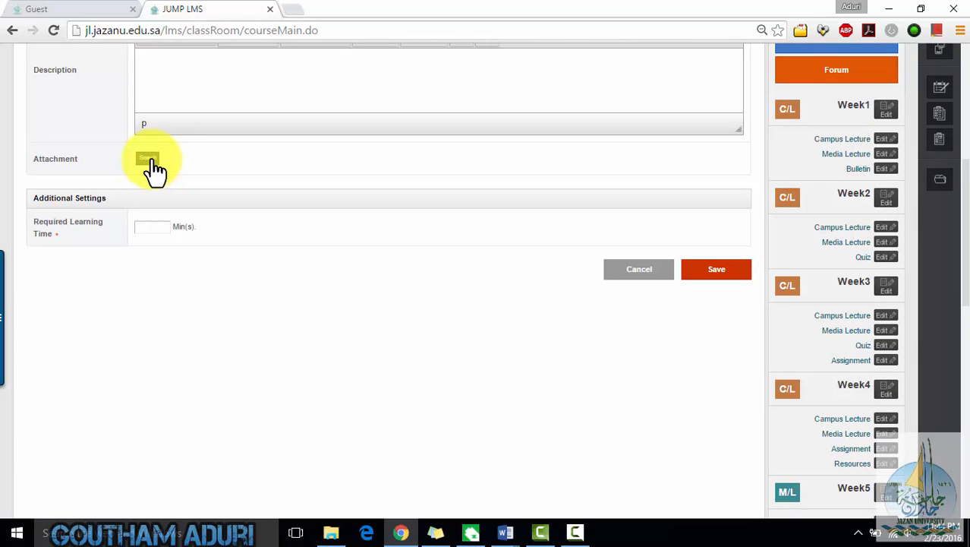
scroll(324, 238, "up", 4)
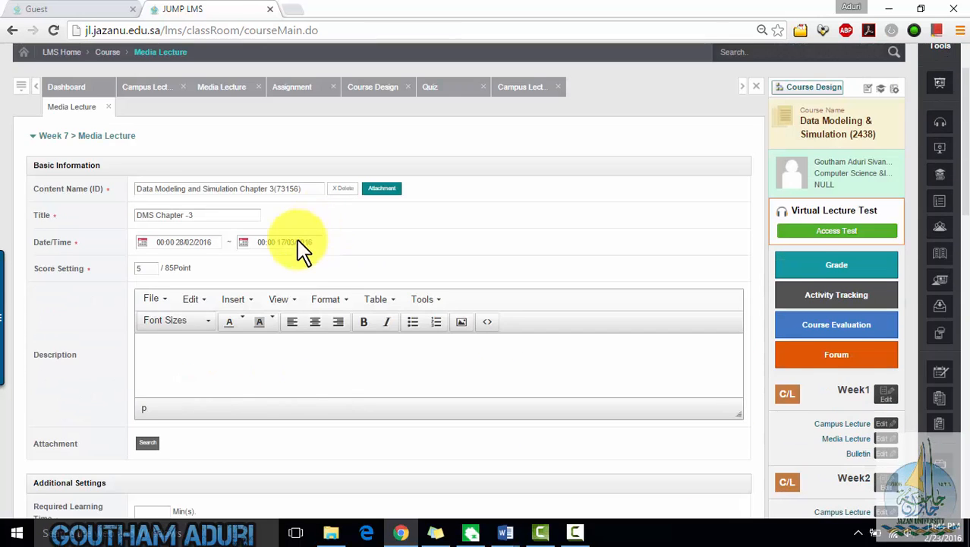
scroll(304, 249, "down", 2)
left_click(144, 302)
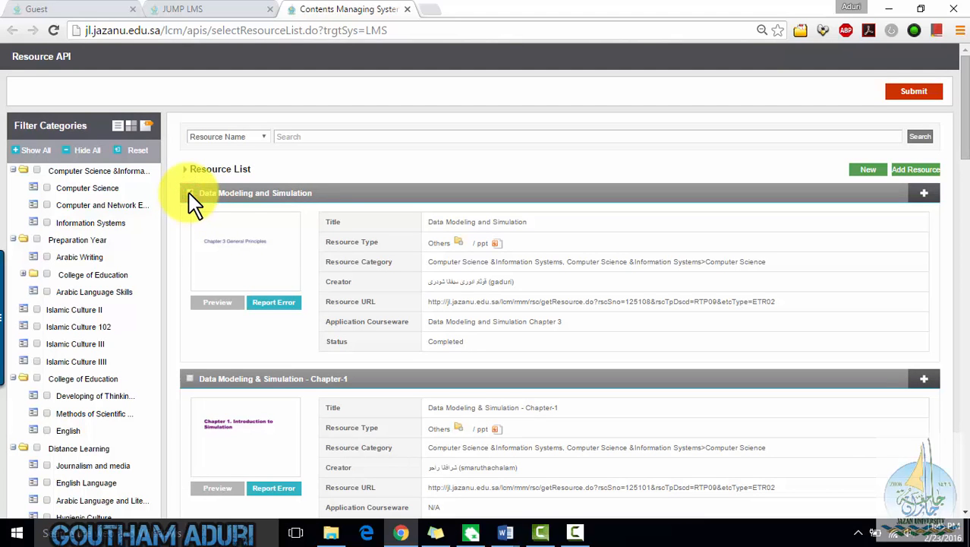
left_click(189, 193)
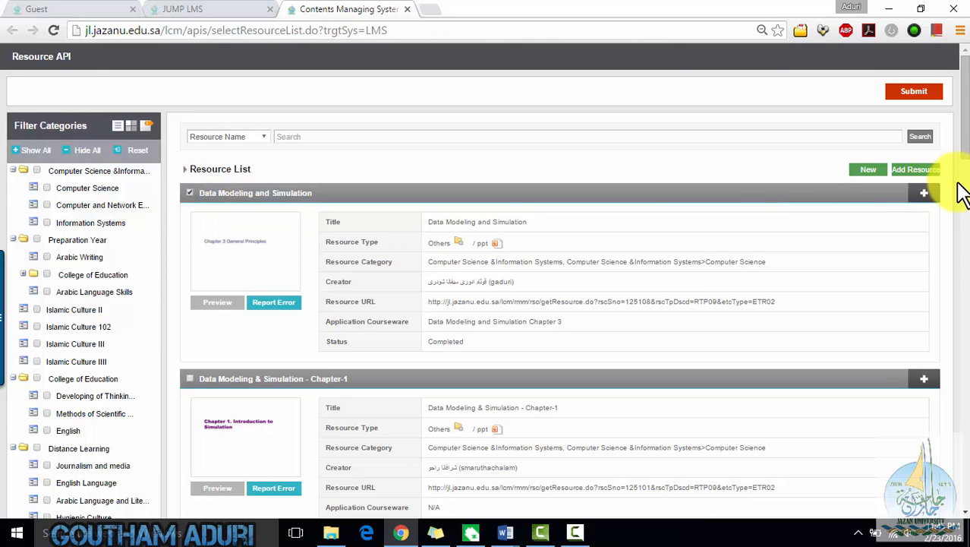
left_click(916, 176)
left_click(914, 107)
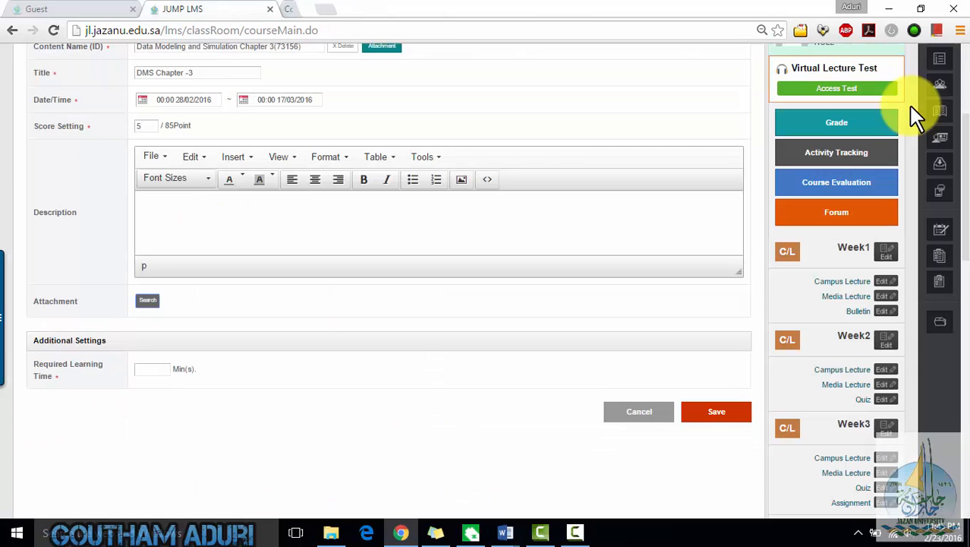
- Set the Media Lecture's required learning time to 120 minutes and save it
left_click(149, 385)
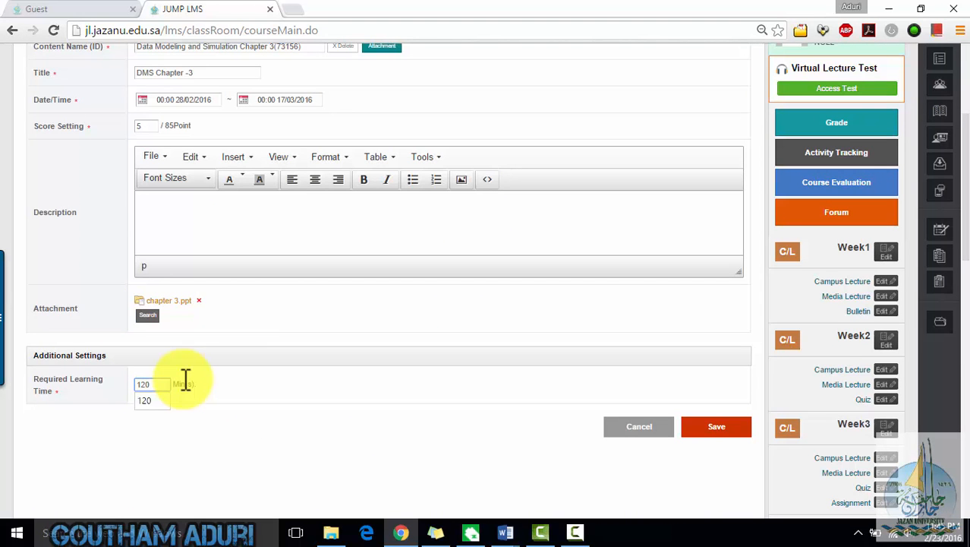
left_click(714, 427)
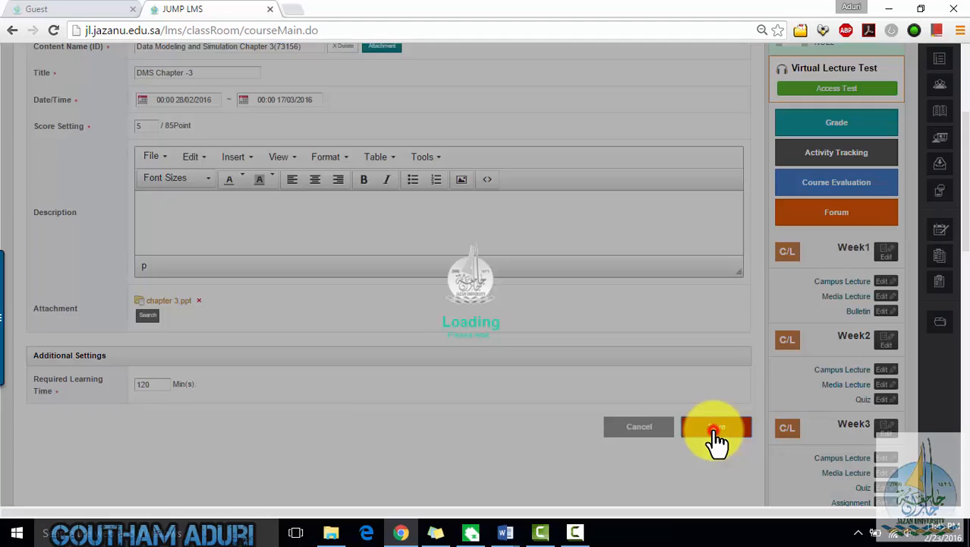
left_click(461, 332)
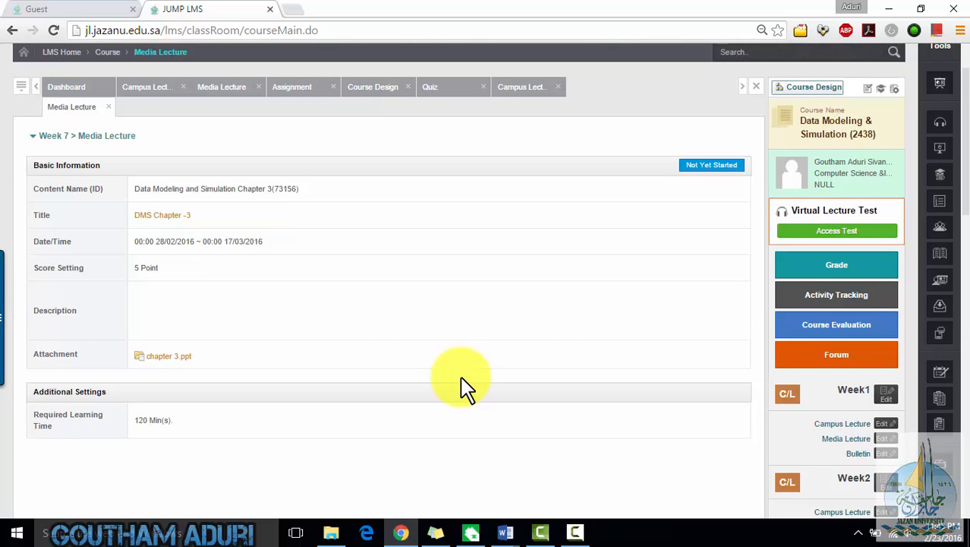
- Open Week 7's Quiz for editing
scroll(467, 387, "down", 7)
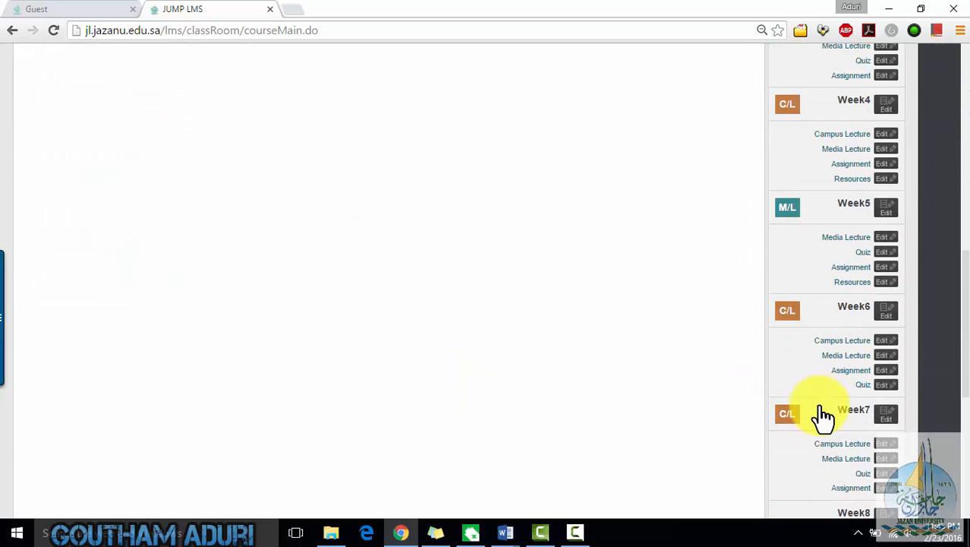
scroll(930, 440, "down", 2)
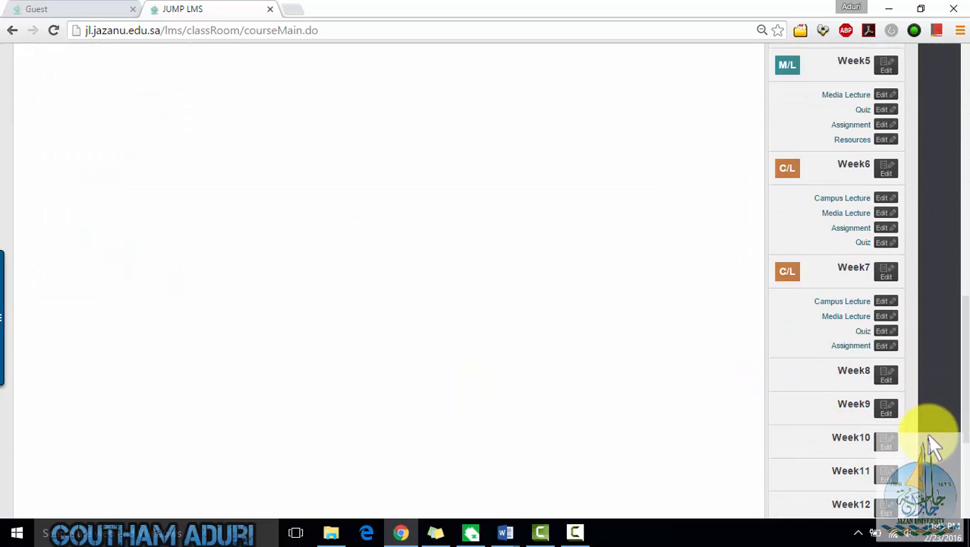
left_click(866, 329)
left_click(407, 257)
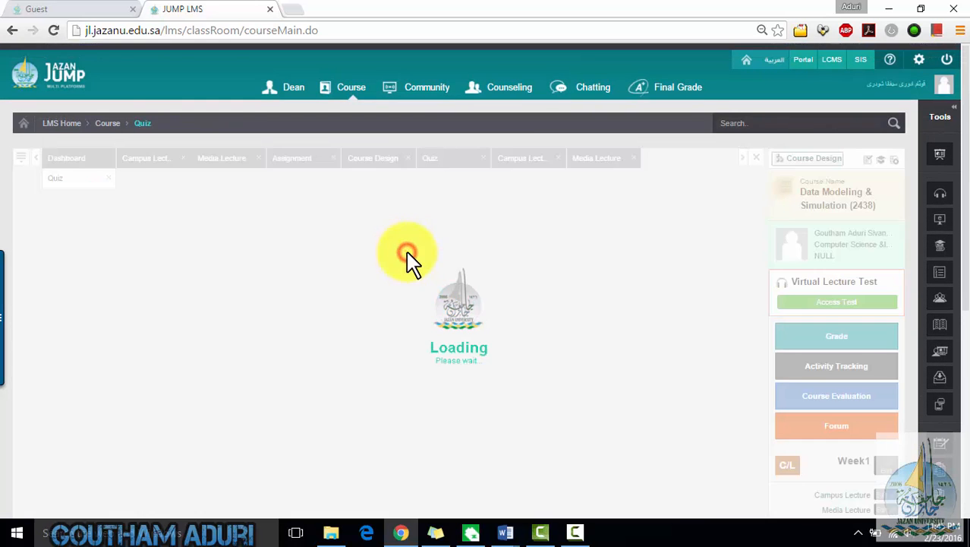
scroll(336, 282, "down", 3)
scroll(335, 282, "up", 2)
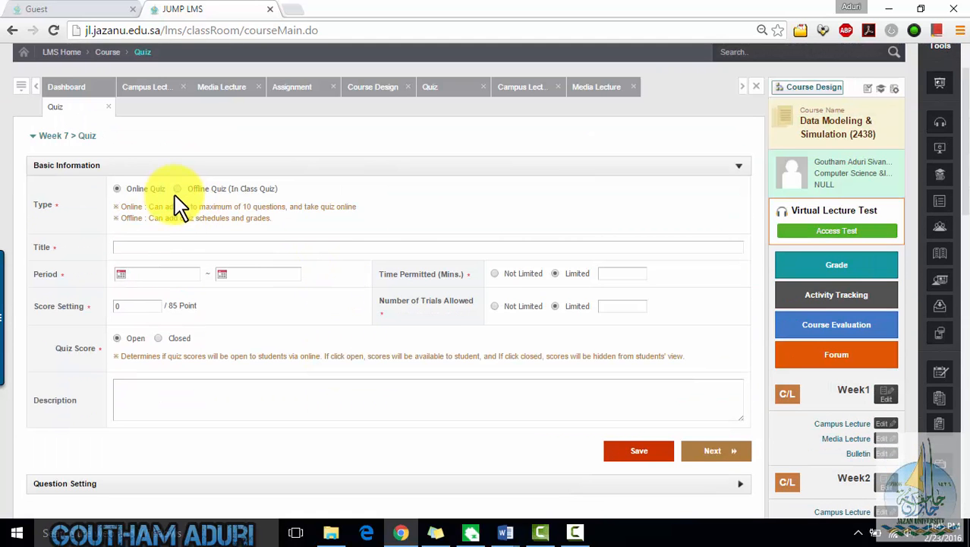
- Title the quiz Data Modeling and Simulation Quiz -1 and set its period from 28/02/2016 to 03/03/2016
left_click(188, 248)
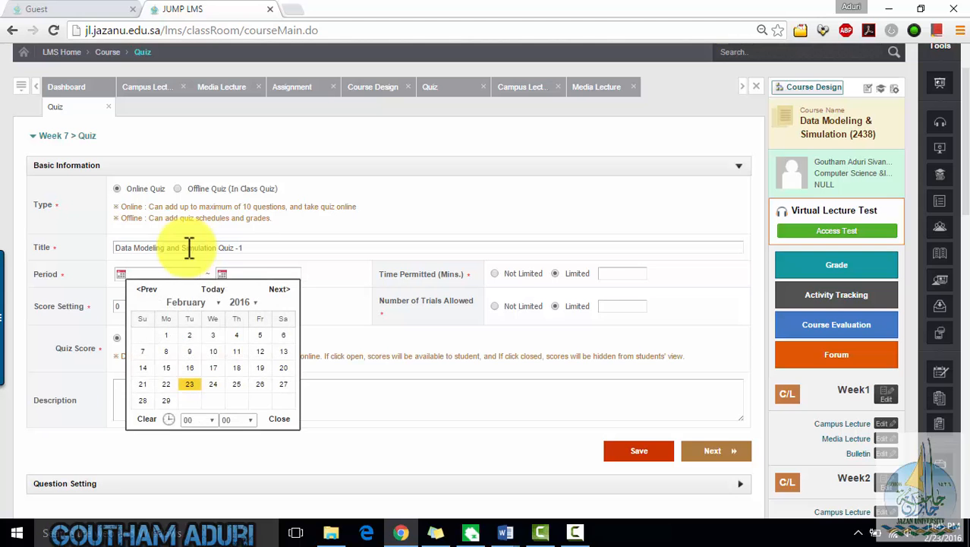
left_click(145, 398)
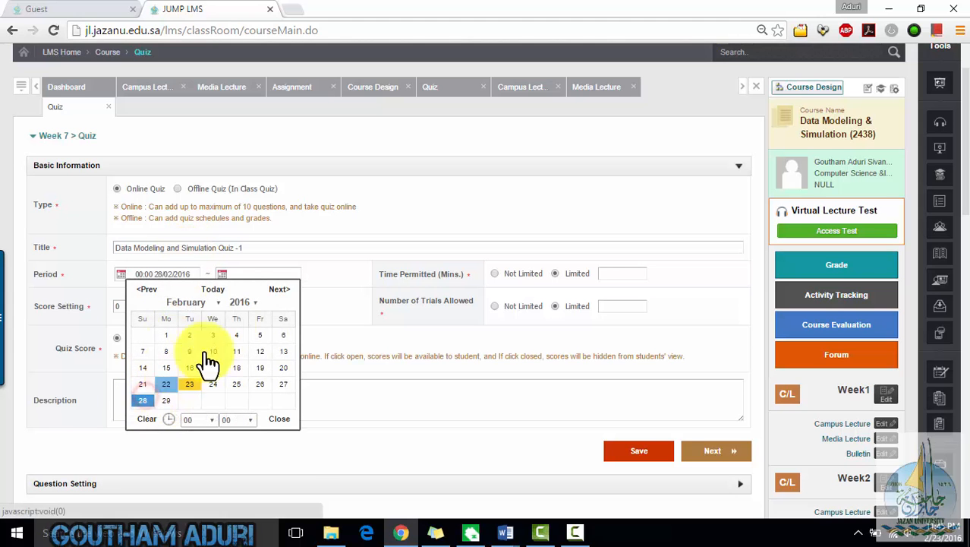
left_click(222, 275)
left_click(278, 300)
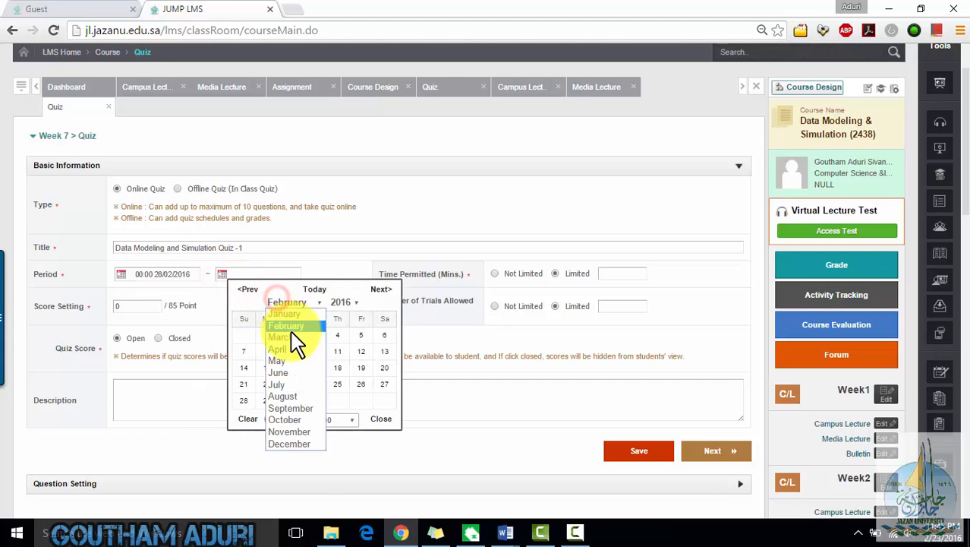
left_click(292, 337)
left_click(344, 337)
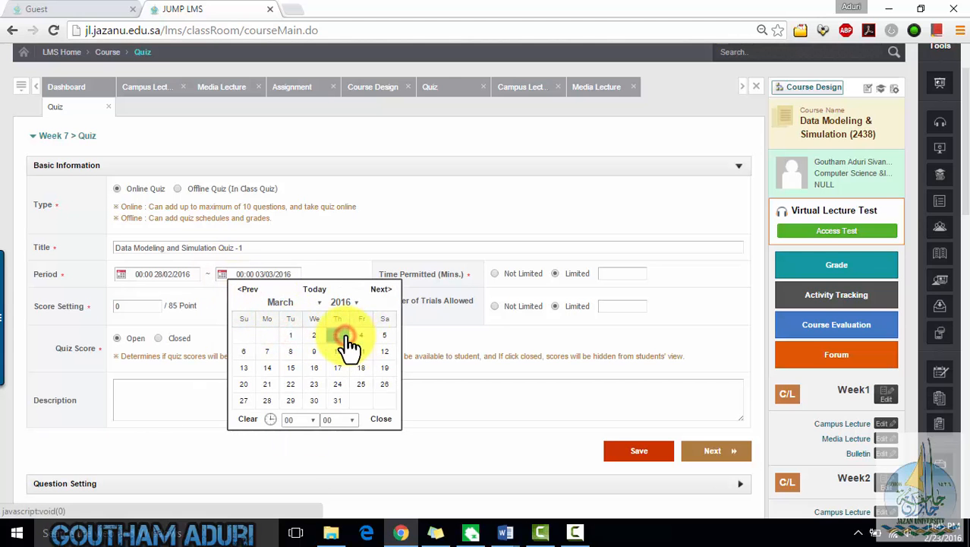
- Limit the quiz time to 5 minutes, set its score to 5 points and allow 1 trial
left_click(687, 229)
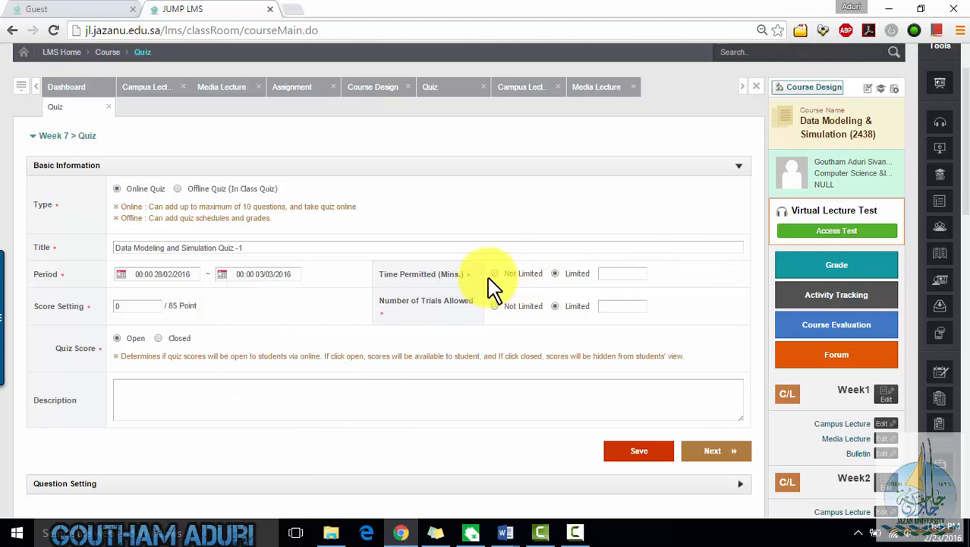
left_click(609, 275)
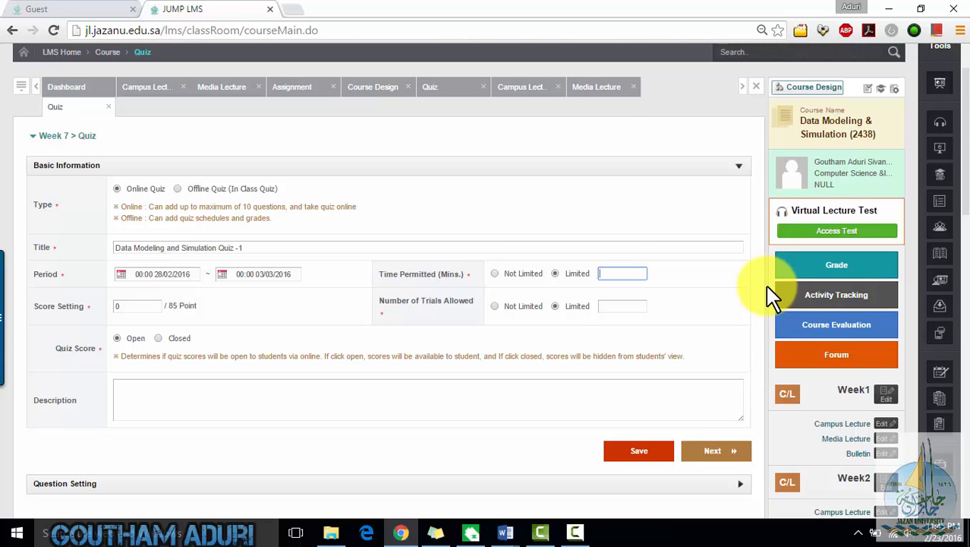
key("BackSpace")
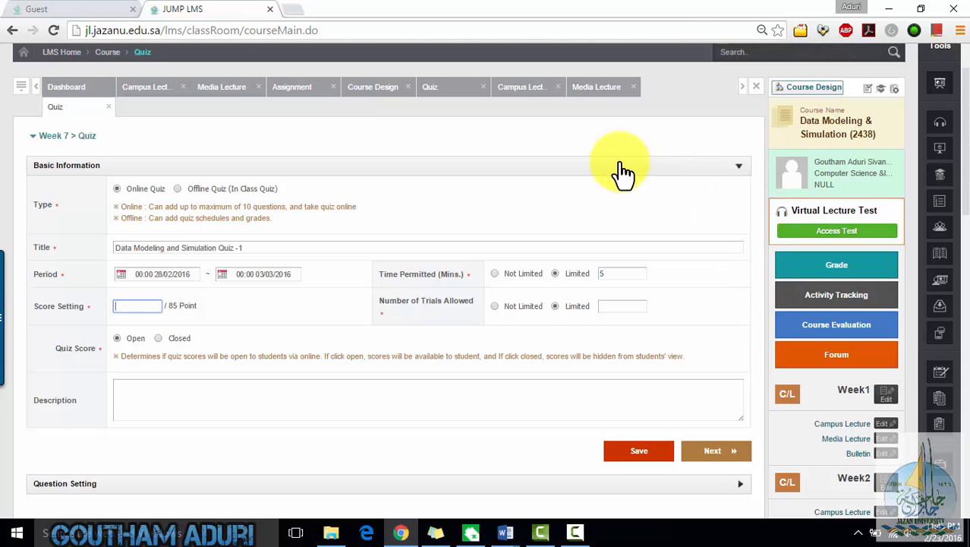
type("5")
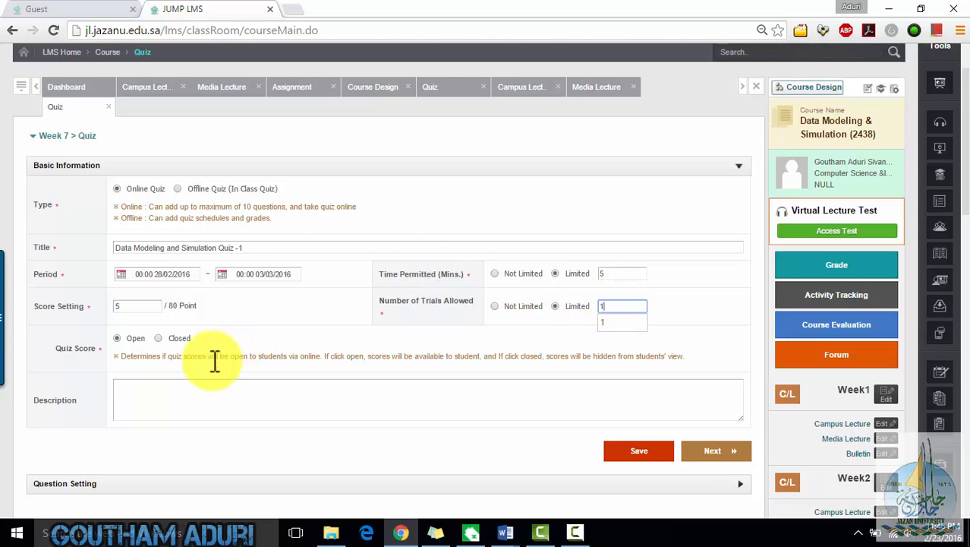
left_click(195, 382)
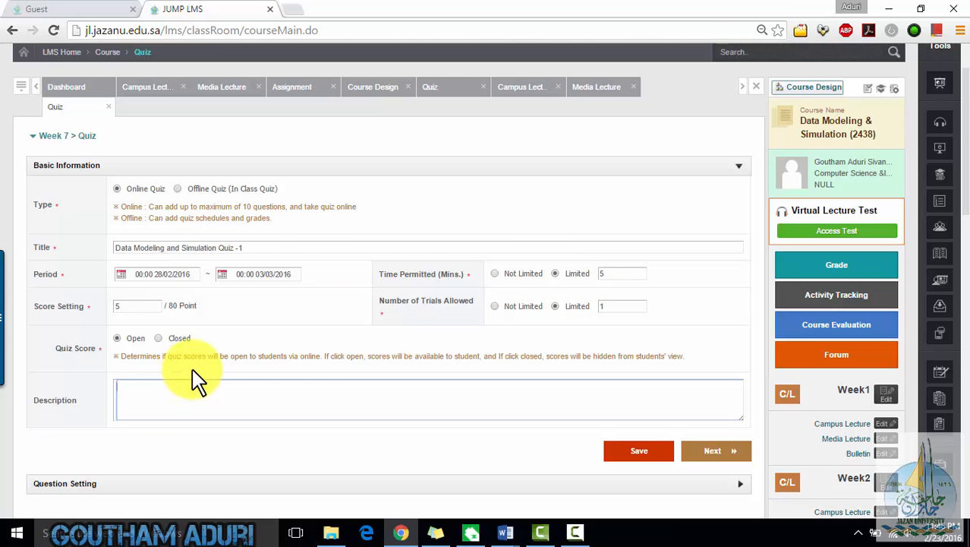
- Keep the quiz score open to students and save the quiz's basic information
scroll(292, 370, "down", 1)
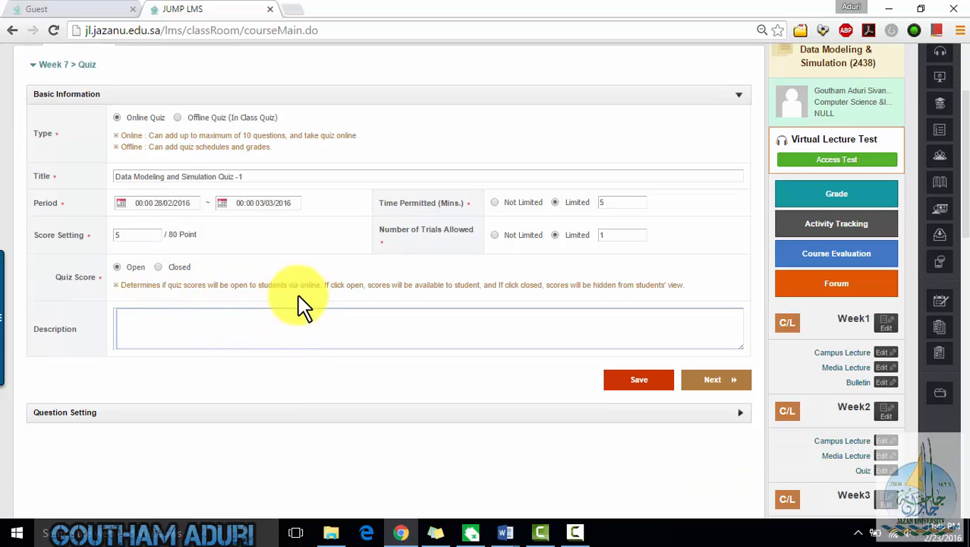
left_click(158, 267)
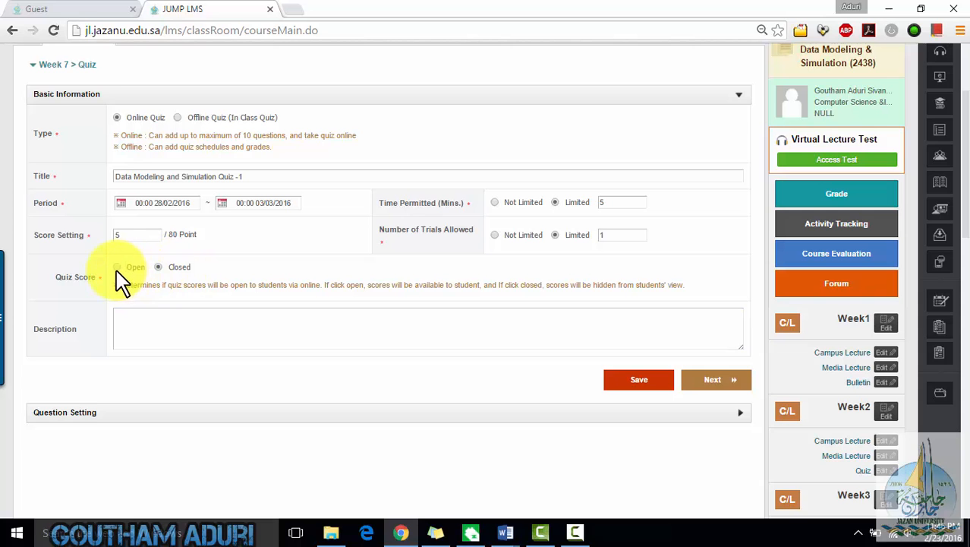
left_click(465, 332)
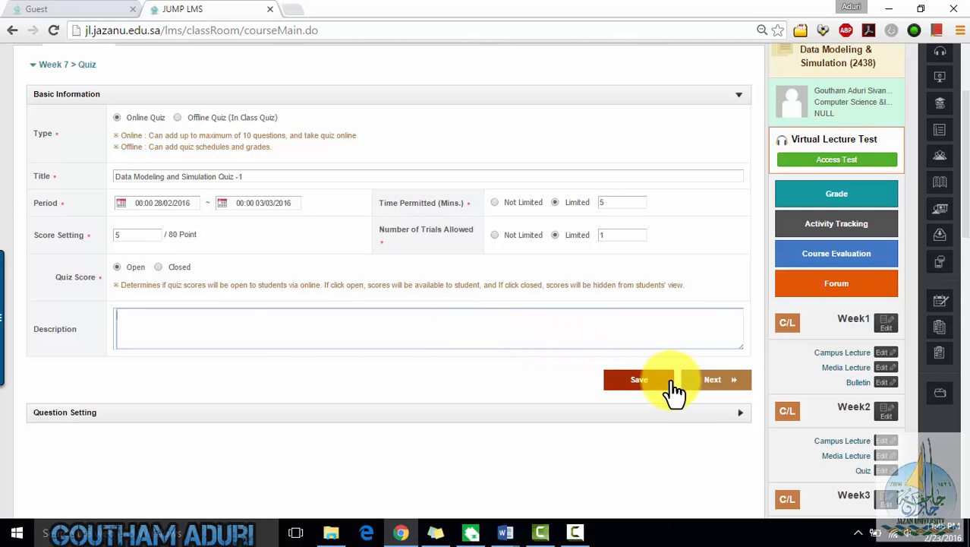
left_click(694, 384)
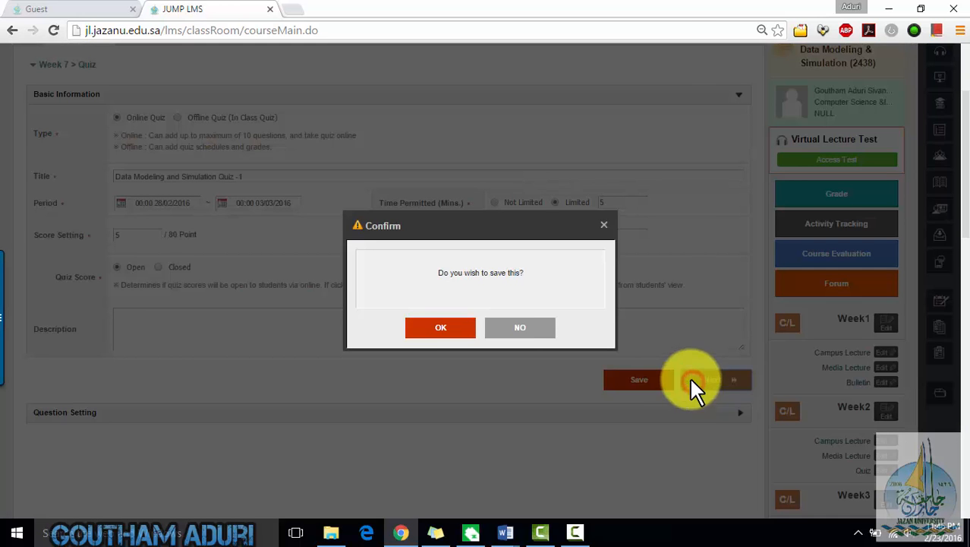
left_click(444, 333)
left_click(475, 328)
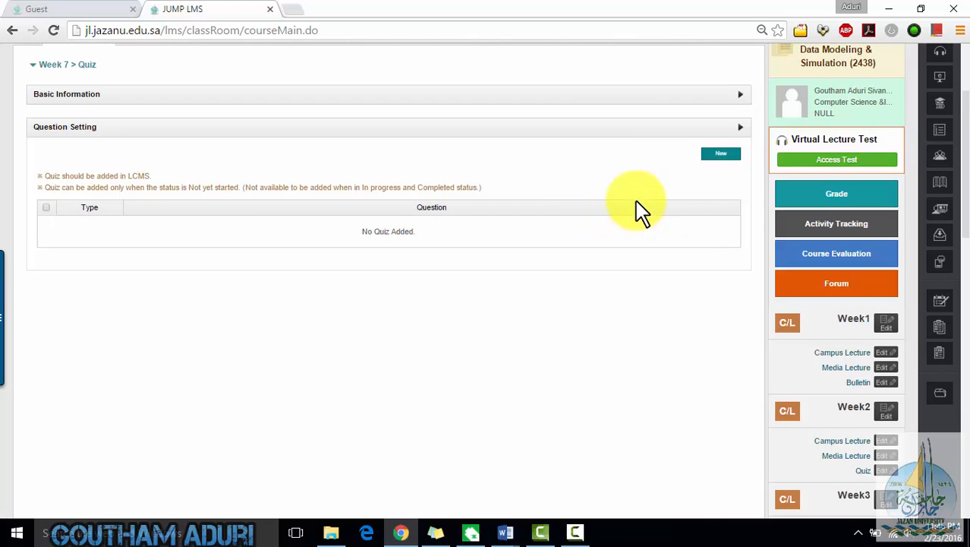
- Start adding a new quiz question and search the question bank for dms by question
left_click(725, 156)
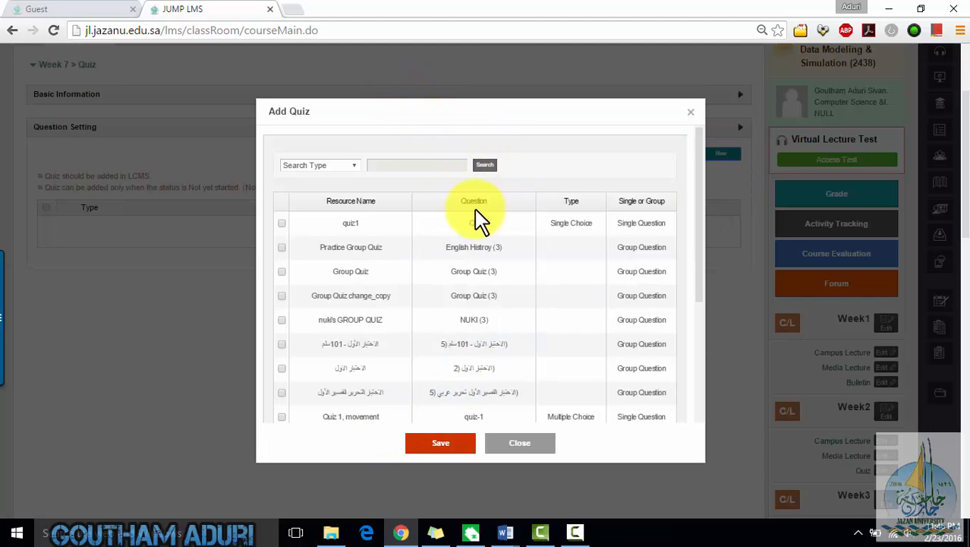
left_click(354, 165)
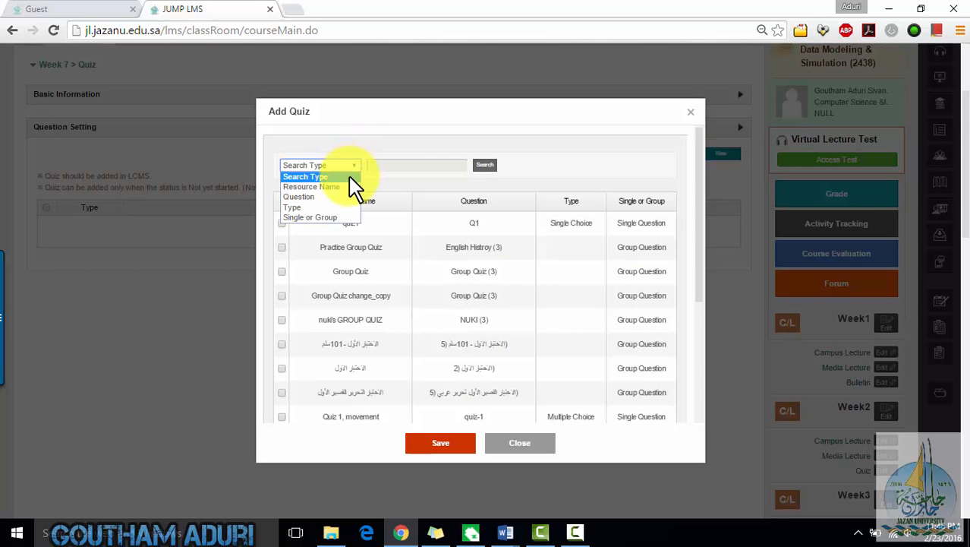
left_click(354, 186)
left_click(389, 165)
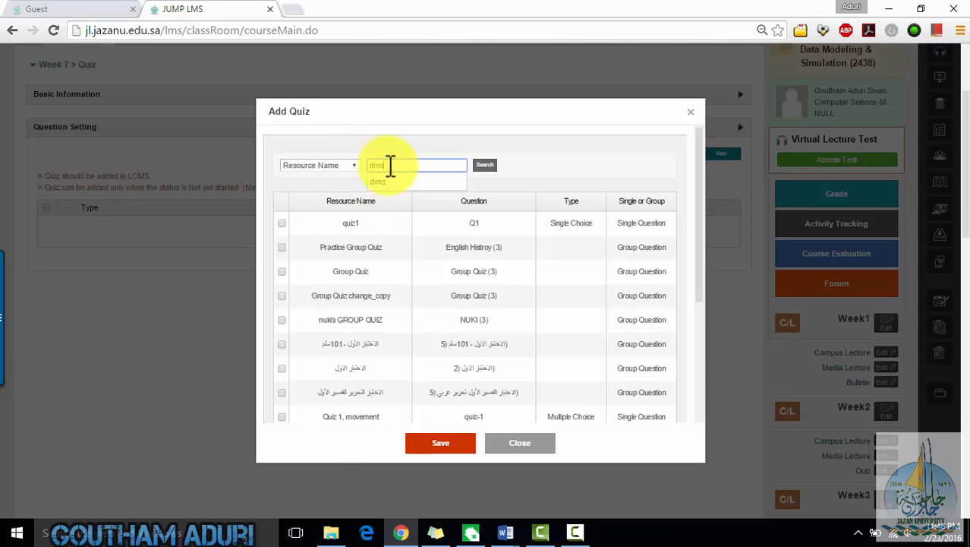
type("dms")
key("Return")
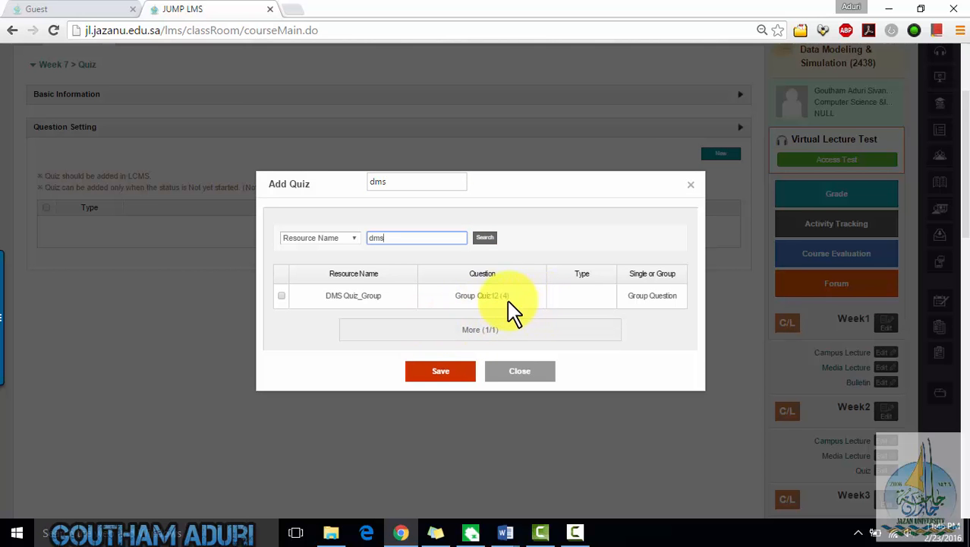
left_click(345, 239)
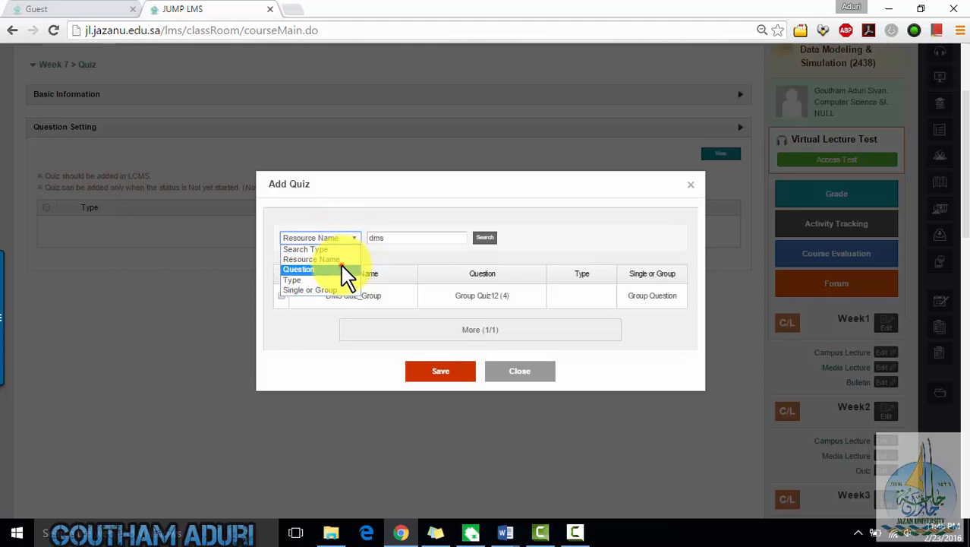
left_click(345, 269)
left_click(484, 238)
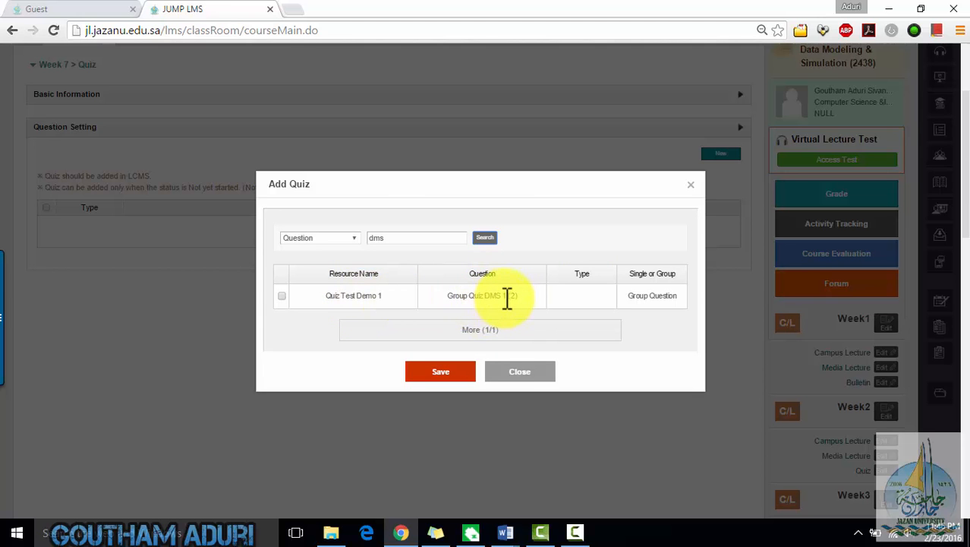
- Select Quiz Test Demo 1 in the search results and save it to the quiz
left_click(281, 297)
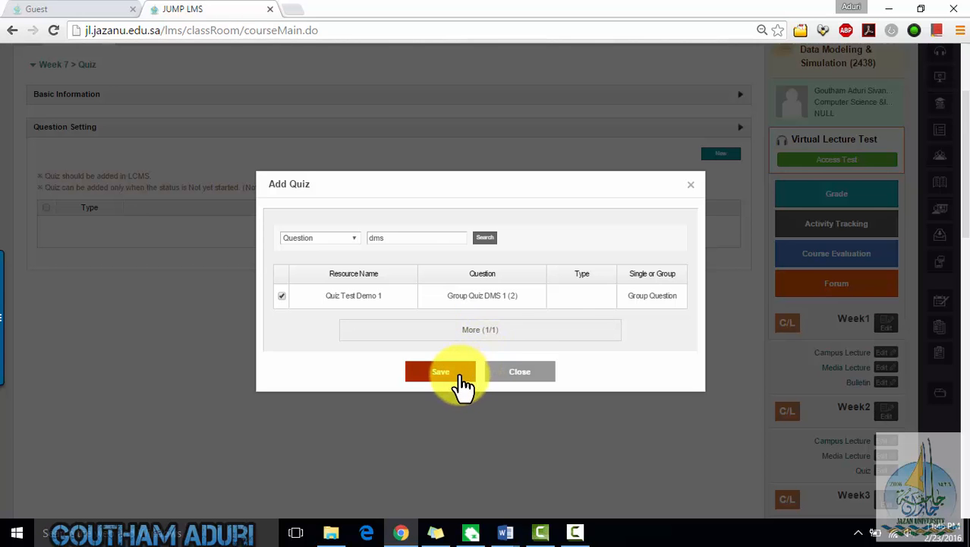
left_click(460, 373)
left_click(519, 333)
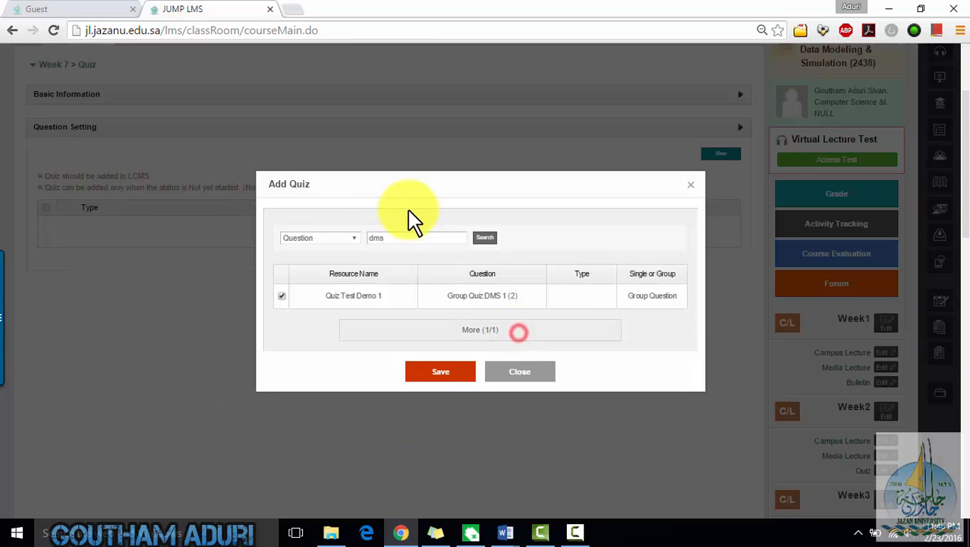
left_click(356, 240)
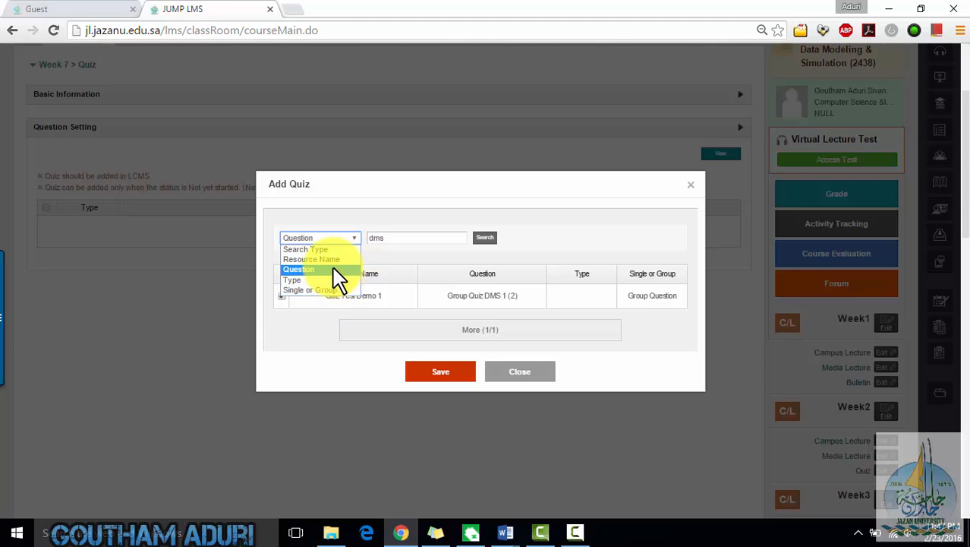
- Add the selected question group to the quiz and save the quiz's question settings
left_click(334, 269)
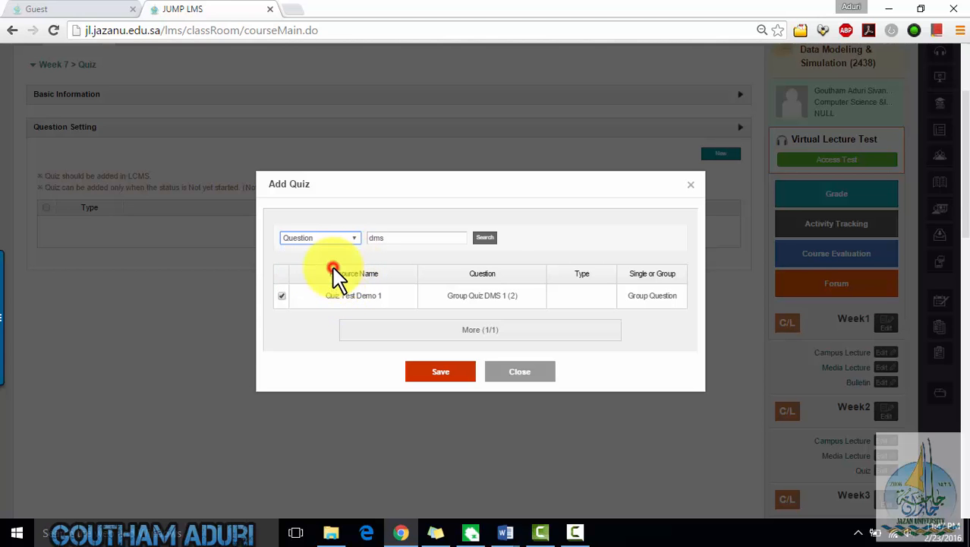
left_click(467, 370)
left_click(446, 331)
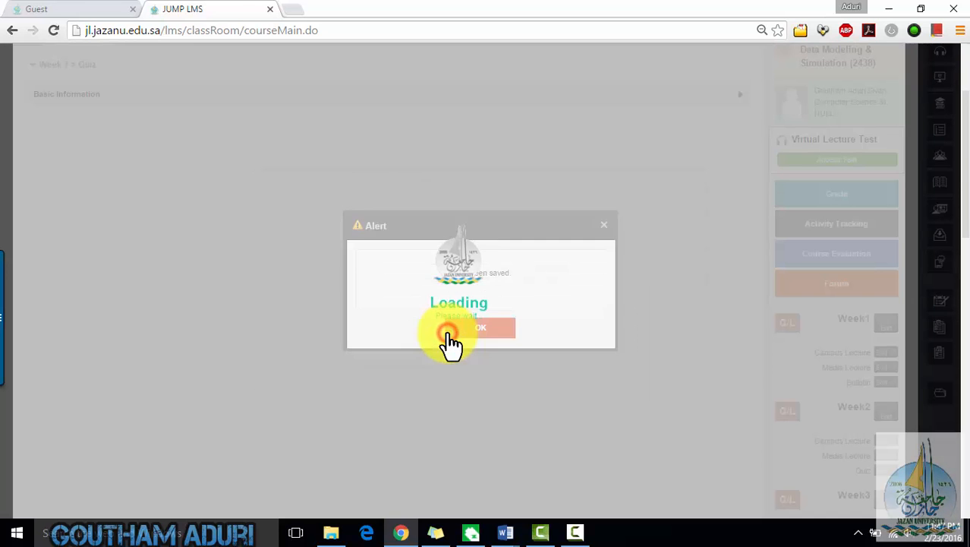
left_click(480, 328)
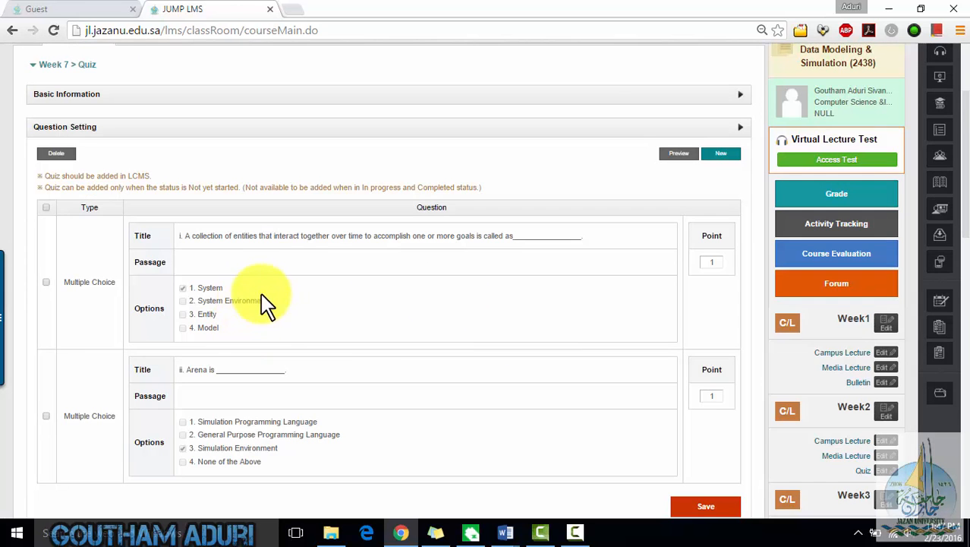
scroll(288, 327, "down", 2)
scroll(302, 334, "up", 2)
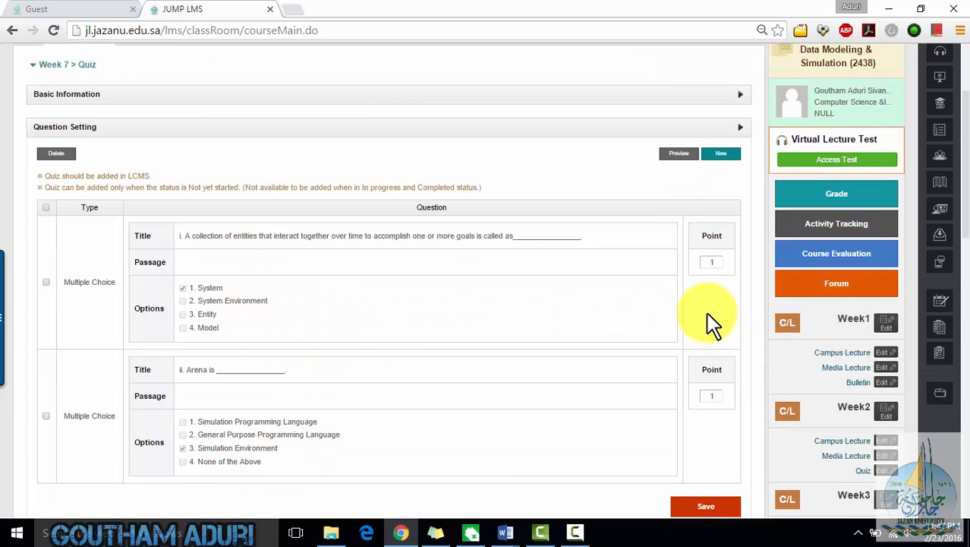
scroll(710, 327, "down", 2)
left_click(706, 365)
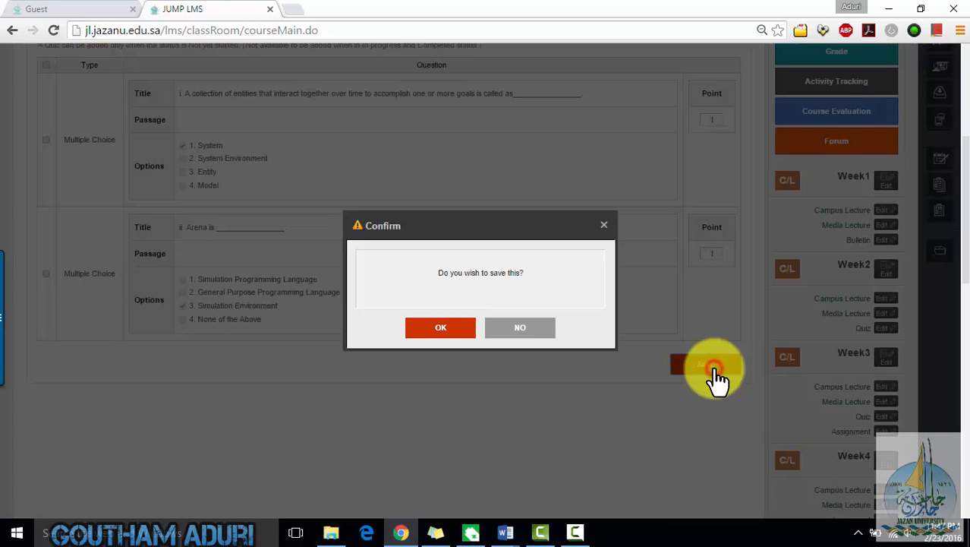
left_click(440, 343)
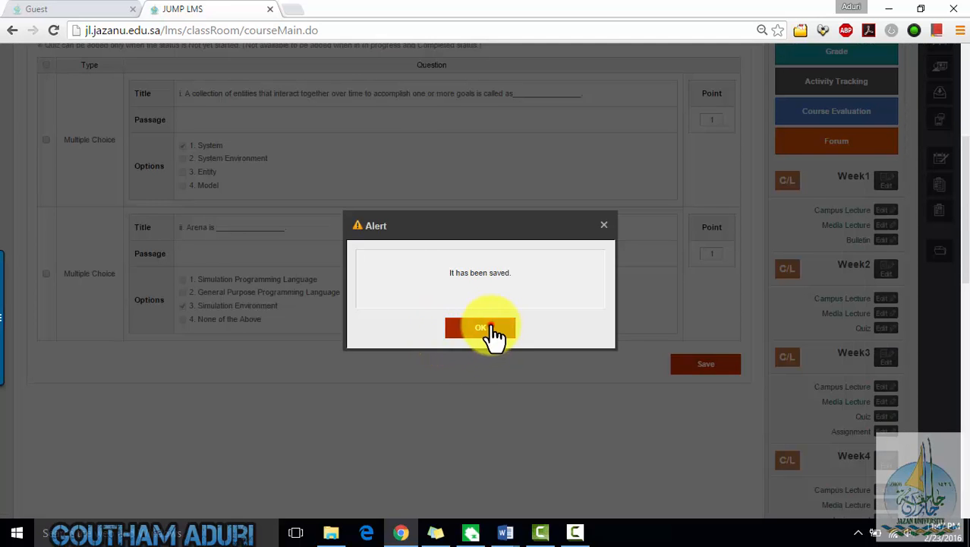
left_click(492, 334)
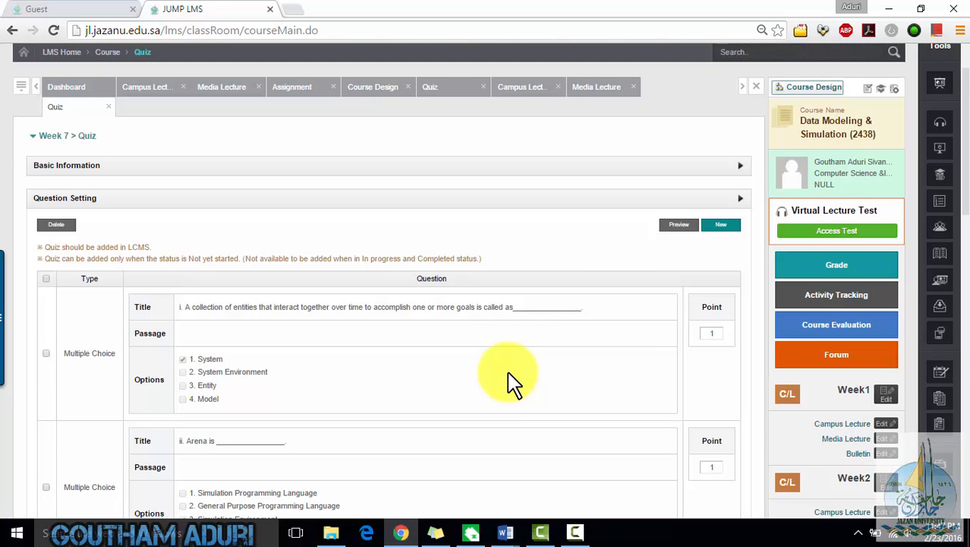
- Preview the quiz and review its questions and marked answers
left_click(679, 228)
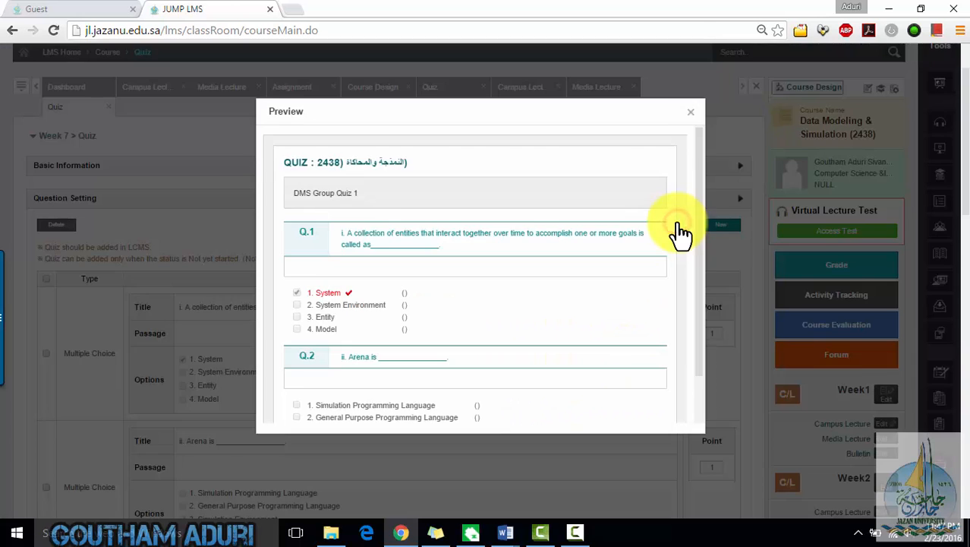
scroll(455, 282, "down", 2)
scroll(455, 281, "up", 1)
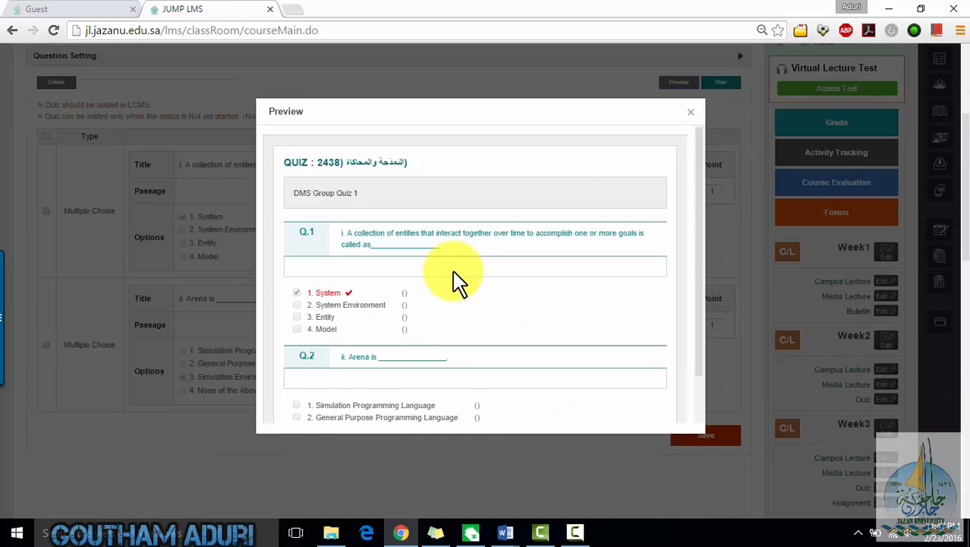
scroll(456, 281, "down", 1)
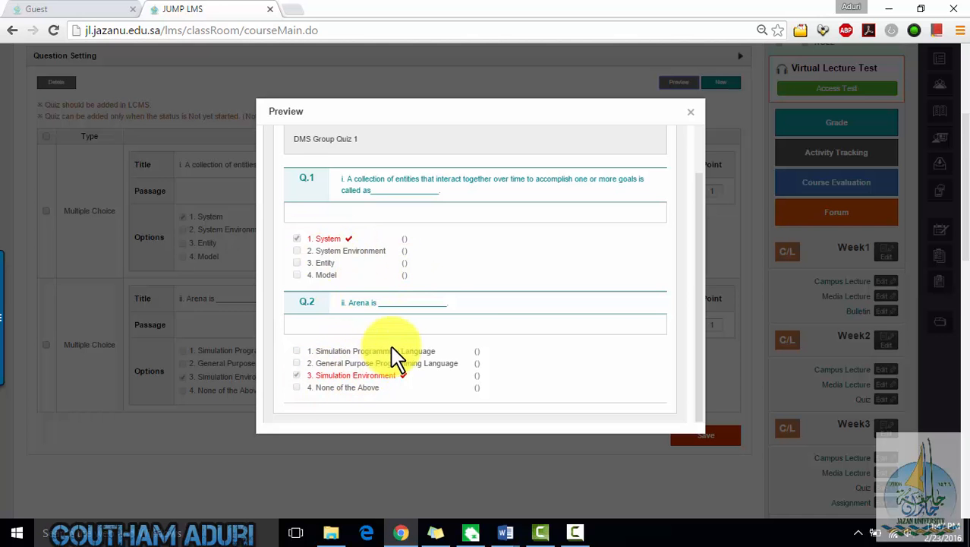
scroll(402, 357, "down", 1)
scroll(456, 349, "up", 1)
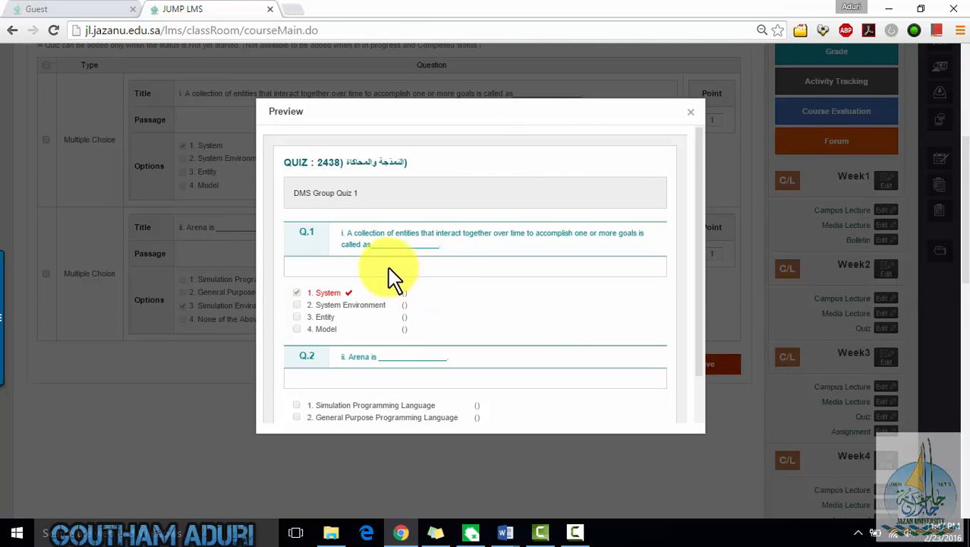
scroll(542, 341, "down", 3)
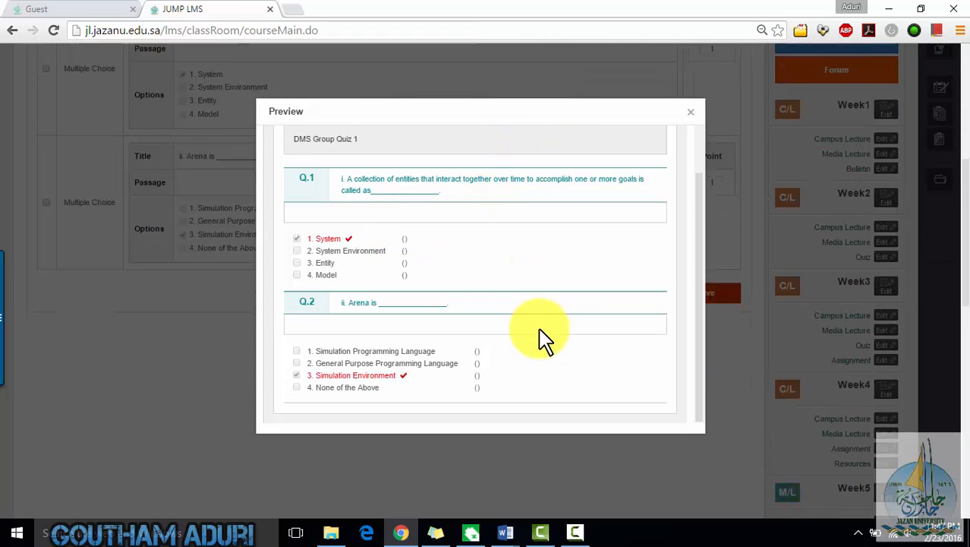
left_click(687, 118)
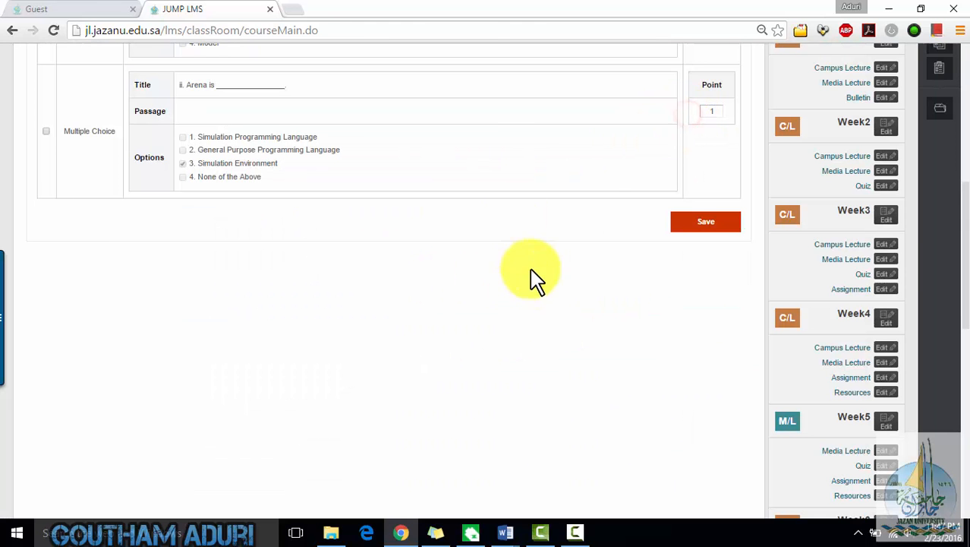
- Open Week 7's Assignment and start adding a new assignment
scroll(205, 228, "up", 2)
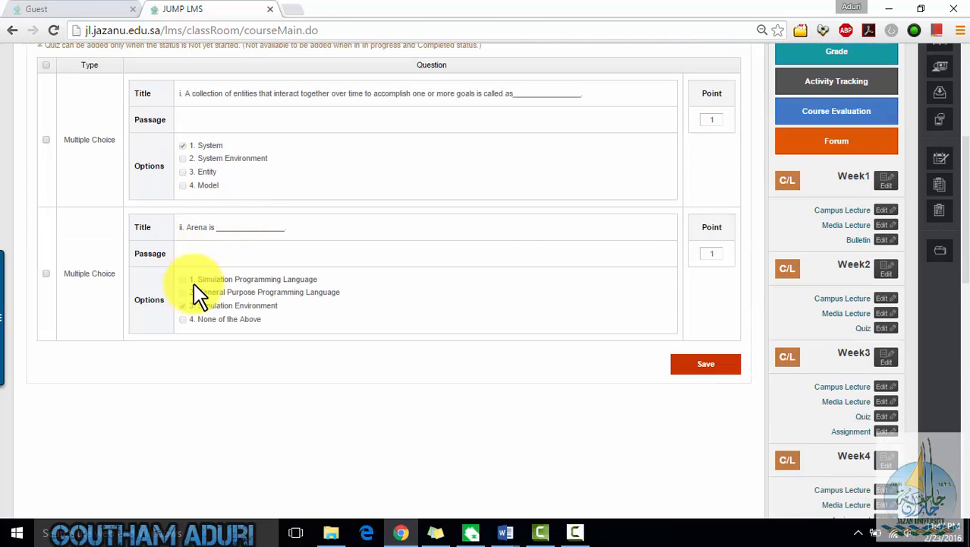
scroll(628, 271, "up", 3)
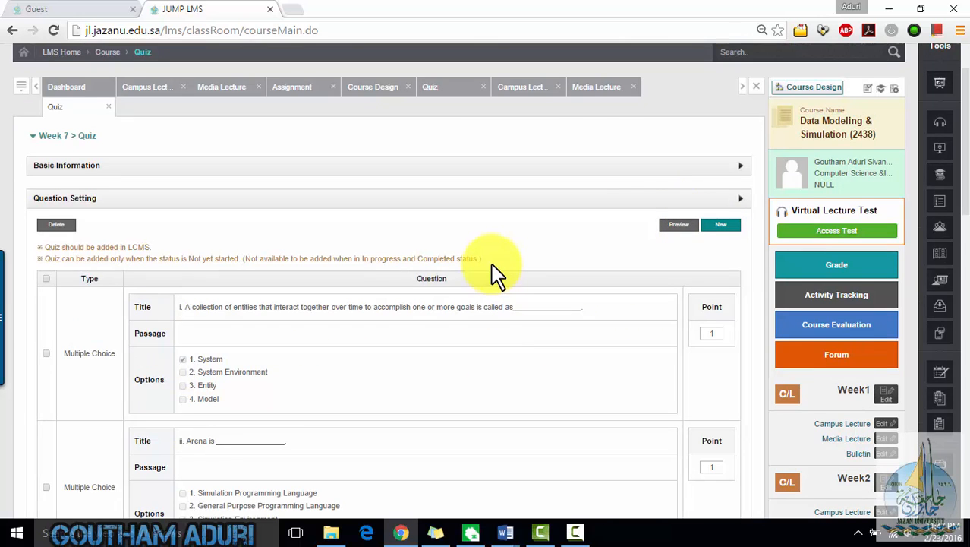
scroll(813, 288, "down", 9)
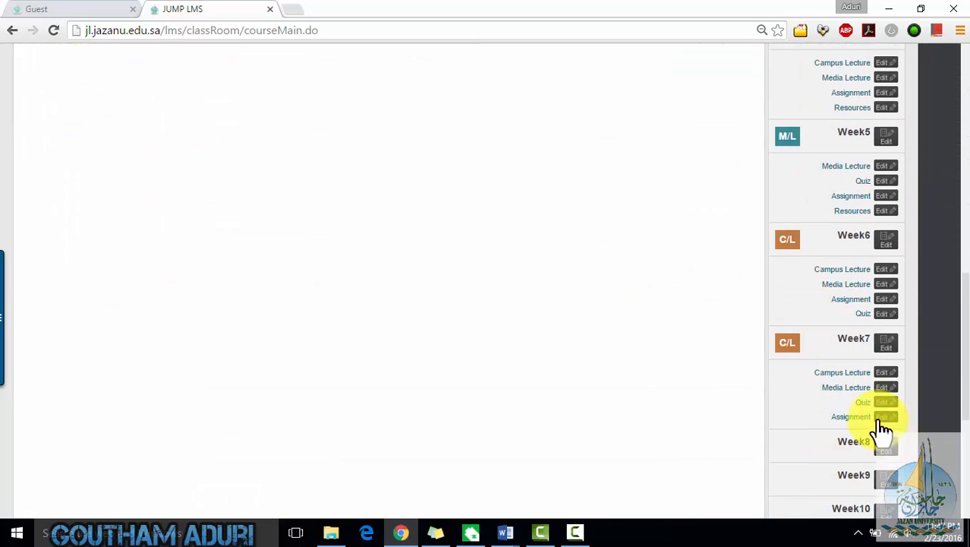
left_click(866, 420)
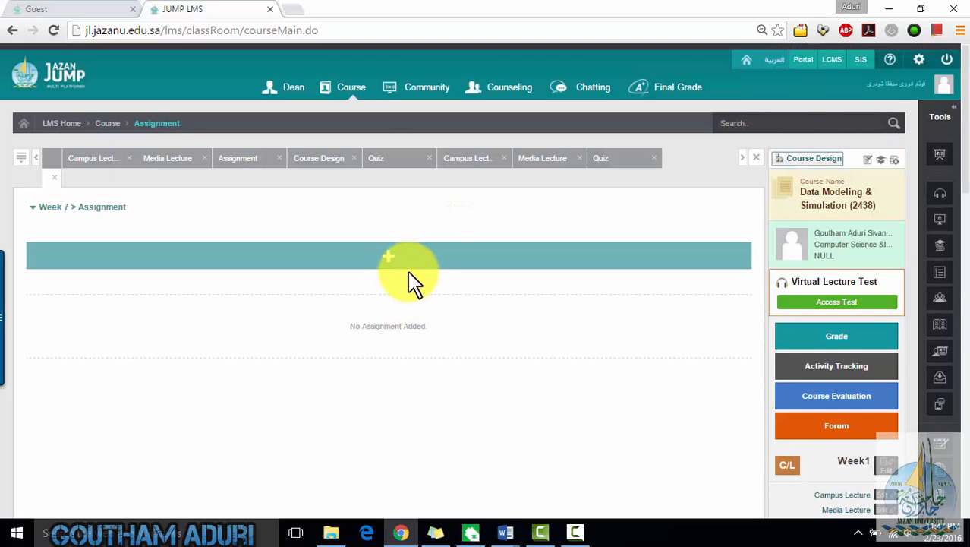
scroll(403, 273, "down", 2)
left_click(395, 114)
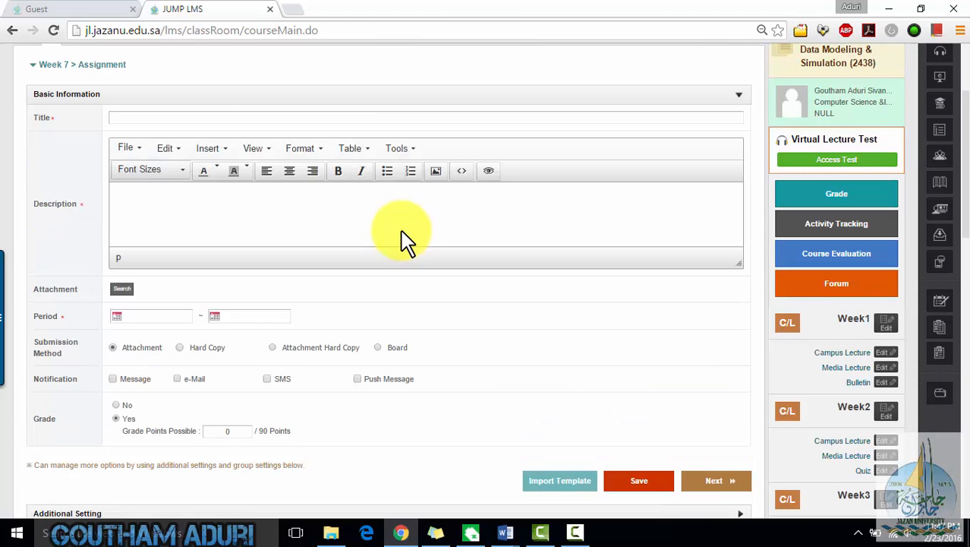
- Title the assignment DMS Assignment -1 and give it the description This is DMS Assignment -1
left_click(241, 115)
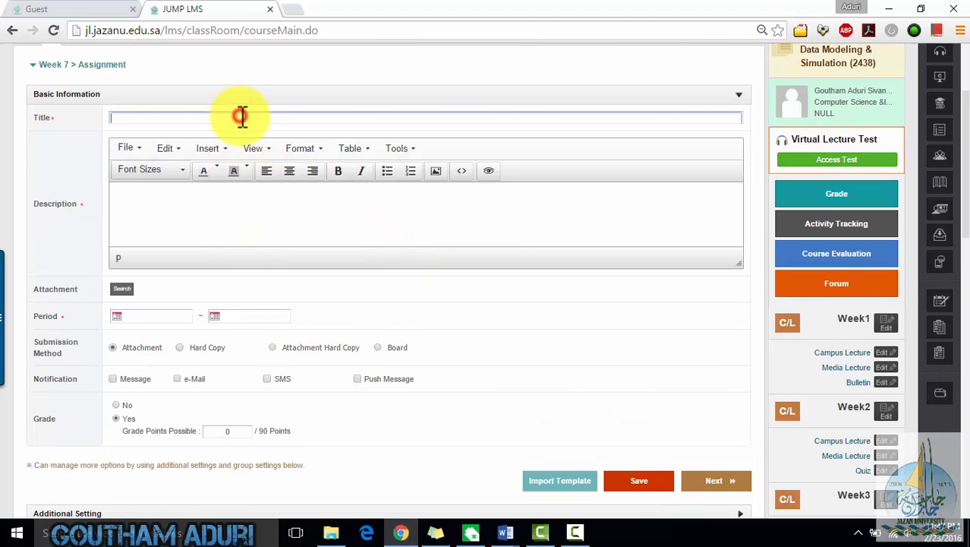
type("DMS Assignment -1")
left_click(217, 210)
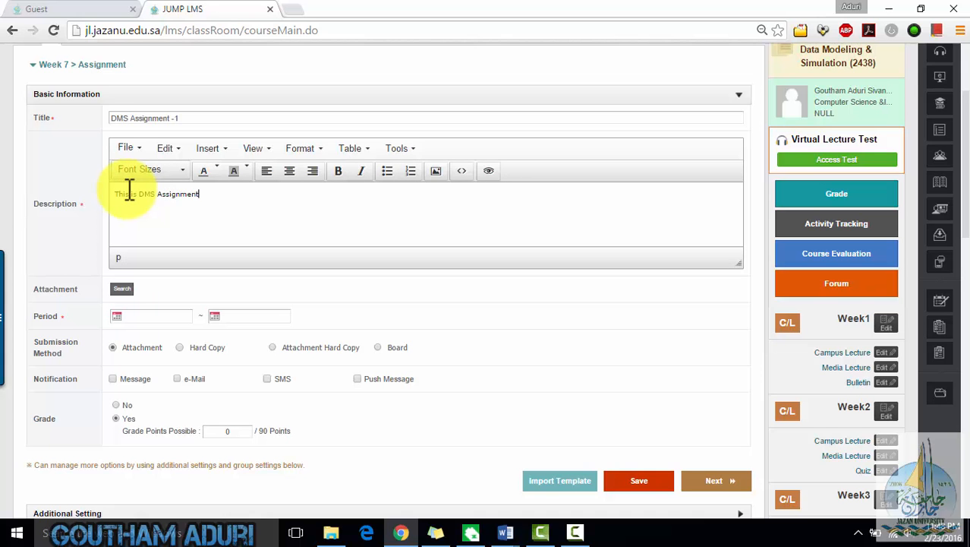
- Open the attachment resource browser, look through the resources and search by resource name for data model
left_click(122, 289)
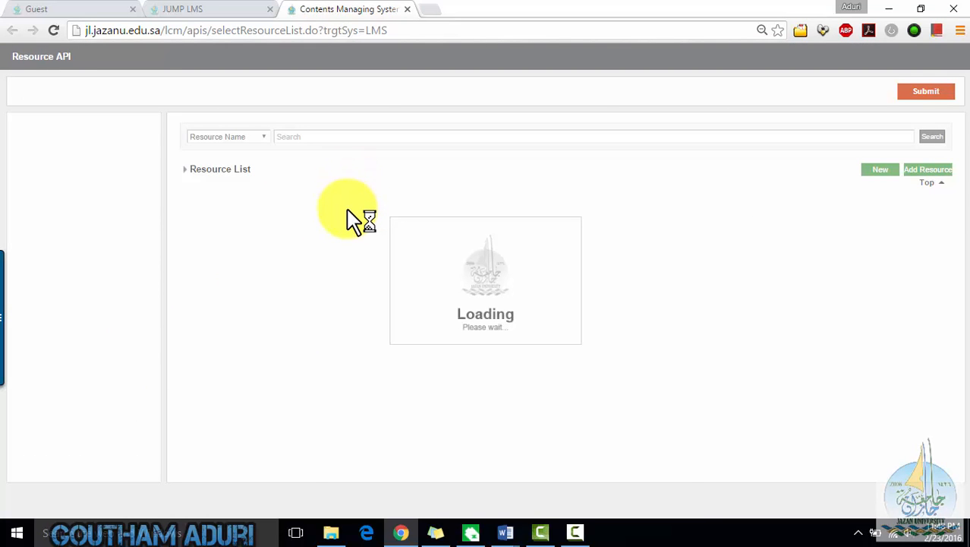
left_click(334, 129)
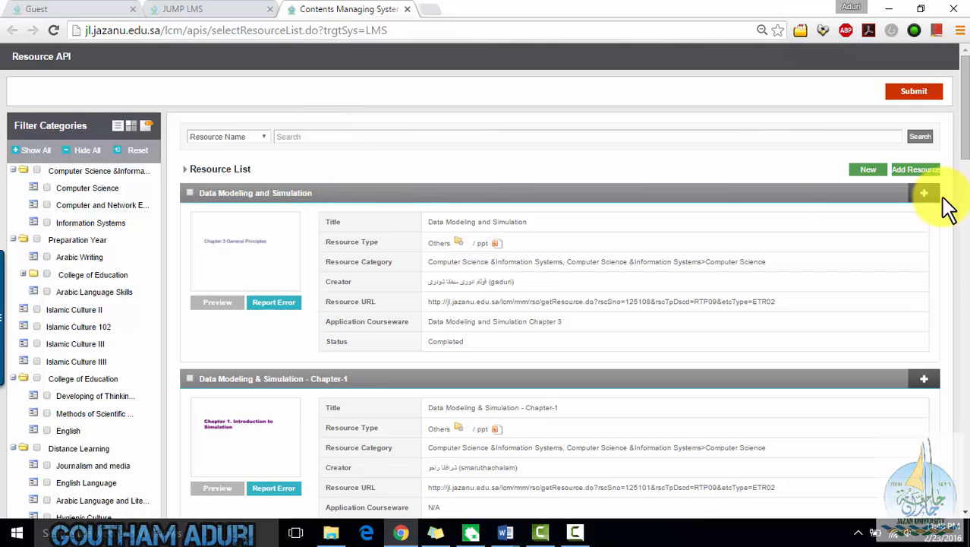
scroll(551, 262, "down", 5)
scroll(552, 266, "down", 1)
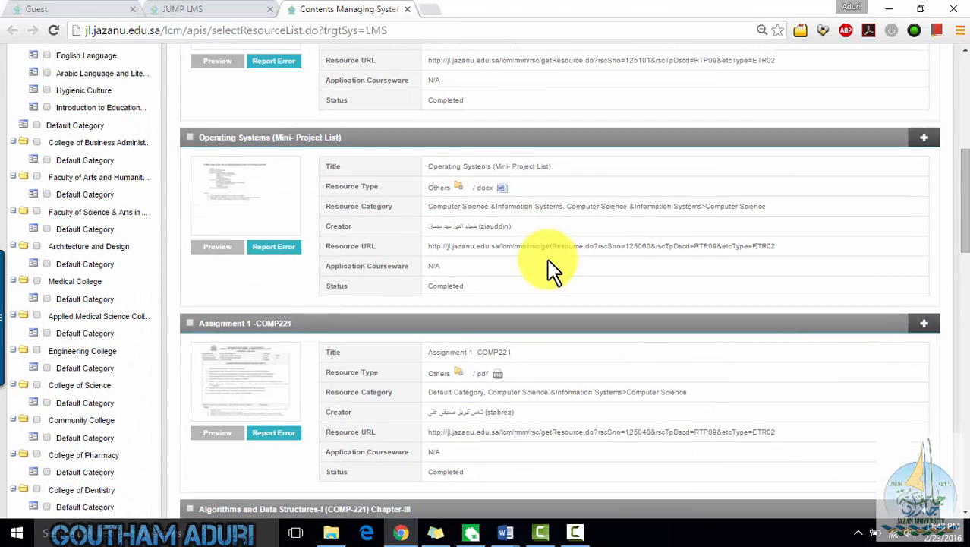
scroll(552, 266, "down", 12)
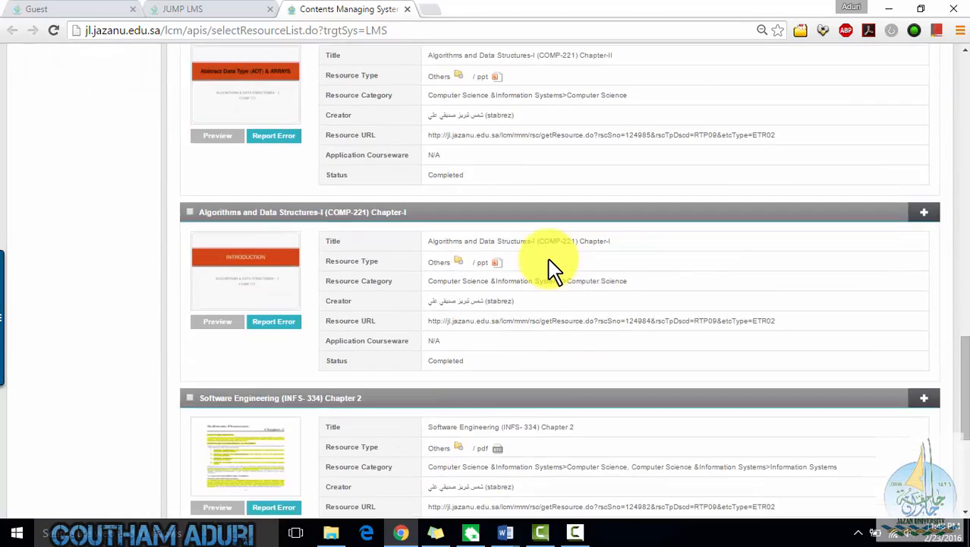
scroll(552, 266, "down", 1)
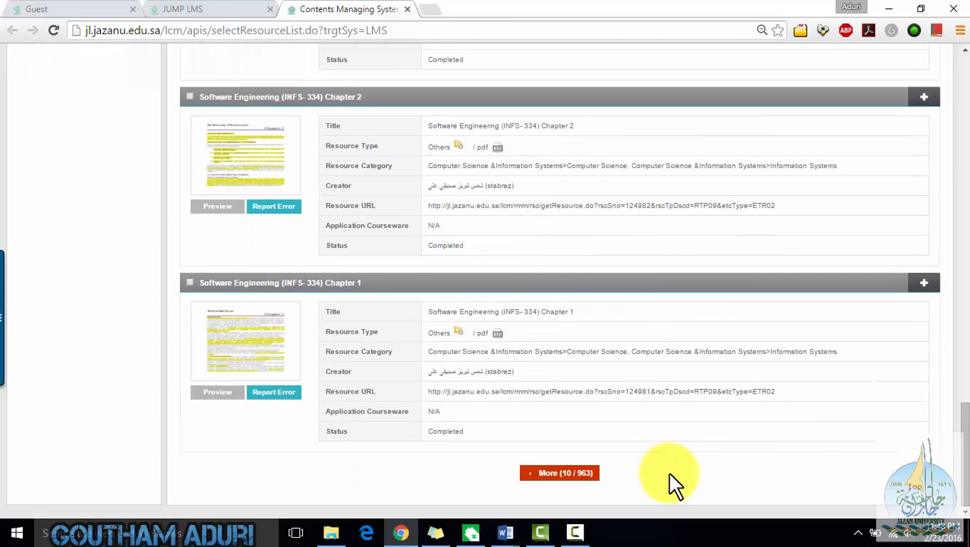
left_click(583, 468)
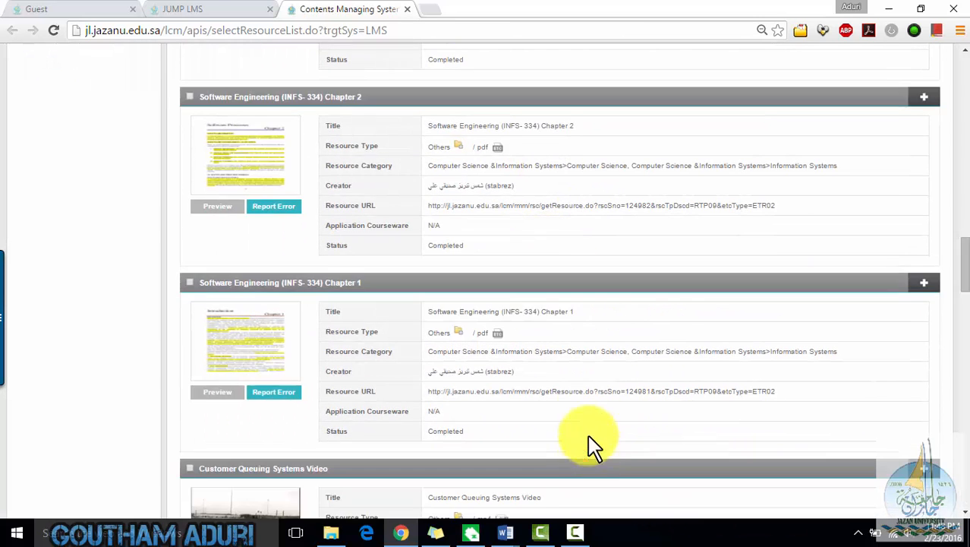
scroll(587, 444, "up", 12)
scroll(592, 376, "up", 15)
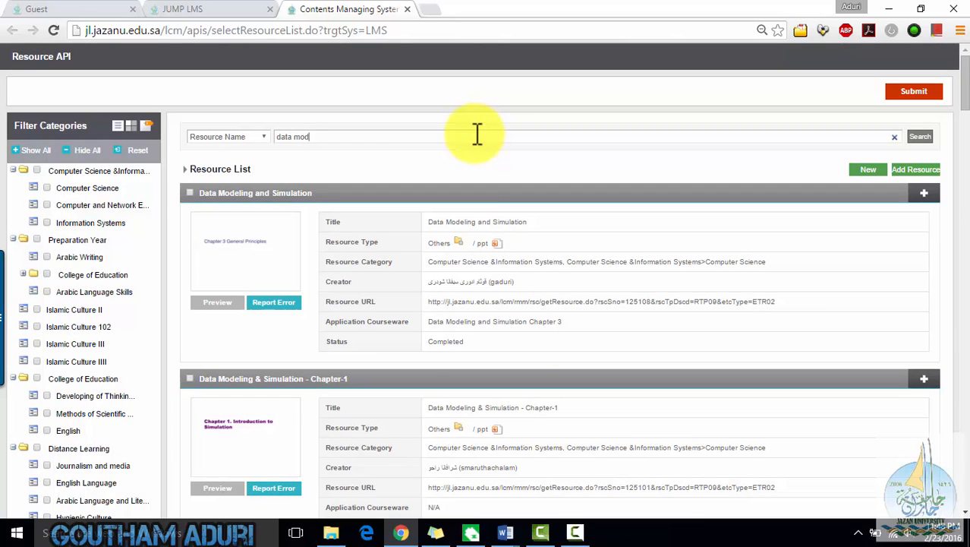
key("Return")
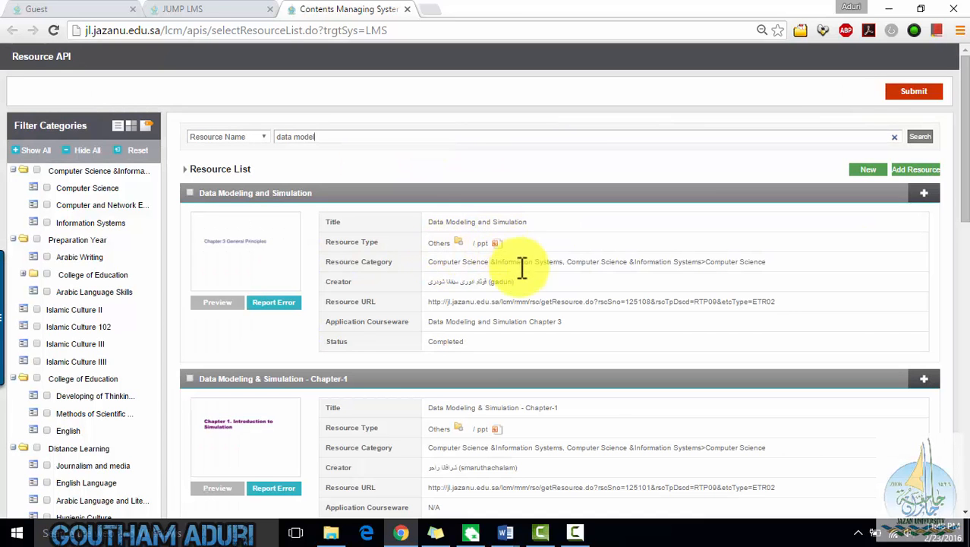
- Select the Data Modeling and Simulation Assignment -1 resource and submit it as the assignment's attachment
scroll(528, 303, "down", 4)
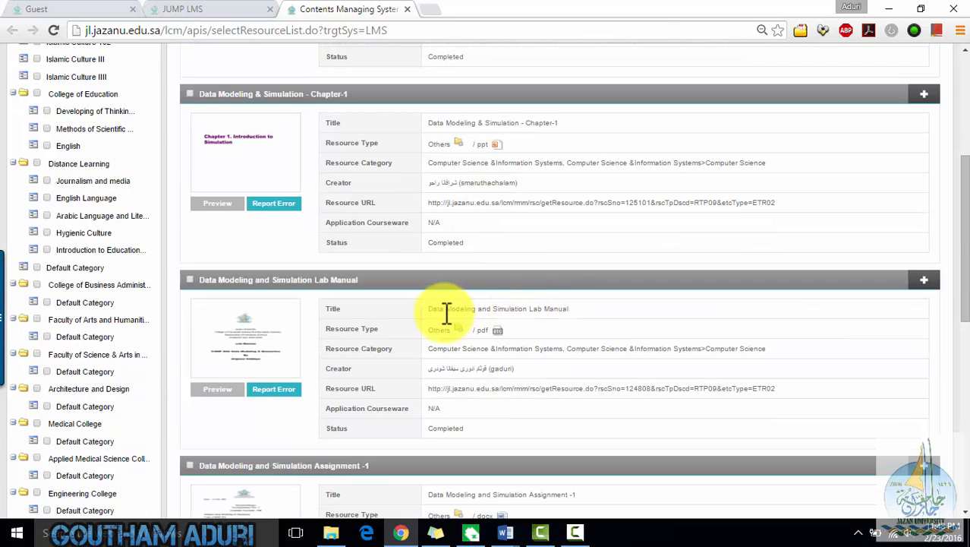
scroll(471, 326, "down", 2)
left_click(191, 323)
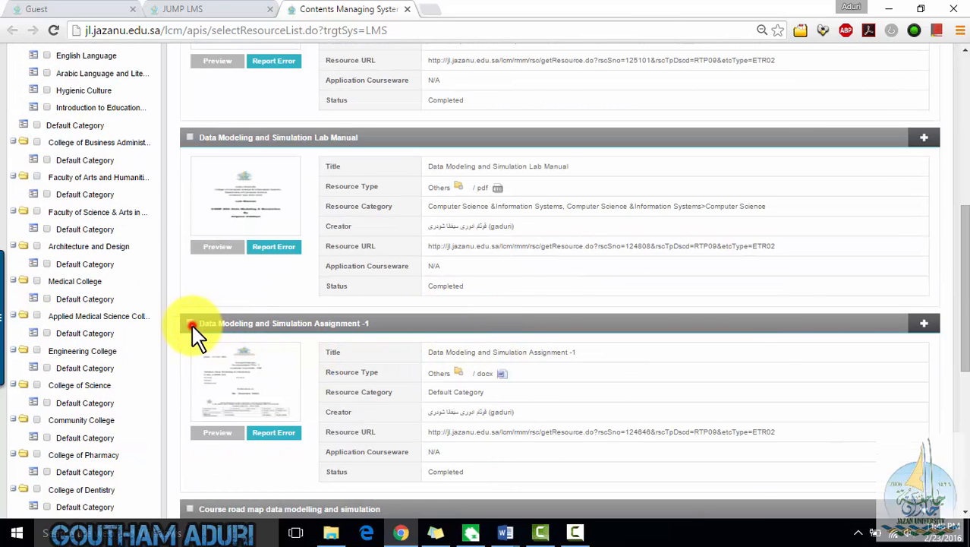
scroll(542, 418, "down", 3)
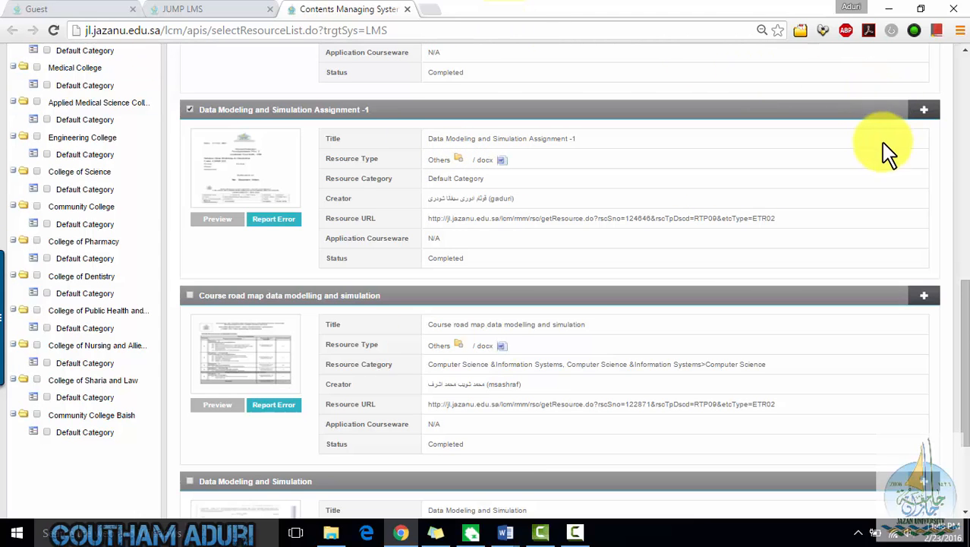
scroll(898, 182, "down", 3)
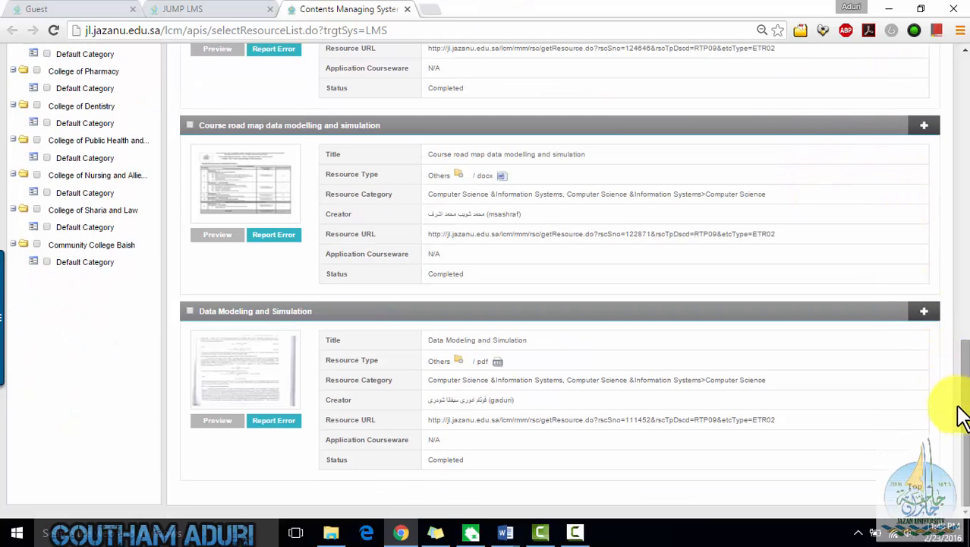
scroll(920, 389, "up", 11)
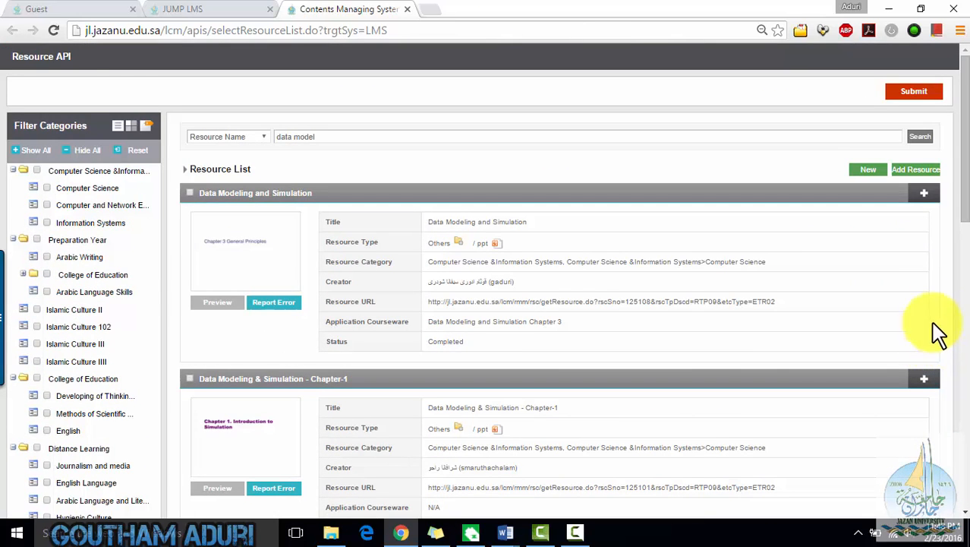
left_click(928, 168)
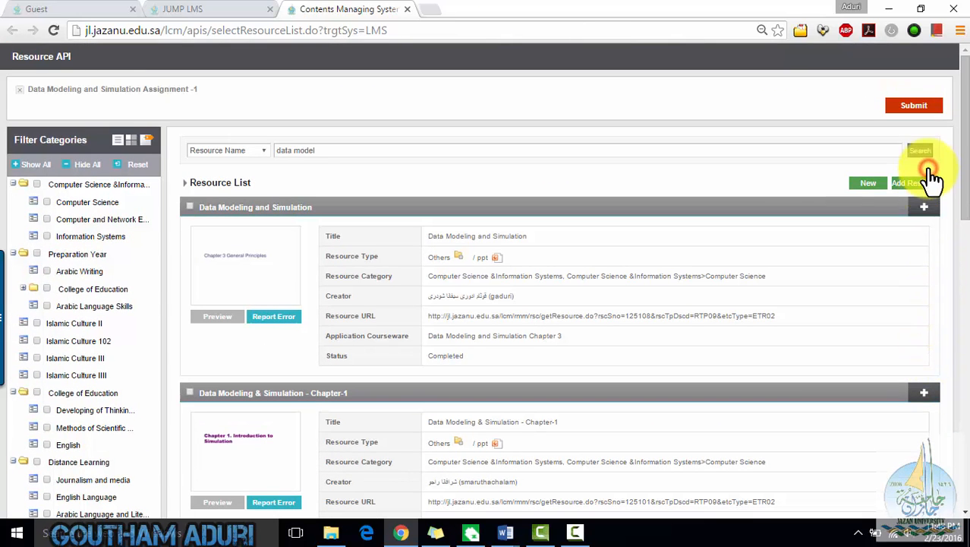
left_click(917, 106)
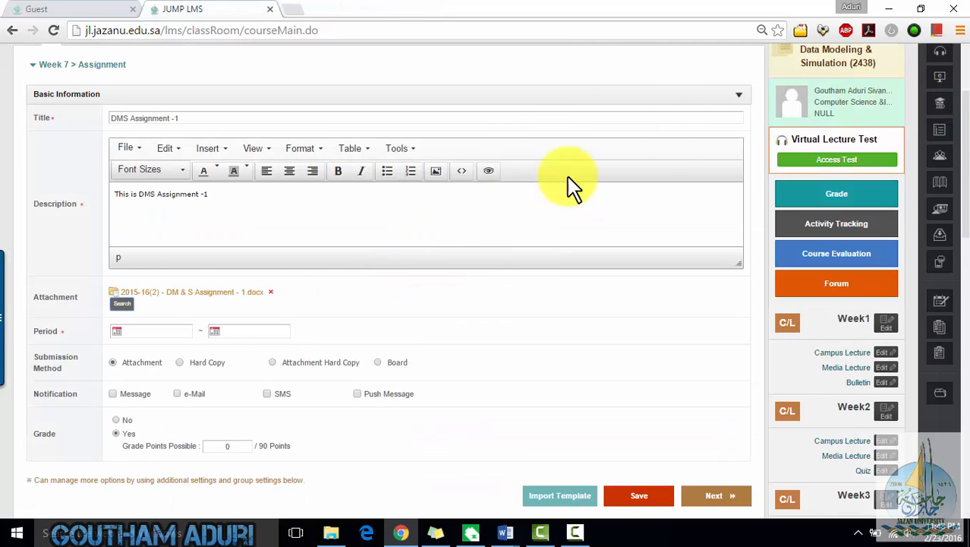
- Set the assignment period from 28/02/2016 to 10/03/2016
left_click(147, 332)
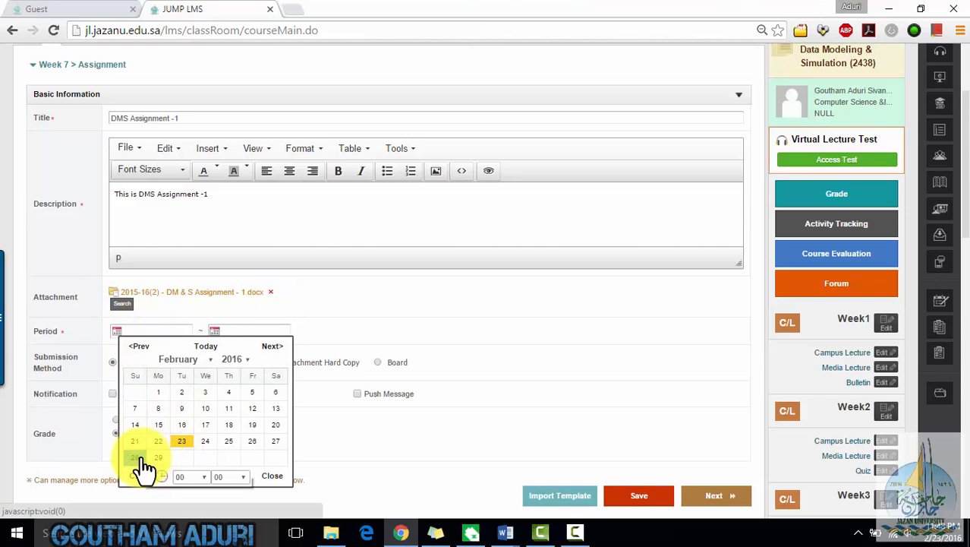
left_click(136, 458)
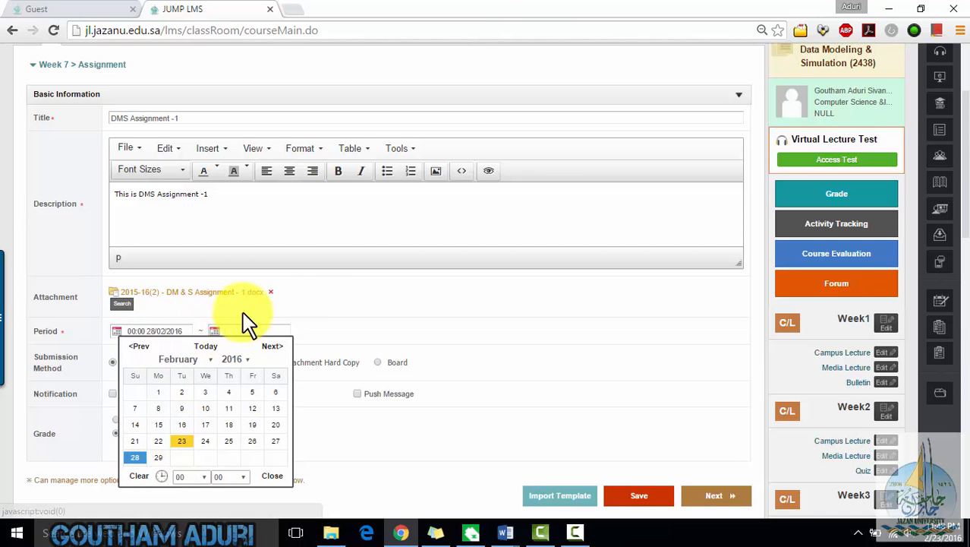
left_click(328, 315)
left_click(214, 334)
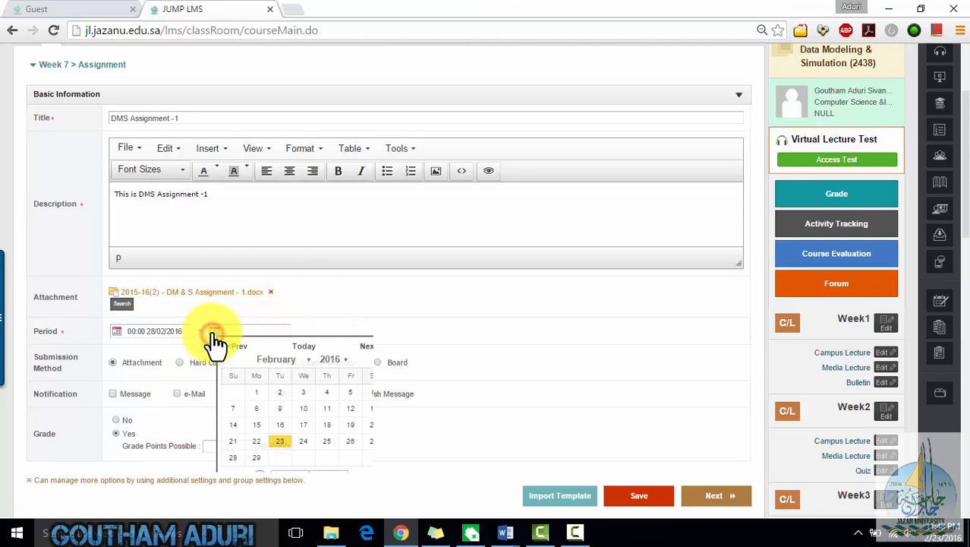
left_click(307, 361)
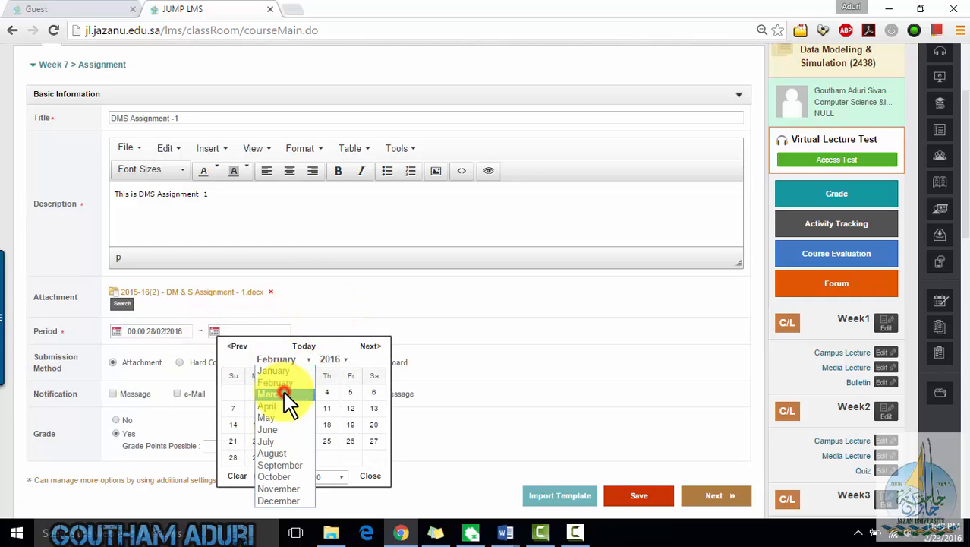
left_click(294, 393)
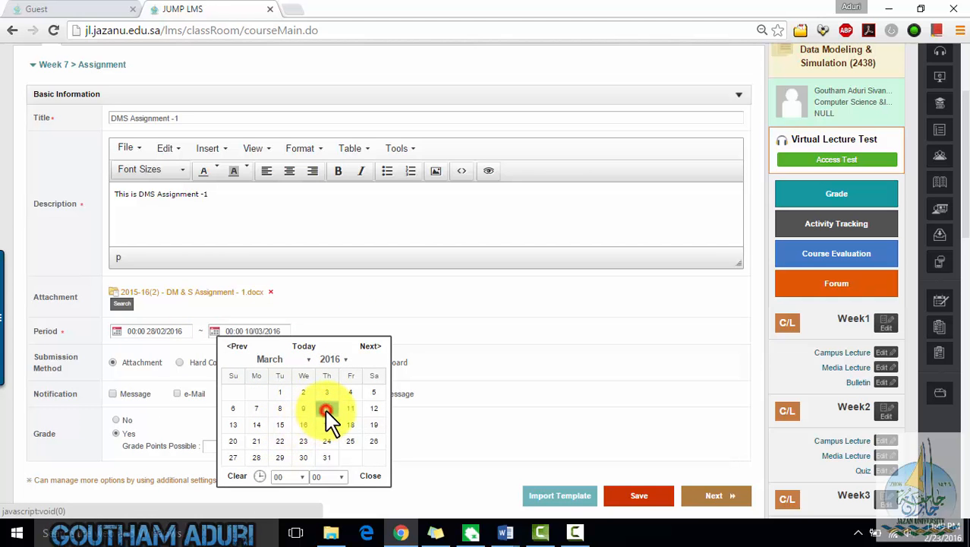
left_click(418, 335)
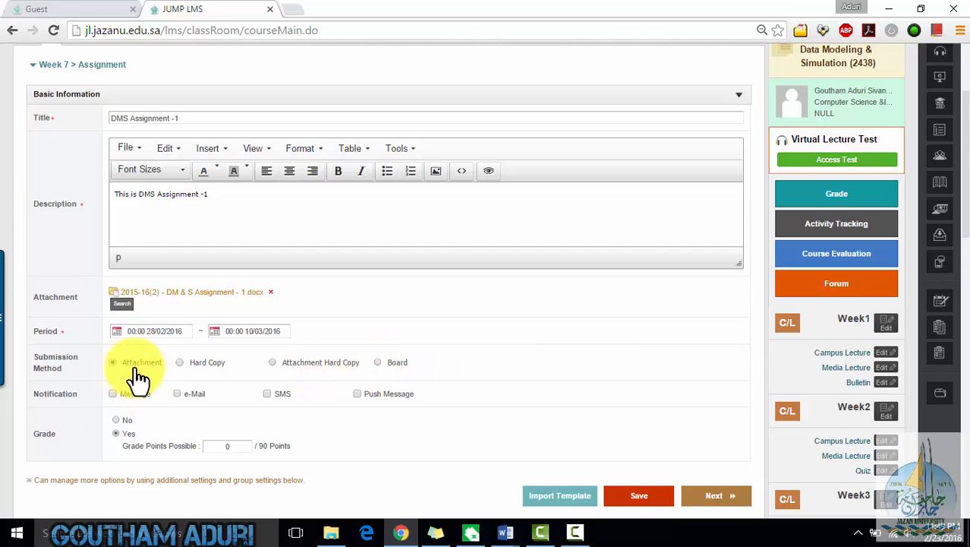
- Choose Attachment Hard Copy as the submission method and continue to the additional settings
left_click(182, 362)
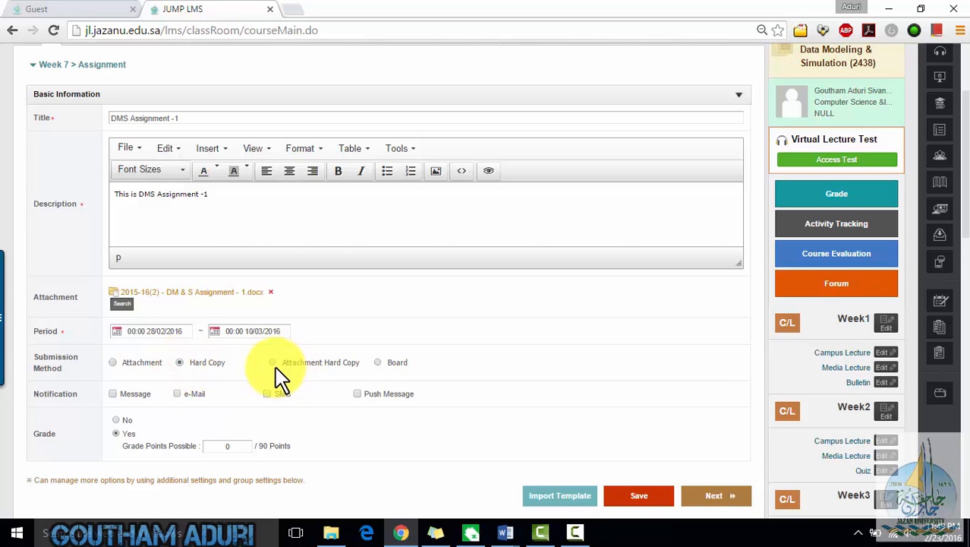
left_click(272, 363)
scroll(692, 406, "down", 2)
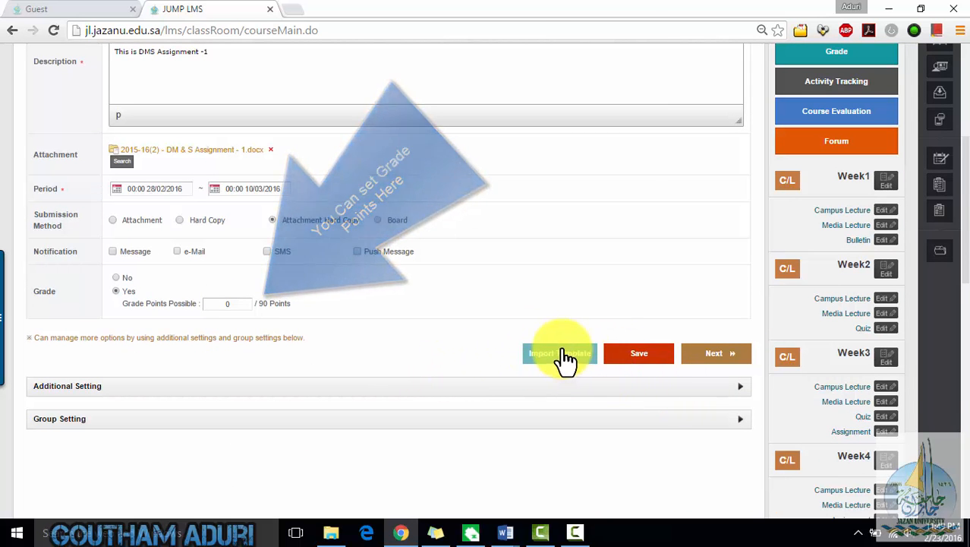
left_click(703, 368)
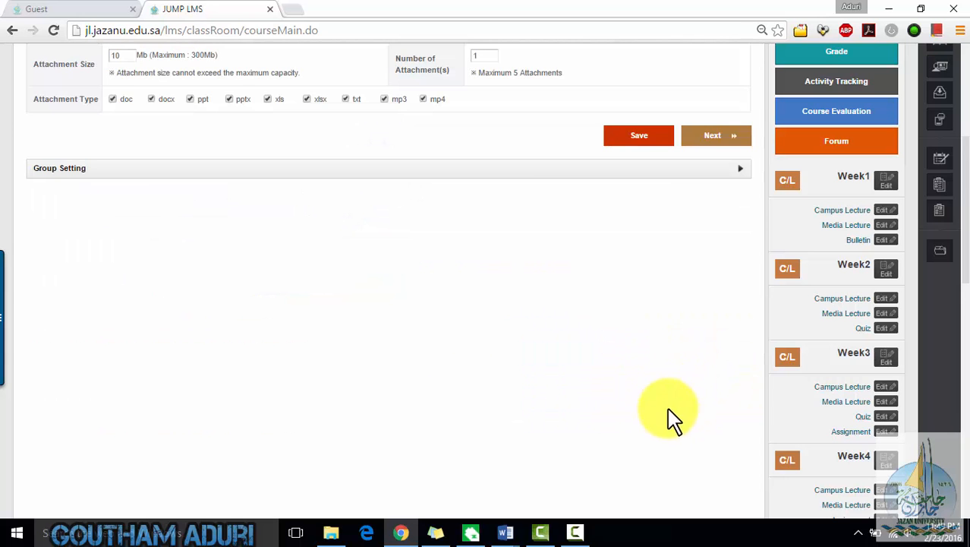
- Review the attachment size and number-of-attachments limits in the additional settings
scroll(608, 434, "up", 4)
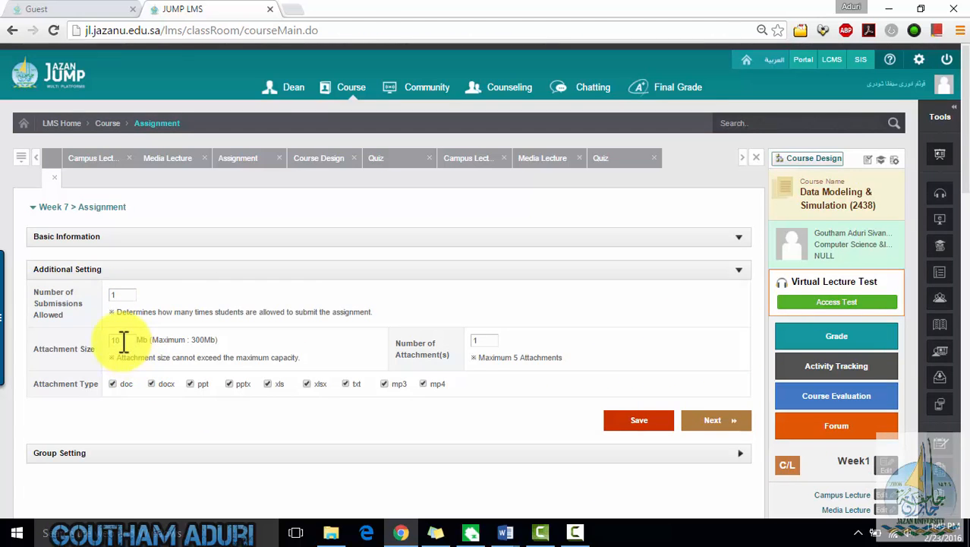
left_click_drag(91, 340, 163, 336)
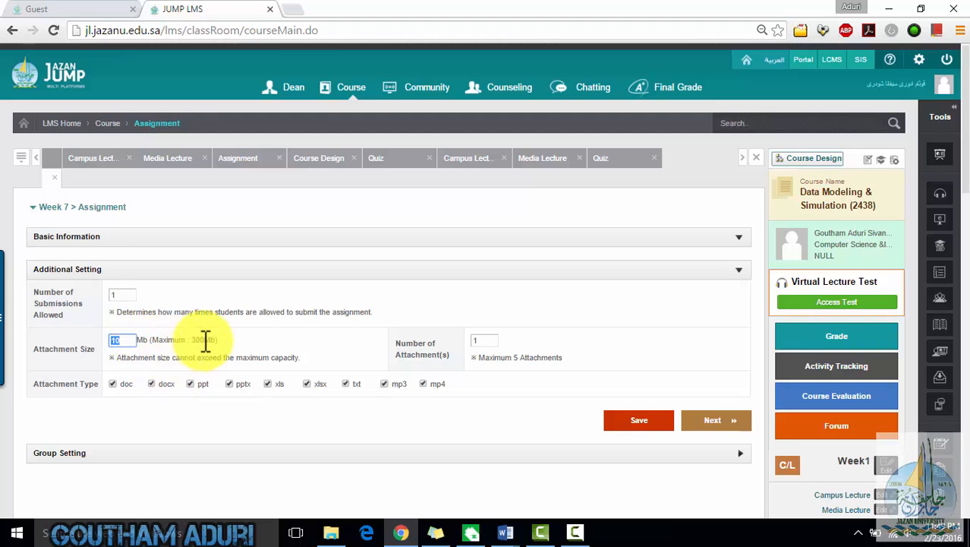
left_click_drag(151, 340, 218, 340)
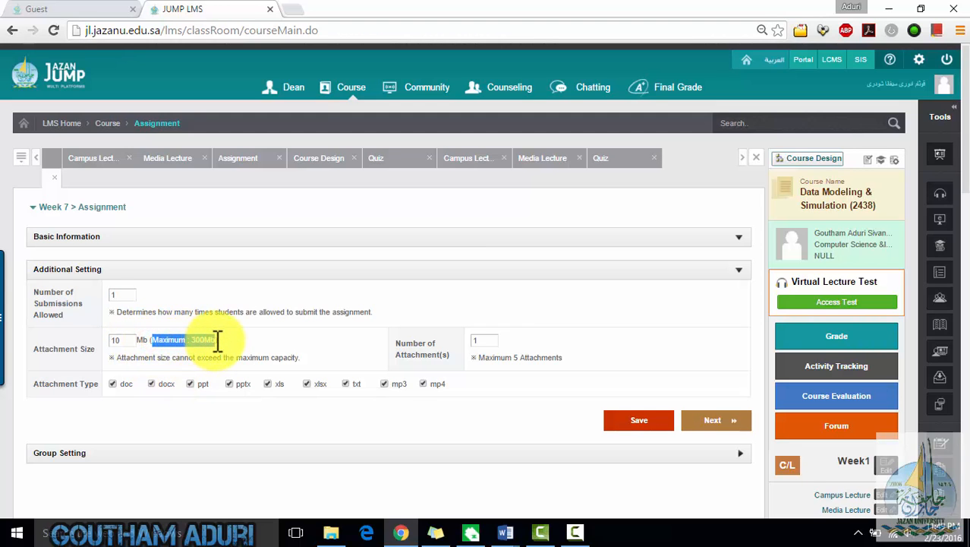
left_click(243, 340)
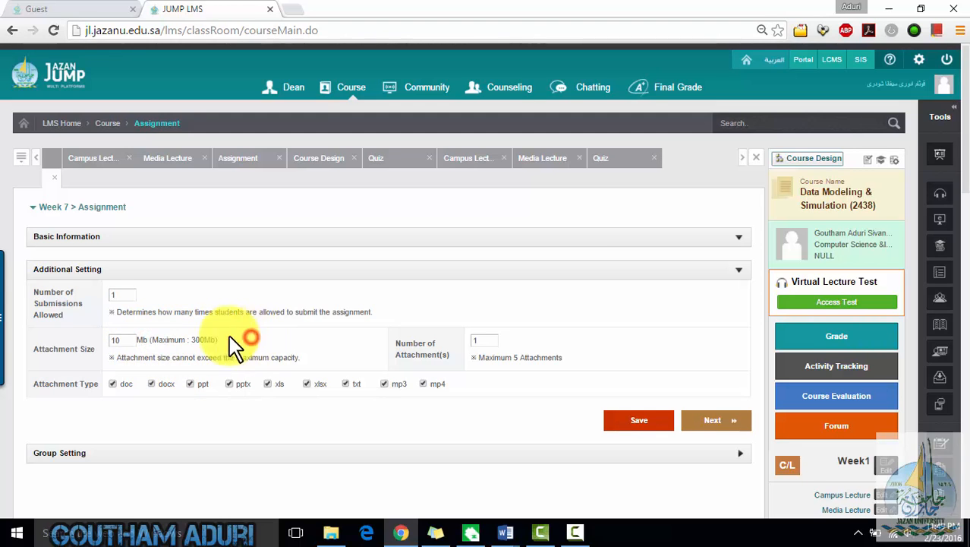
left_click_drag(156, 339, 211, 342)
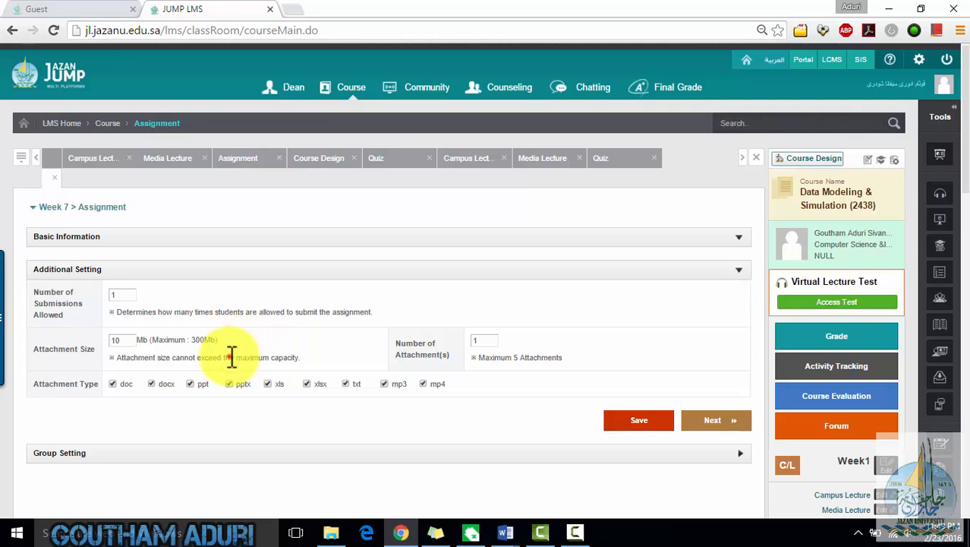
left_click_drag(230, 357, 278, 358)
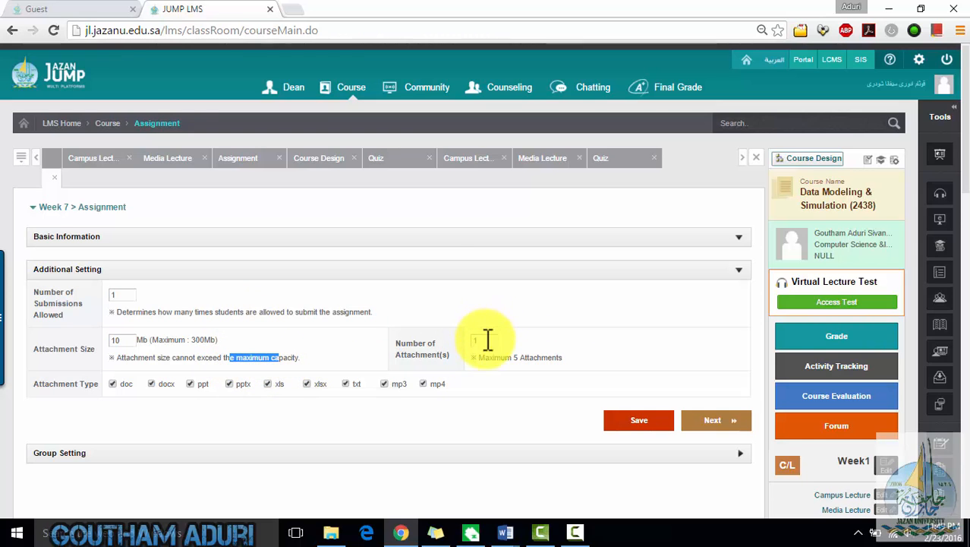
left_click_drag(494, 357, 548, 364)
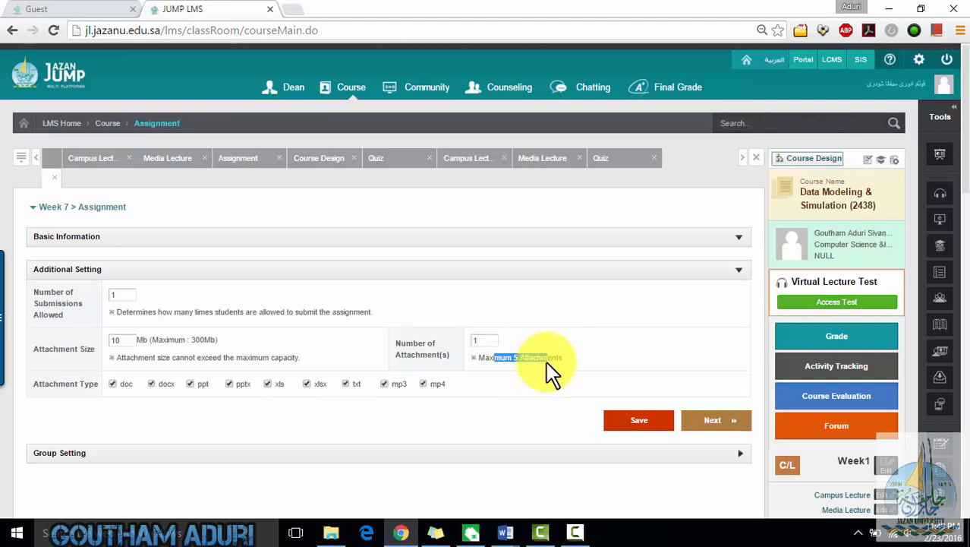
left_click(561, 322)
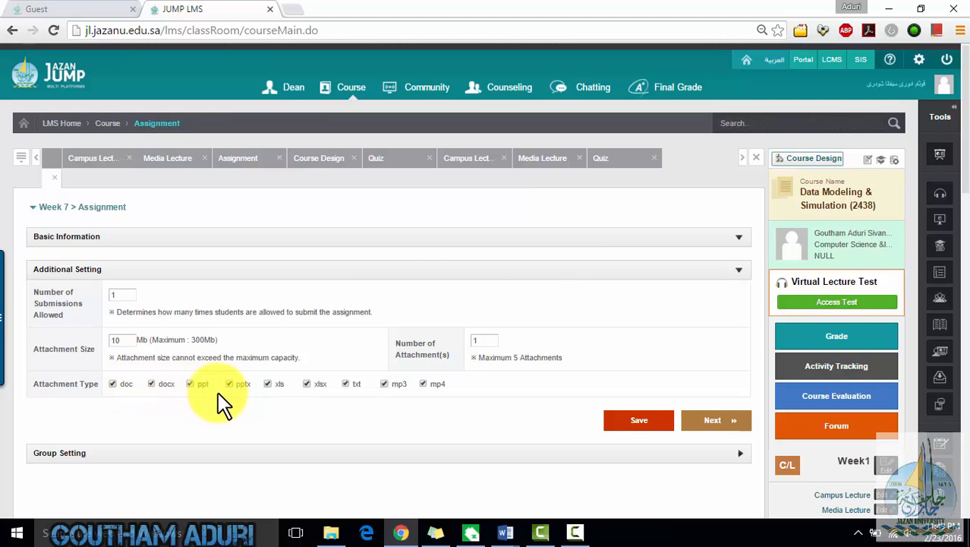
- Restrict allowed attachment types by unchecking xls, xlsx, mp3 and mp4, then continue to group settings
left_click(266, 384)
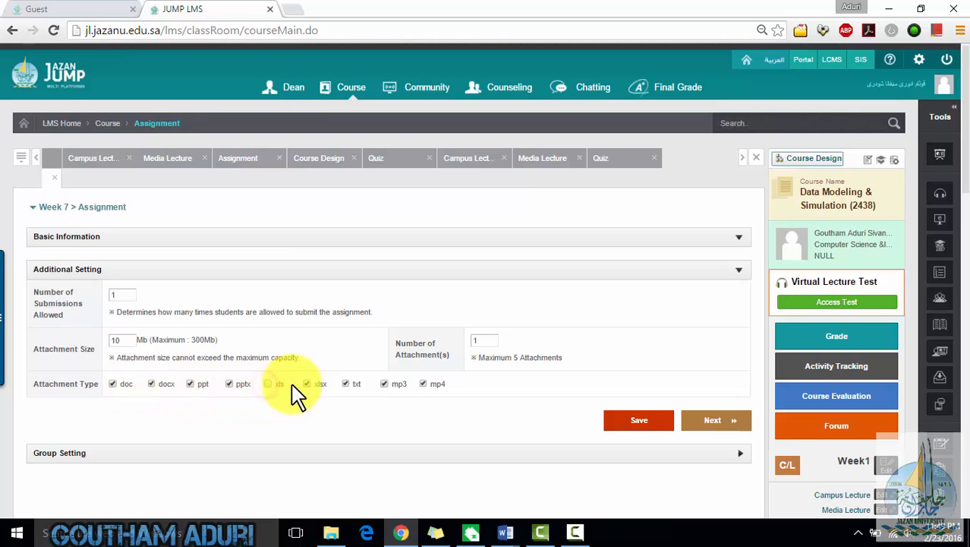
left_click(301, 384)
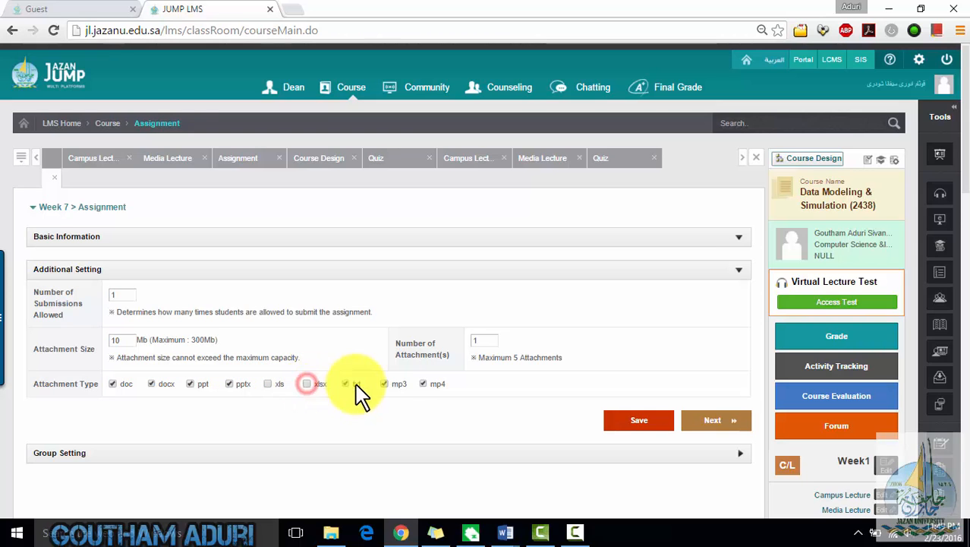
left_click(384, 384)
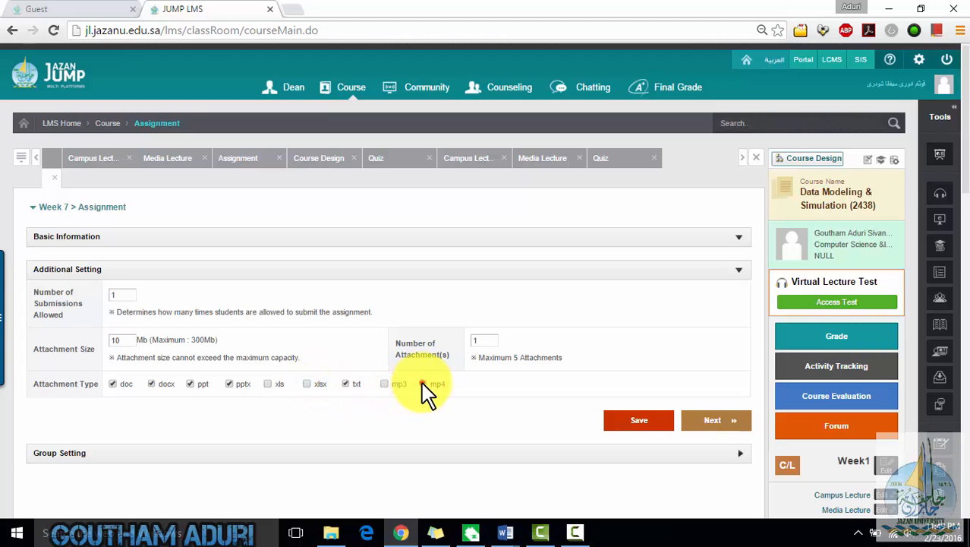
left_click(425, 384)
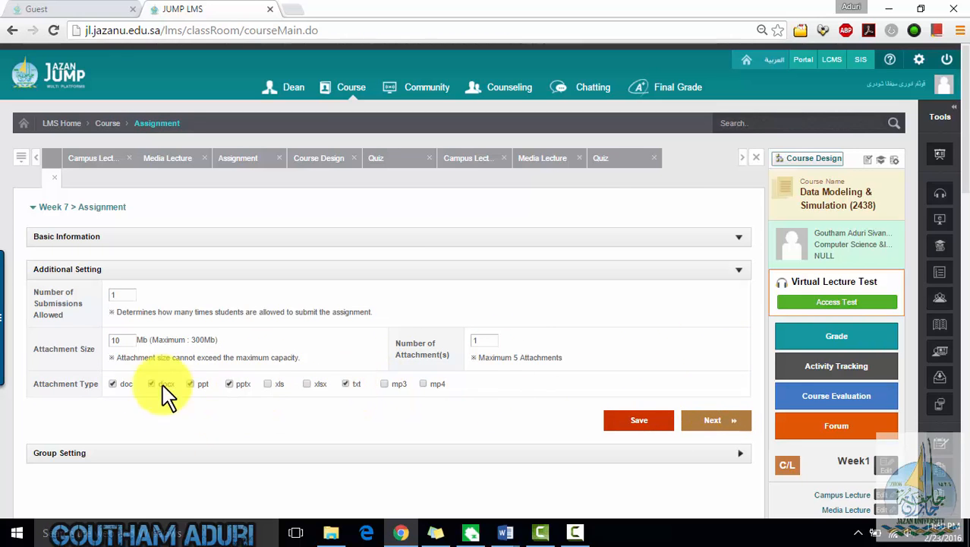
left_click(709, 424)
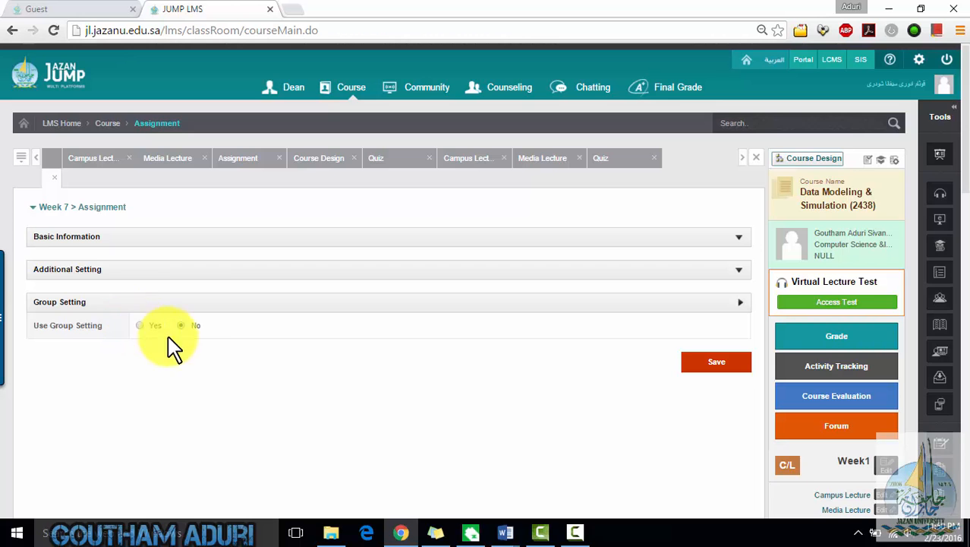
- Save the assignment with group setting left at No and acknowledge the save
left_click(704, 366)
left_click(427, 333)
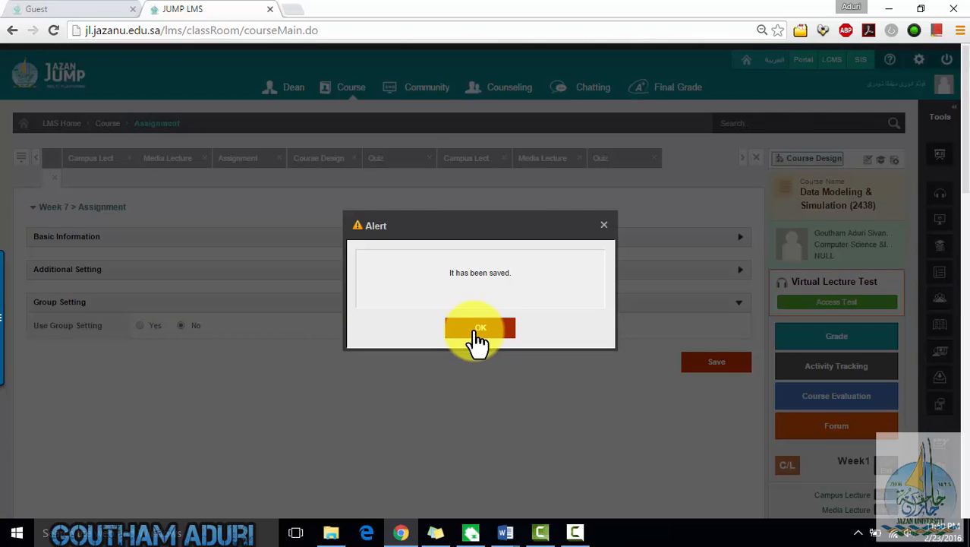
left_click(477, 332)
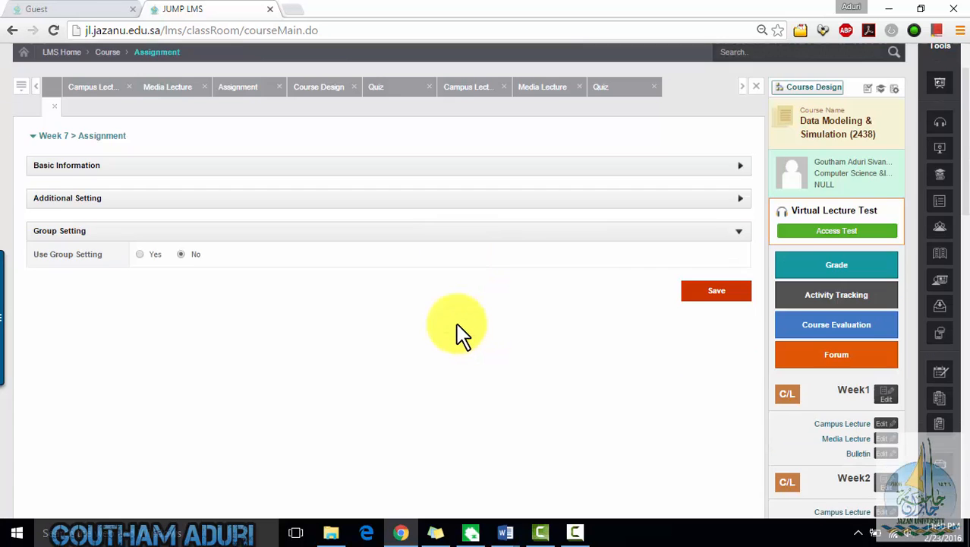
- Check Week 7's tool list and return to the course main page
scroll(909, 282, "down", 9)
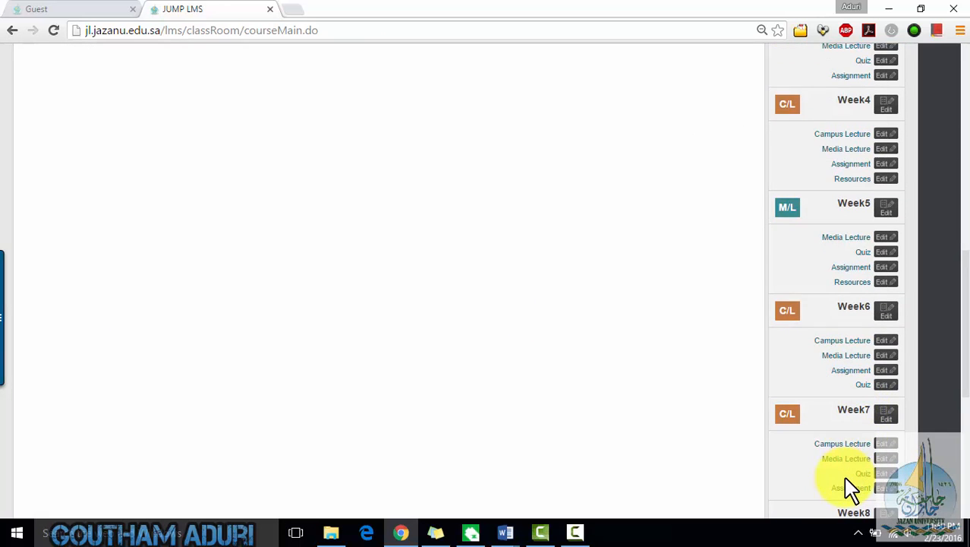
scroll(851, 486, "down", 1)
scroll(811, 410, "up", 10)
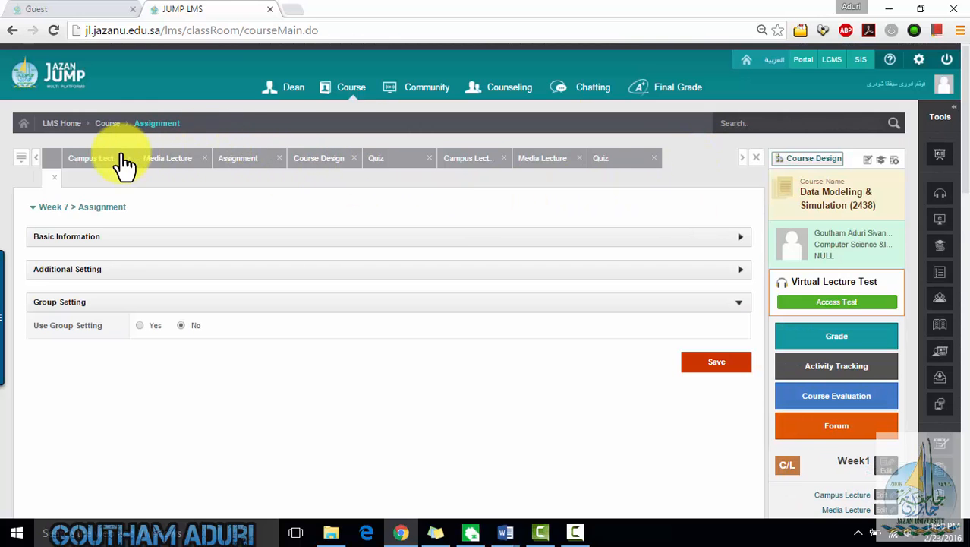
left_click(108, 126)
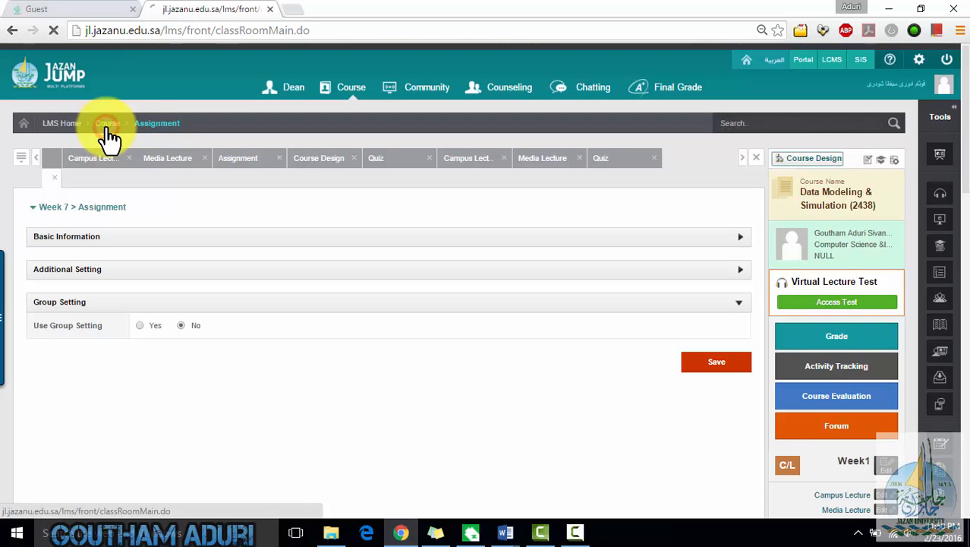
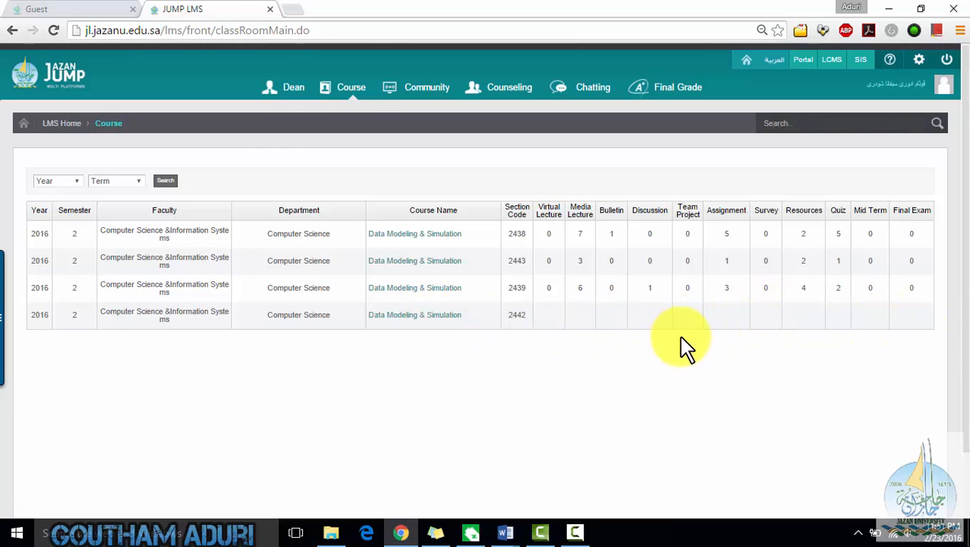
- Open the section 2438 course dashboard and review its weekly to-do list and semester lecture plans
mouse_move(342, 104)
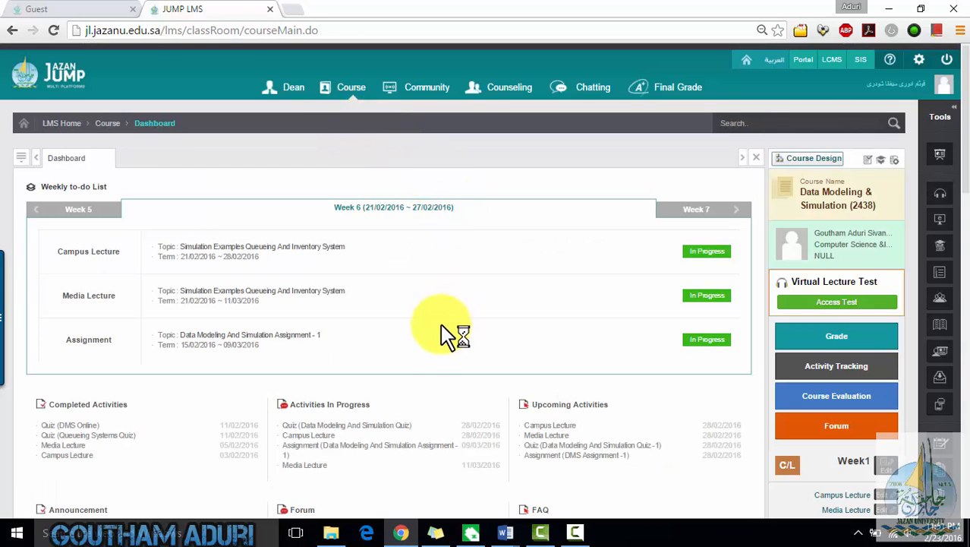
scroll(452, 337, "down", 3)
scroll(877, 304, "down", 8)
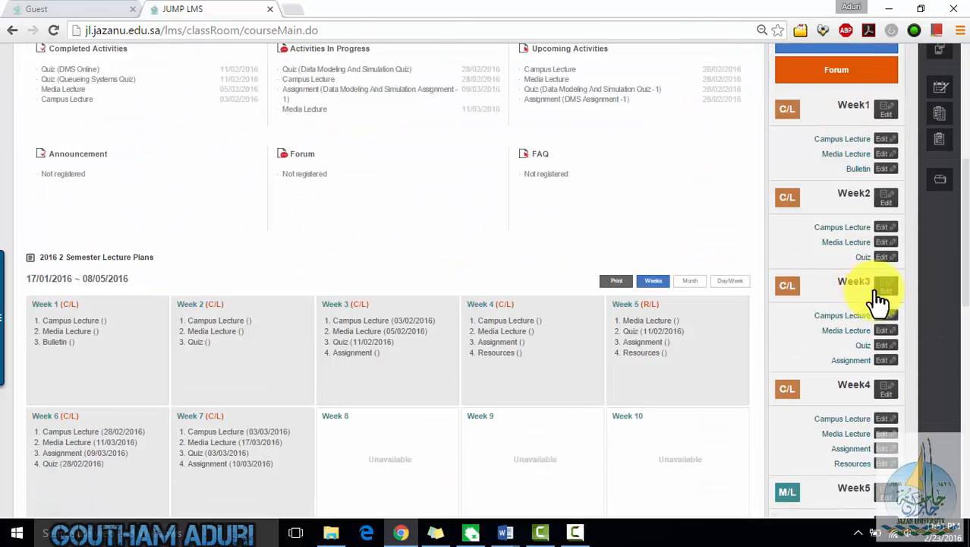
scroll(593, 343, "up", 10)
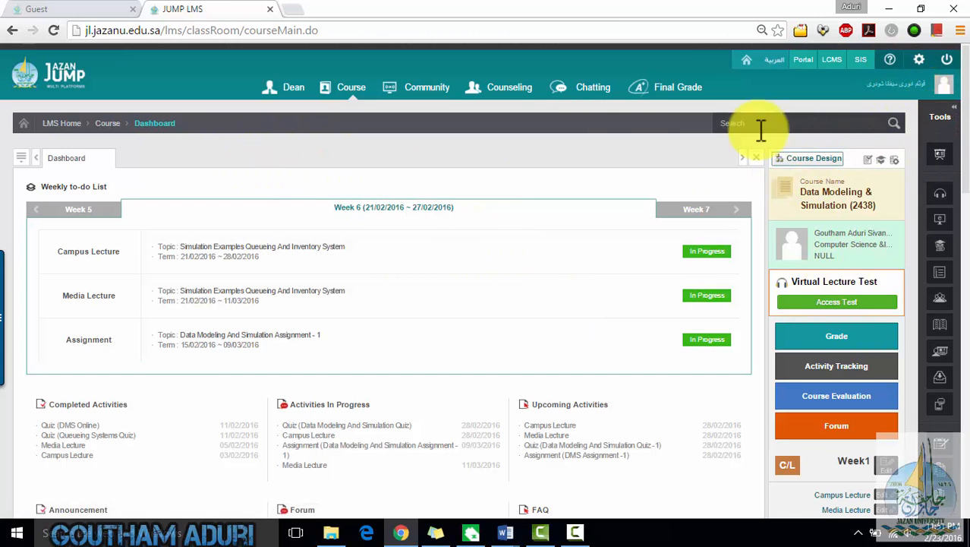
- In Course Design's Lesson Planner, add a Discussion learning tool to Week 6 and save the week's tools
left_click(806, 170)
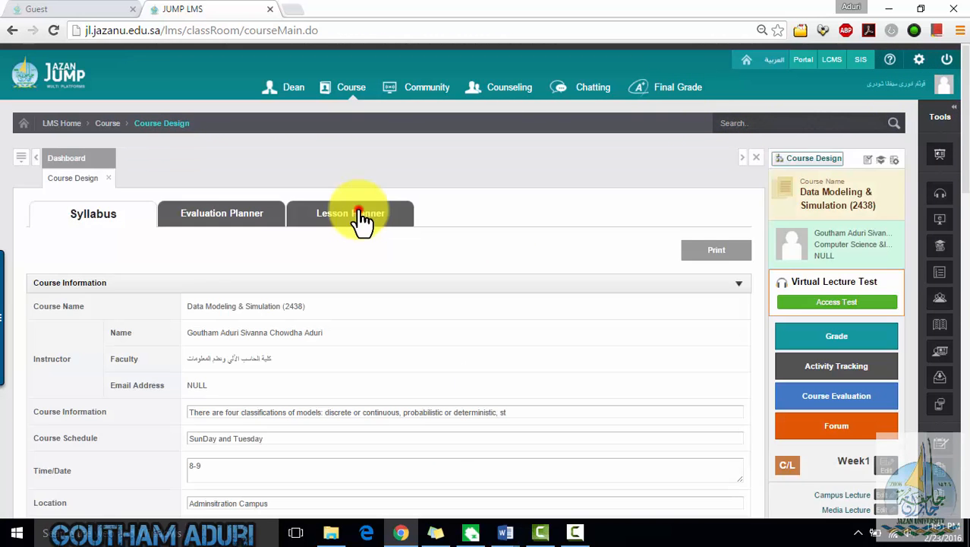
left_click(361, 217)
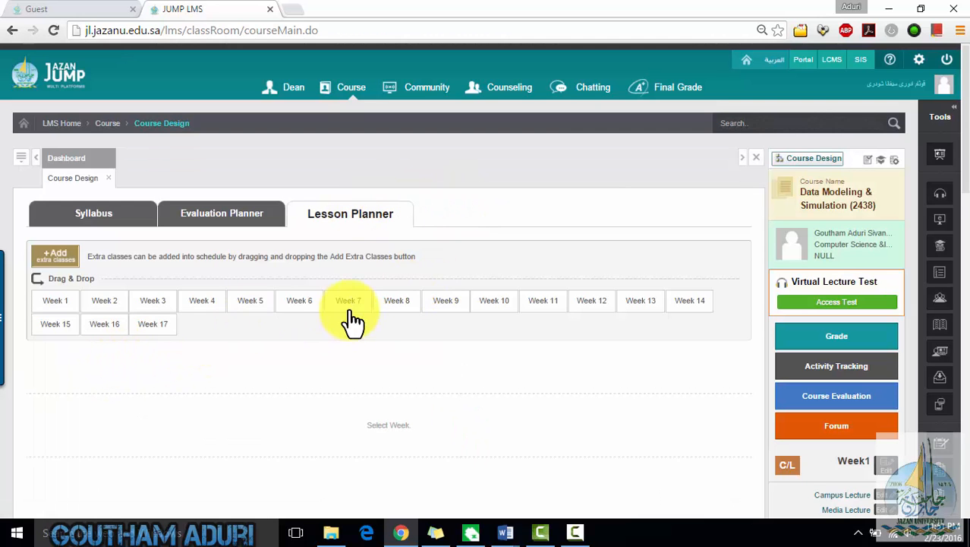
left_click(292, 304)
scroll(490, 283, "down", 3)
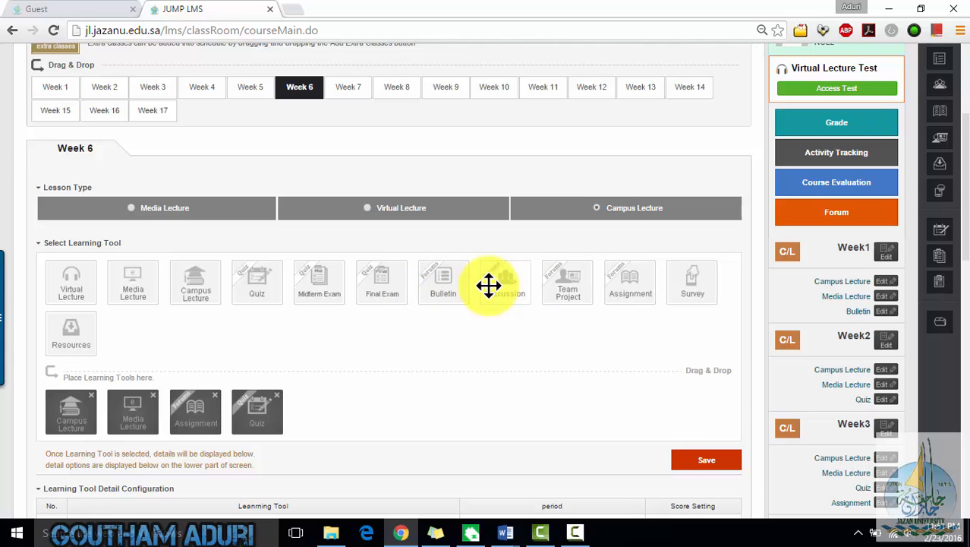
left_click_drag(496, 279, 323, 415)
left_click(700, 457)
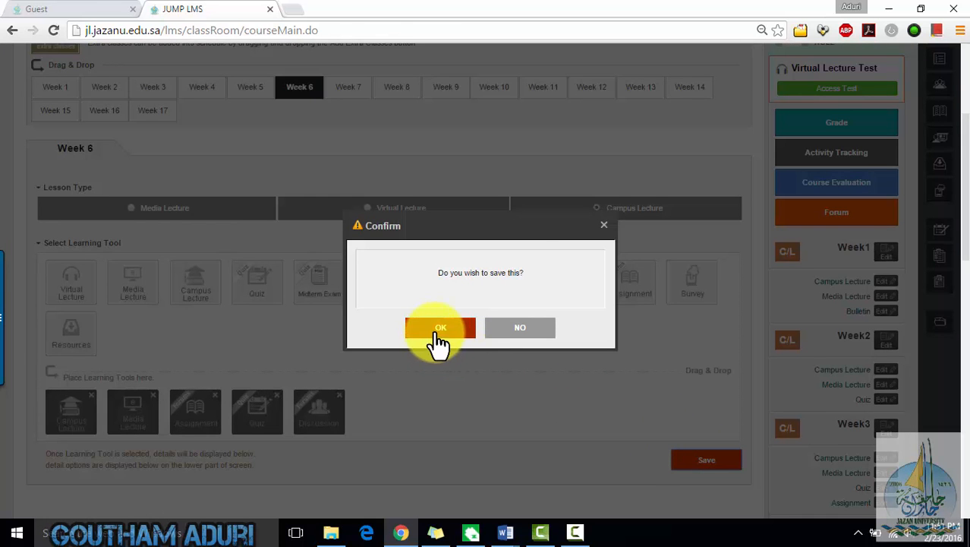
left_click(438, 335)
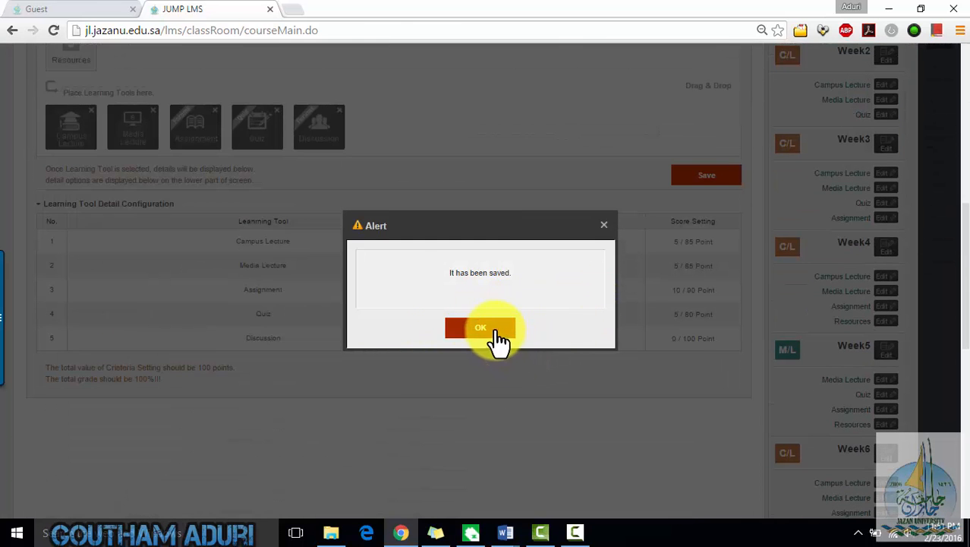
left_click(494, 330)
- Open Week 6's Discussion, title it DMS Discussion Demo 1 and describe it as a forum for course and chapter questions
scroll(537, 317, "down", 2)
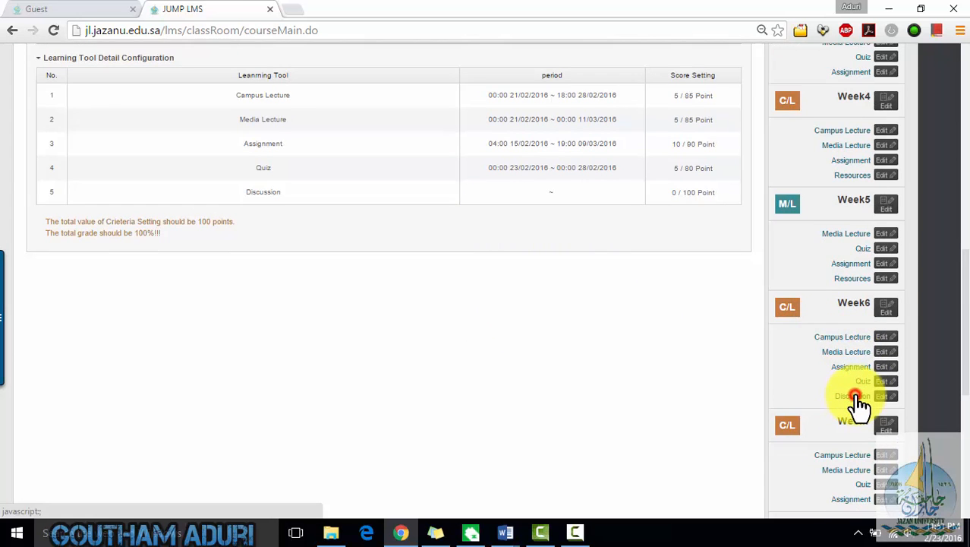
left_click(855, 395)
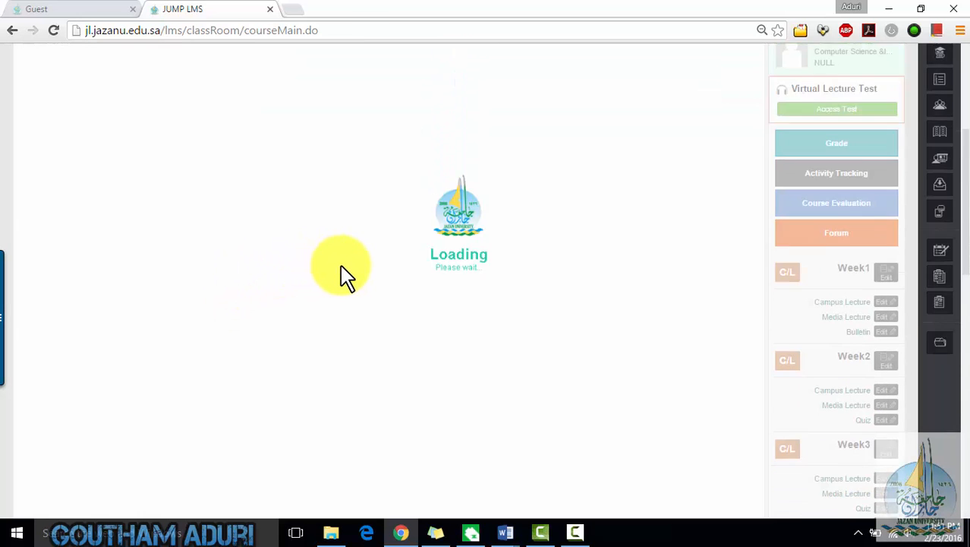
scroll(339, 264, "up", 1)
scroll(281, 228, "down", 3)
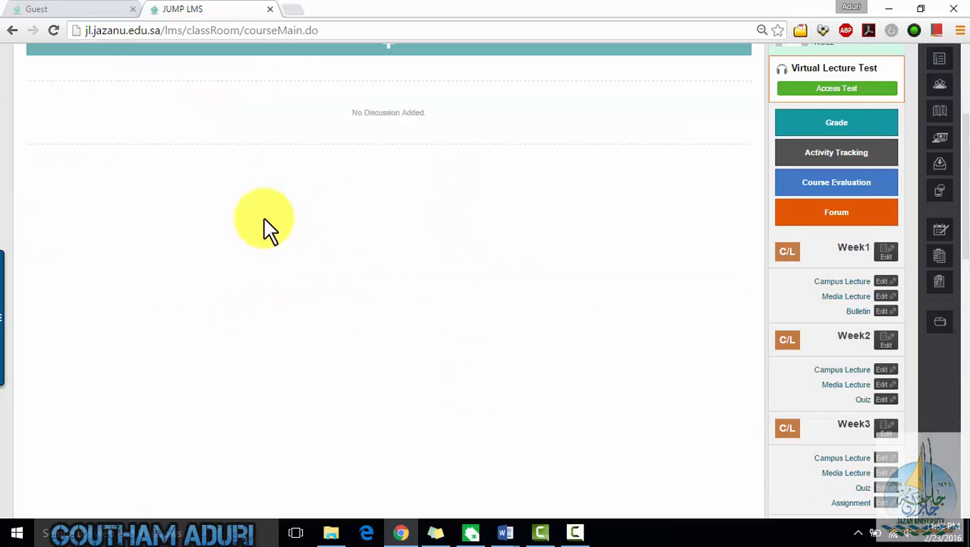
scroll(378, 233, "up", 3)
left_click(383, 256)
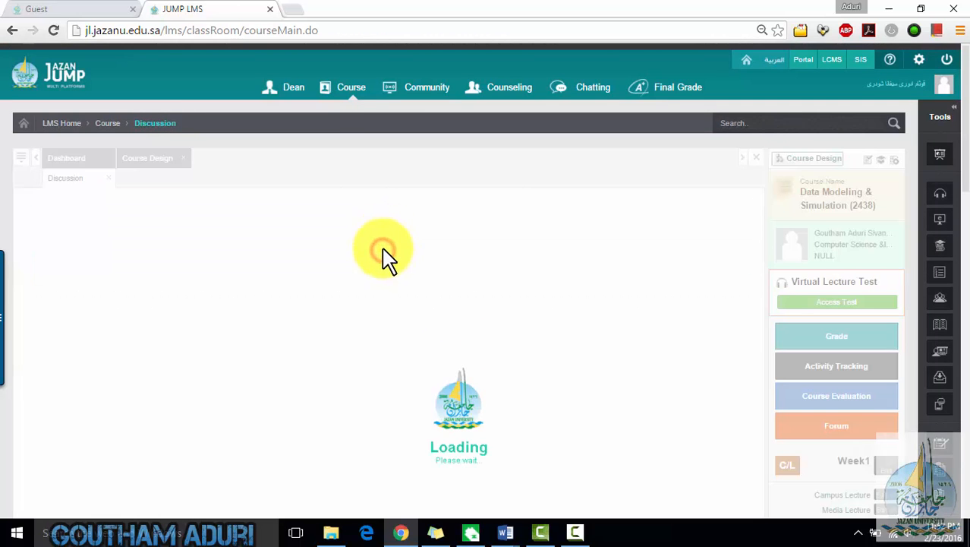
left_click(302, 260)
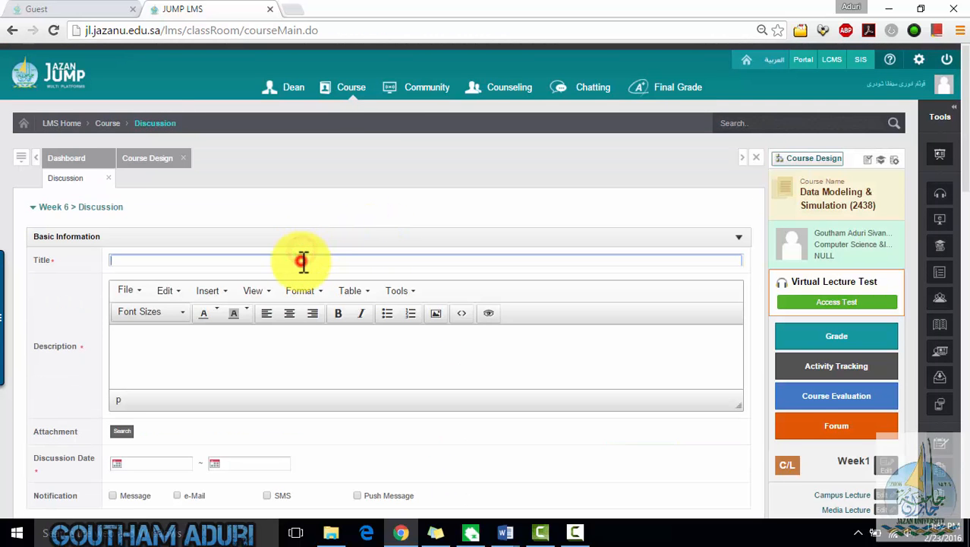
type("DMS Discussion Demo 1")
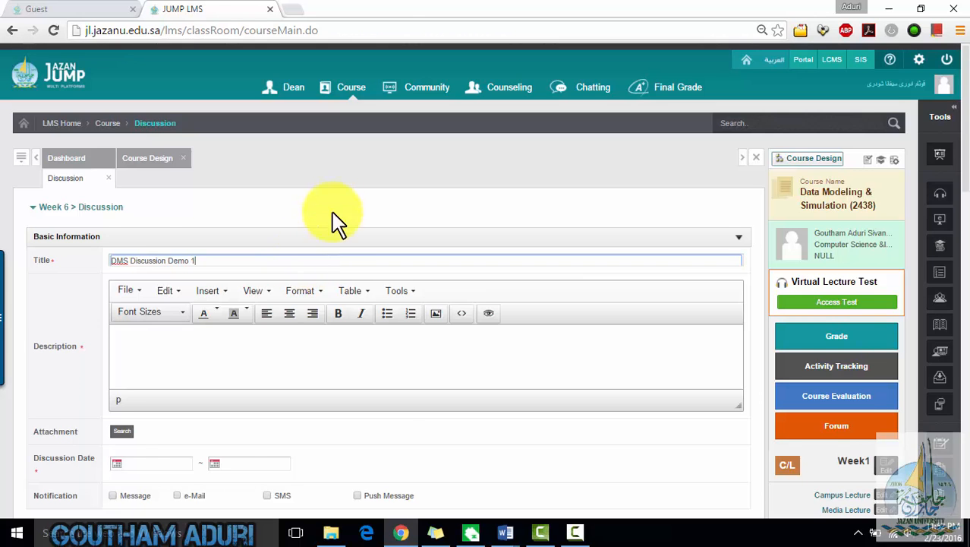
scroll(340, 277, "down", 2)
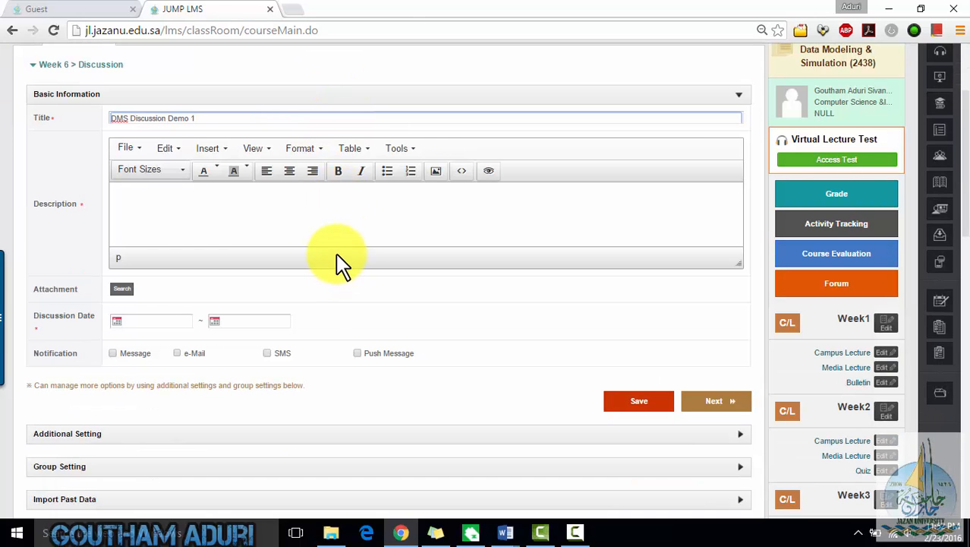
left_click(256, 220)
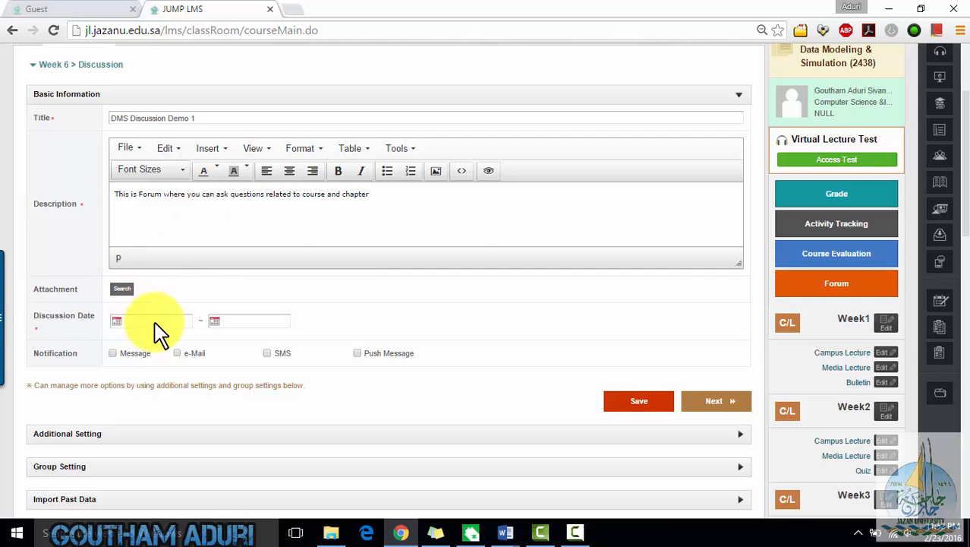
- Set the discussion date from 21/02/2016 to 29/02/2016
left_click(119, 322)
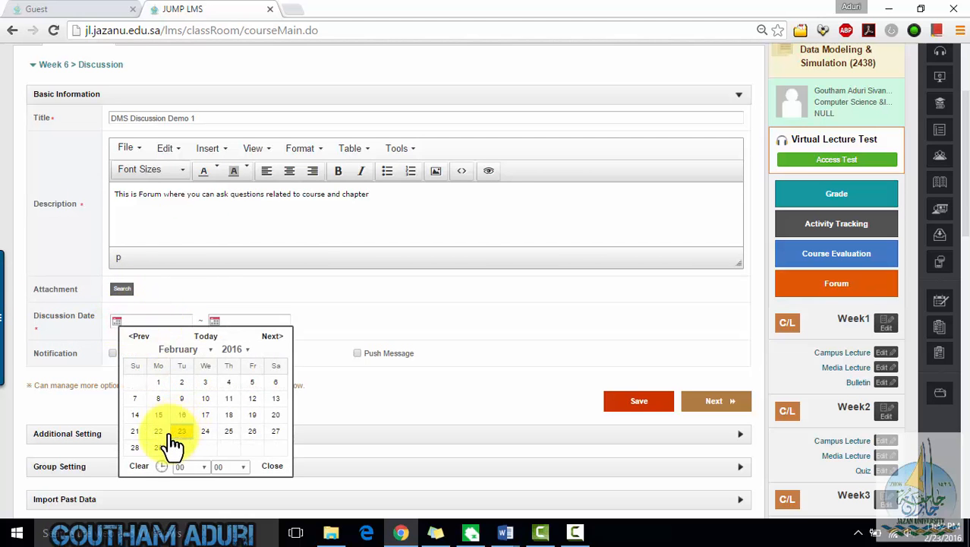
left_click(138, 433)
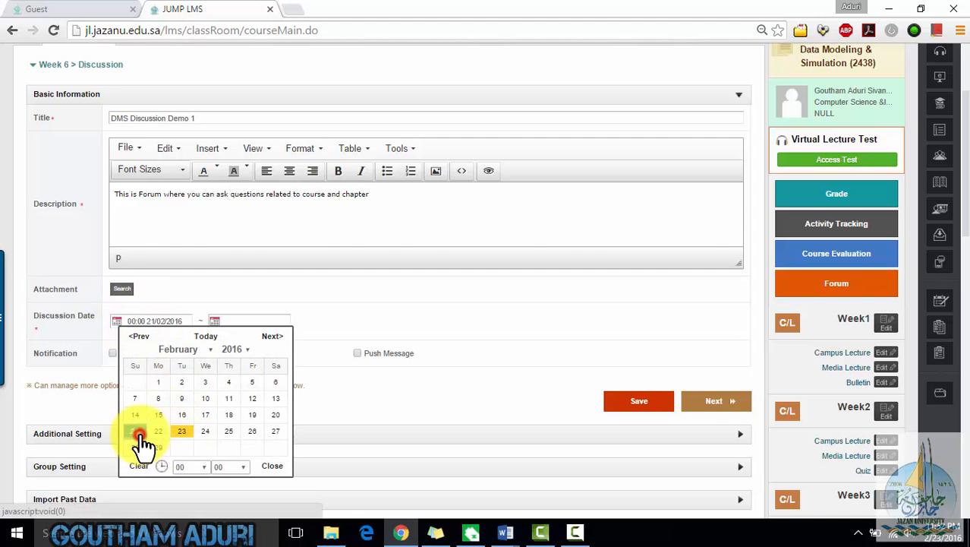
left_click(214, 322)
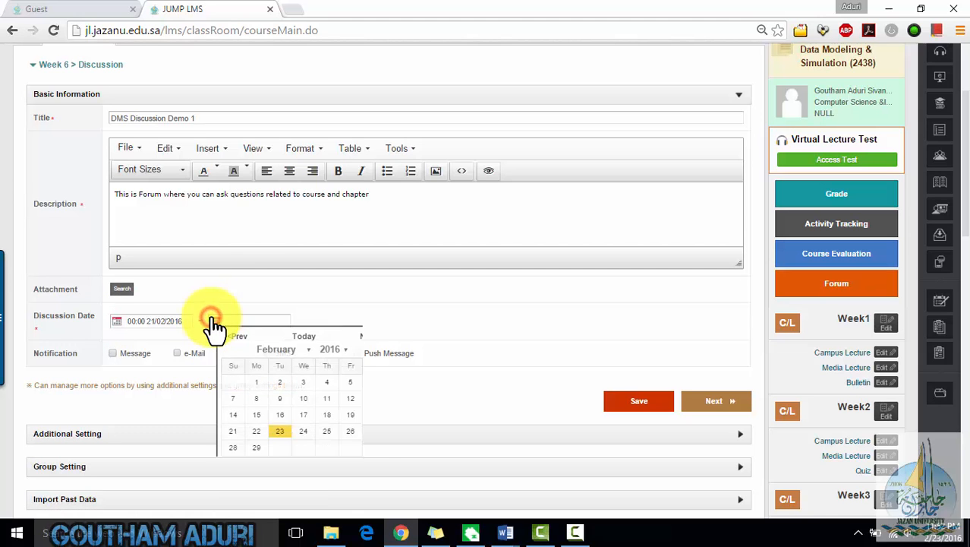
left_click(256, 448)
left_click(494, 295)
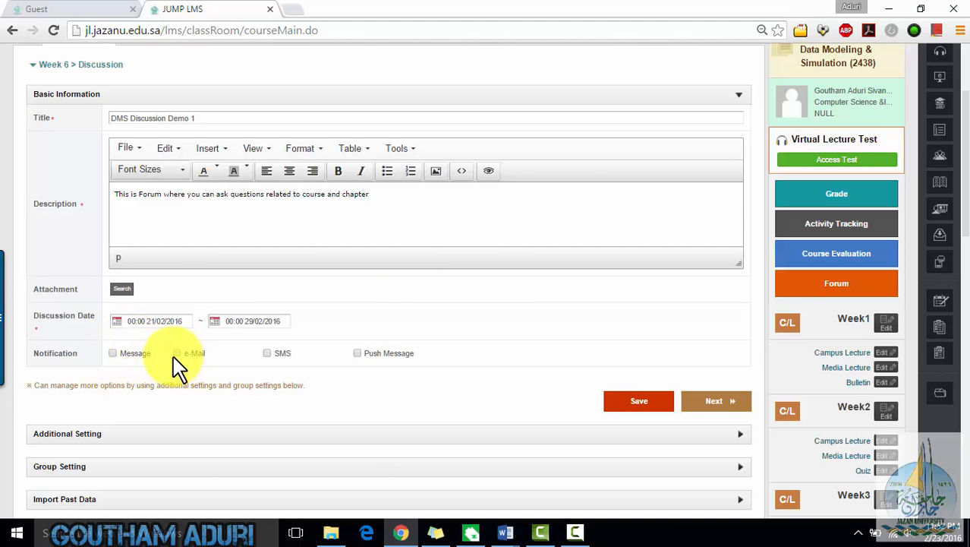
- Step through the discussion's additional, group, import past data and grade settings, keeping their defaults
scroll(626, 356, "up", 3)
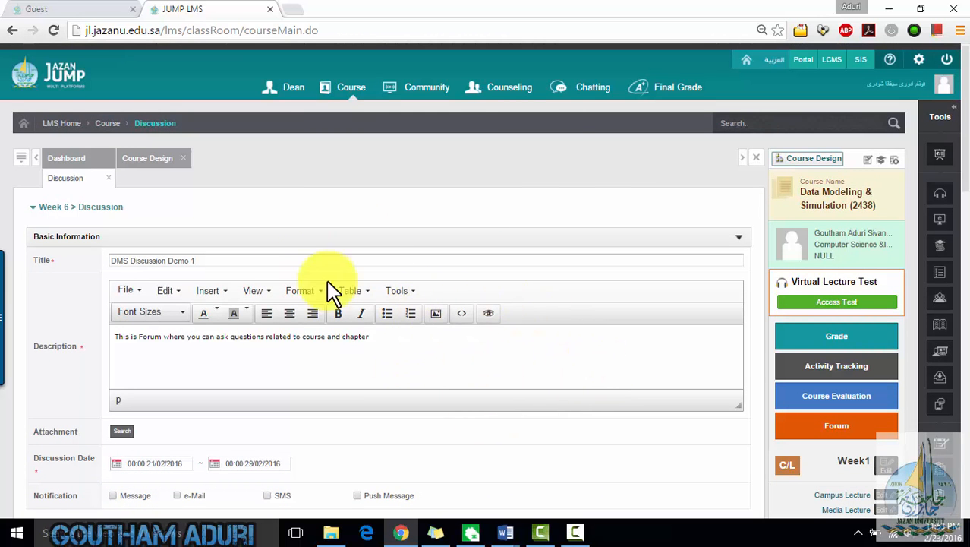
scroll(584, 314, "down", 3)
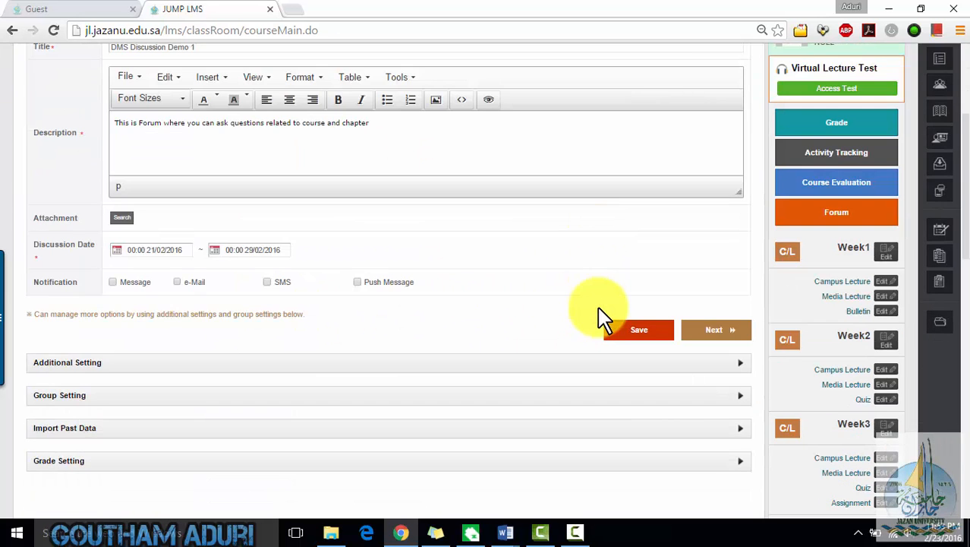
left_click(699, 334)
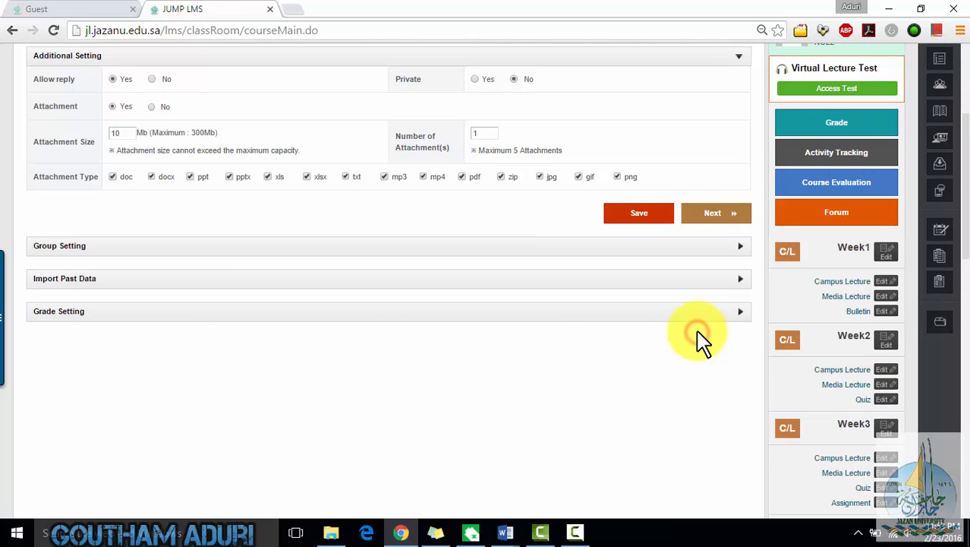
scroll(260, 286, "up", 3)
scroll(87, 357, "down", 1)
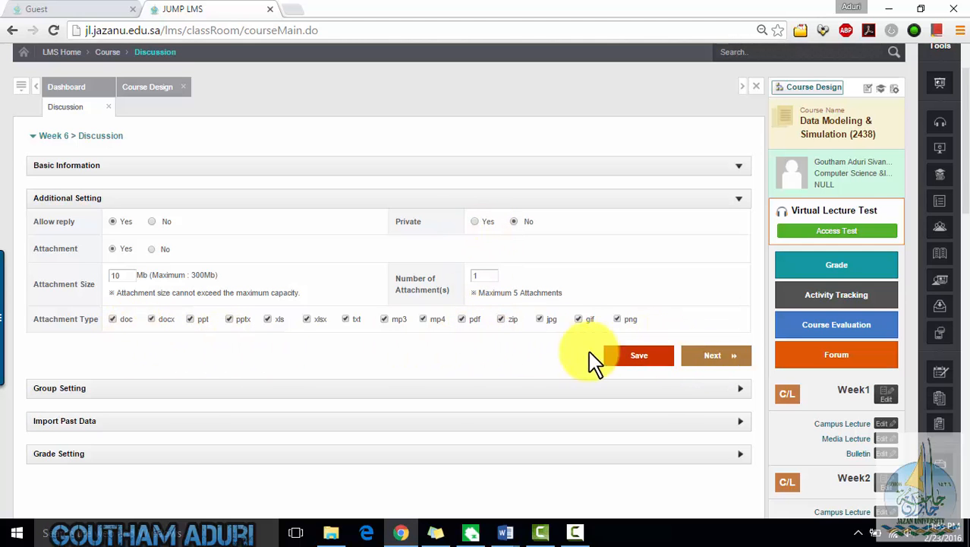
left_click(716, 358)
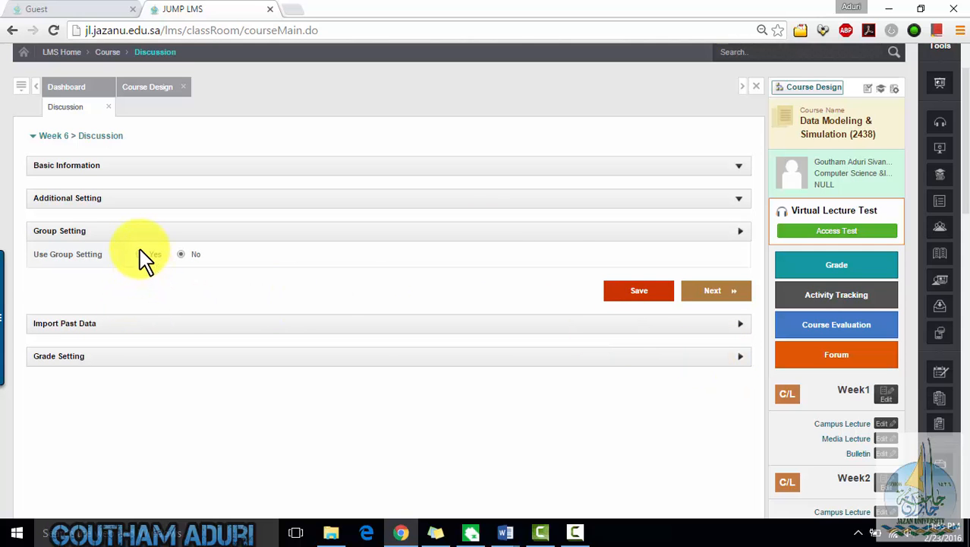
left_click(722, 293)
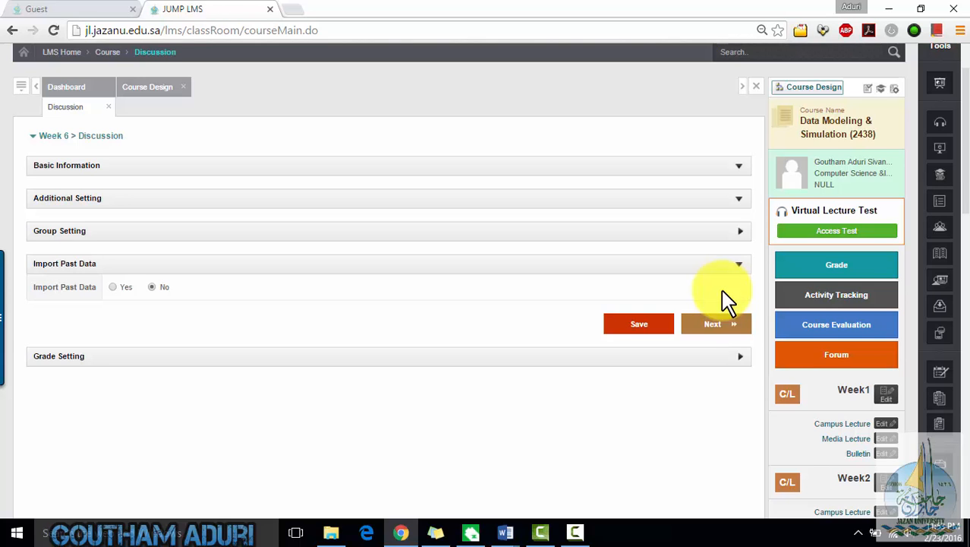
left_click(723, 327)
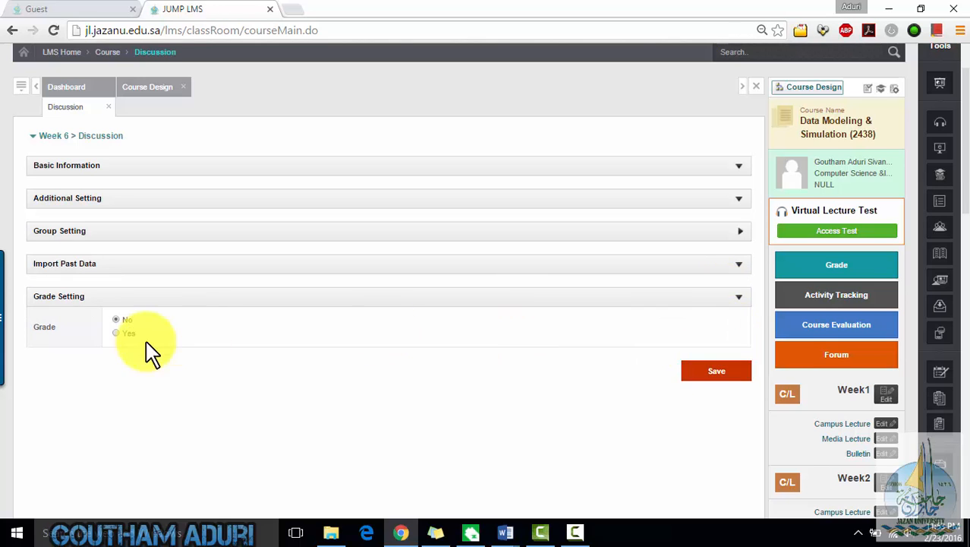
- Save the discussion and acknowledge the save
left_click(687, 374)
left_click(439, 334)
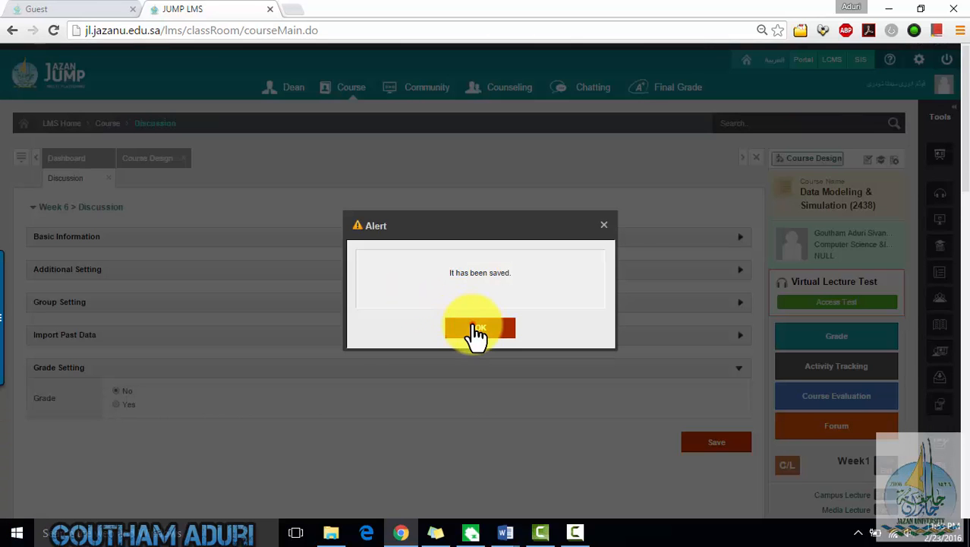
left_click(479, 331)
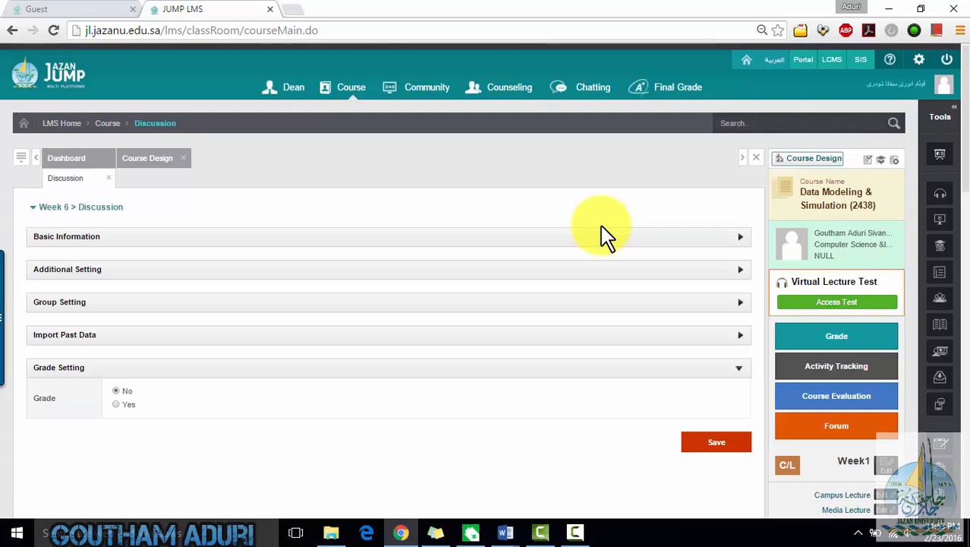
- Open the Counseling calendar and review the February 2016 counseling slots
mouse_move(421, 88)
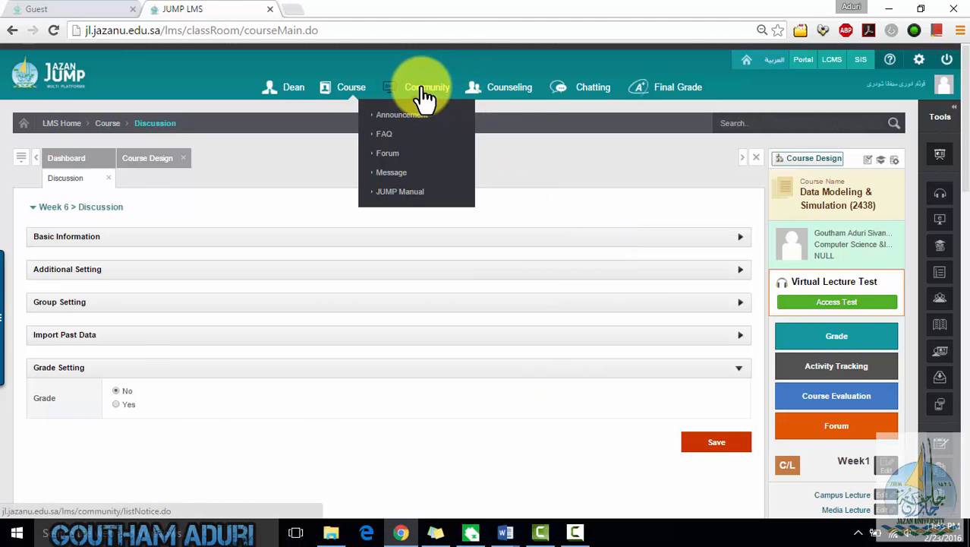
left_click(502, 97)
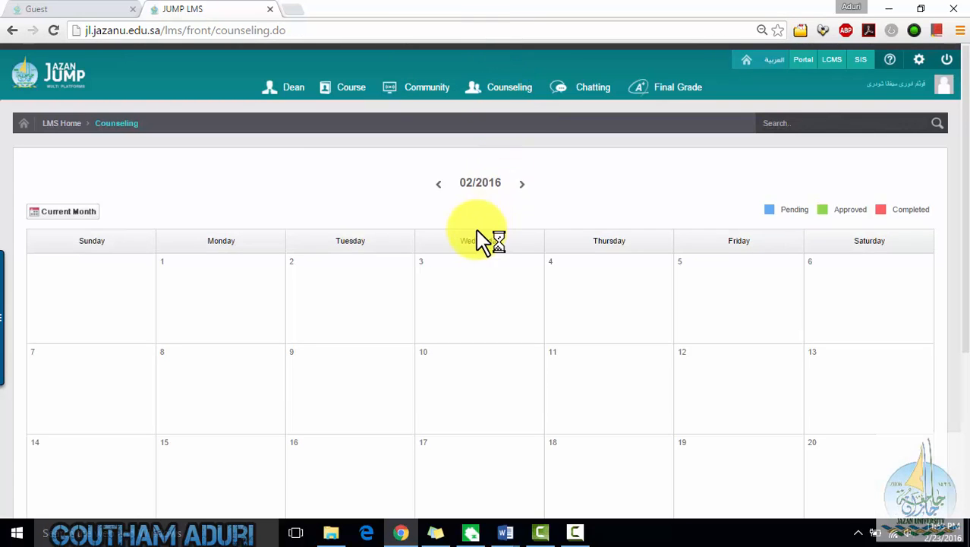
scroll(432, 298, "down", 2)
scroll(431, 299, "up", 1)
scroll(433, 300, "down", 2)
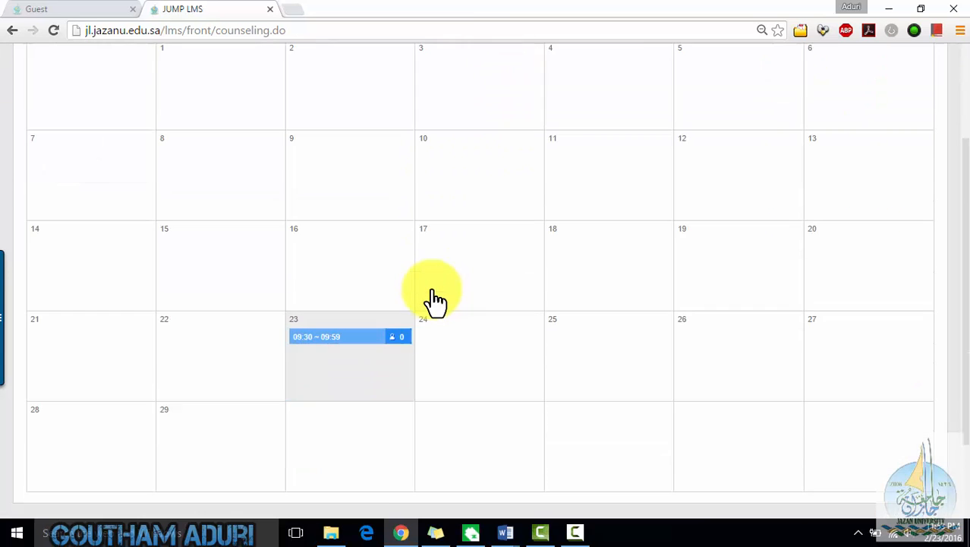
scroll(433, 299, "down", 1)
scroll(433, 299, "up", 2)
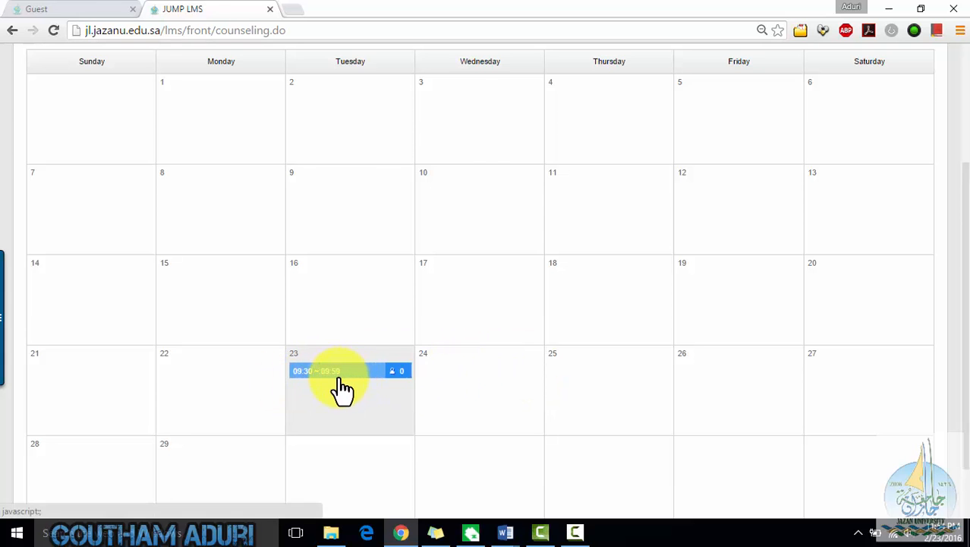
scroll(342, 387, "up", 2)
scroll(349, 403, "down", 2)
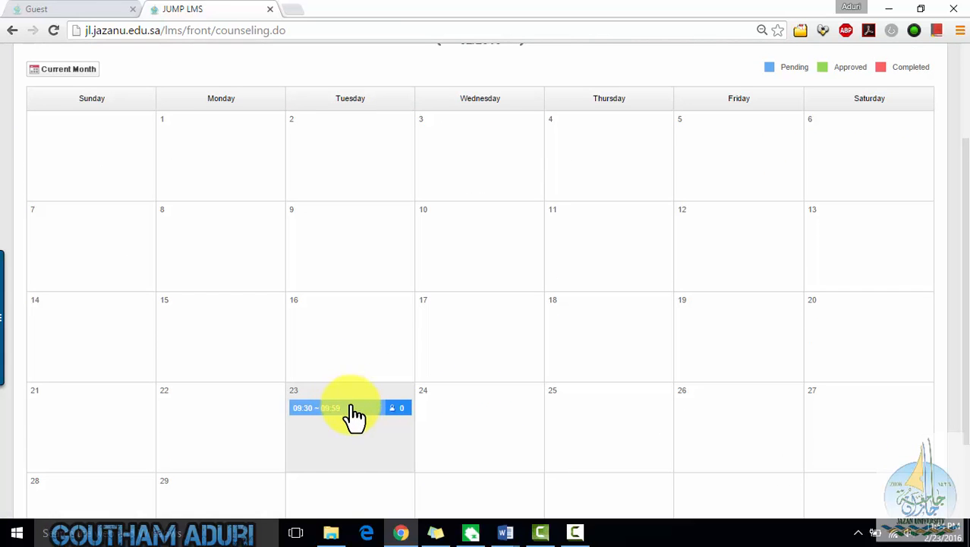
- Open the counseling time selection for 24/02/2016, close it without choosing a slot, and browse the calendar
left_click(482, 418)
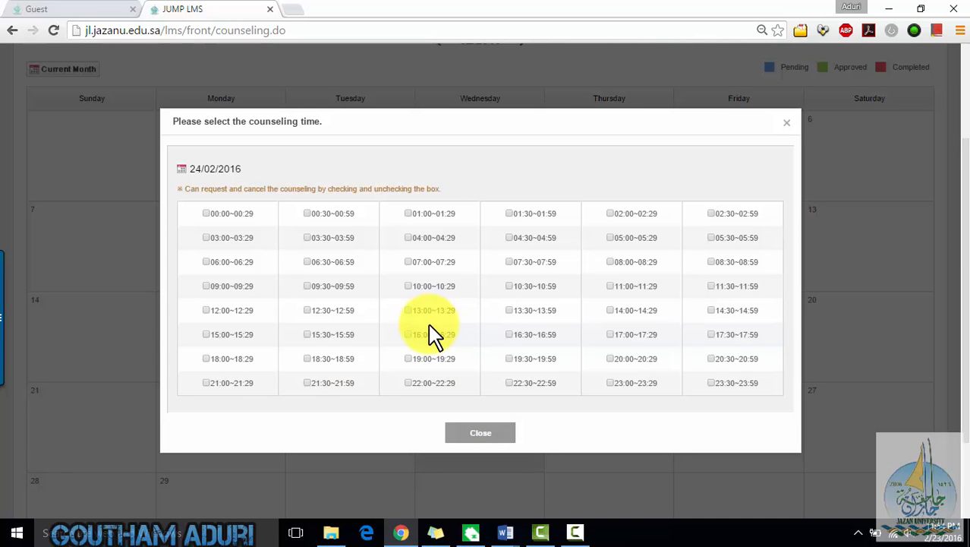
left_click(788, 123)
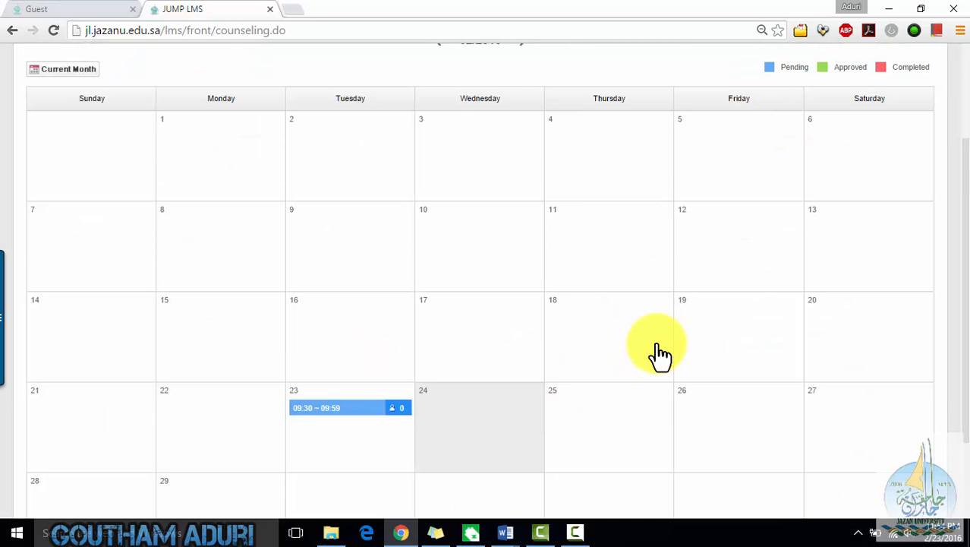
scroll(659, 340, "up", 2)
scroll(532, 288, "down", 2)
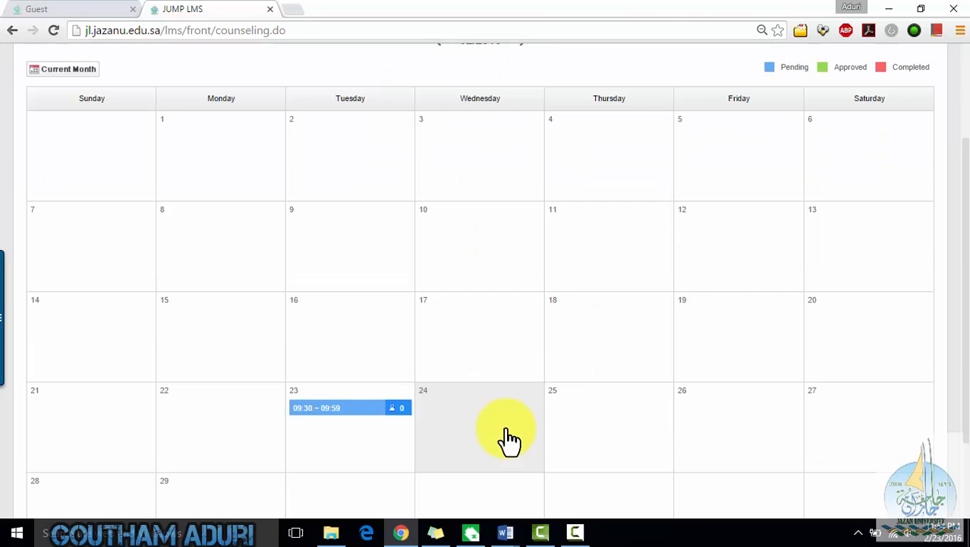
scroll(552, 425, "up", 2)
scroll(552, 425, "down", 1)
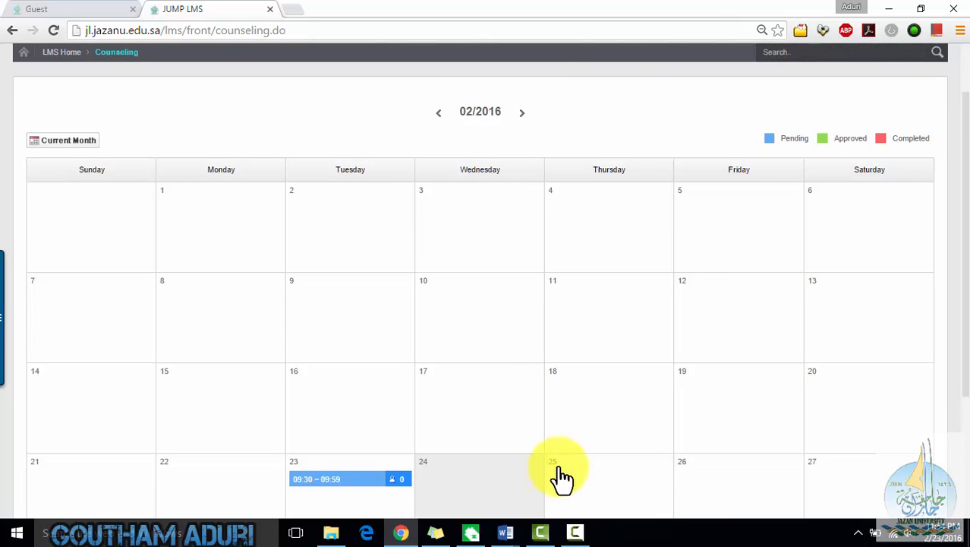
scroll(531, 461, "down", 2)
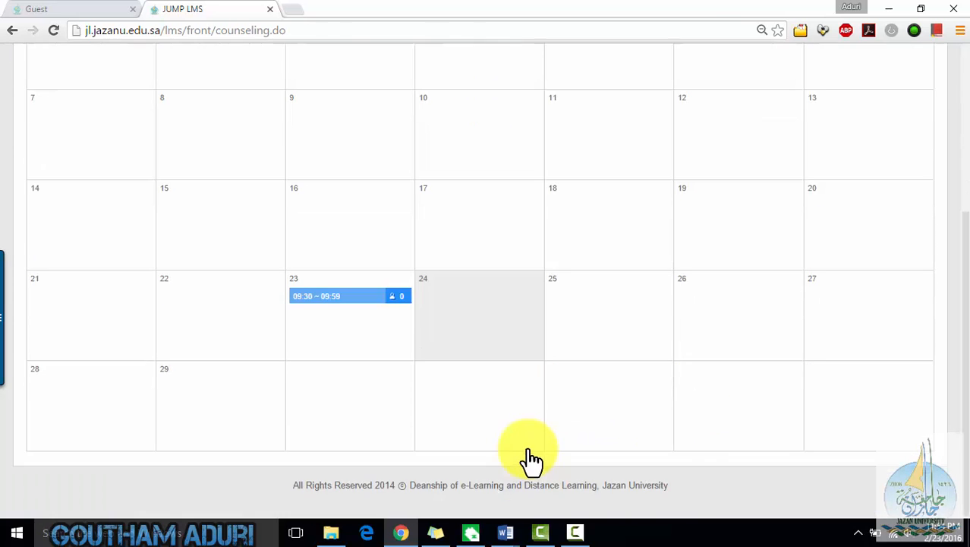
scroll(531, 460, "up", 1)
scroll(531, 459, "up", 3)
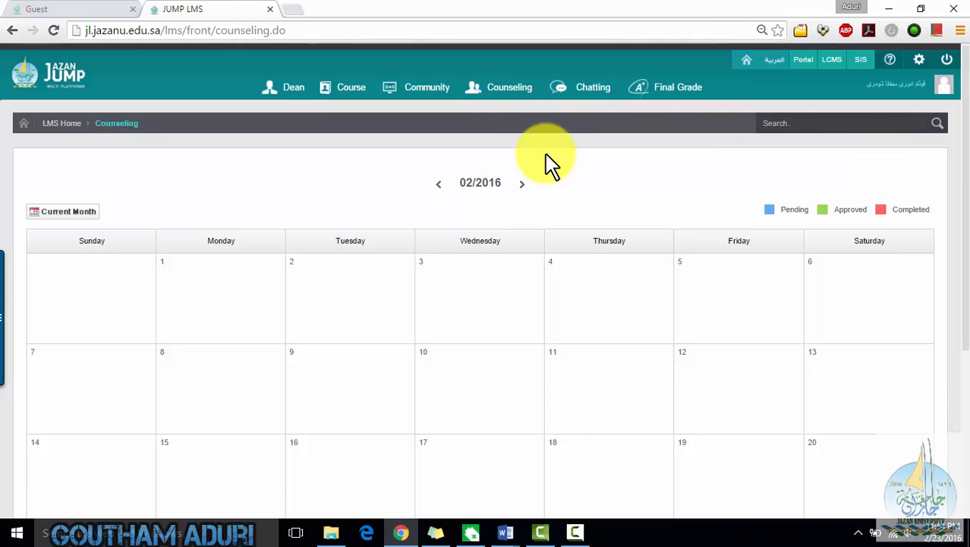
scroll(558, 285, "down", 3)
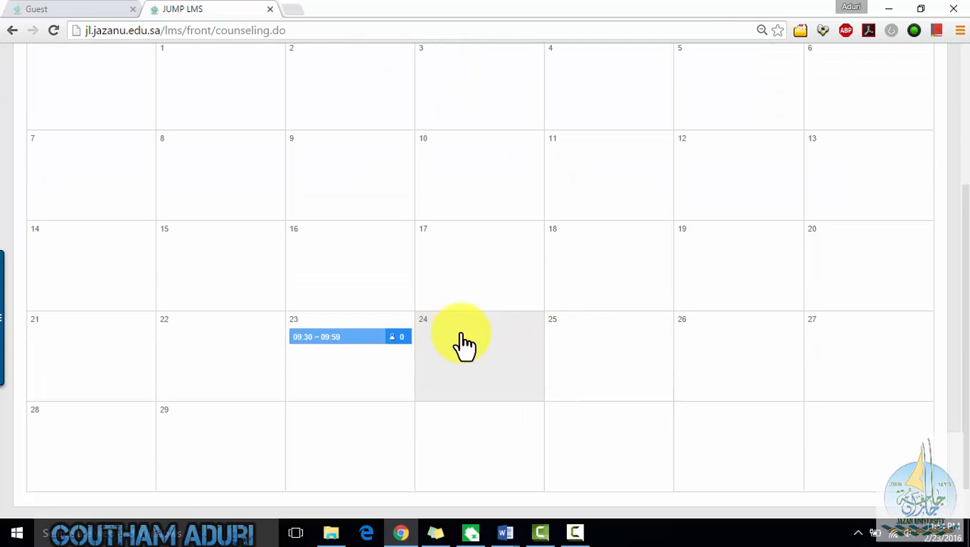
scroll(491, 337, "up", 2)
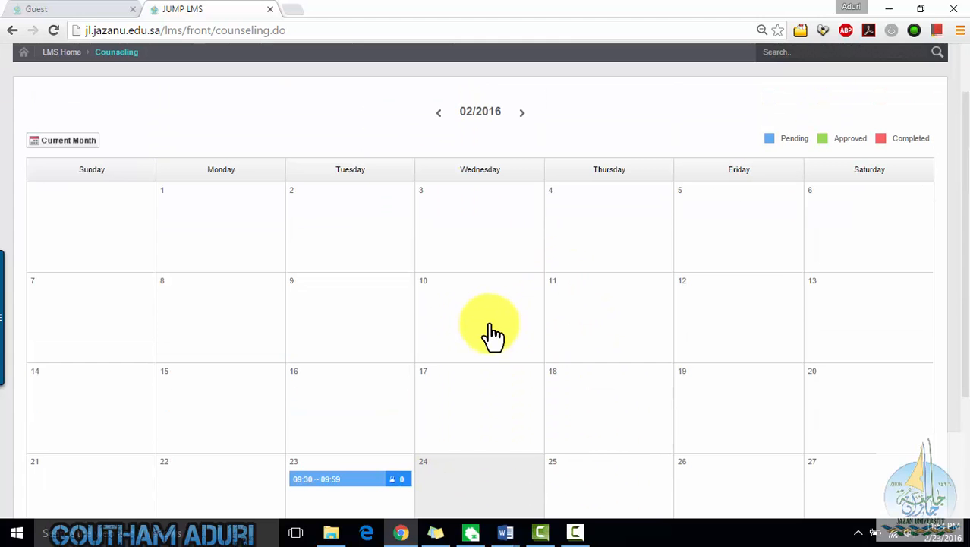
scroll(493, 335, "up", 1)
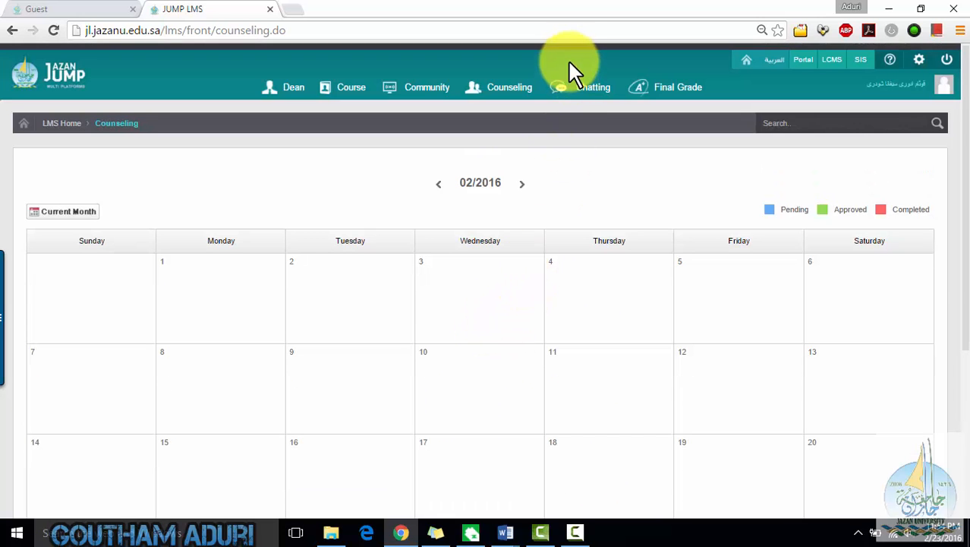
- Try to create a chatting room for Data Modeling & Simulation (2438) with the first two students, then close the chat window
left_click(571, 93)
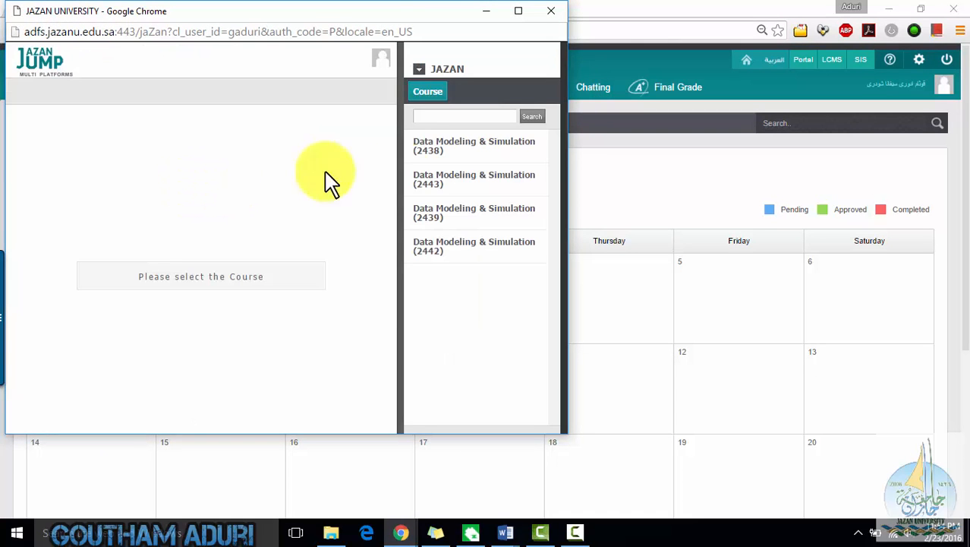
left_click(428, 167)
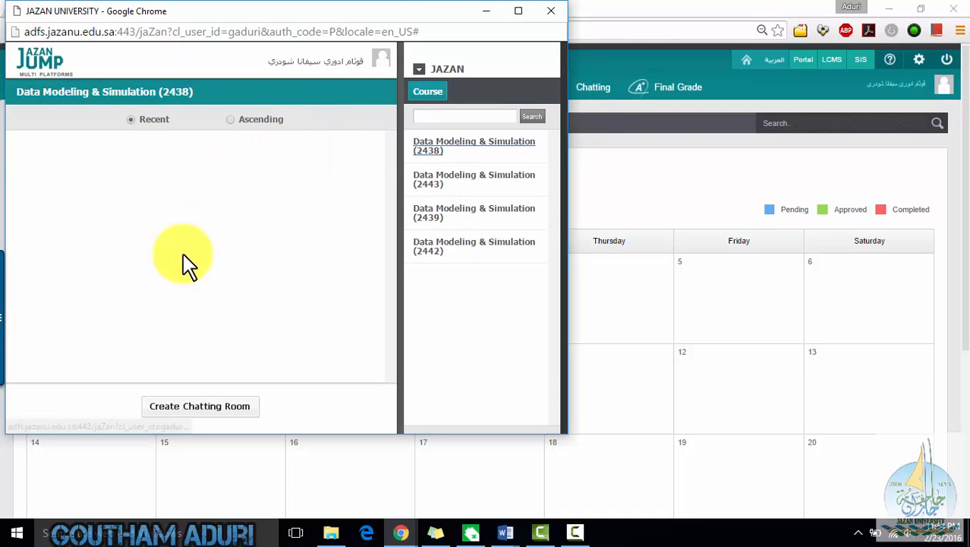
left_click(192, 405)
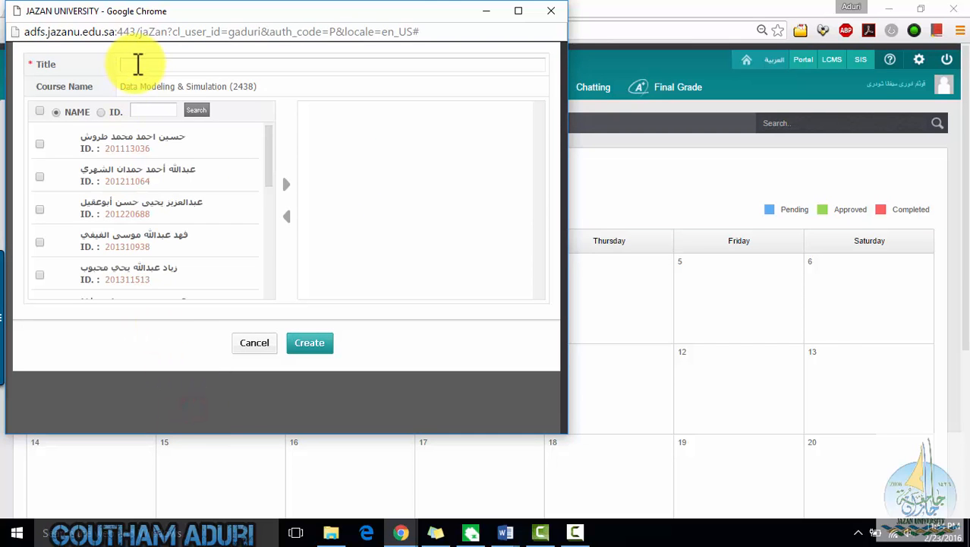
left_click(40, 144)
left_click(41, 176)
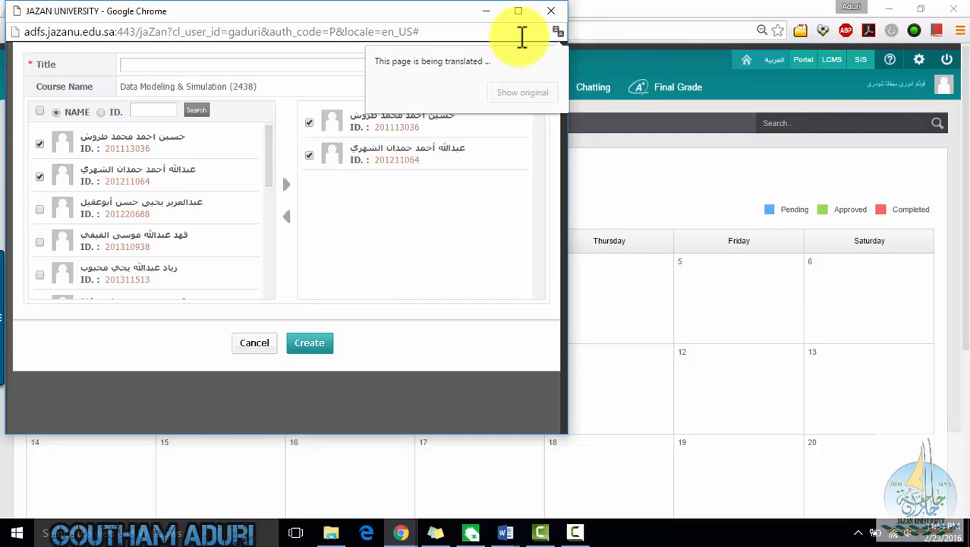
left_click(561, 11)
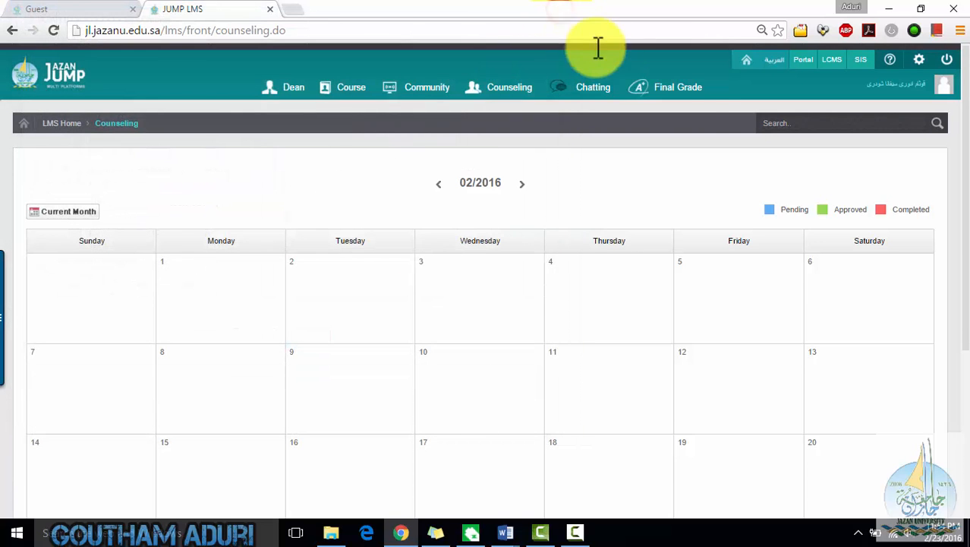
- Open the Final Grade page
left_click(676, 87)
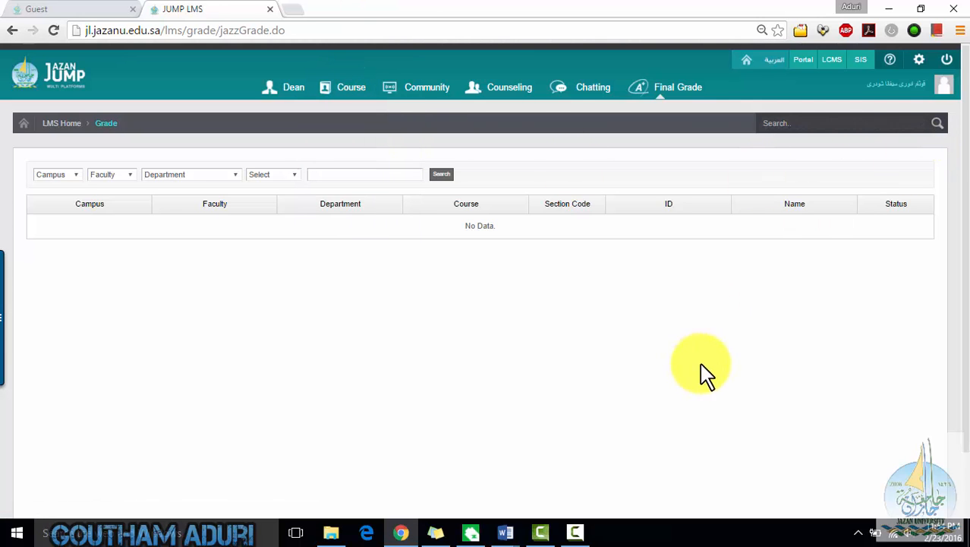
- Open the SIS e-Portfolio and review the Track Academic Activity timeline and the Week 6 weekly calendar
left_click(862, 61)
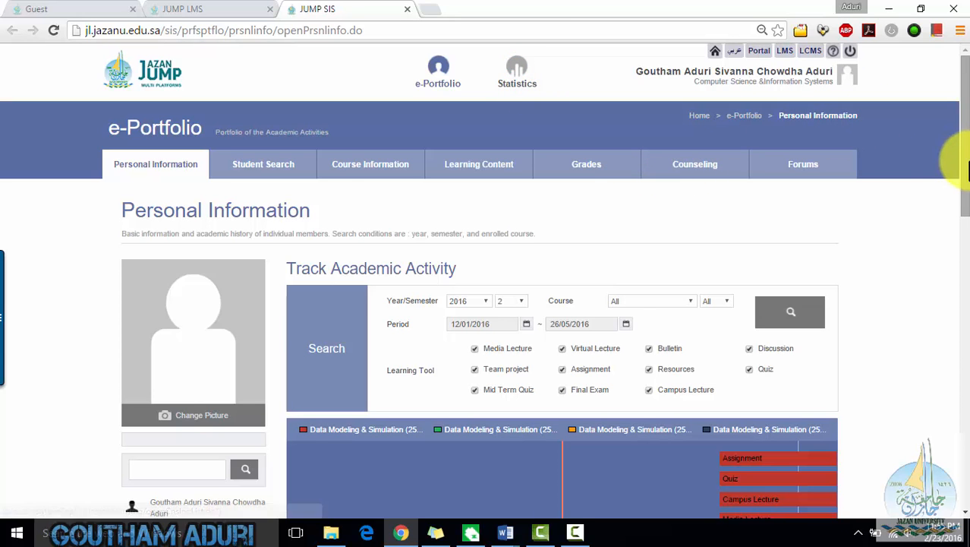
scroll(966, 194, "down", 3)
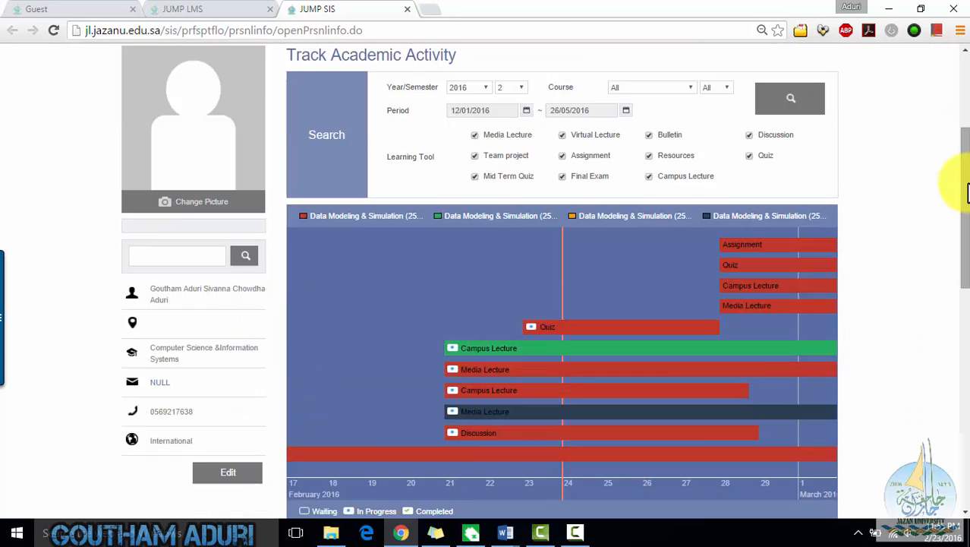
scroll(965, 191, "up", 2)
scroll(966, 186, "down", 4)
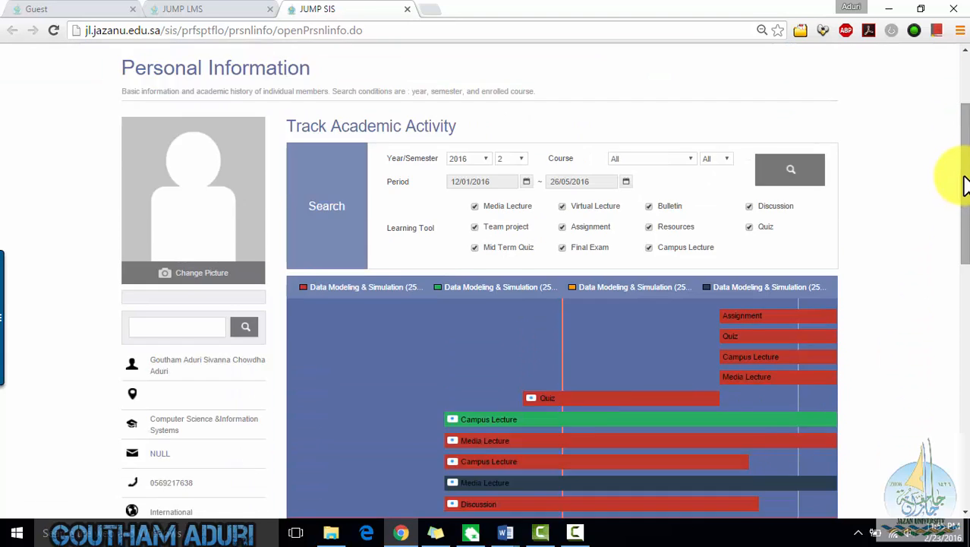
scroll(960, 145, "up", 3)
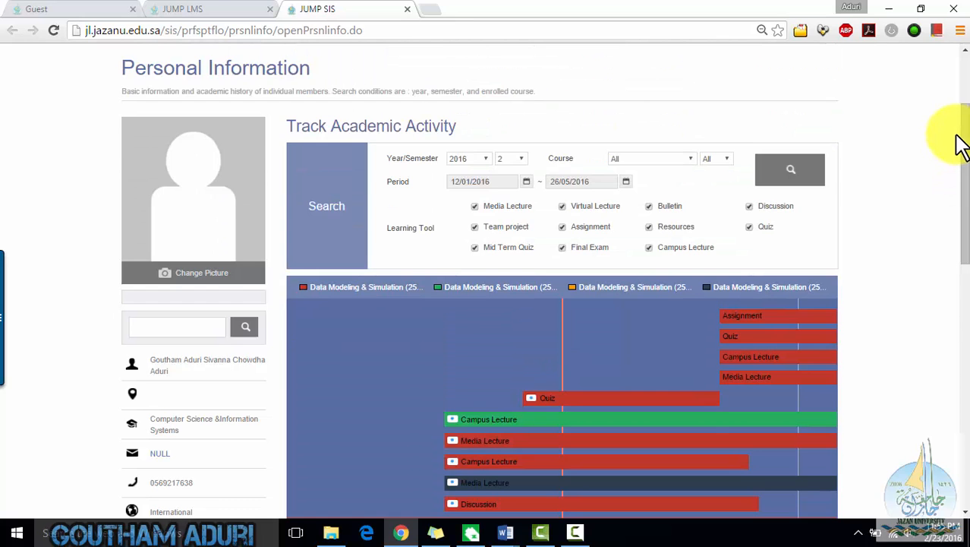
scroll(960, 144, "down", 4)
scroll(960, 145, "down", 1)
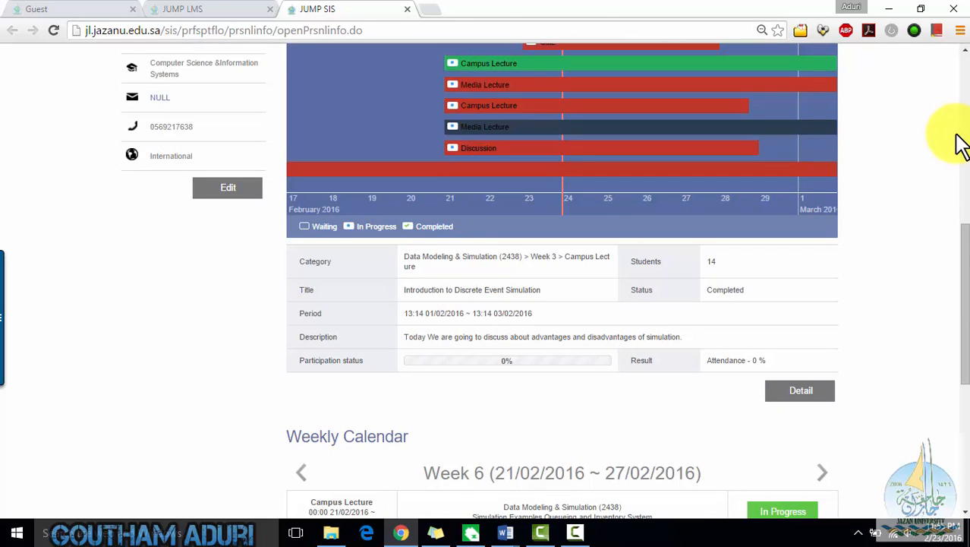
scroll(961, 145, "down", 4)
scroll(934, 167, "down", 1)
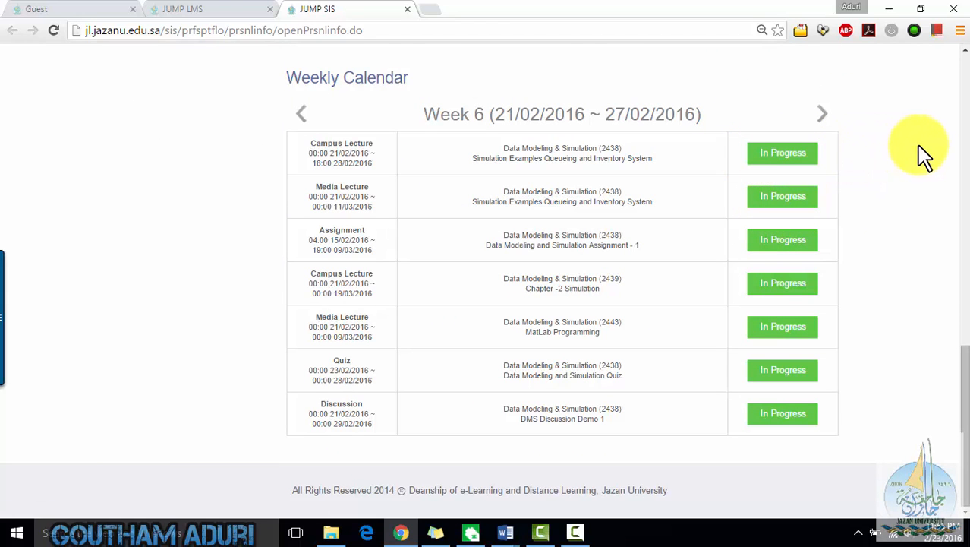
- Examine the academic activity timeline and the selected activity's details in the e-Portfolio
scroll(923, 156, "up", 8)
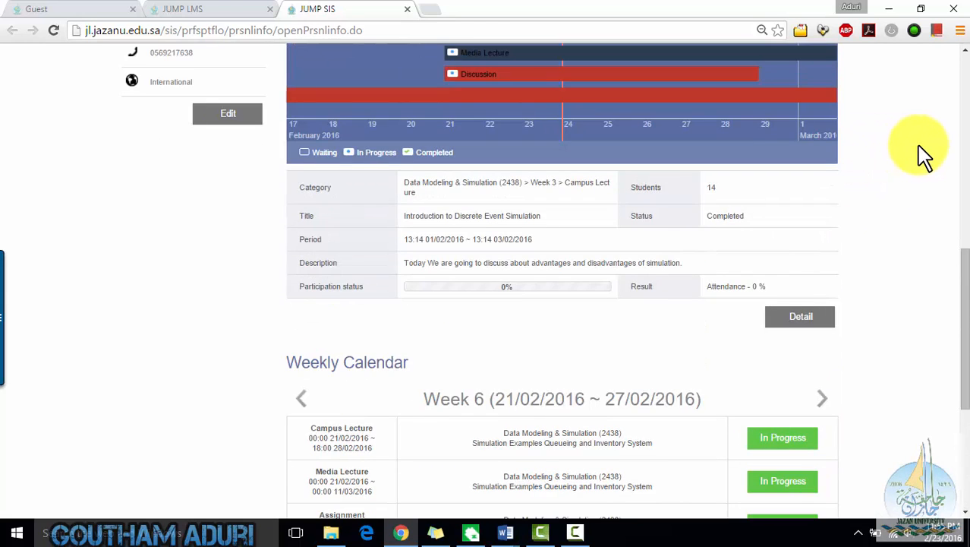
scroll(936, 83, "up", 4)
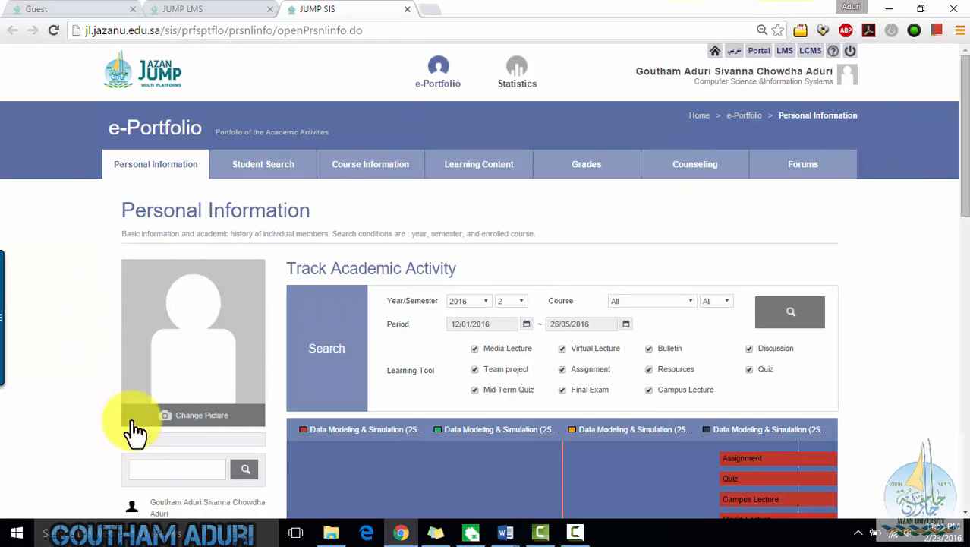
scroll(134, 433, "down", 2)
scroll(182, 455, "down", 3)
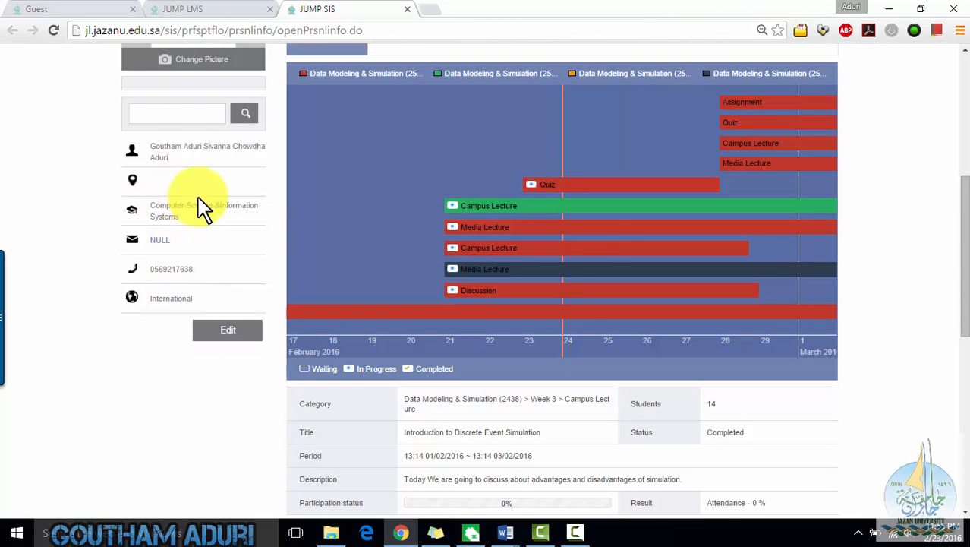
scroll(591, 254, "up", 2)
scroll(920, 217, "up", 2)
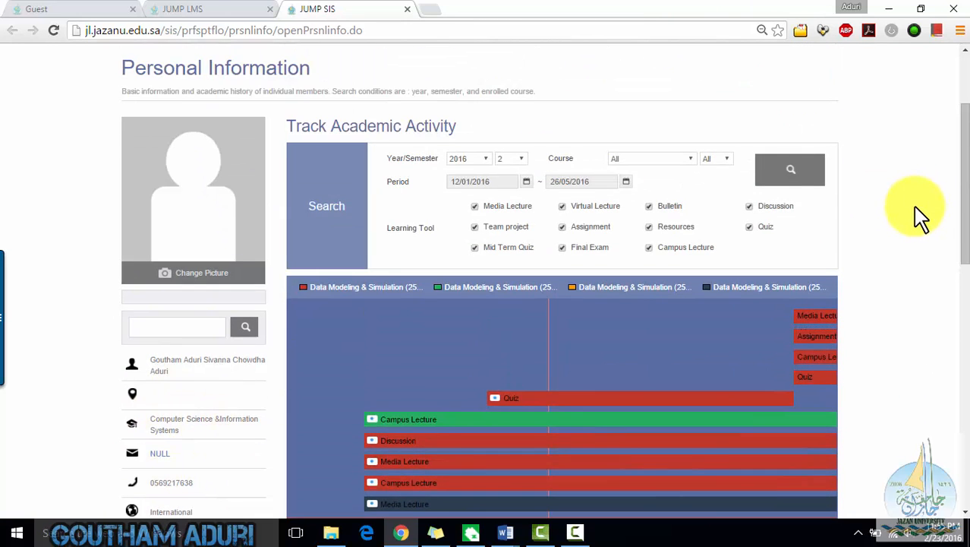
scroll(961, 194, "down", 2)
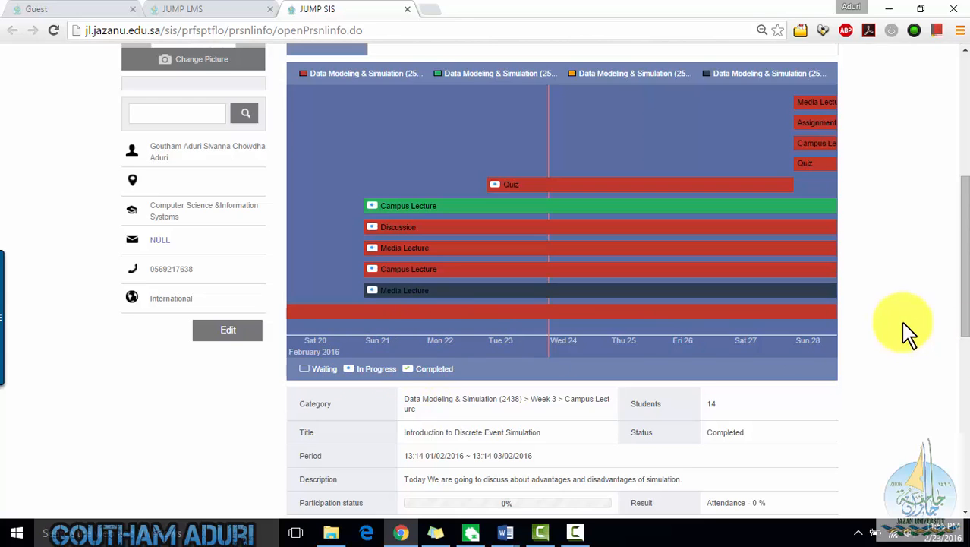
scroll(906, 328, "down", 3)
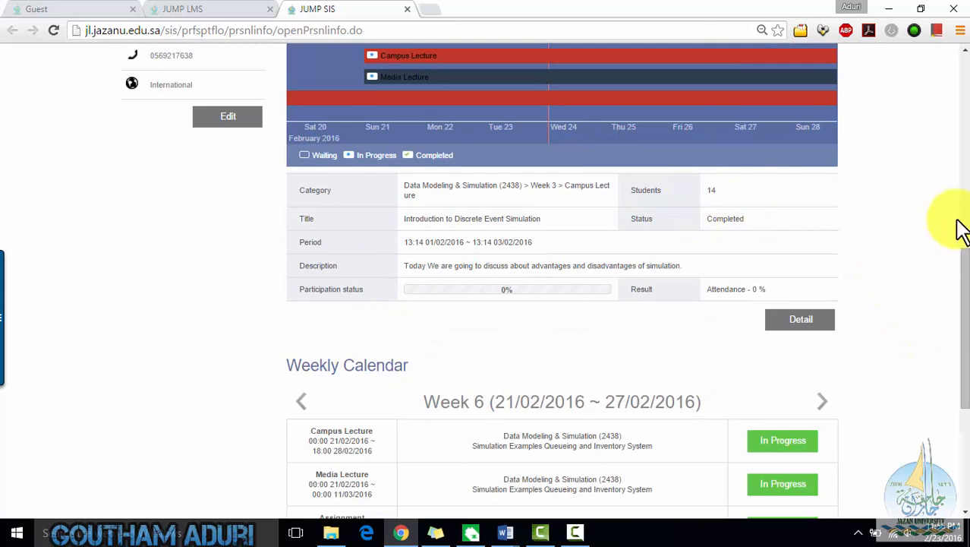
scroll(958, 220, "up", 8)
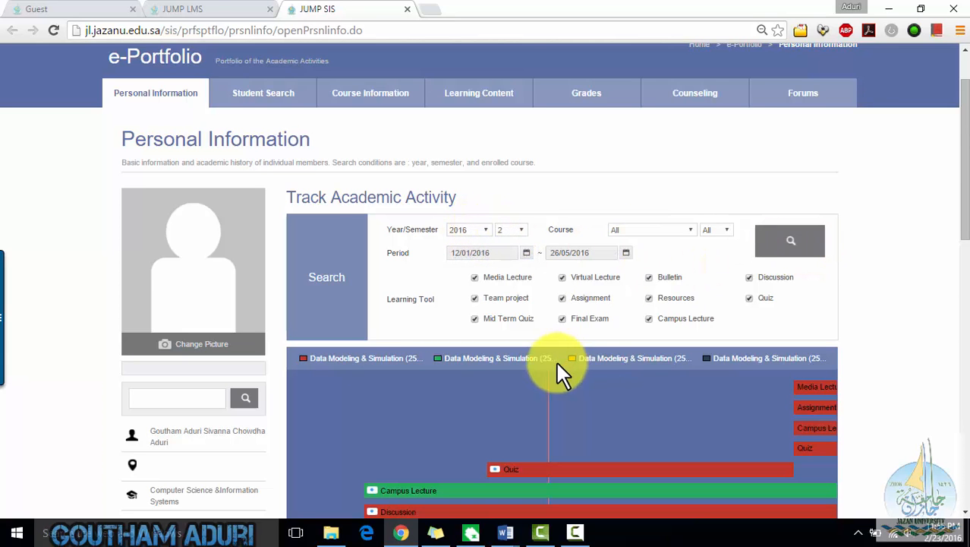
scroll(953, 320, "down", 5)
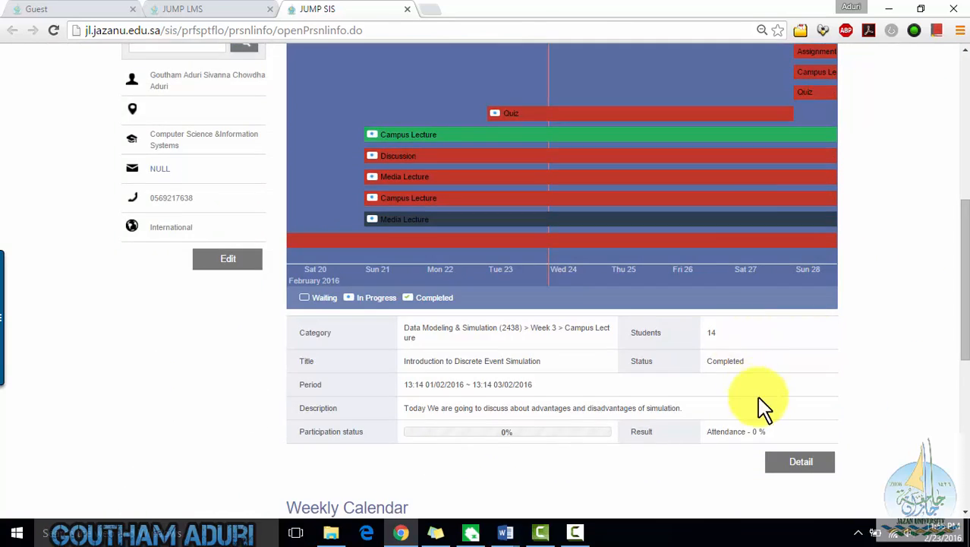
scroll(812, 368, "down", 4)
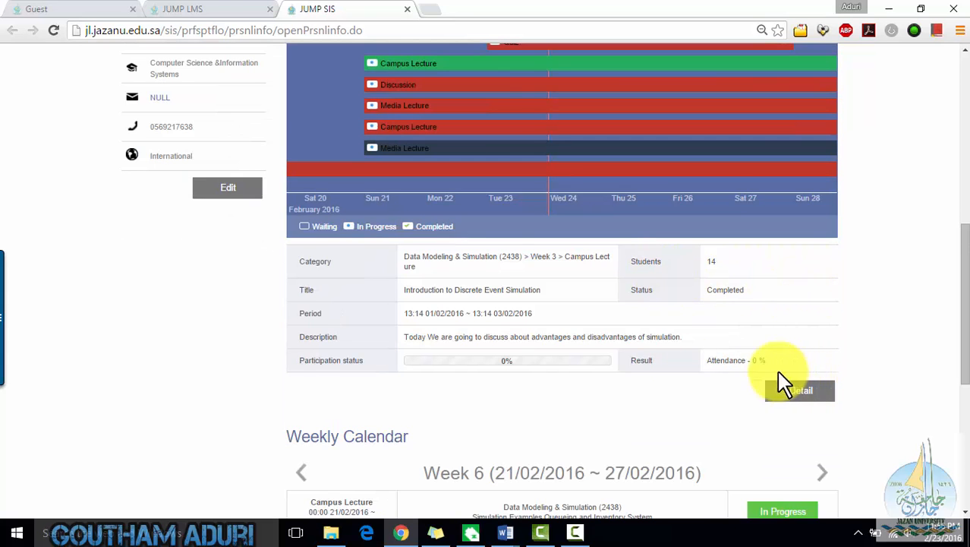
- Open the selected campus lecture's details from the e-Portfolio, then return to the SIS tab
scroll(790, 353, "down", 2)
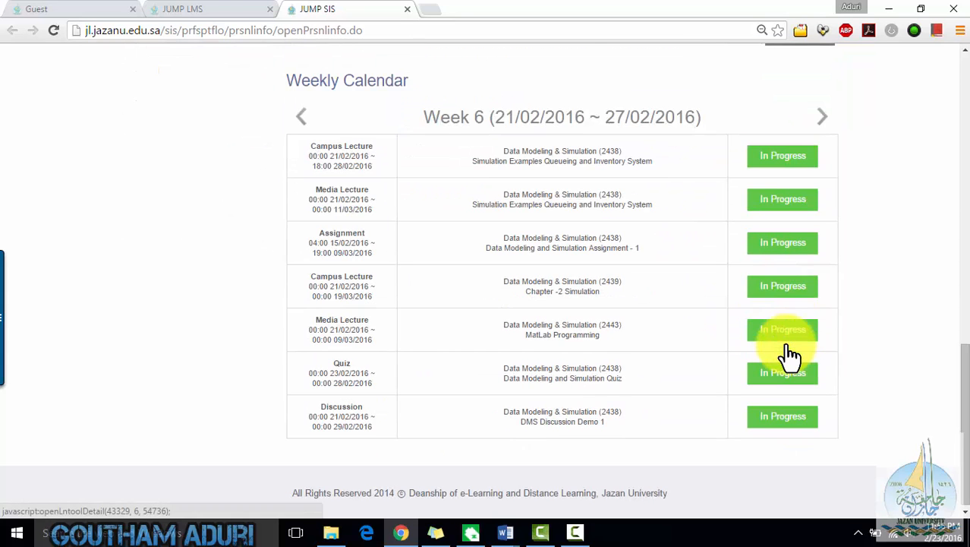
scroll(732, 293, "up", 4)
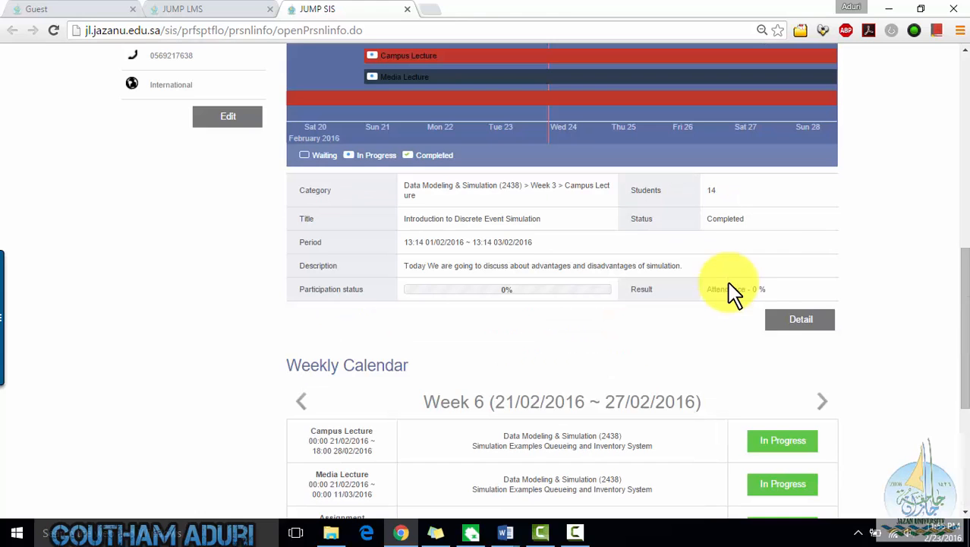
left_click(786, 320)
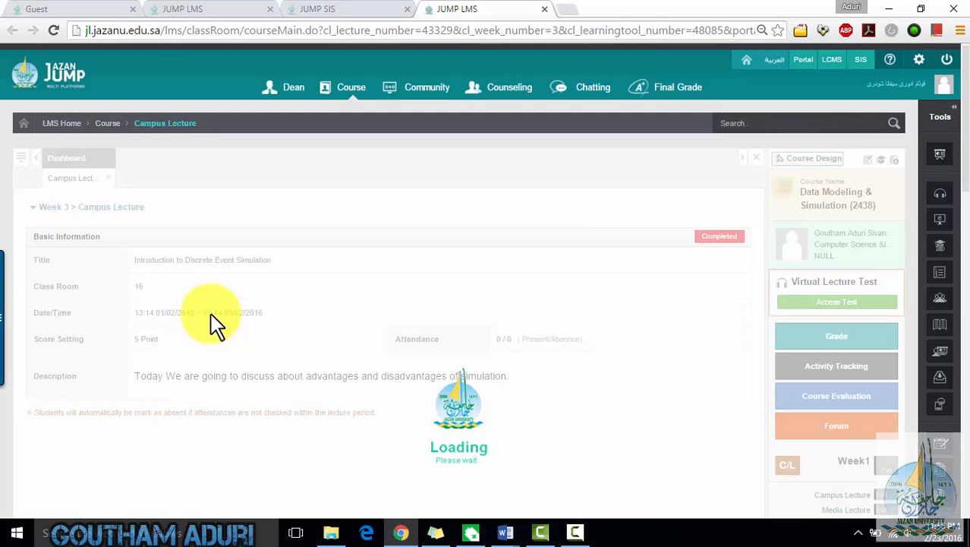
left_click(370, 11)
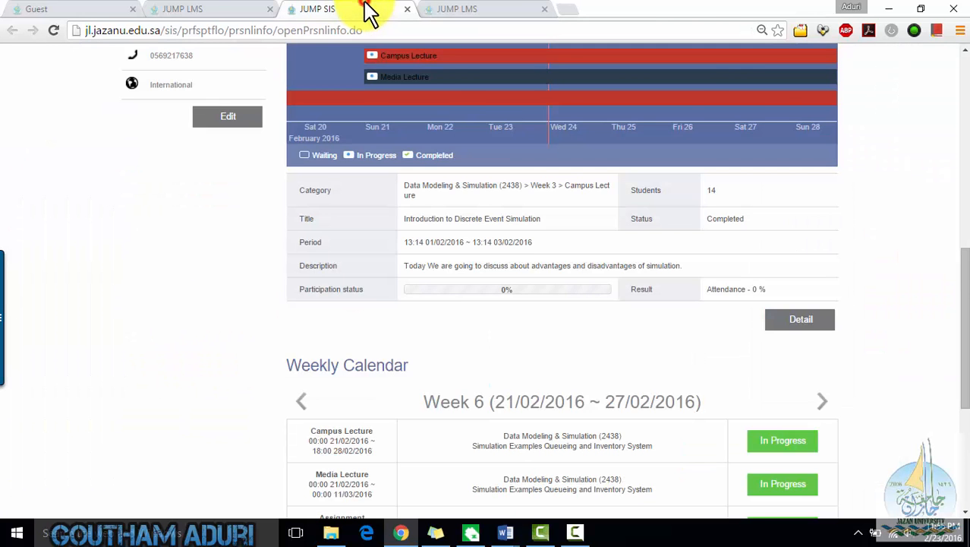
- Set the Track Academic Activity period start to 17/01/2016 and run the search
scroll(932, 302, "up", 3)
scroll(931, 302, "up", 3)
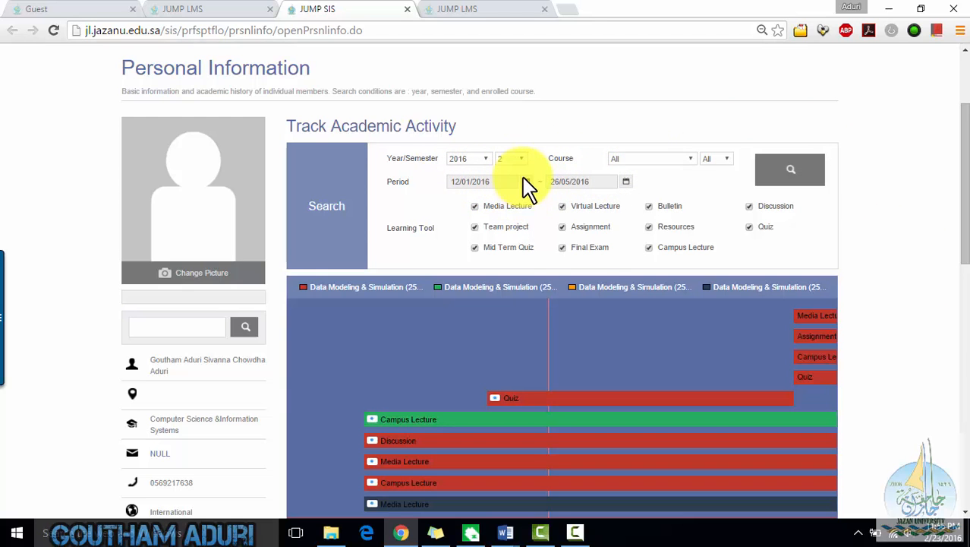
left_click(525, 180)
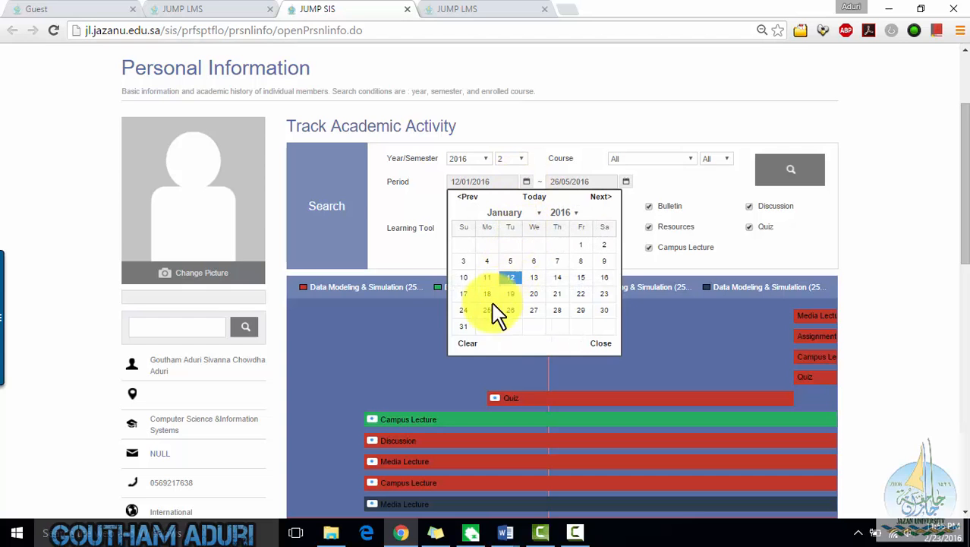
left_click(464, 294)
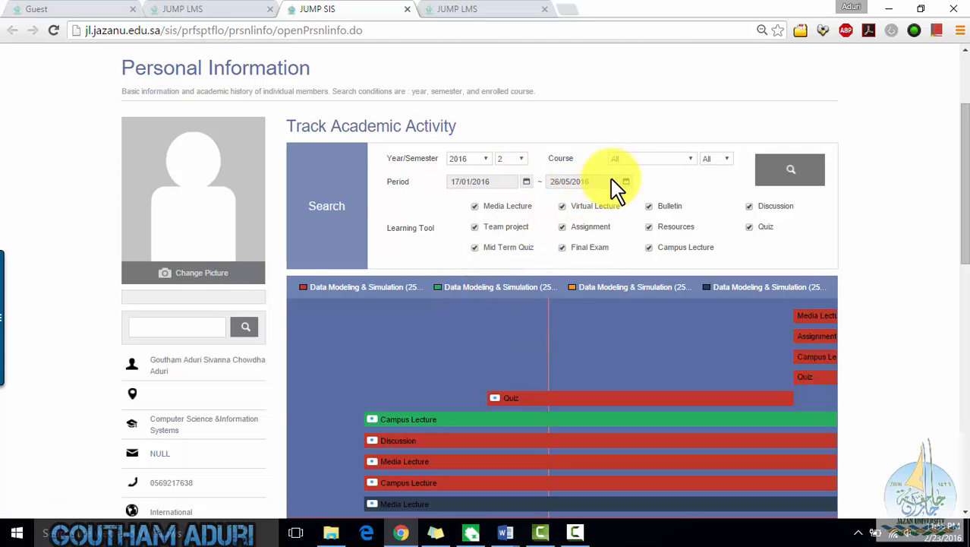
left_click(794, 178)
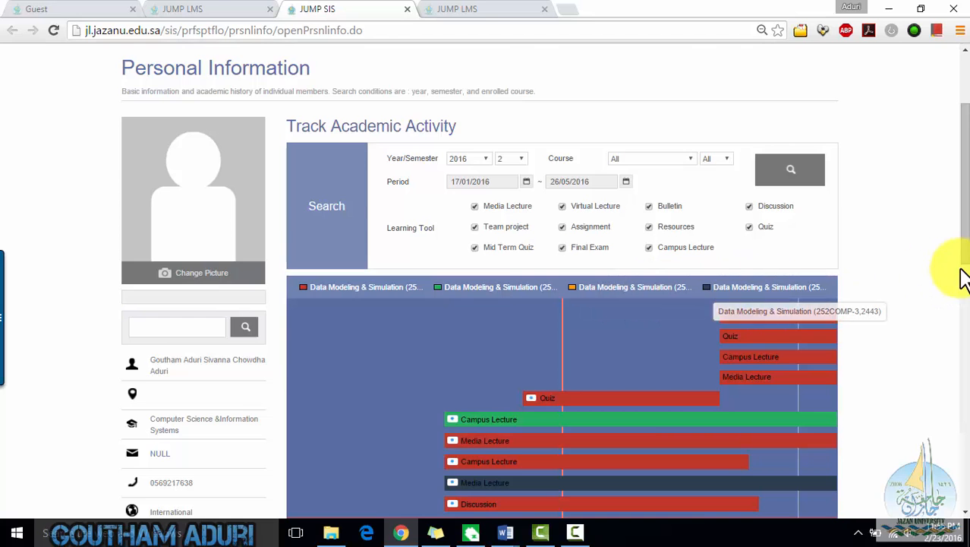
- Open Student Search and search all students for year 2016, semester 2
scroll(962, 271, "up", 3)
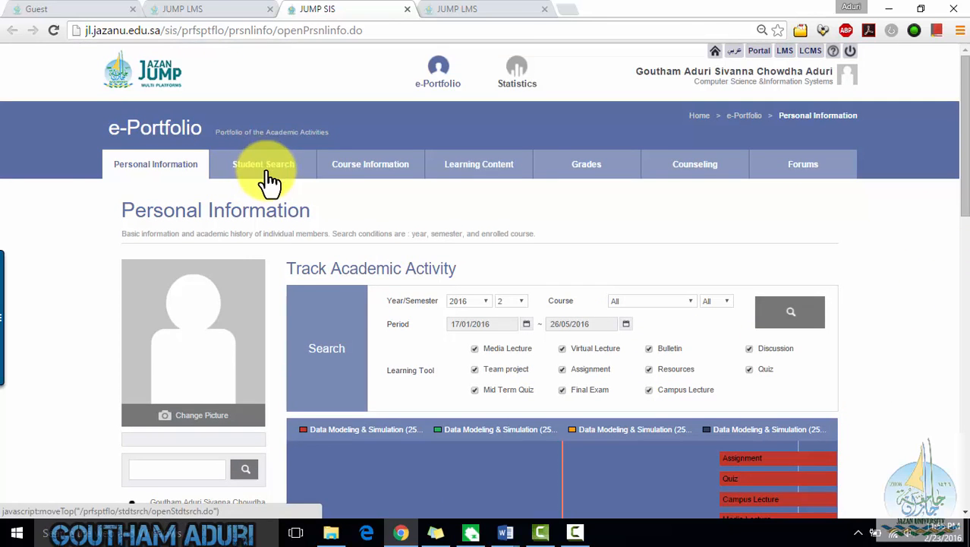
scroll(953, 278, "down", 10)
scroll(953, 296, "up", 10)
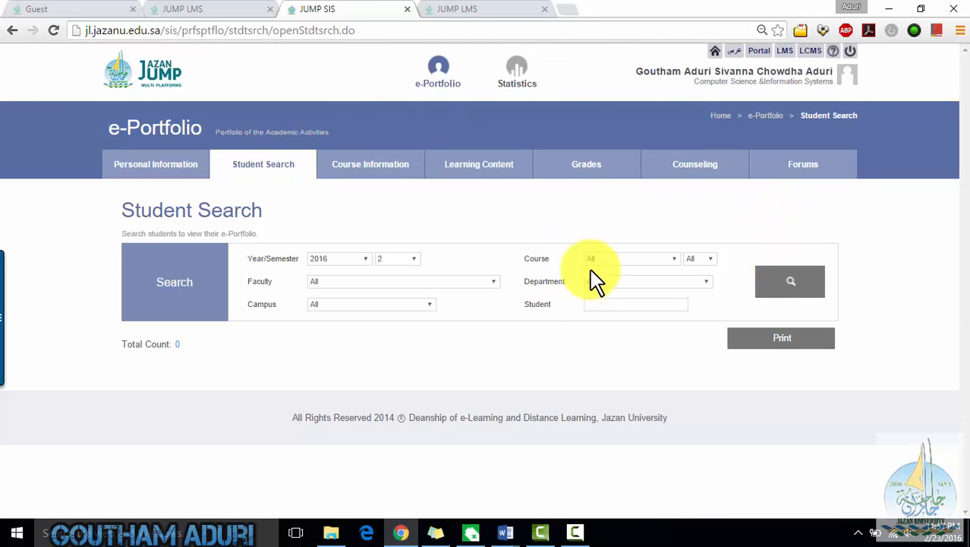
left_click(812, 281)
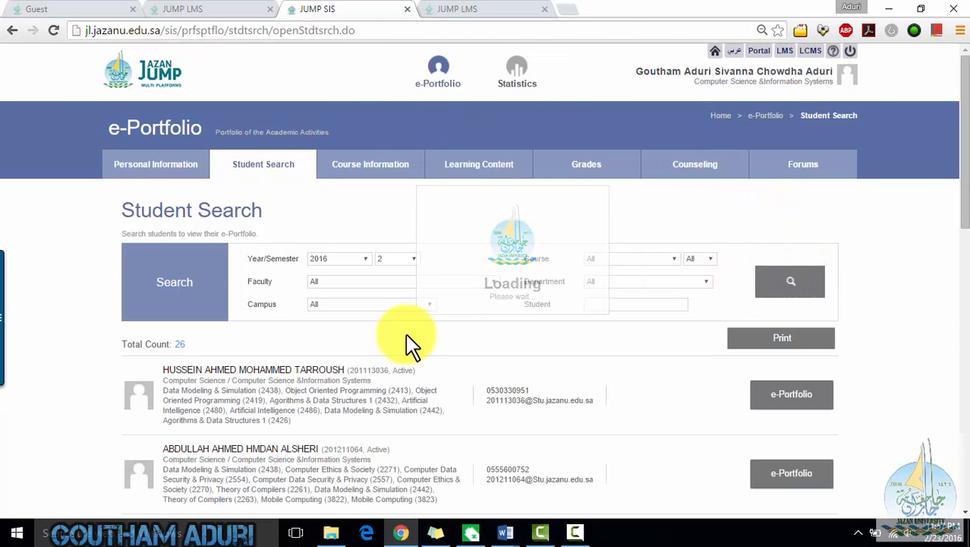
scroll(91, 328, "down", 2)
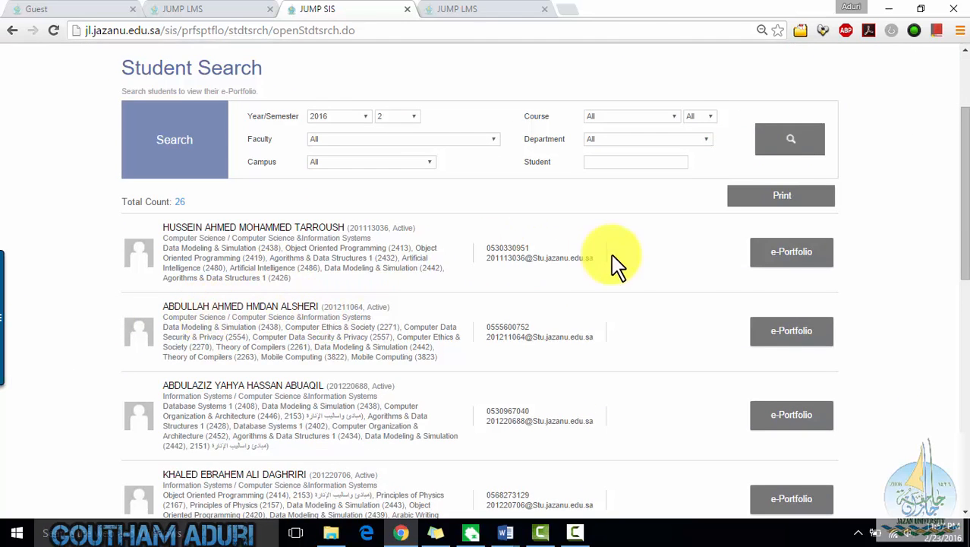
- Open the first student's e-Portfolio, review the activity timeline and weekly calendar, and close it
left_click(778, 256)
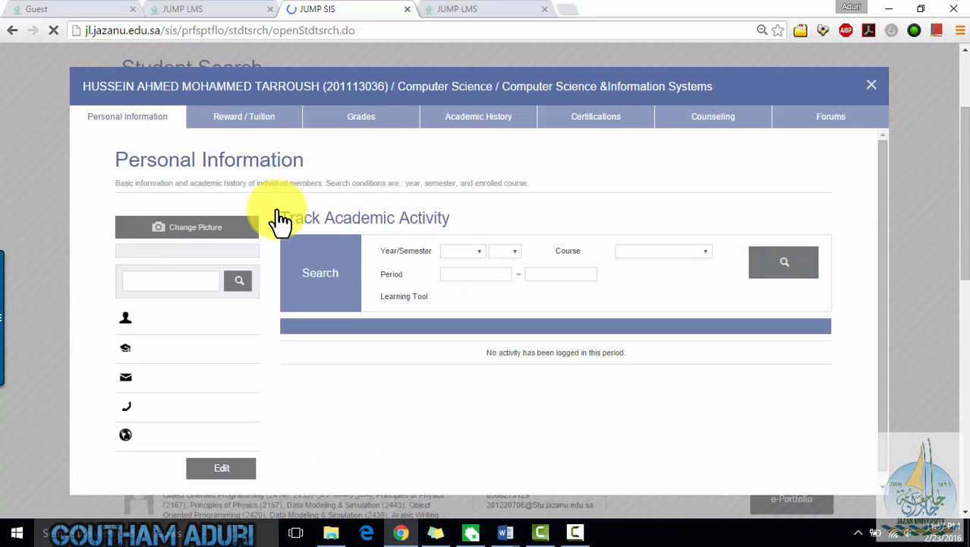
scroll(347, 260, "down", 3)
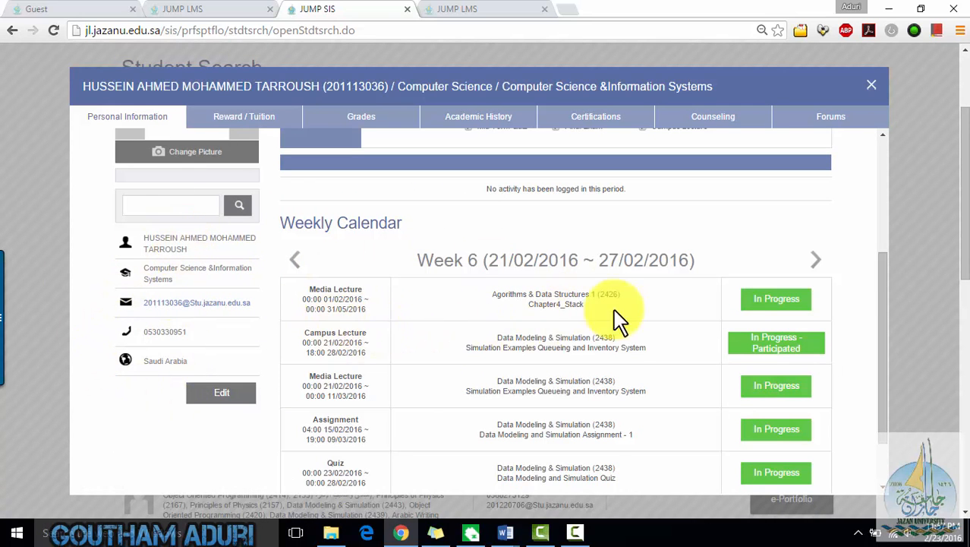
scroll(645, 317, "down", 5)
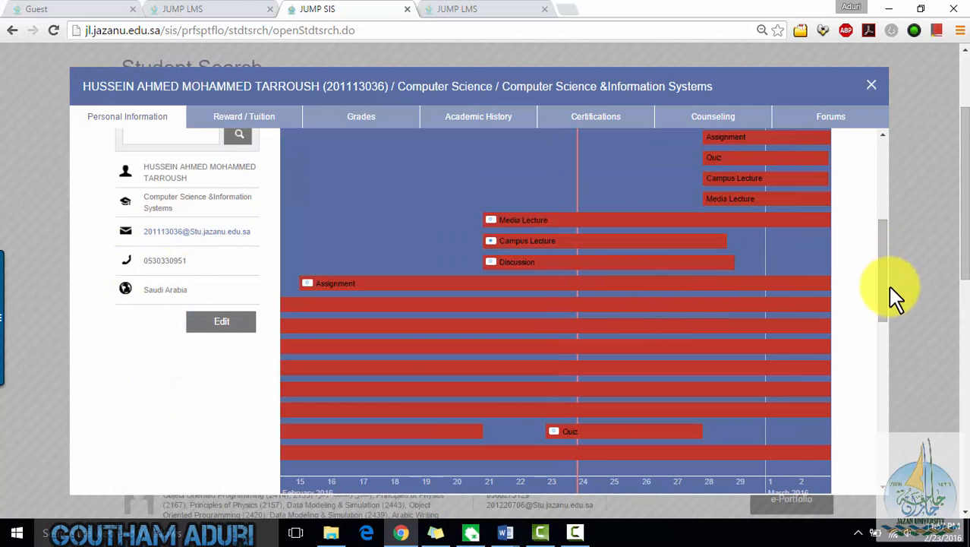
left_click_drag(888, 293, 885, 205)
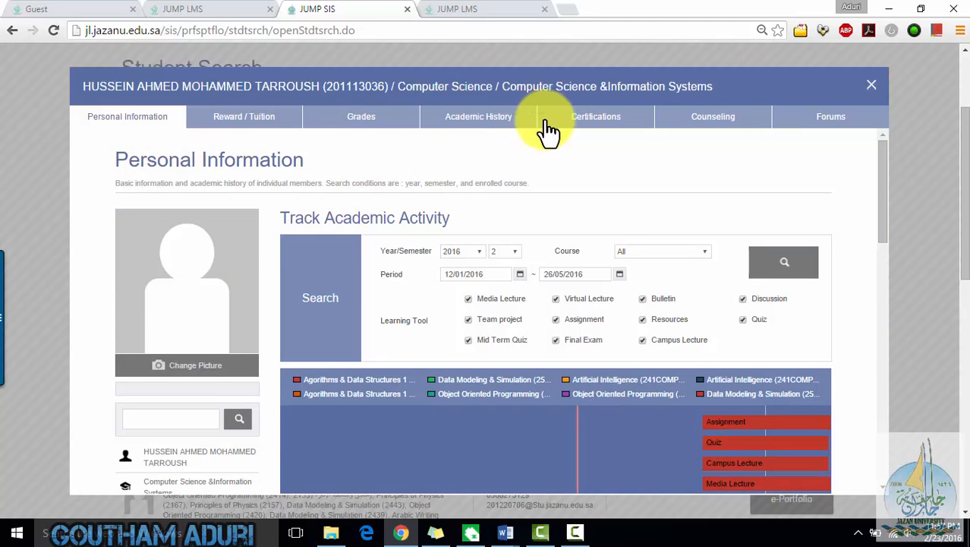
left_click(873, 86)
scroll(845, 254, "up", 3)
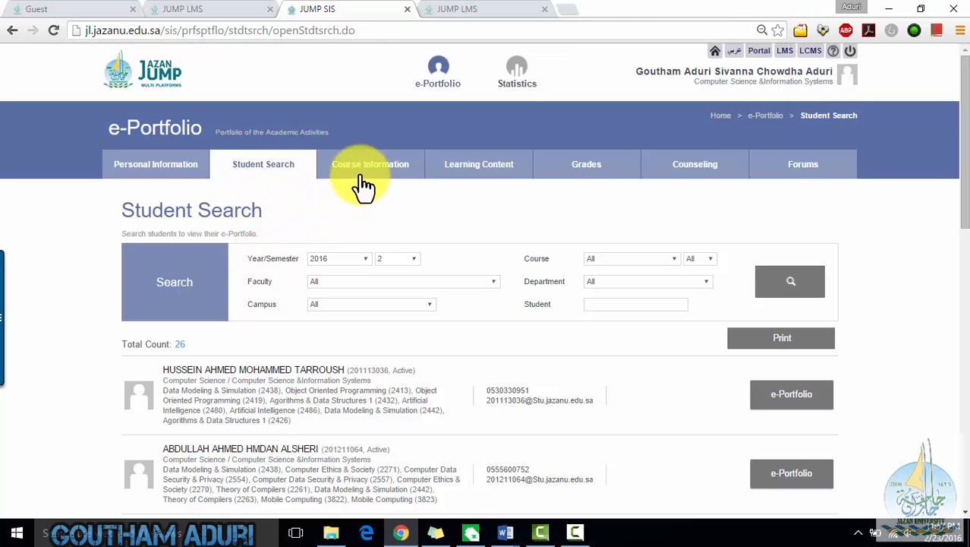
- Open the Course Information list of the instructor's courses for 2016 semester 2
left_click(366, 178)
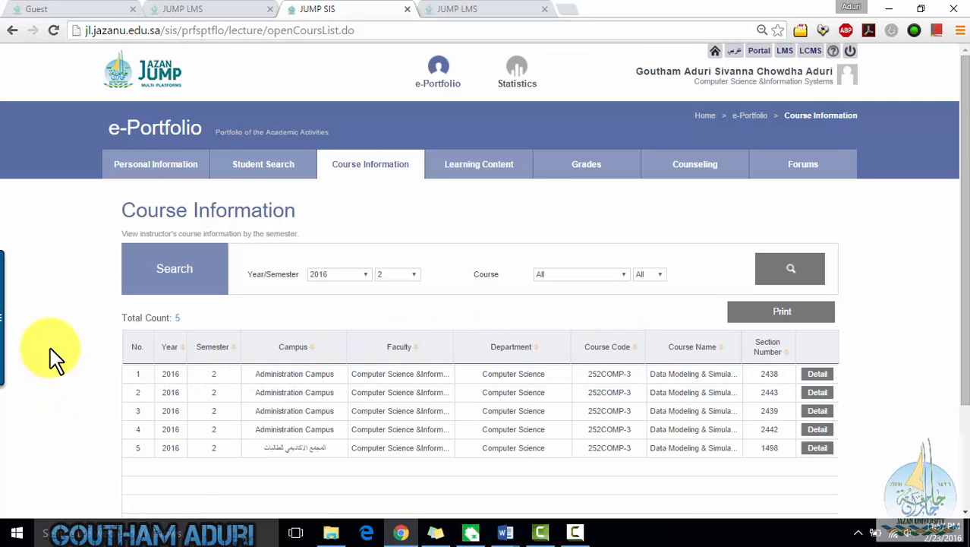
scroll(57, 356, "down", 3)
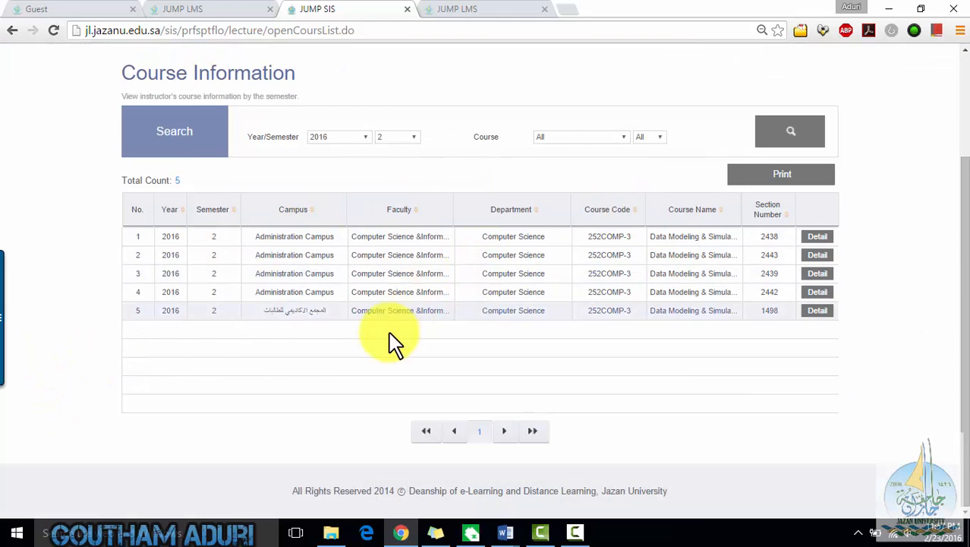
scroll(393, 343, "up", 3)
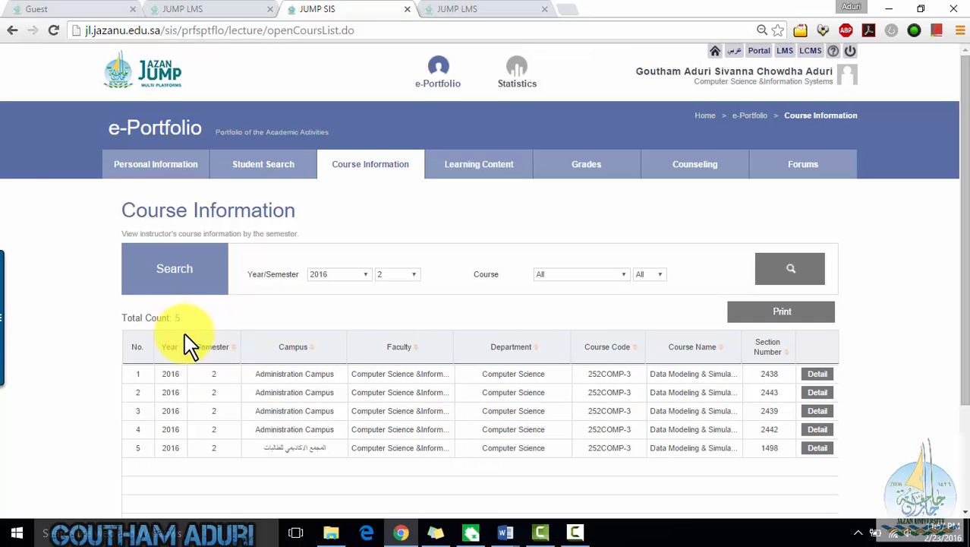
- Open Learning Content and search the instructor's resources for the period 16/02/2016 to 01/03/2016
left_click(472, 165)
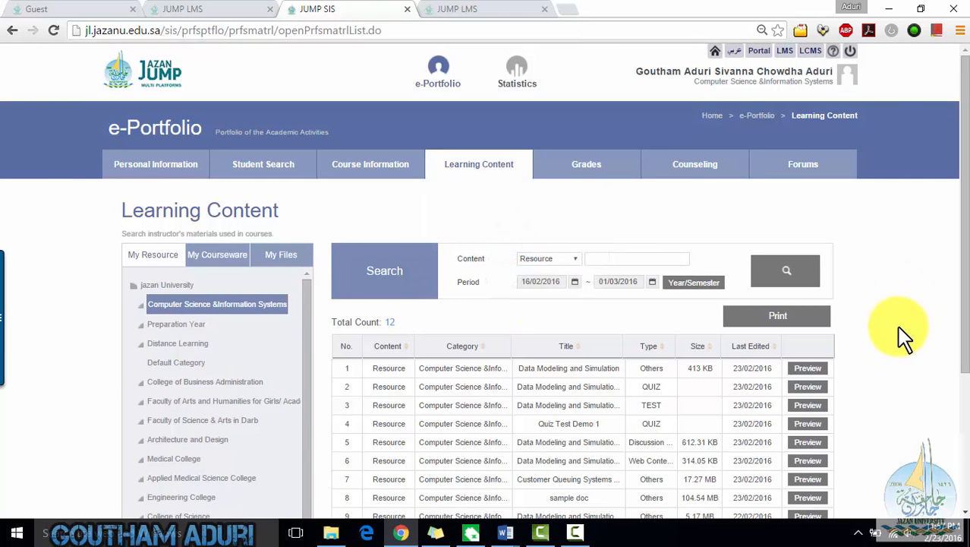
scroll(901, 337, "down", 3)
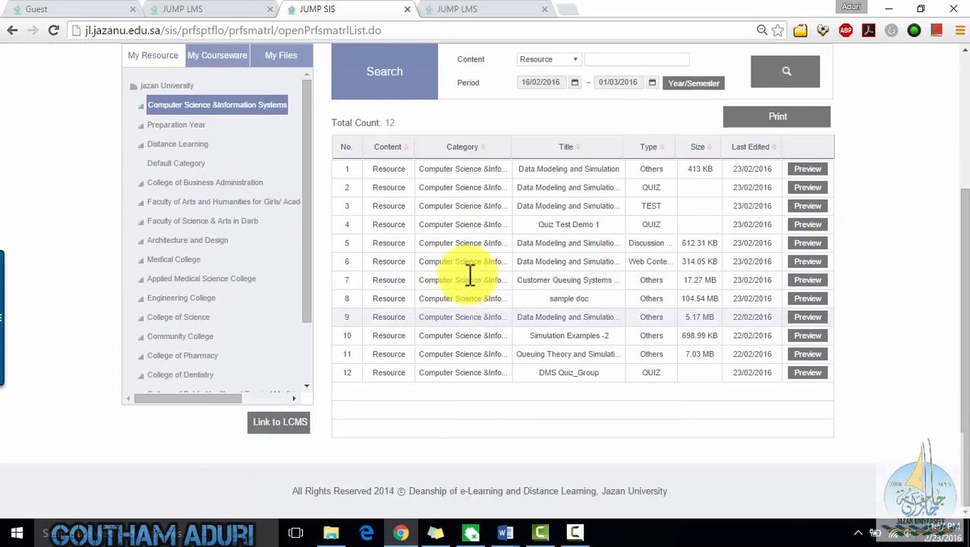
scroll(920, 244, "up", 1)
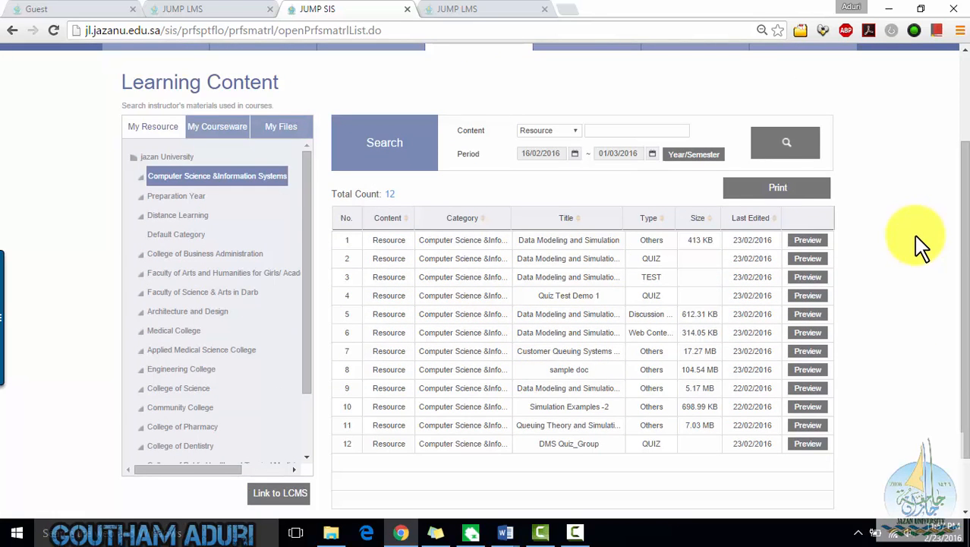
left_click(811, 151)
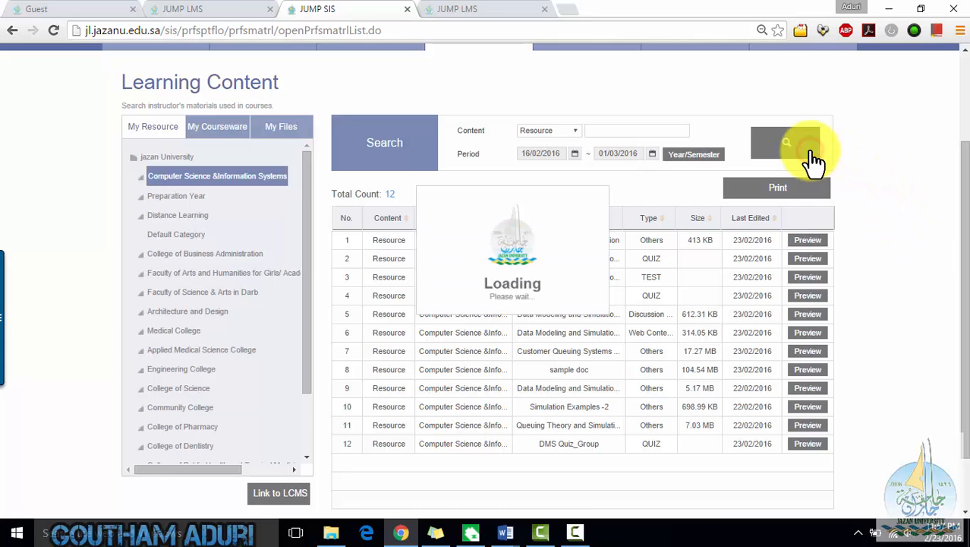
scroll(843, 205, "down", 2)
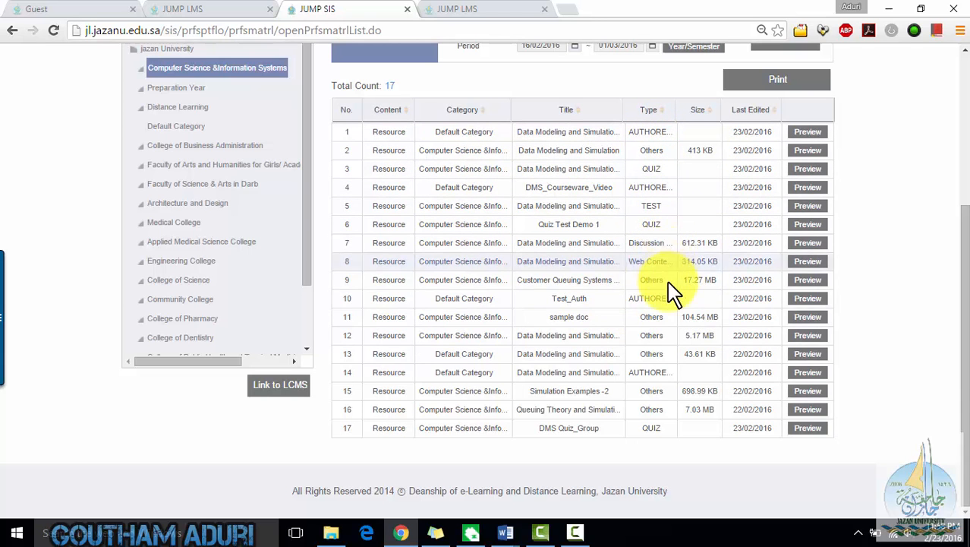
scroll(865, 241, "up", 2)
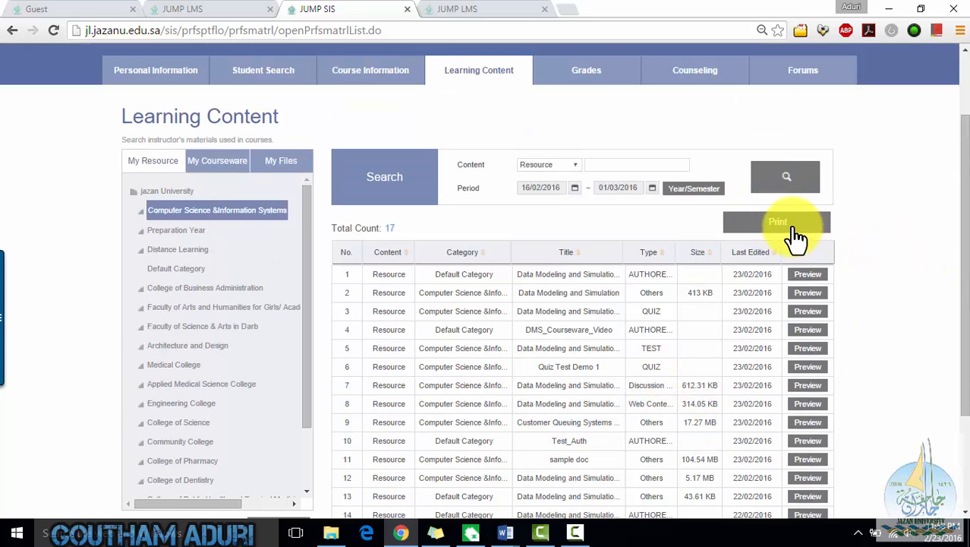
scroll(888, 349, "down", 2)
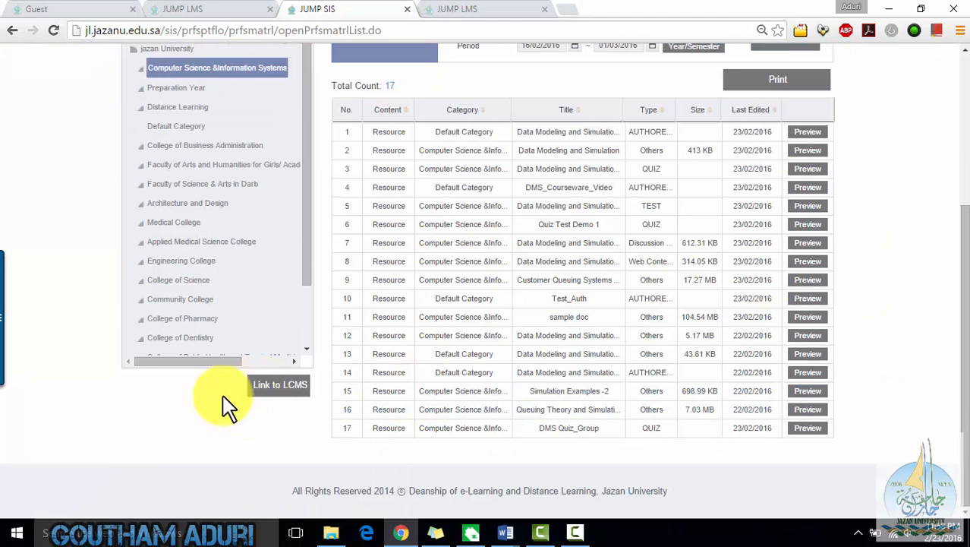
scroll(119, 433, "up", 3)
scroll(289, 416, "down", 1)
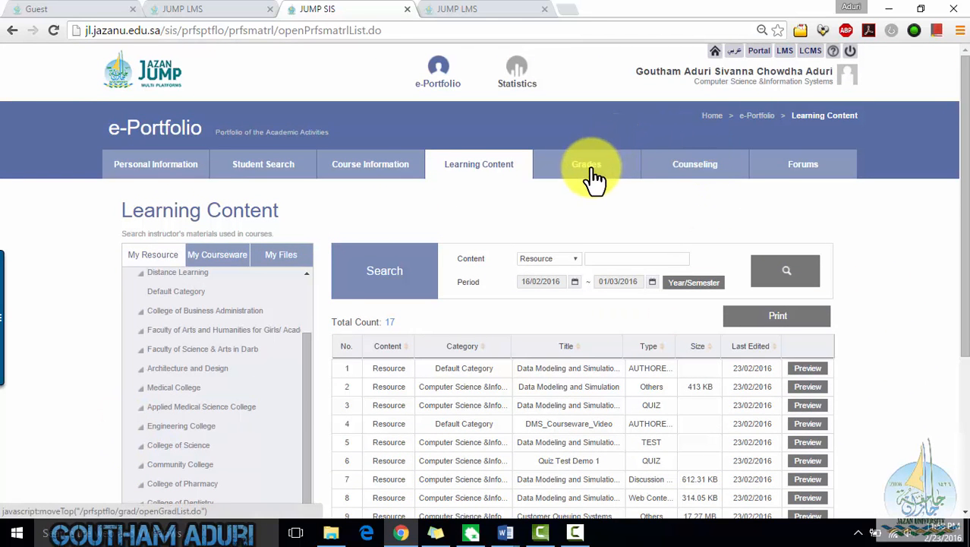
- Switch to My Courseware, expand the category tree to Computer Science, and search the courseware
left_click(205, 256)
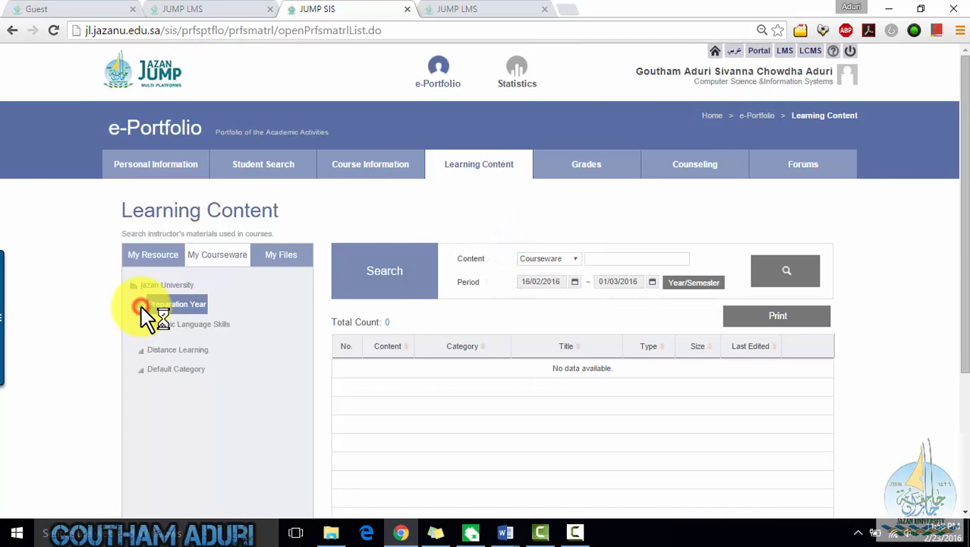
left_click(142, 305)
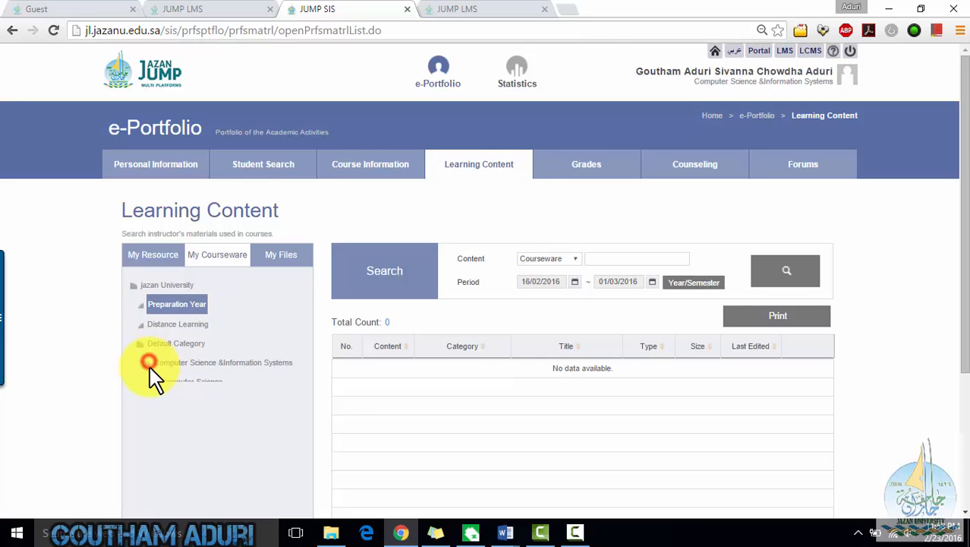
left_click(171, 382)
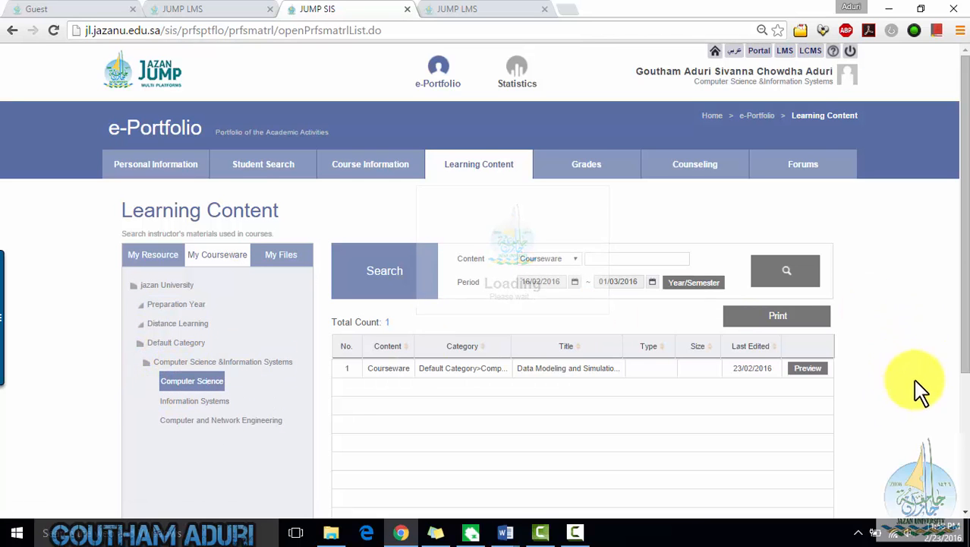
left_click(801, 276)
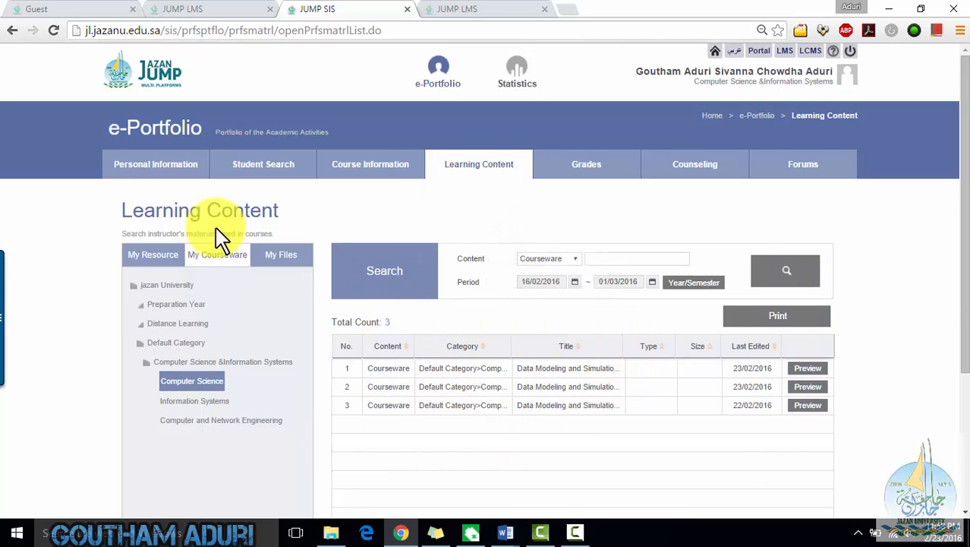
- Select the DataModelingandSimulation folder under My Files, then open the Grades transcript list
left_click(284, 258)
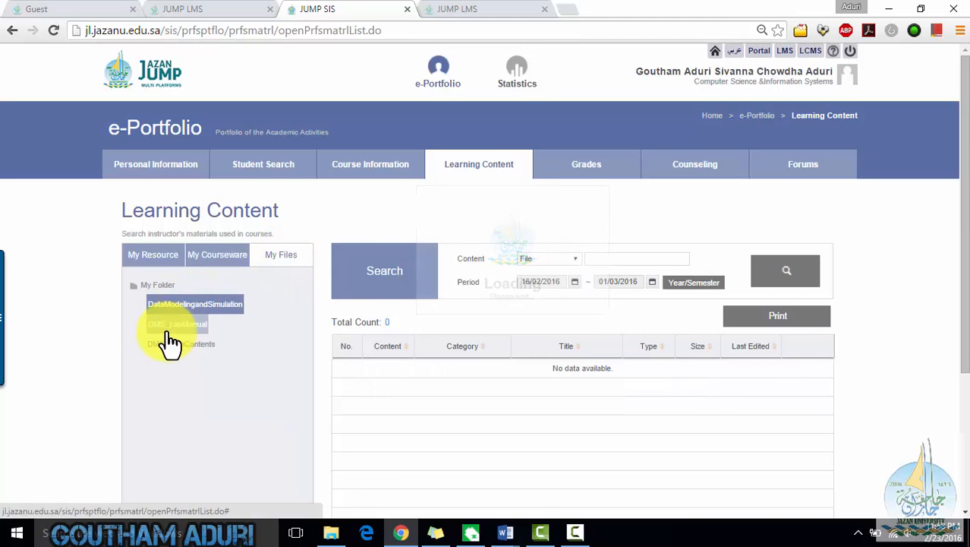
left_click(199, 304)
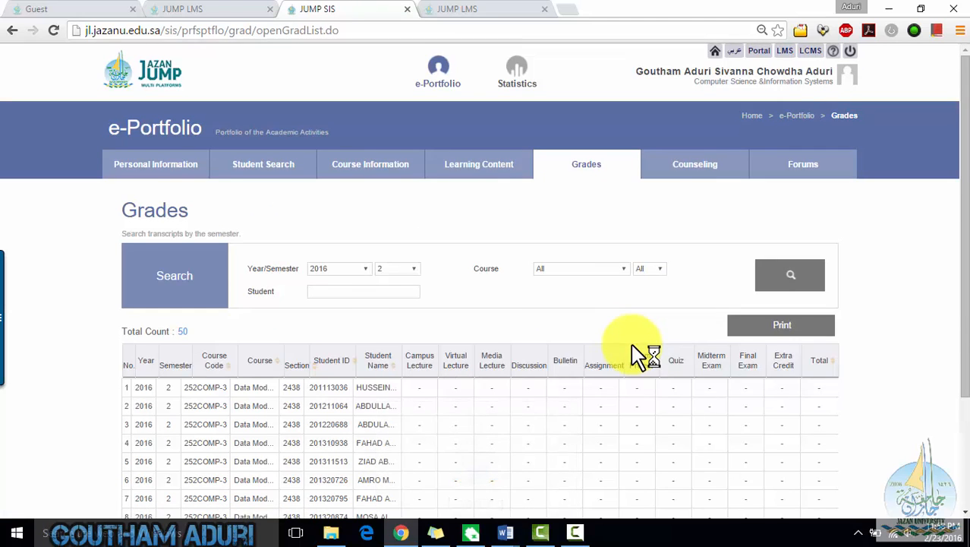
scroll(916, 347, "down", 2)
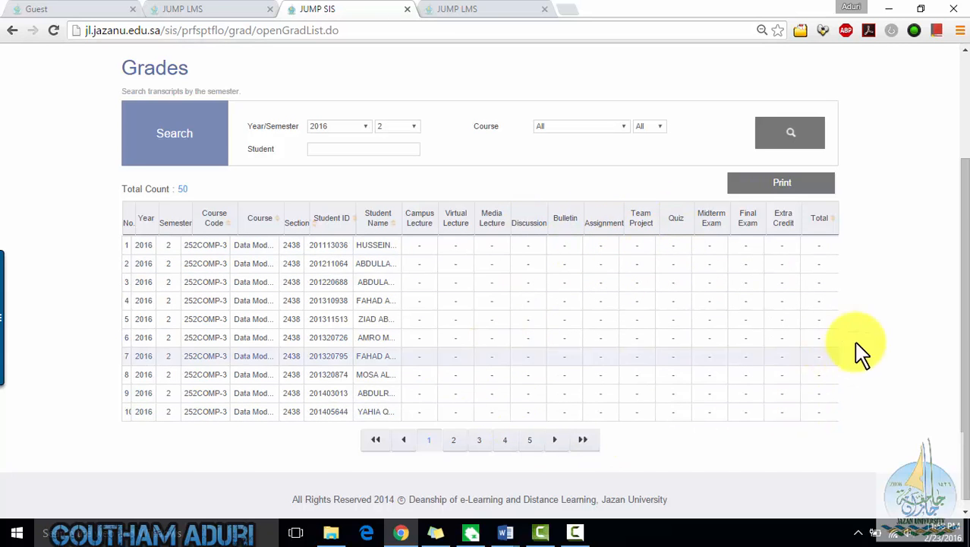
- Browse the e-Portfolio Counseling page and then the Forums page for the instructor's course activity
left_click(893, 326)
scroll(893, 326, "up", 3)
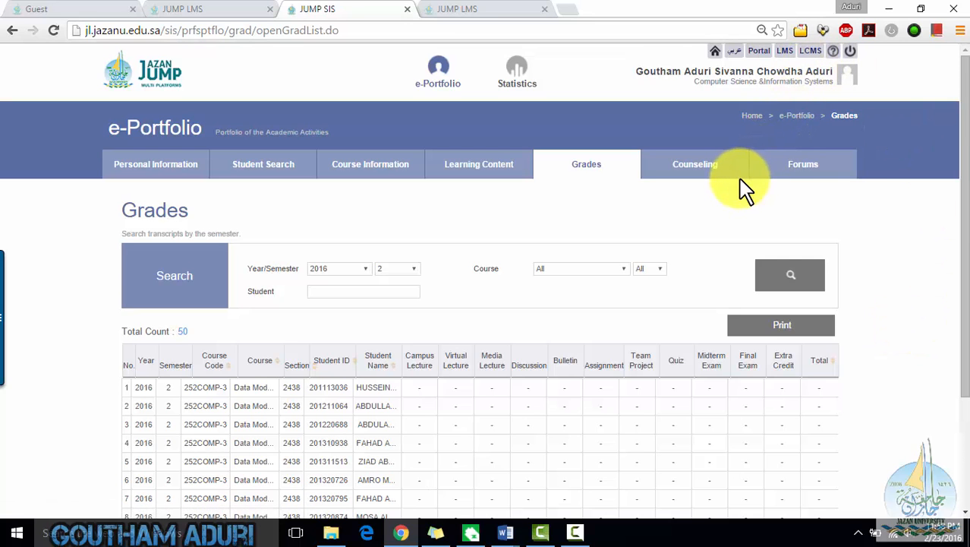
left_click(695, 177)
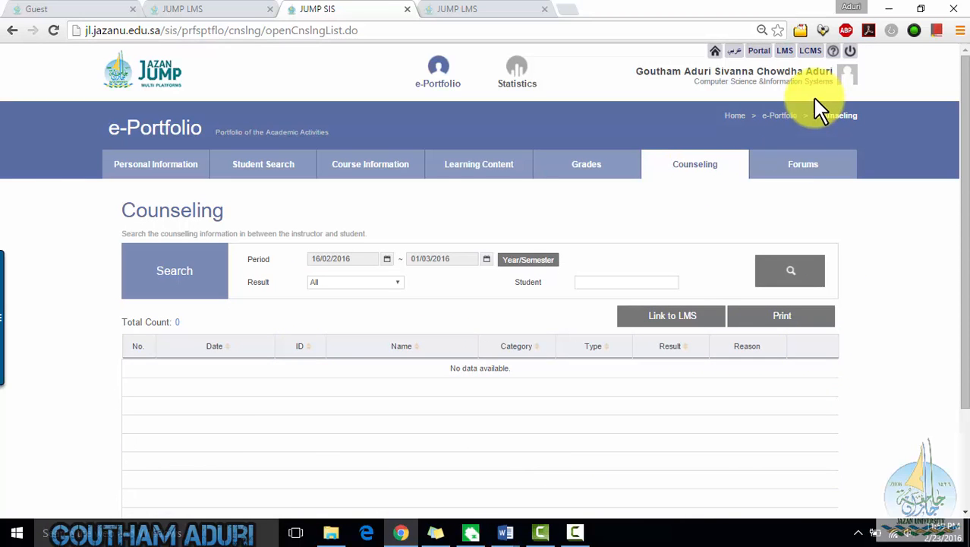
left_click(797, 168)
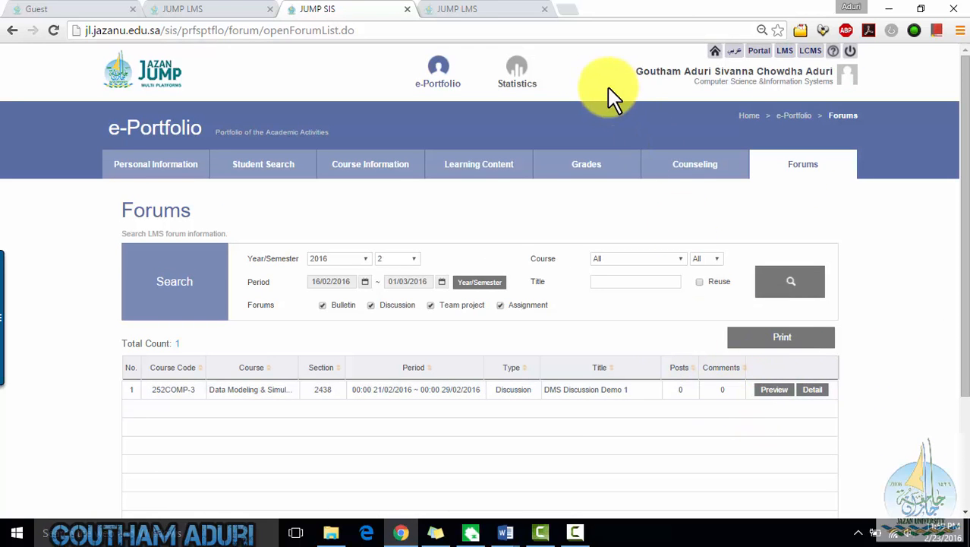
- Open Statistics, generate the Course Sections report for 2016 semester 2, review it and close it
left_click(527, 74)
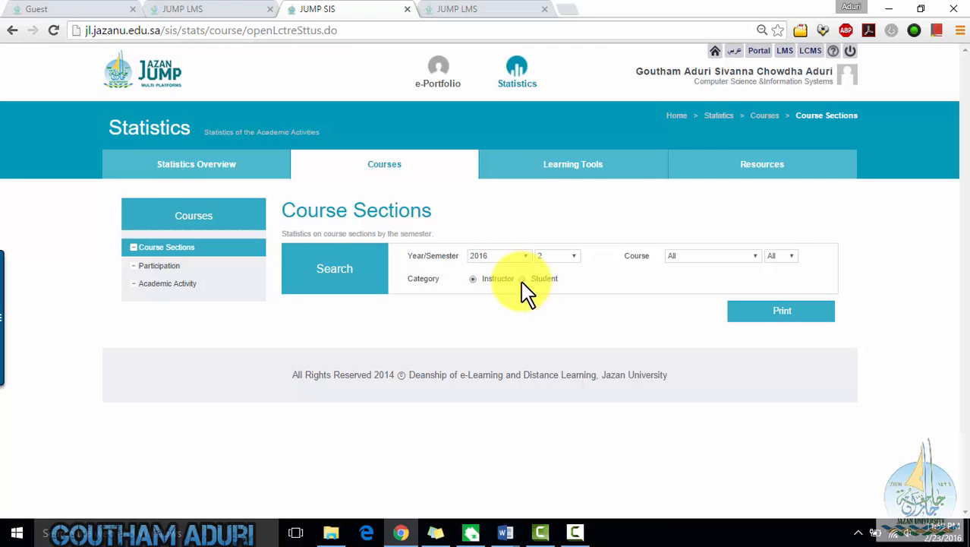
left_click(804, 314)
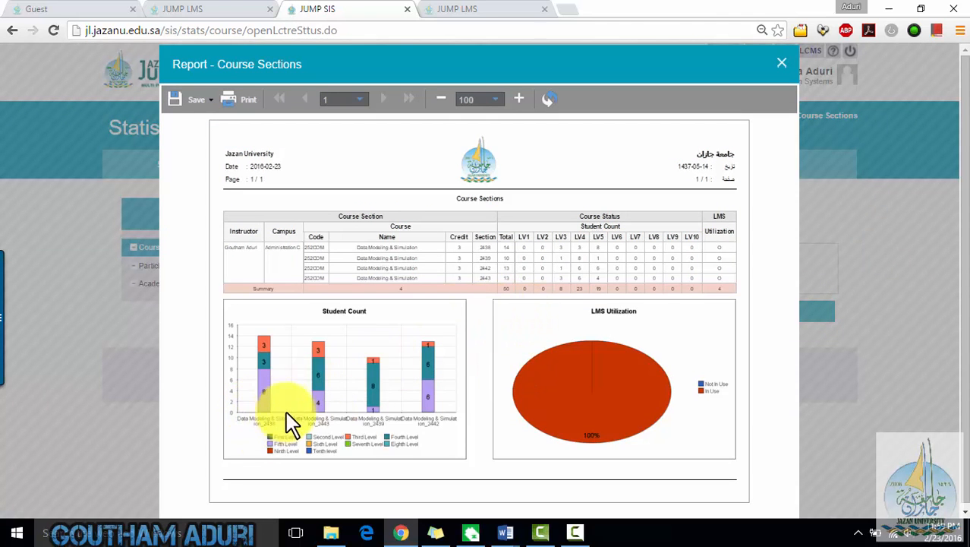
scroll(287, 414, "down", 1)
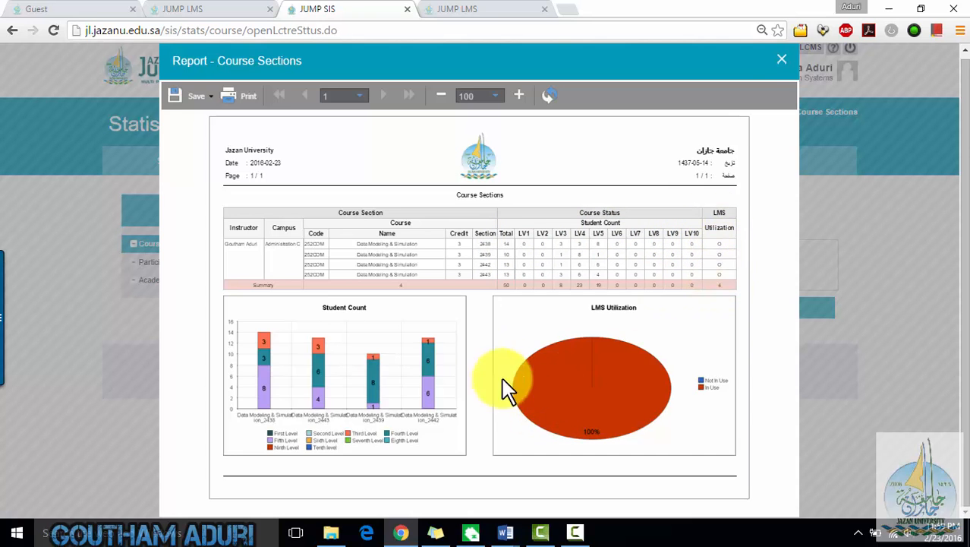
left_click(779, 58)
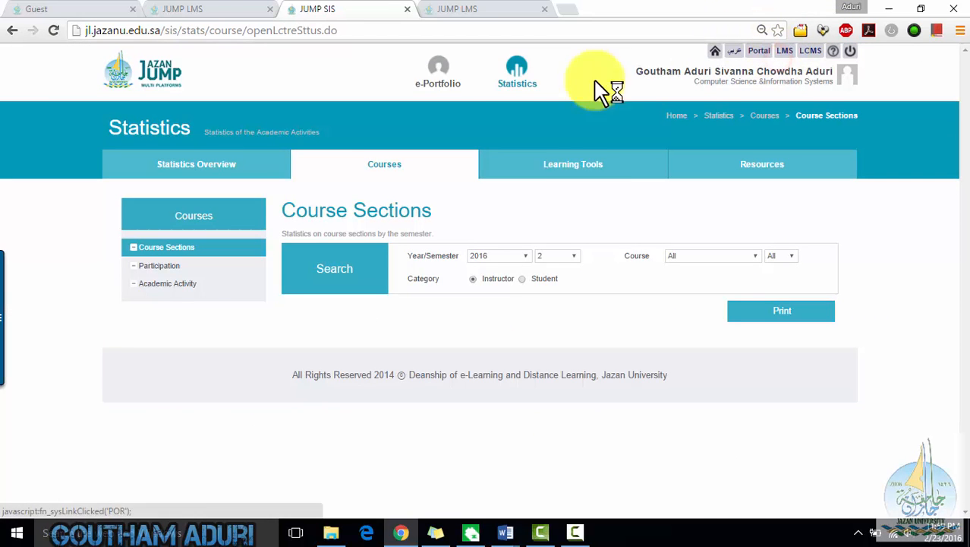
- Open Learning Tools statistics, select Media Lectures, generate its report, scroll through it and close it
left_click(590, 170)
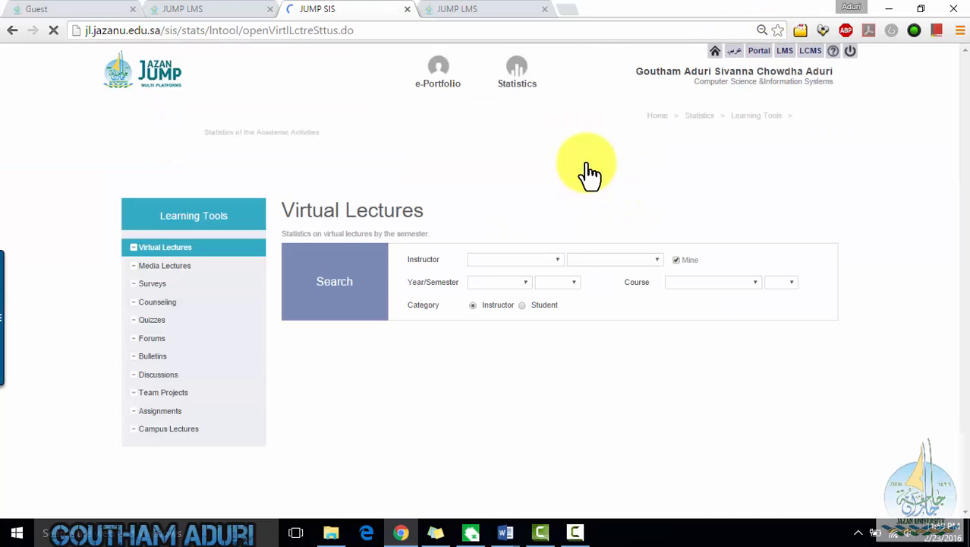
left_click(162, 269)
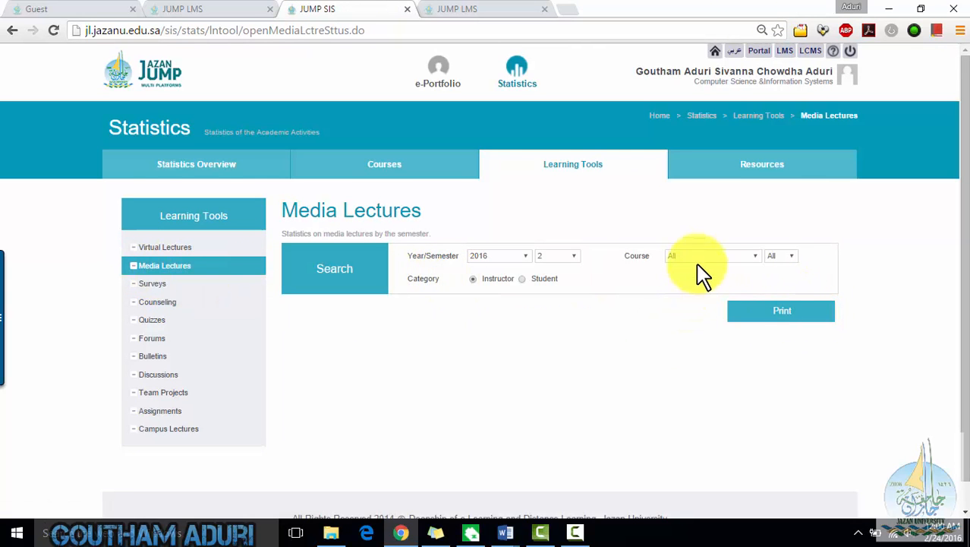
left_click(788, 314)
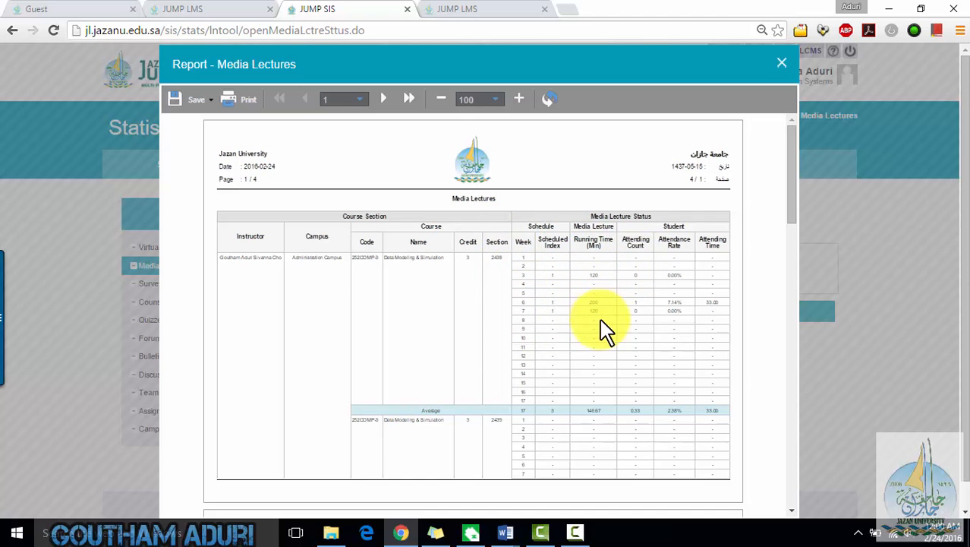
scroll(684, 378, "down", 5)
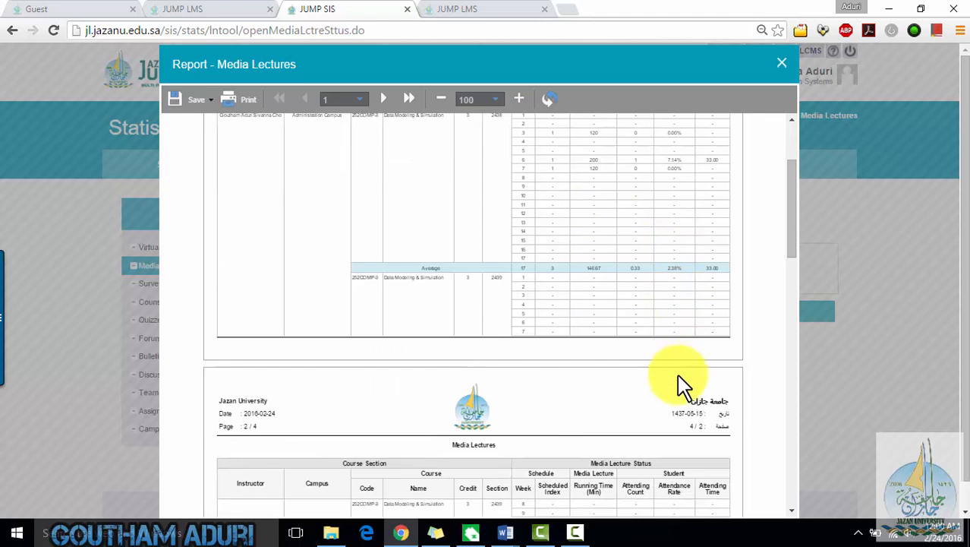
left_click(786, 67)
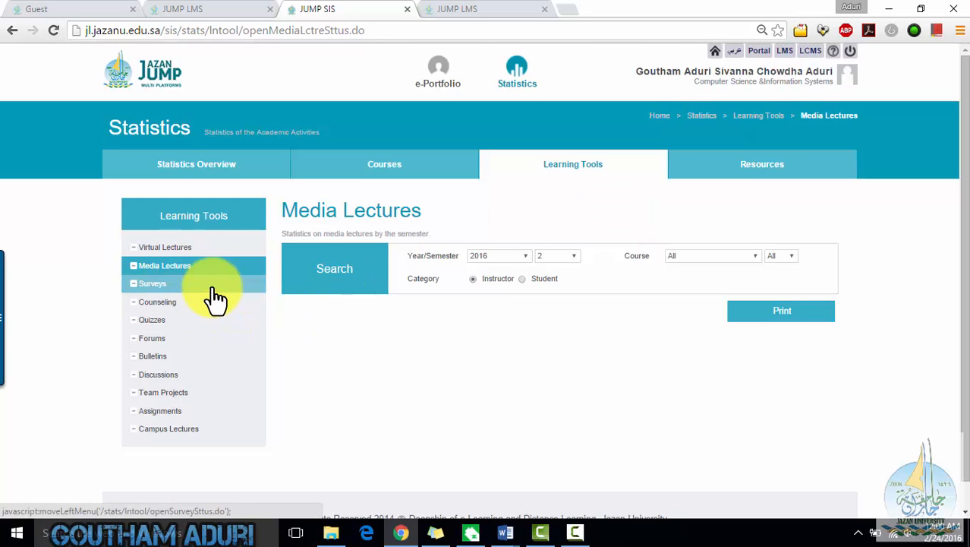
- Open Resources statistics and generate the Resource Downloads report for 2016 semester 2, then close it
left_click(744, 167)
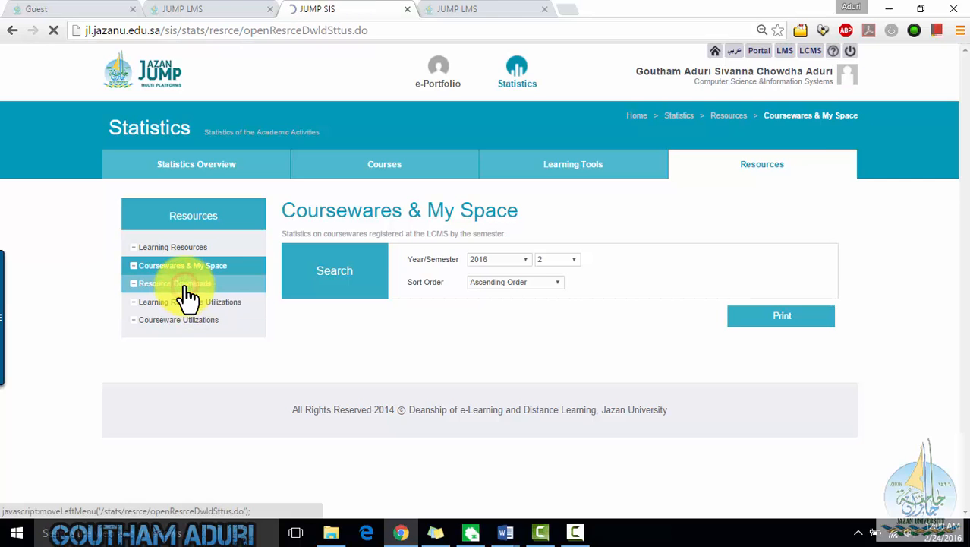
left_click(758, 296)
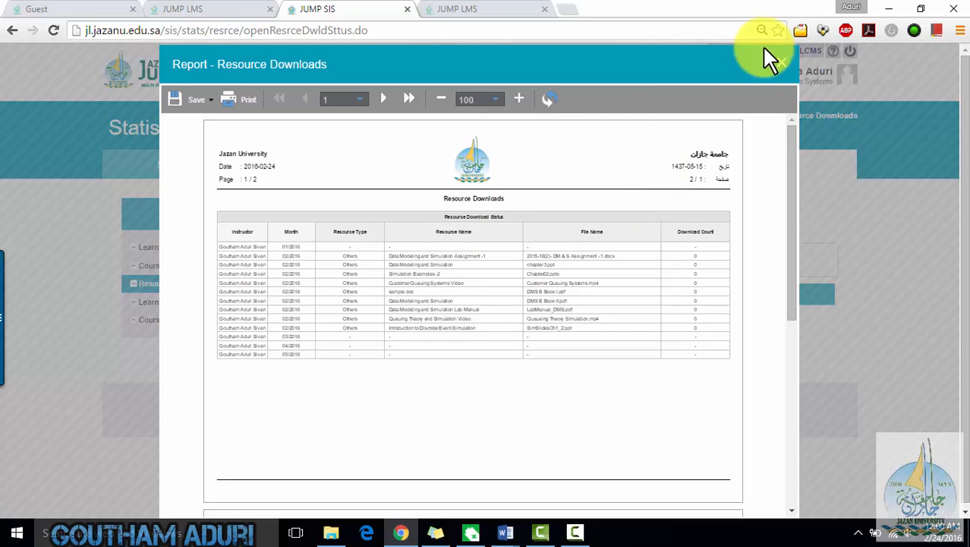
left_click(781, 63)
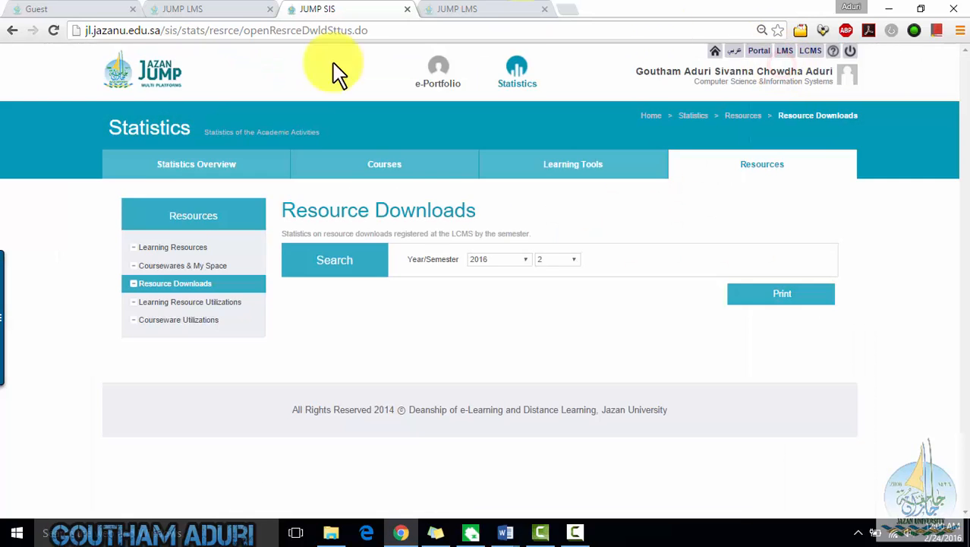
- Return to the e-Portfolio Personal Information page with its Track Academic Activity view
left_click(426, 90)
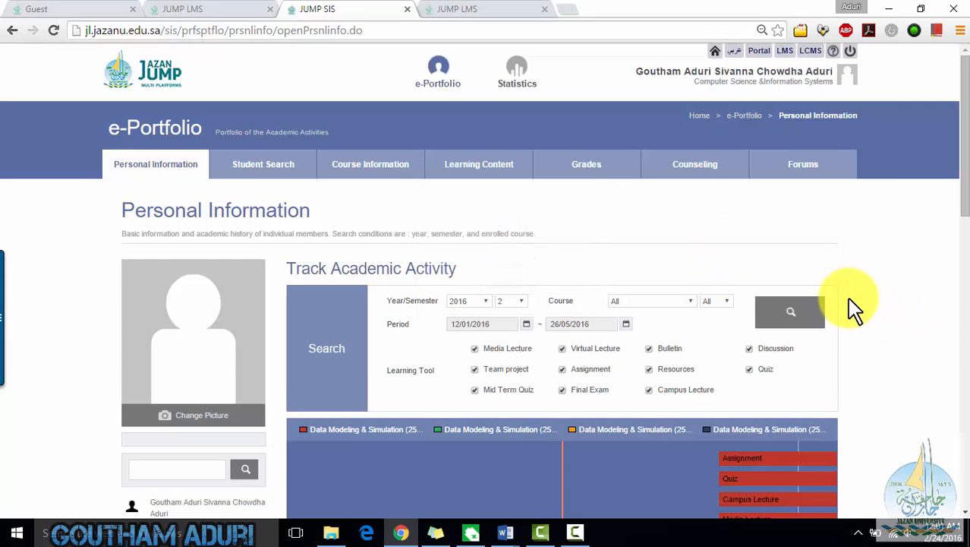
scroll(863, 304, "down", 3)
scroll(866, 307, "up", 3)
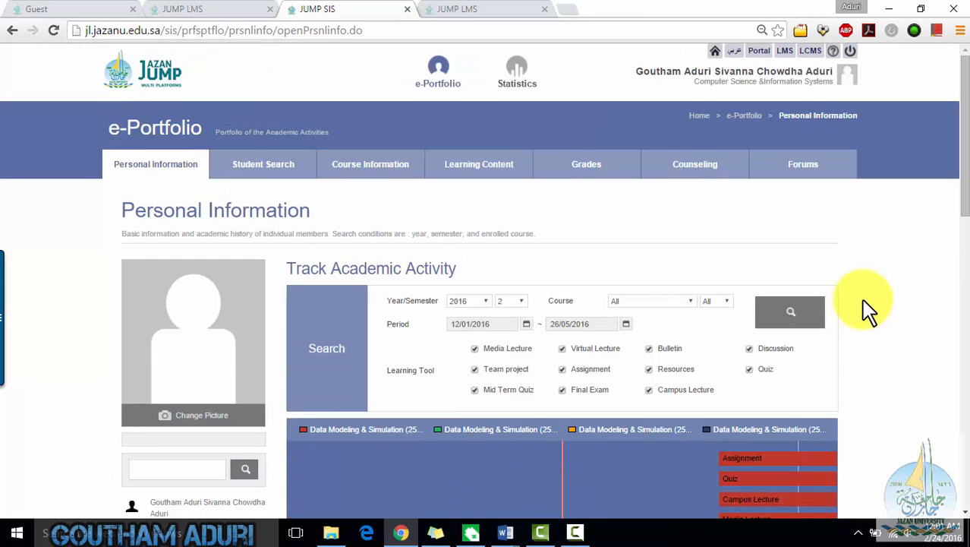